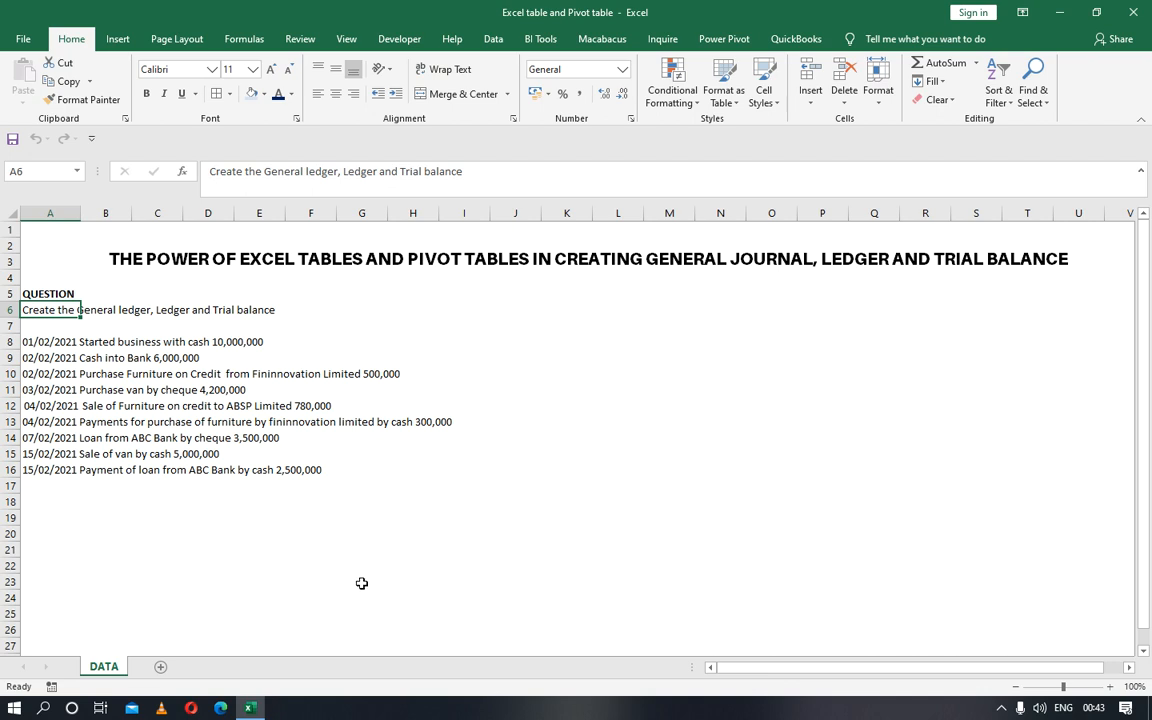
# Add a new worksheet after the DATA sheet and name it General Journal.
pyautogui.click(160, 667)
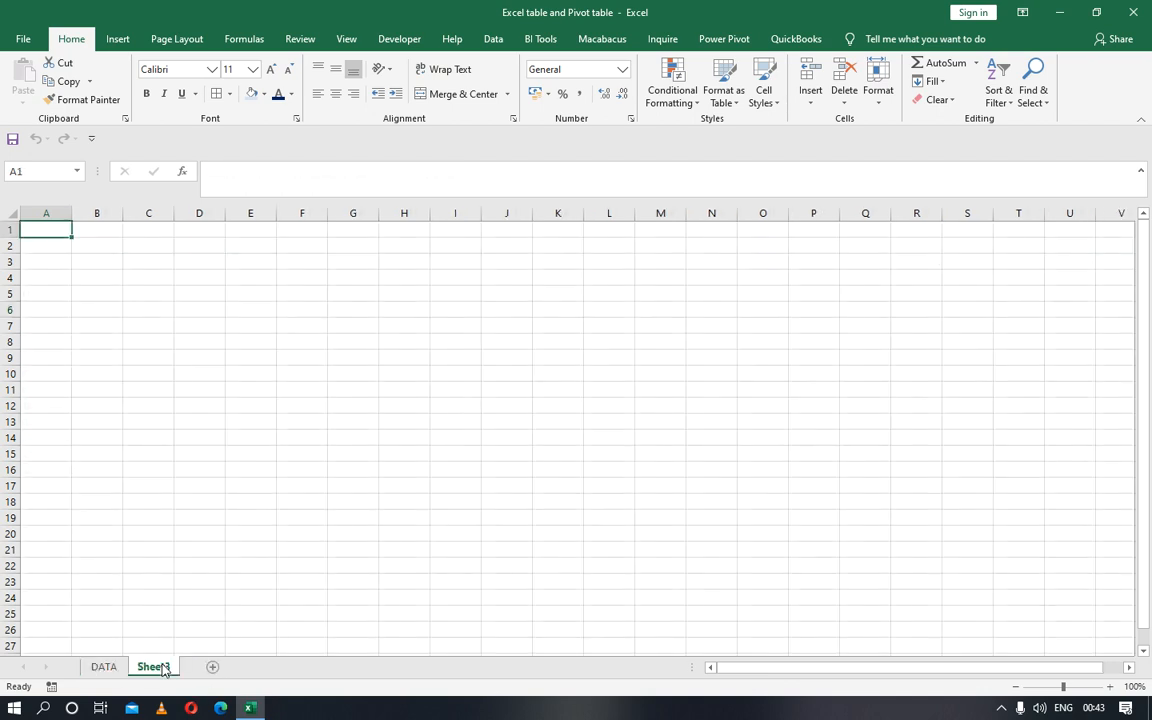
pyautogui.rightClick(163, 668)
pyautogui.click(220, 496)
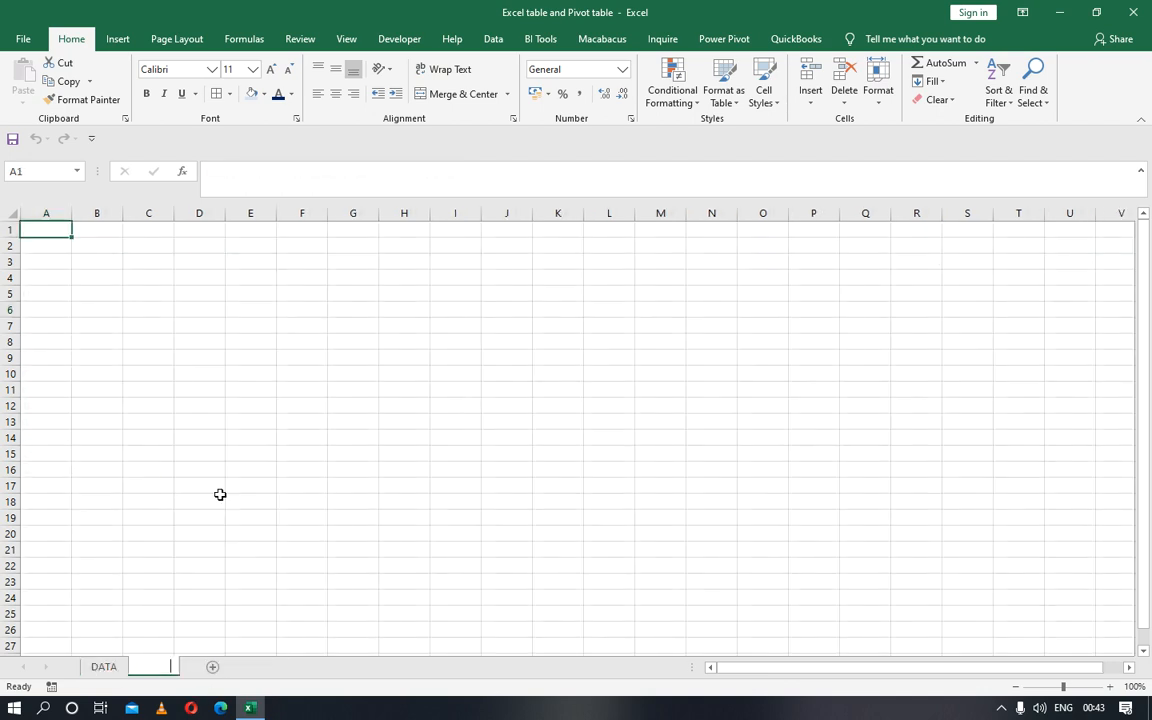
pyautogui.write('Ge')
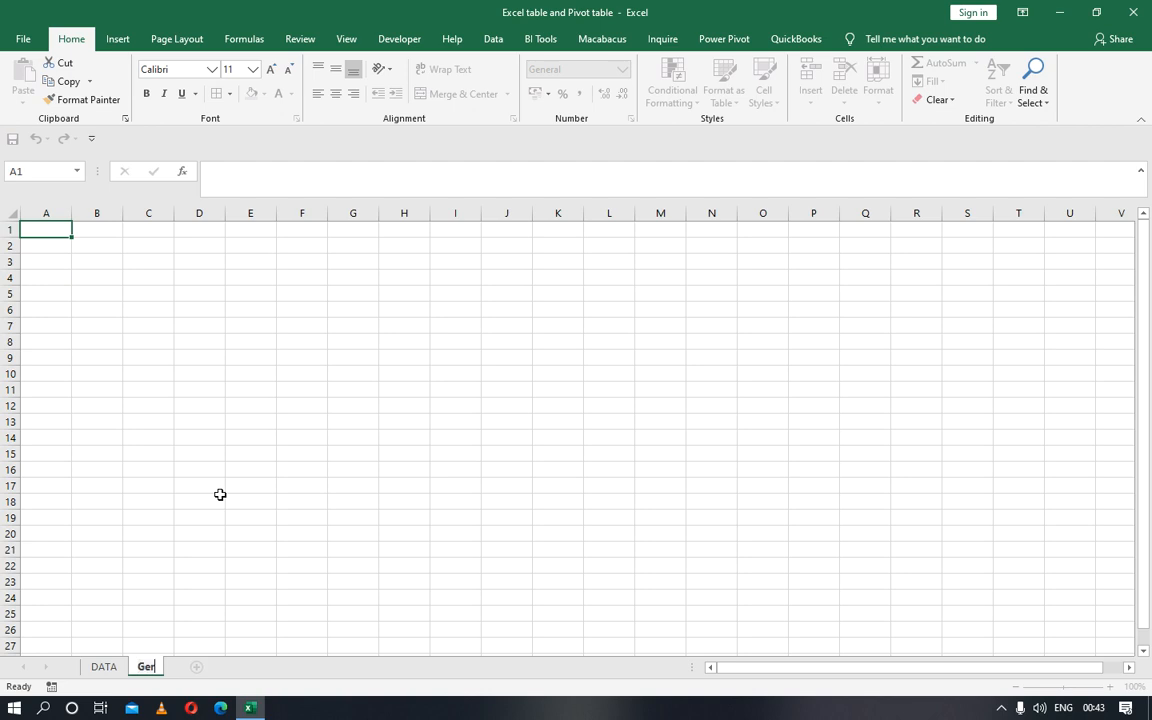
pyautogui.write('neral Journal')
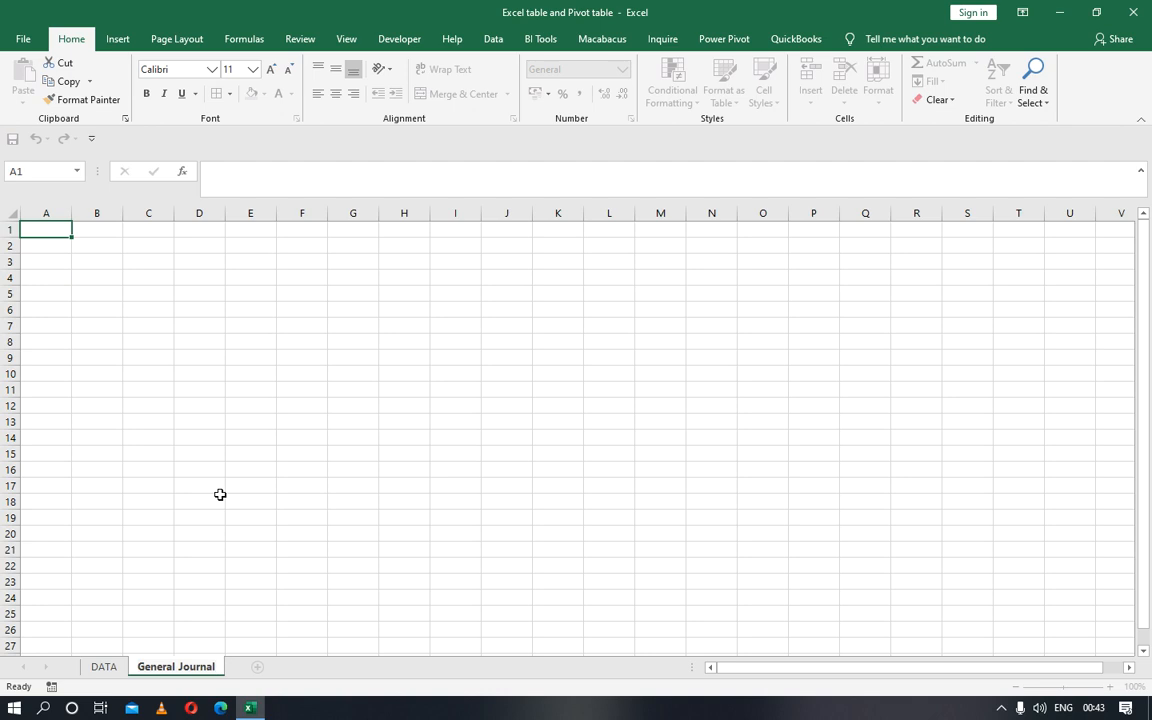
pyautogui.press('Return')
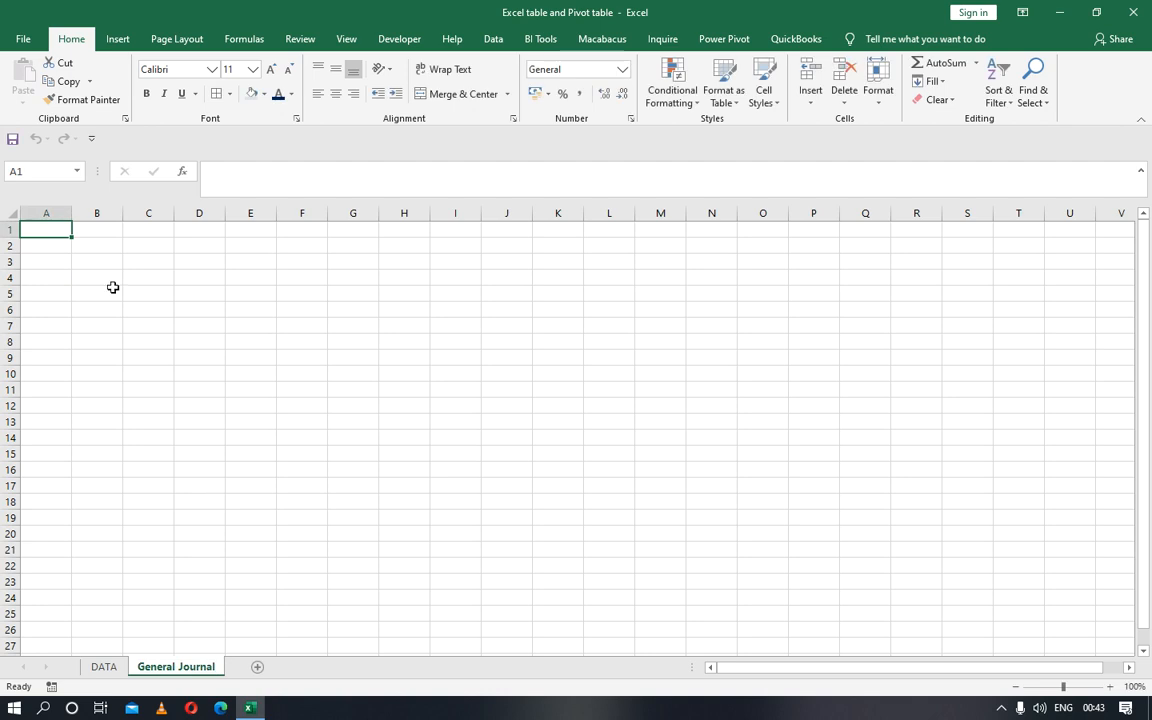
# Enter the headers Date, Account and Description in cells A1 to C1 of the General Journal sheet.
pyautogui.write('Date')
pyautogui.press('Tab')
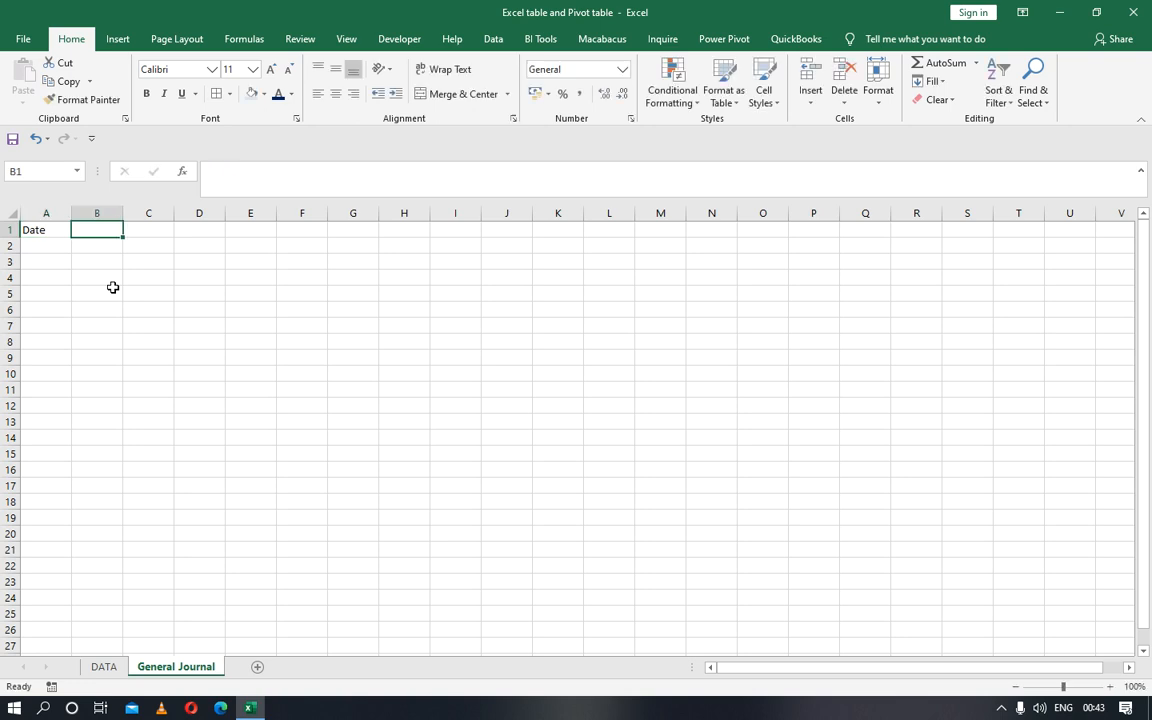
pyautogui.write('Account')
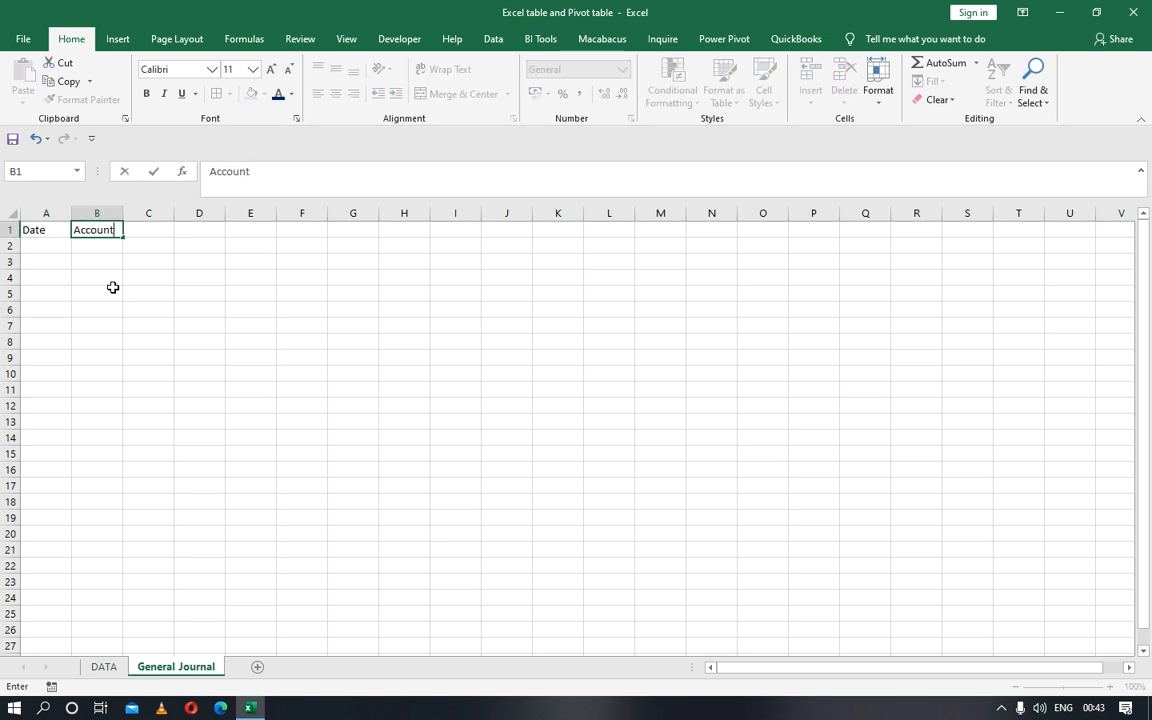
pyautogui.press('Tab')
pyautogui.write('D')
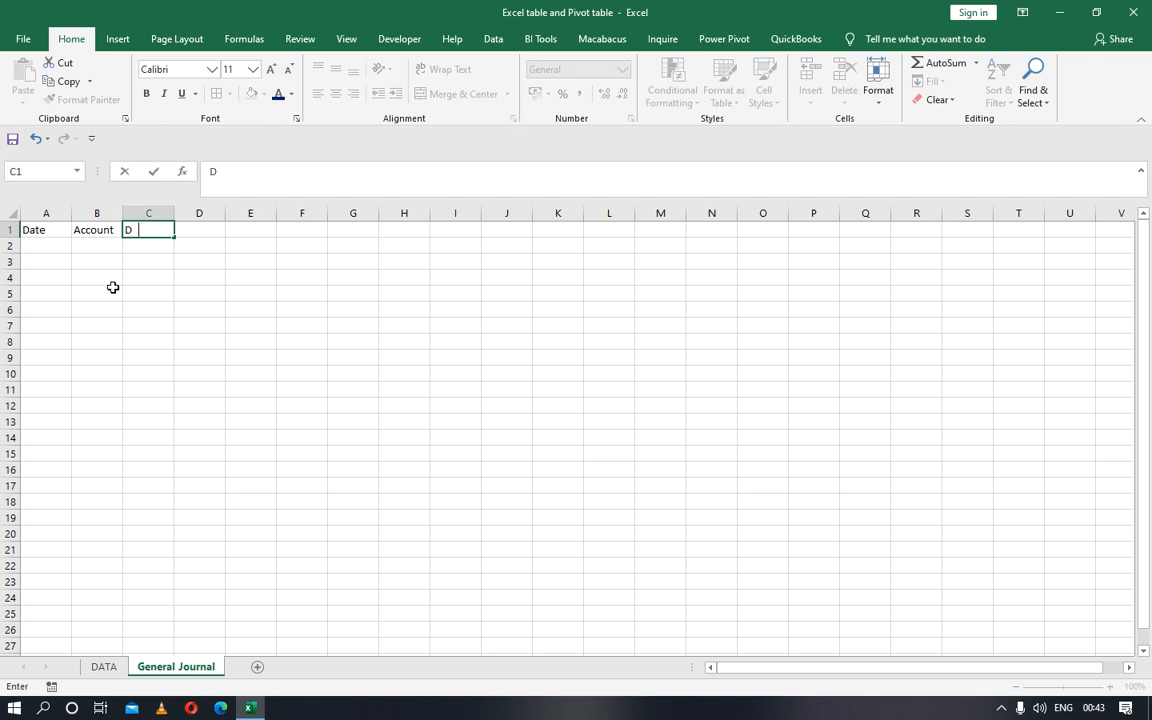
pyautogui.write('escription')
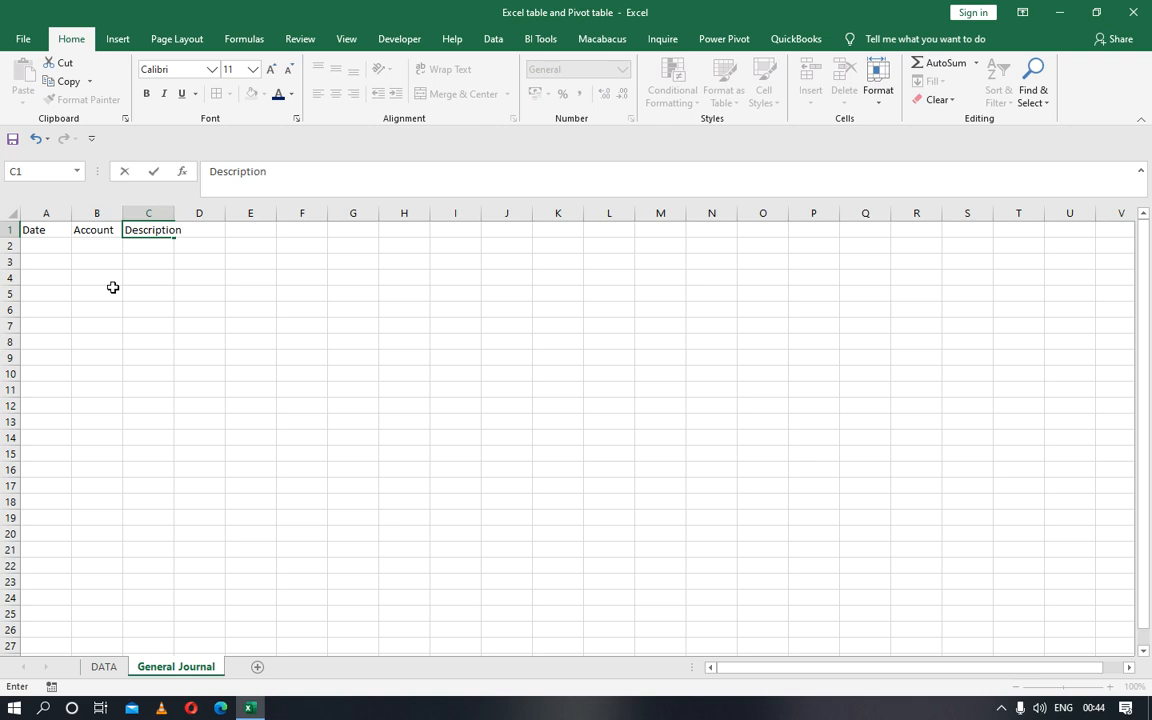
pyautogui.press('Tab')
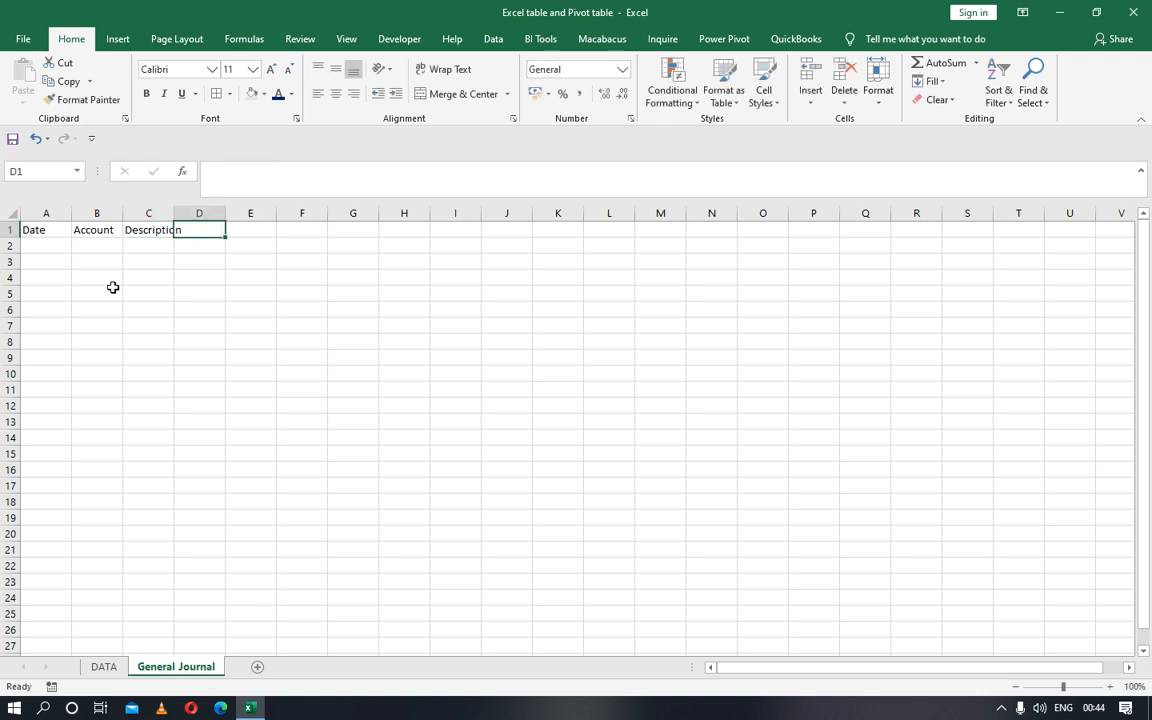
# Complete the header row with Ref, DR and CR in cells D1 to F1.
pyautogui.write('R')
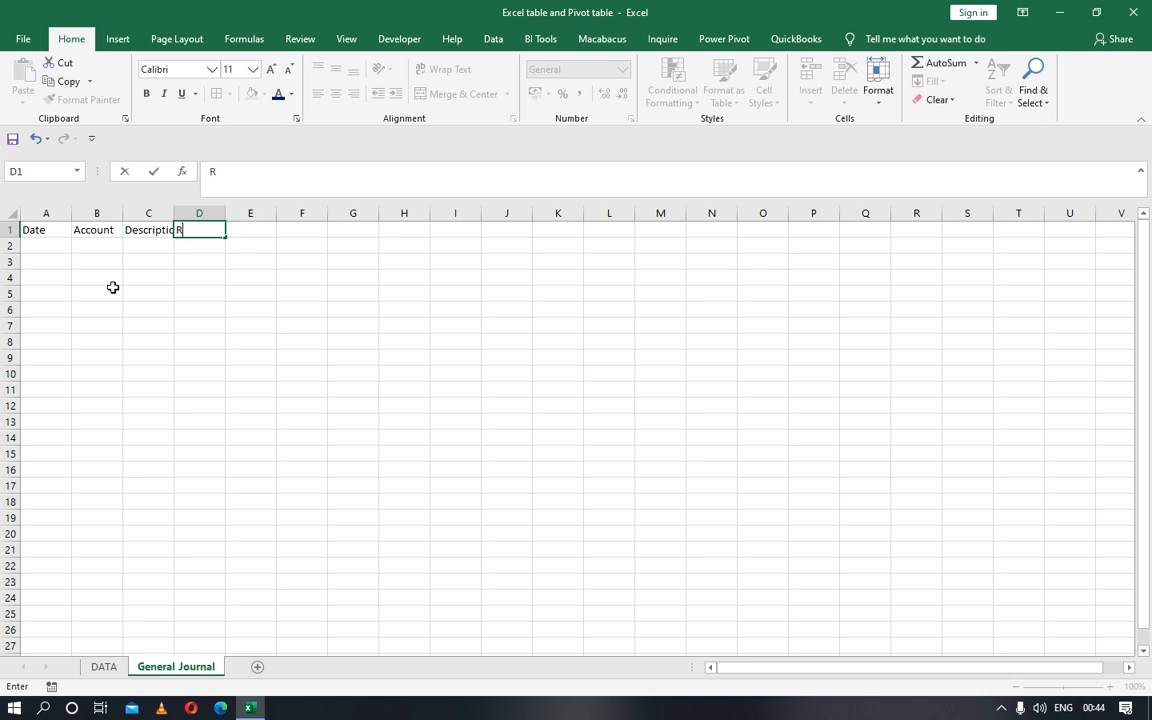
pyautogui.write('ef')
pyautogui.press('Tab')
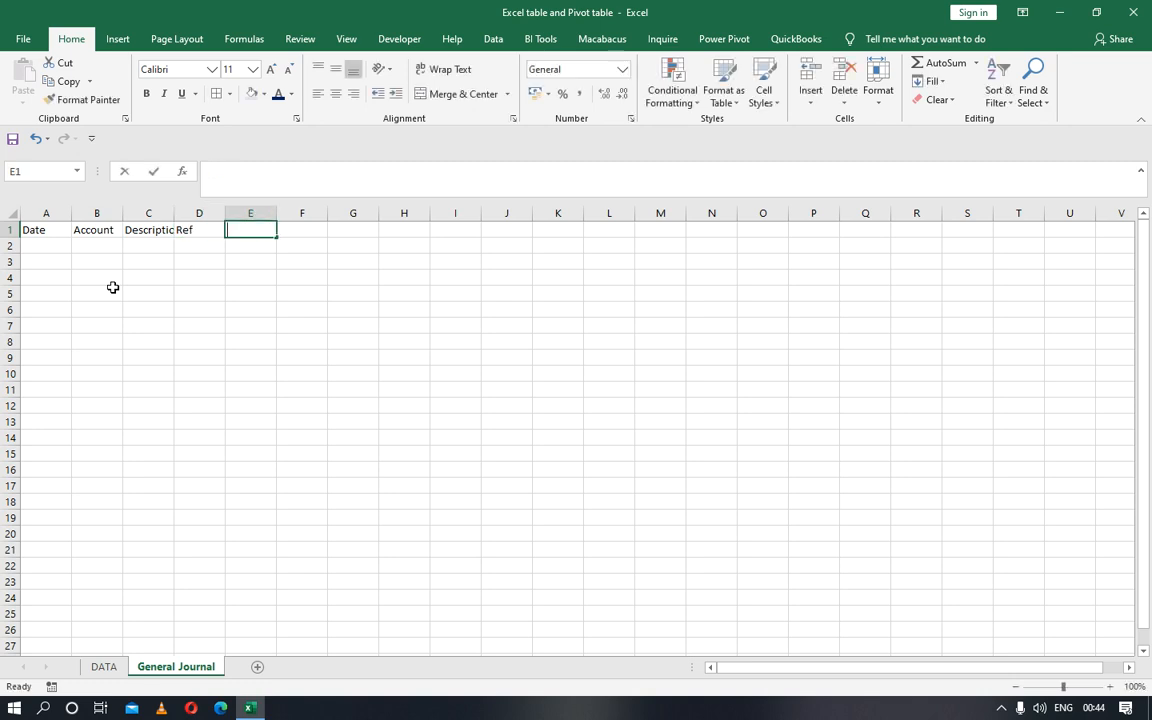
pyautogui.write('DR')
pyautogui.press('BackSpace')
pyautogui.write('R')
pyautogui.press('Tab')
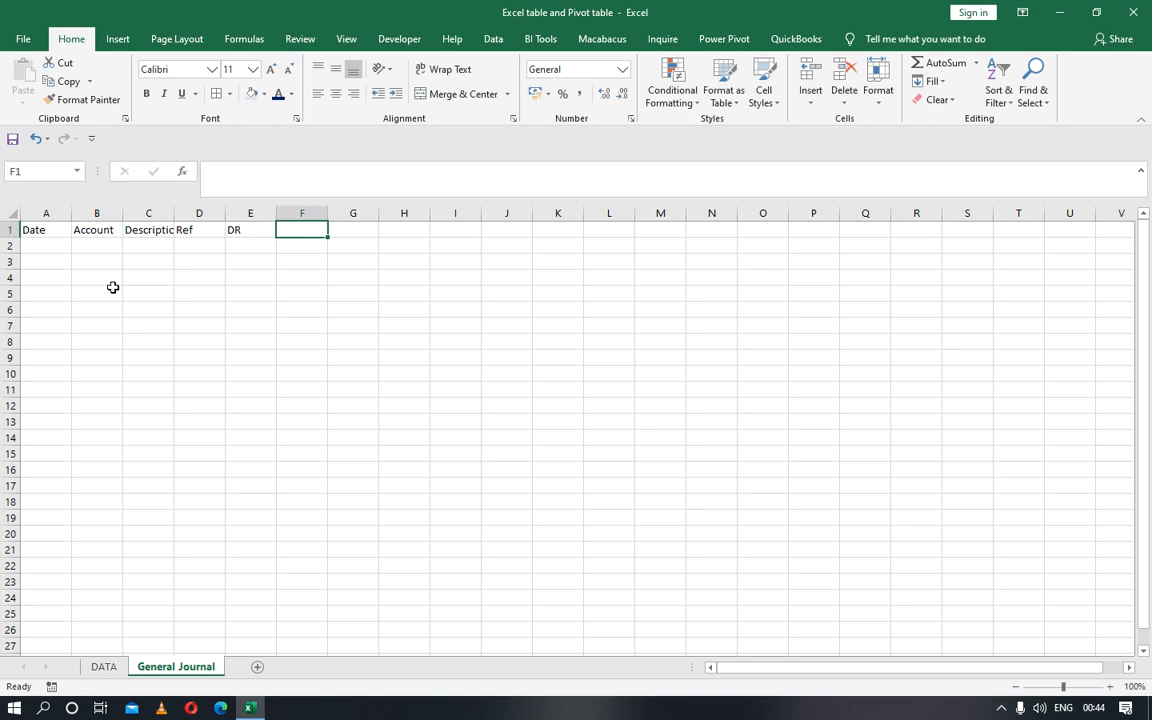
pyautogui.write('CR')
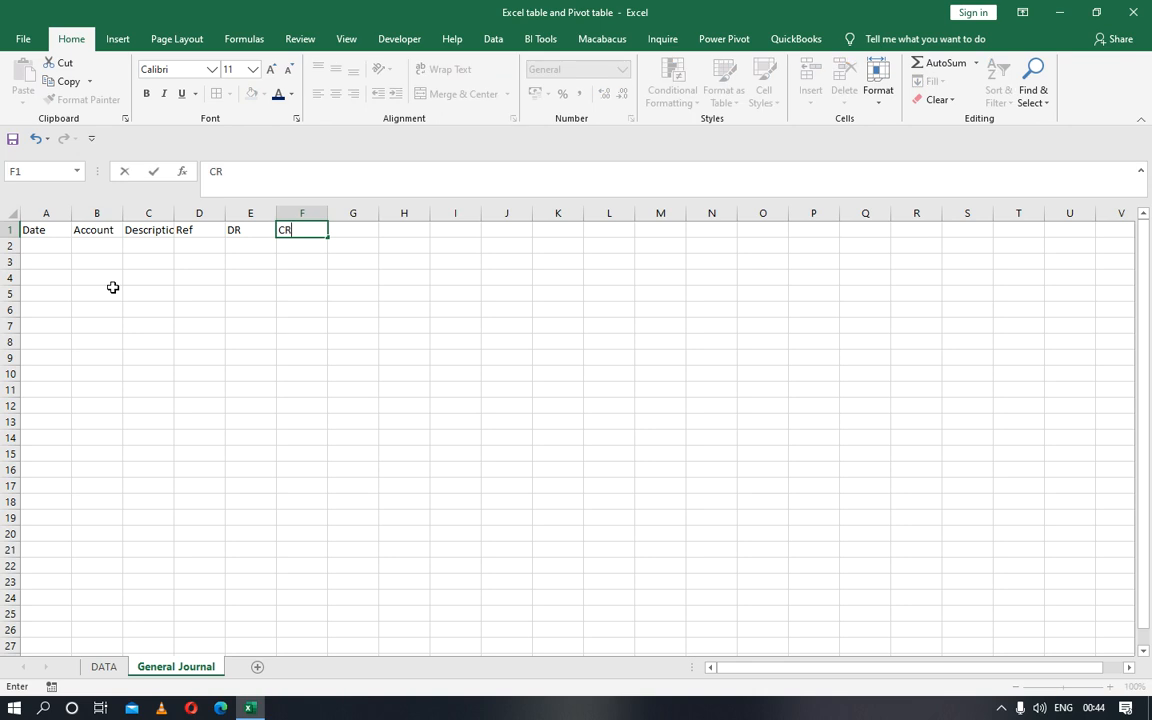
pyautogui.hotkey('ctrl', 'Return')
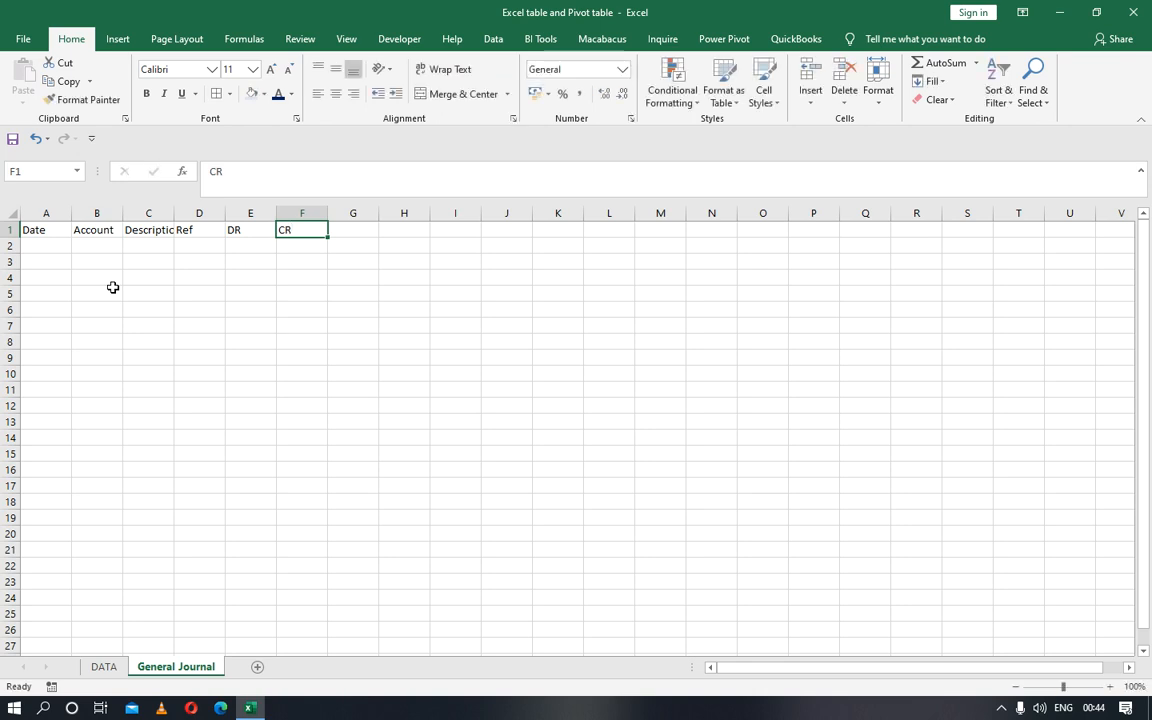
# Make the header cells A1 to F1 bold.
pyautogui.hotkey('shift', 'Left')
pyautogui.hotkey('shift', 'Left')
pyautogui.hotkey('shift', 'Left')
pyautogui.hotkey('shift', 'Left')
pyautogui.hotkey('shift', 'Left')
pyautogui.hotkey('ctrl', 'b')
# Widen the Date, Account, Description, DR and CR columns.
pyautogui.moveTo(70, 217); pyautogui.dragTo(326, 228)
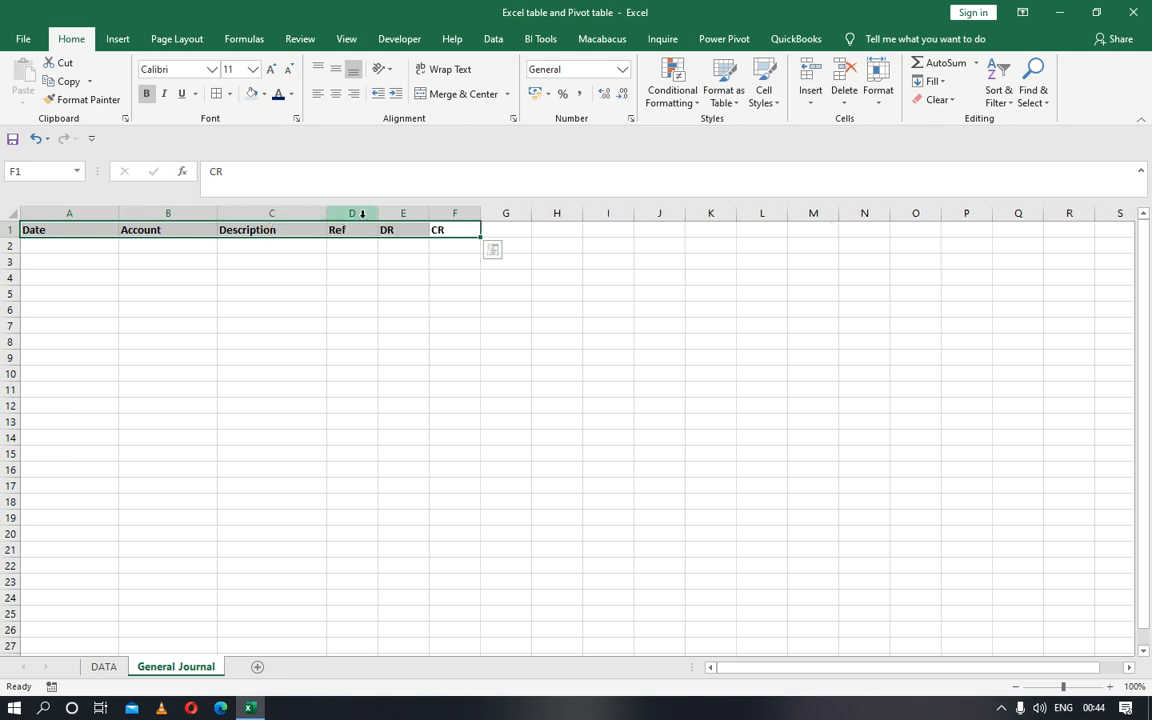
pyautogui.moveTo(419, 213); pyautogui.dragTo(472, 222)
pyautogui.moveTo(568, 214); pyautogui.dragTo(590, 220)
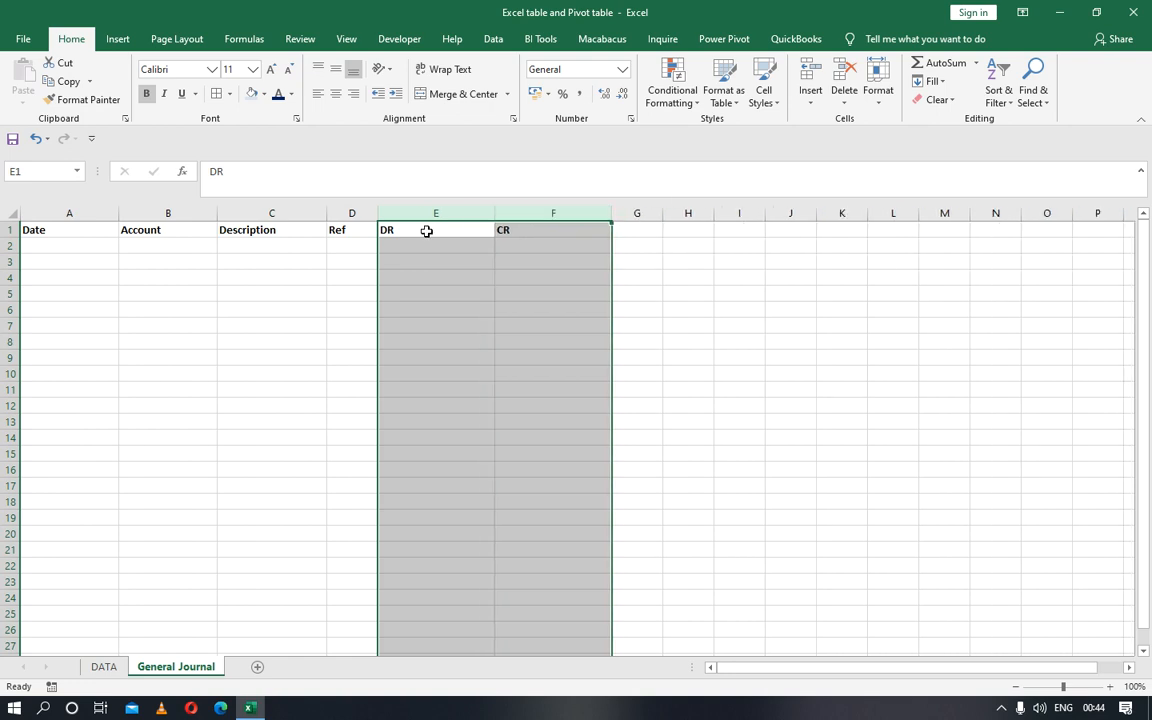
# Apply All Borders to the header cells A1 to F1.
pyautogui.click(40, 230)
pyautogui.moveTo(40, 230); pyautogui.dragTo(508, 232)
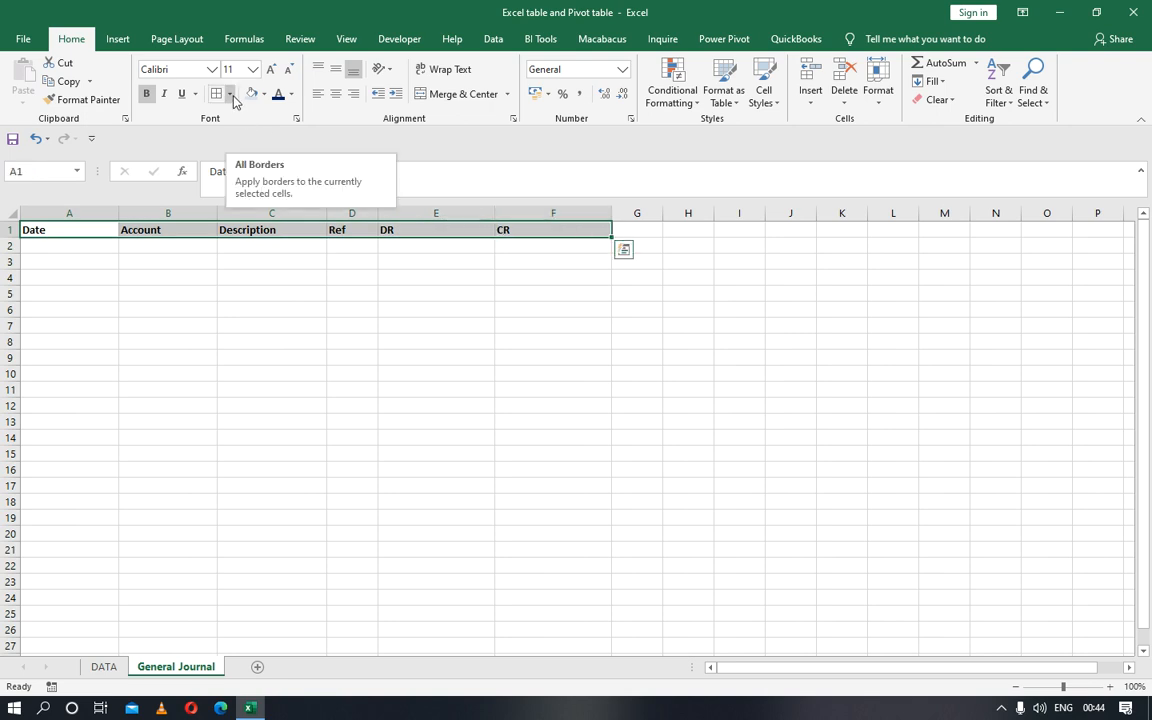
pyautogui.click(230, 95)
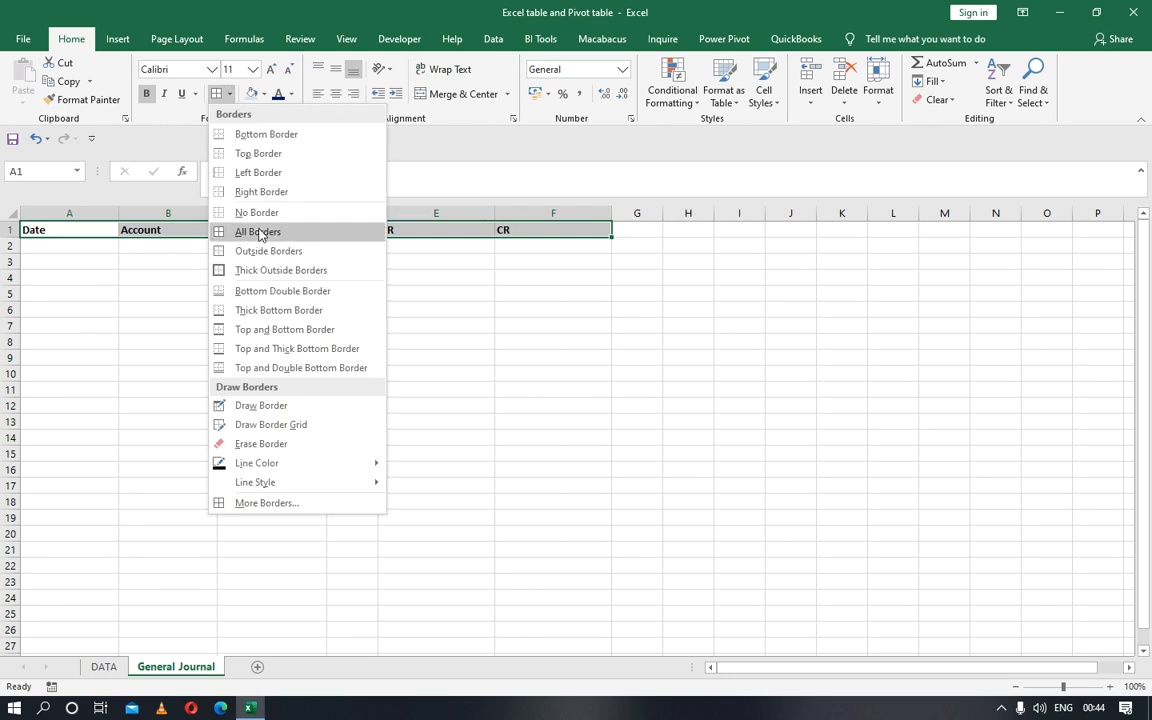
pyautogui.click(258, 232)
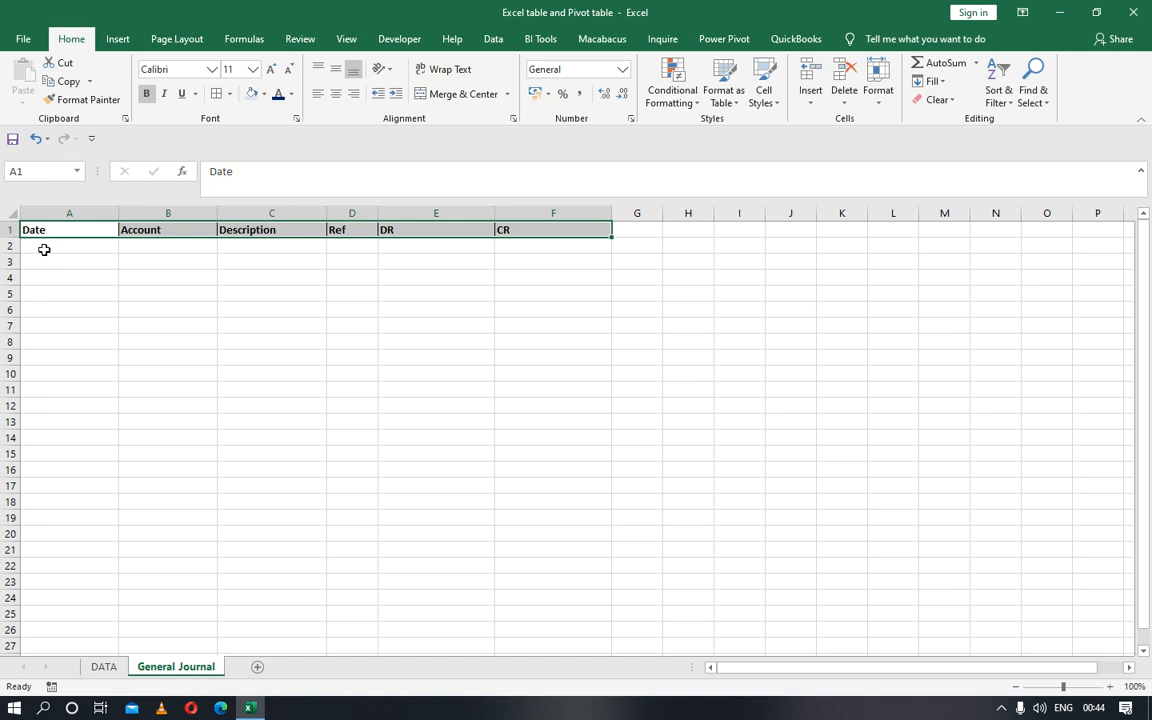
# Convert the header row A1:F1 into an Excel table, specifying that the table has headers.
pyautogui.click(120, 39)
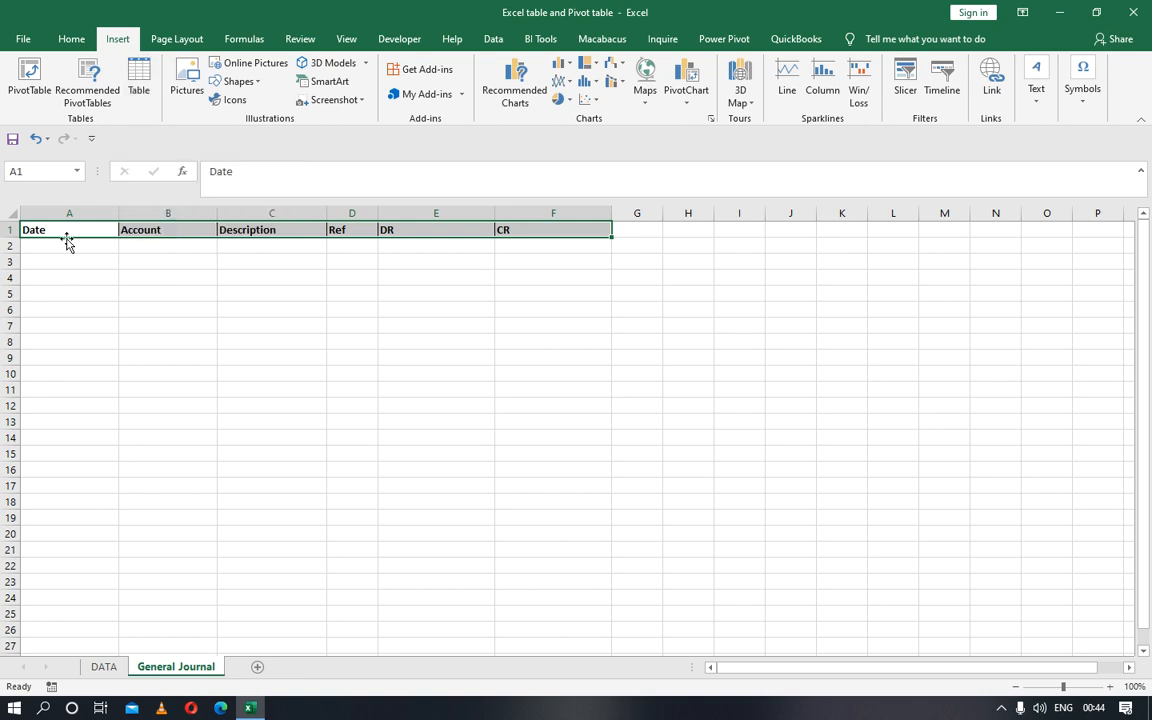
pyautogui.click(188, 240)
pyautogui.click(167, 230)
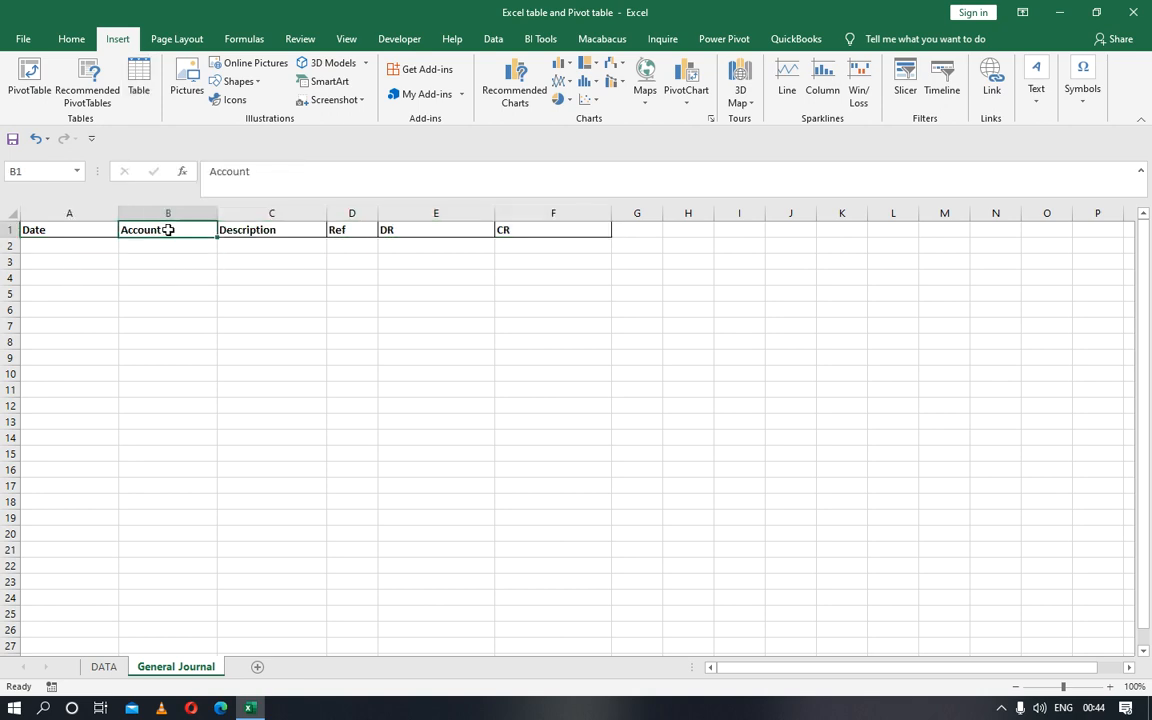
pyautogui.click(440, 229)
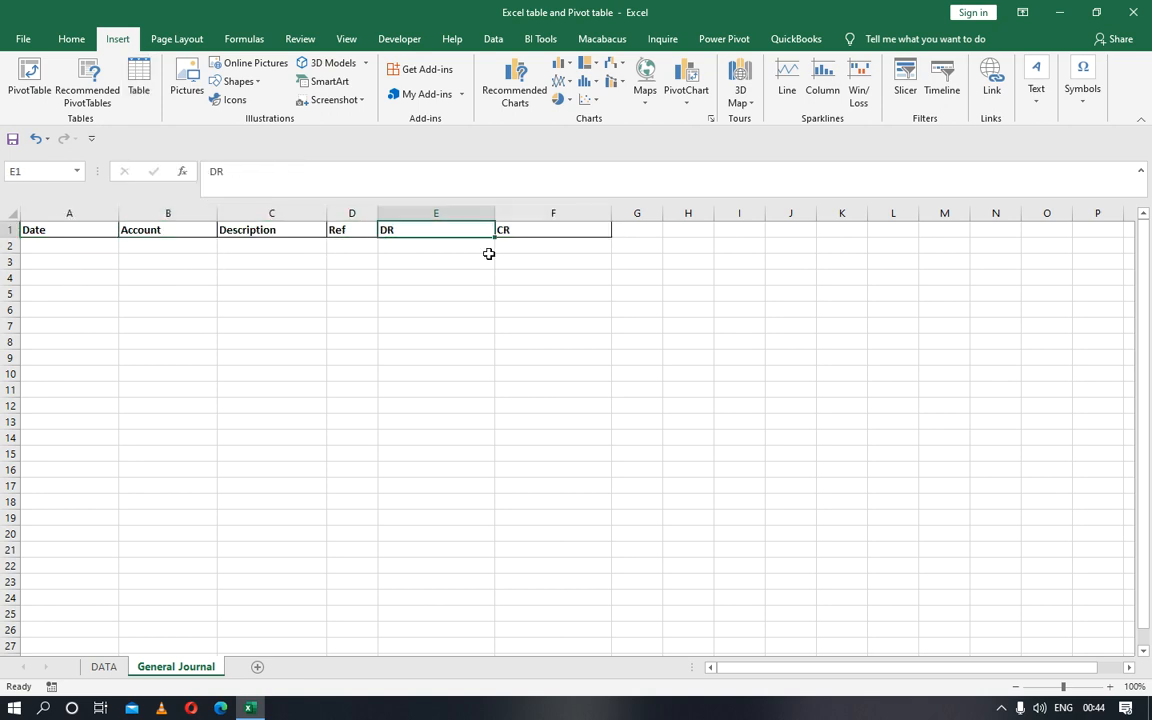
pyautogui.click(540, 231)
pyautogui.click(172, 229)
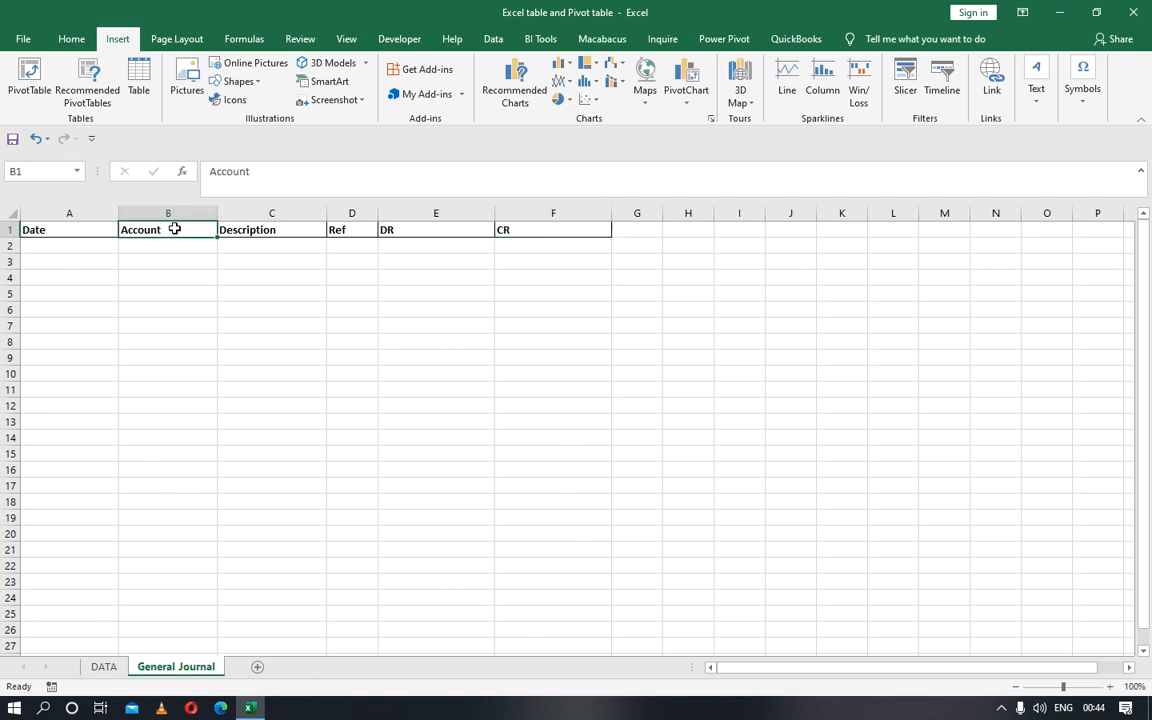
pyautogui.click(141, 89)
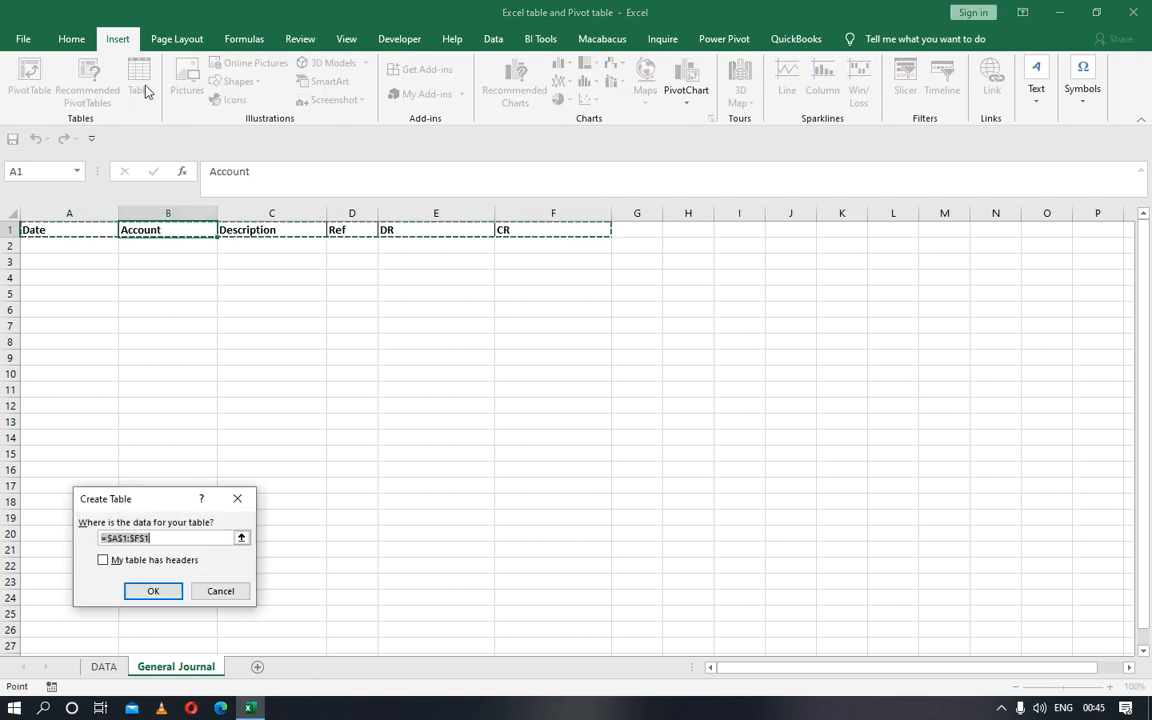
pyautogui.click(101, 561)
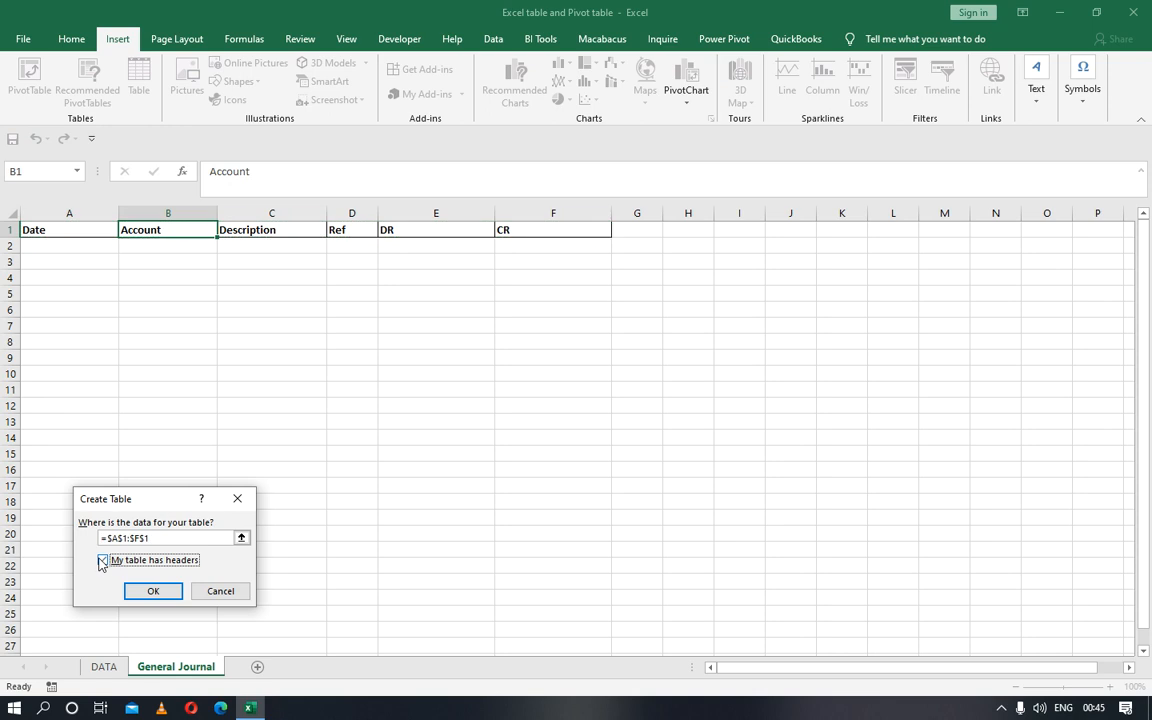
pyautogui.click(157, 597)
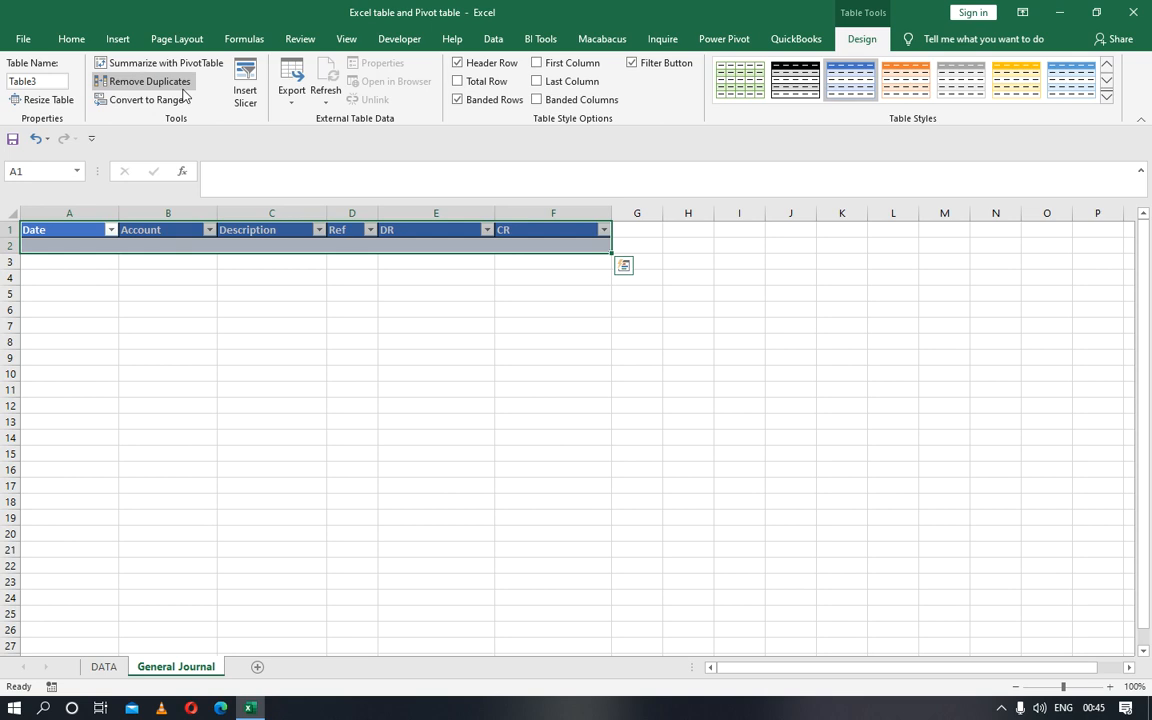
# Apply All Borders to the new table's header and its empty row.
pyautogui.click(89, 40)
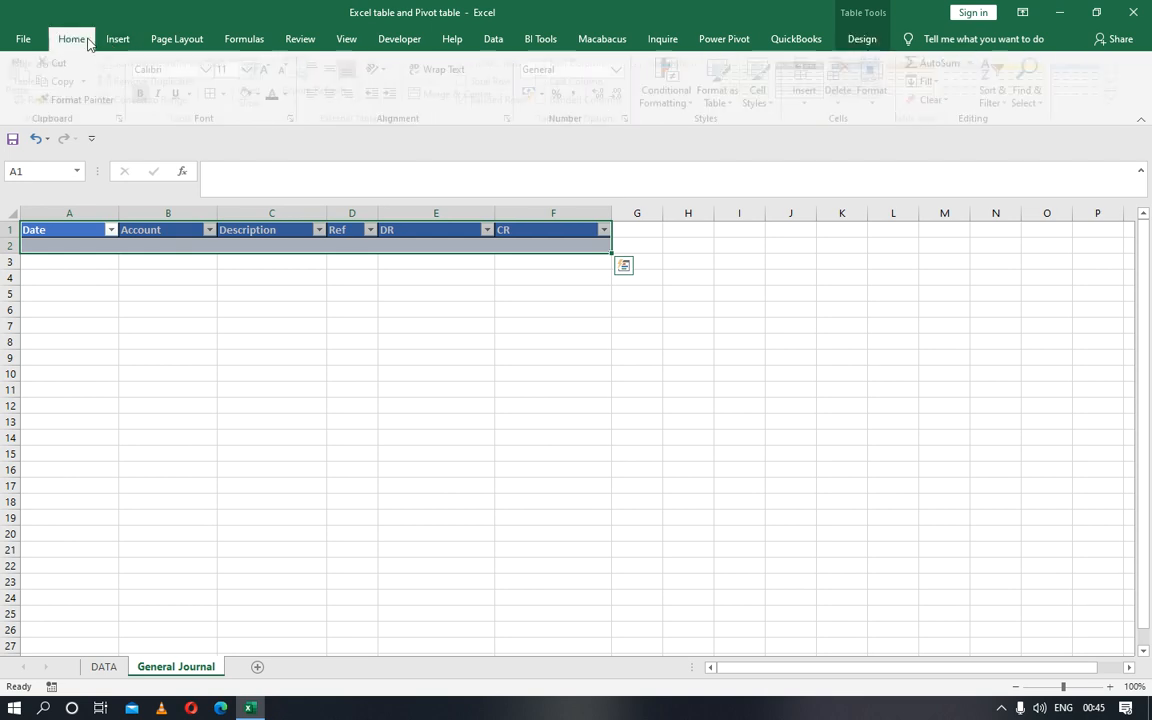
pyautogui.click(228, 93)
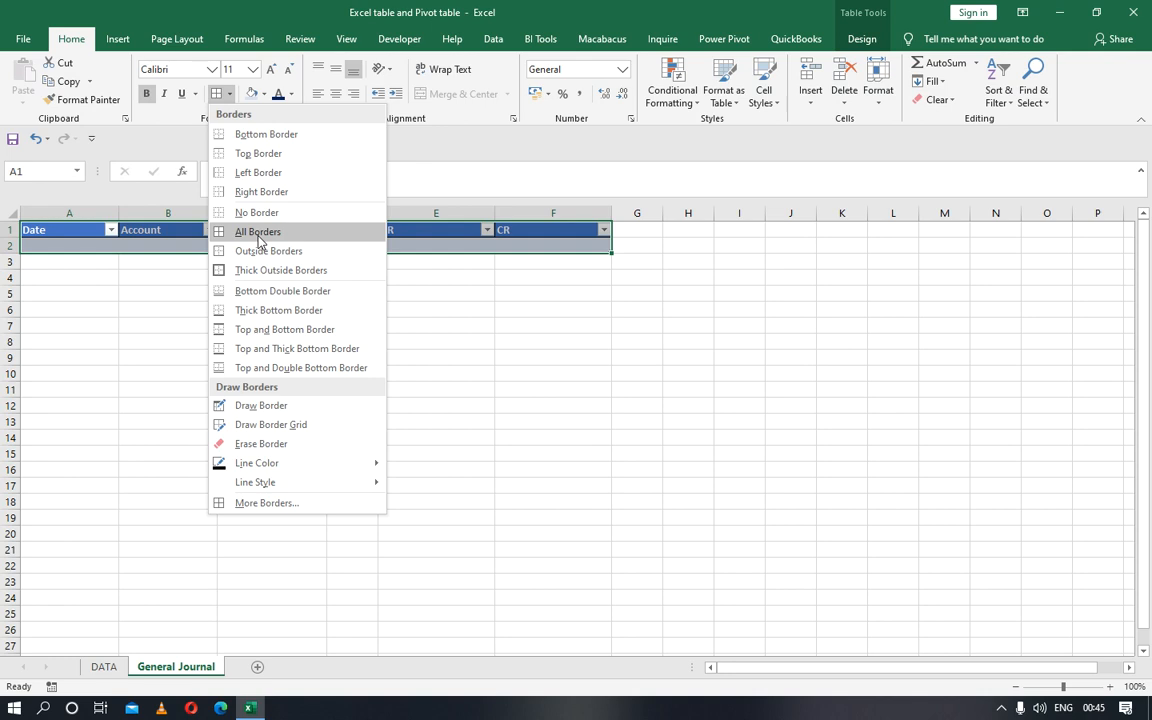
pyautogui.click(258, 232)
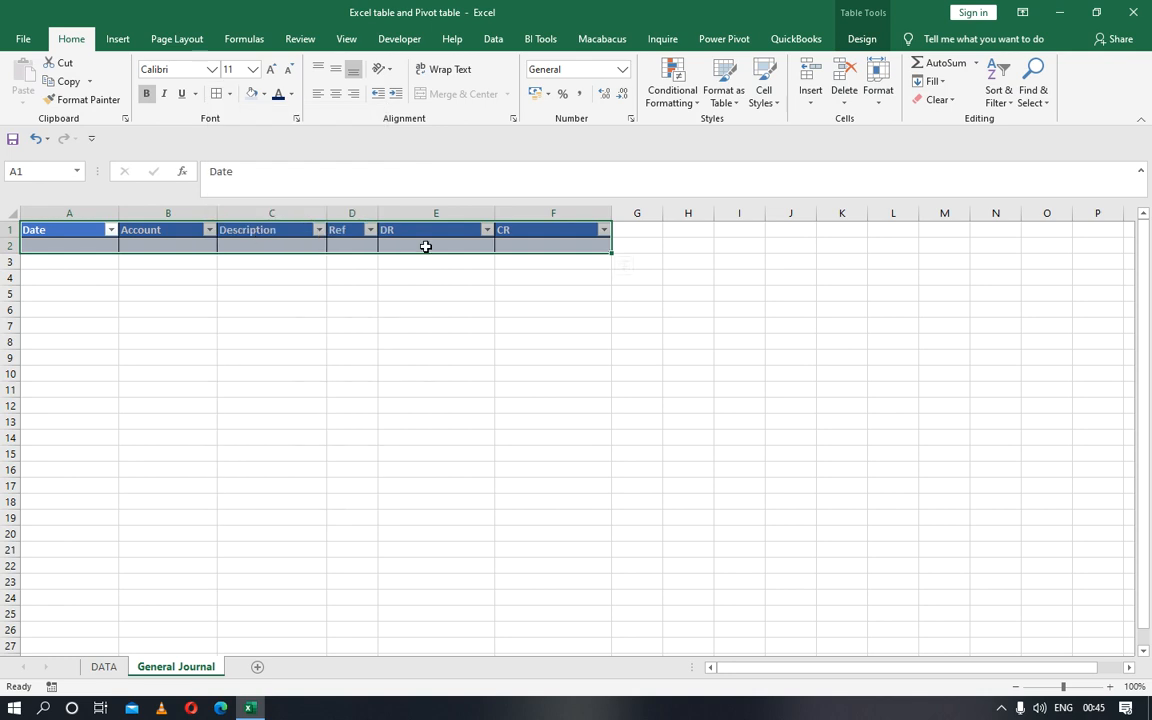
pyautogui.click(112, 275)
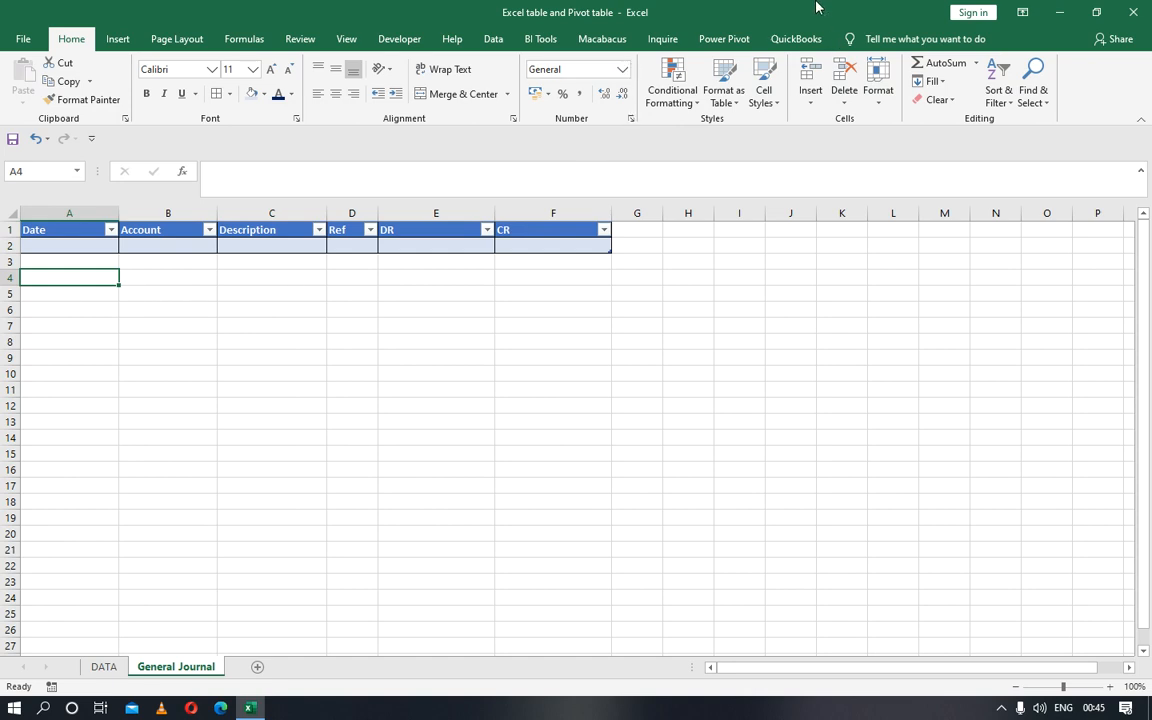
# Rename the journal table as General_Journal.
pyautogui.click(393, 255)
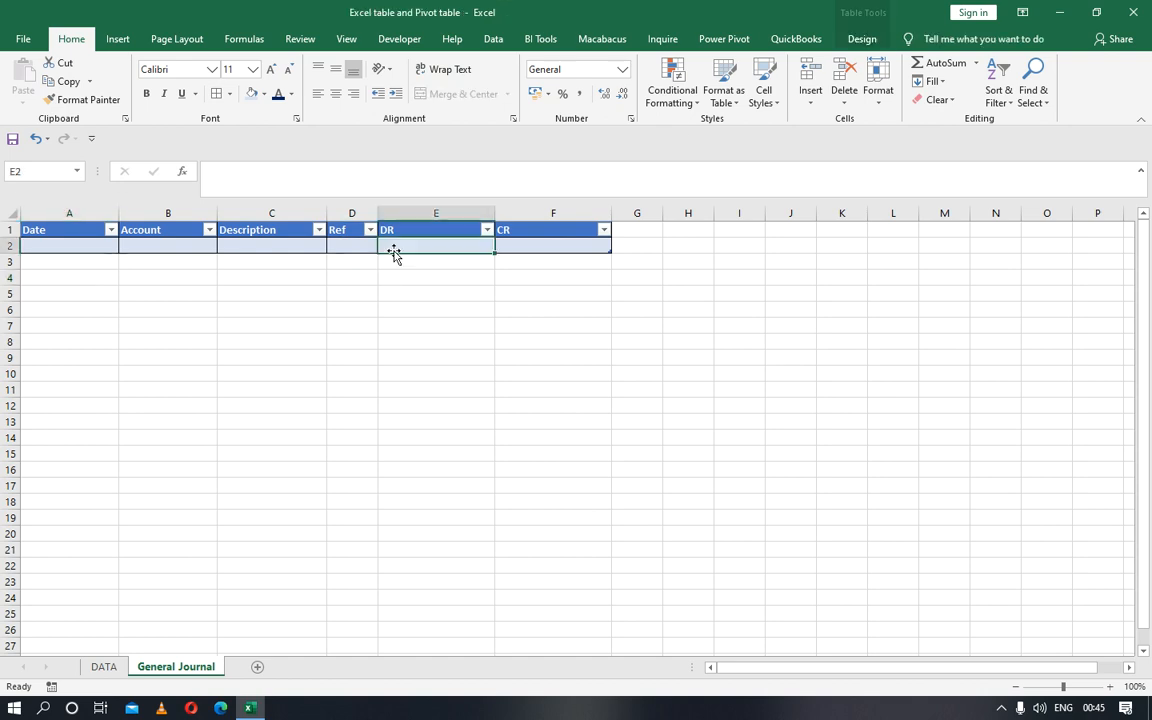
pyautogui.click(863, 40)
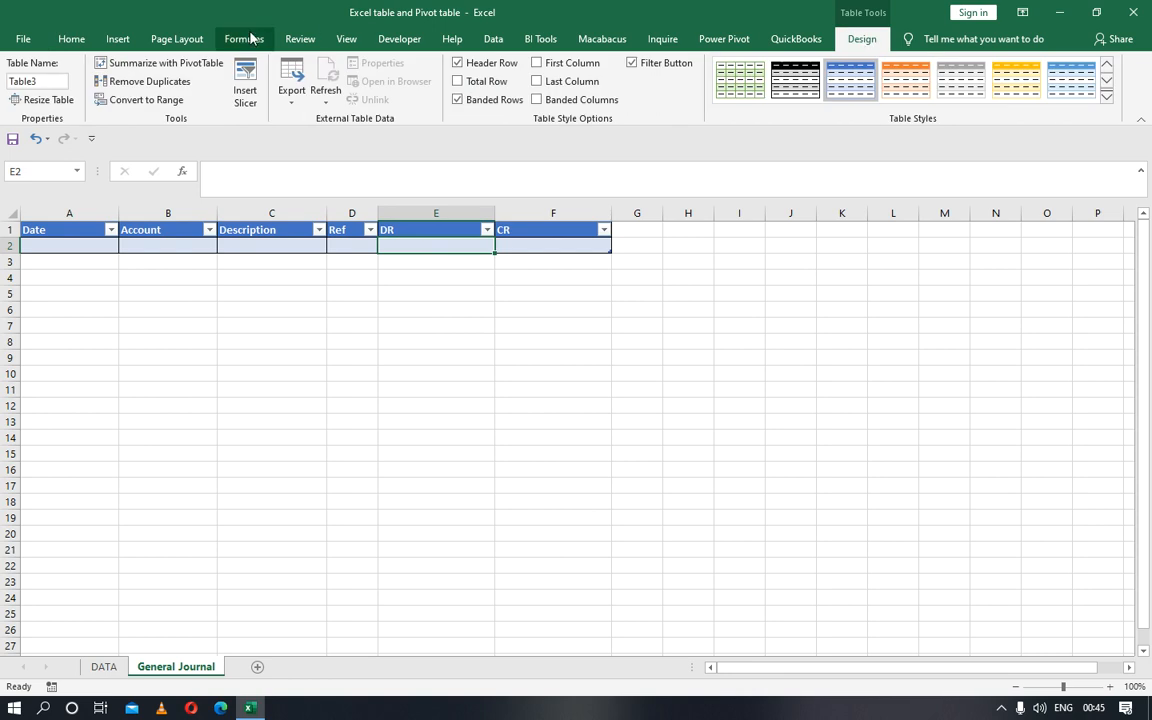
pyautogui.click(41, 81)
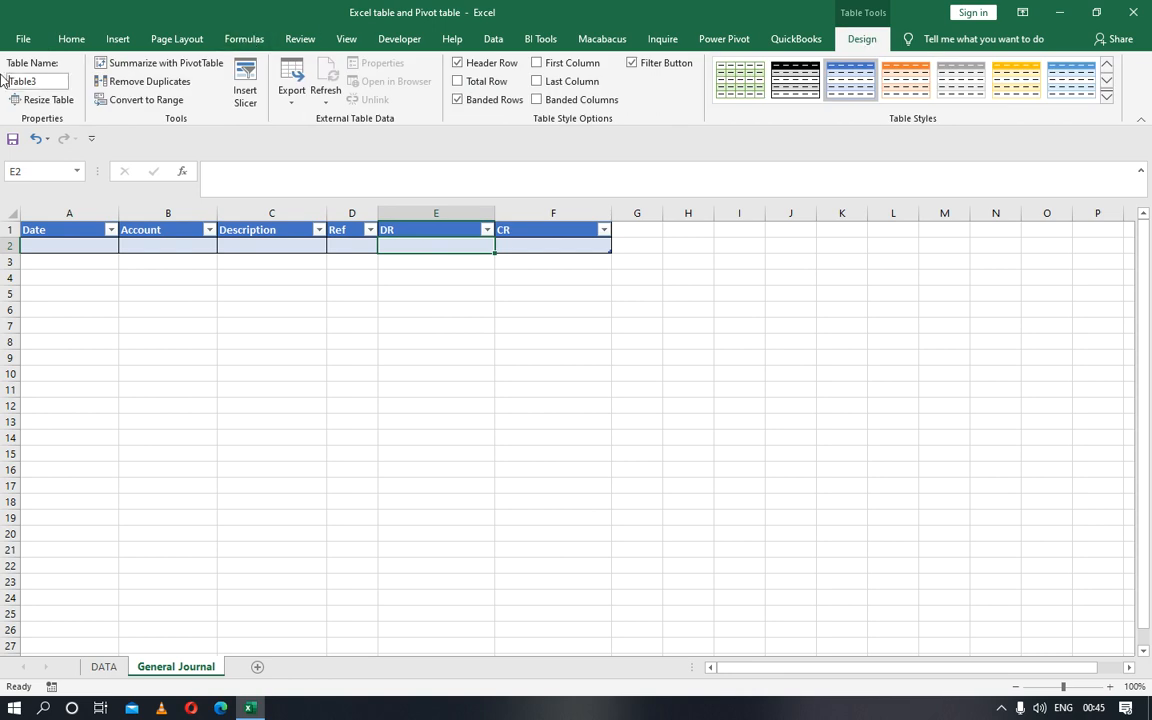
pyautogui.moveTo(41, 81); pyautogui.dragTo(2, 82)
pyautogui.press('BackSpace')
pyautogui.write('General_Journal')
pyautogui.click(75, 291)
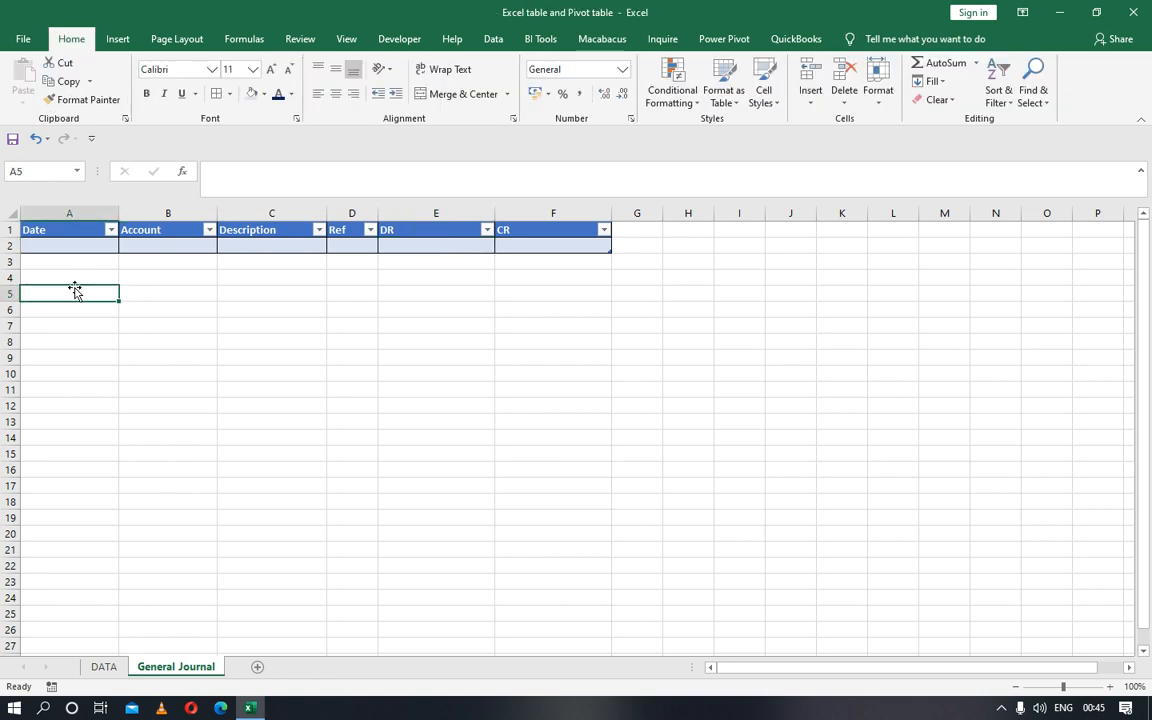
# Check the first transaction on the DATA sheet and enter date 01/02/2021 and account Cash in row 2 of the General Journal.
pyautogui.click(111, 673)
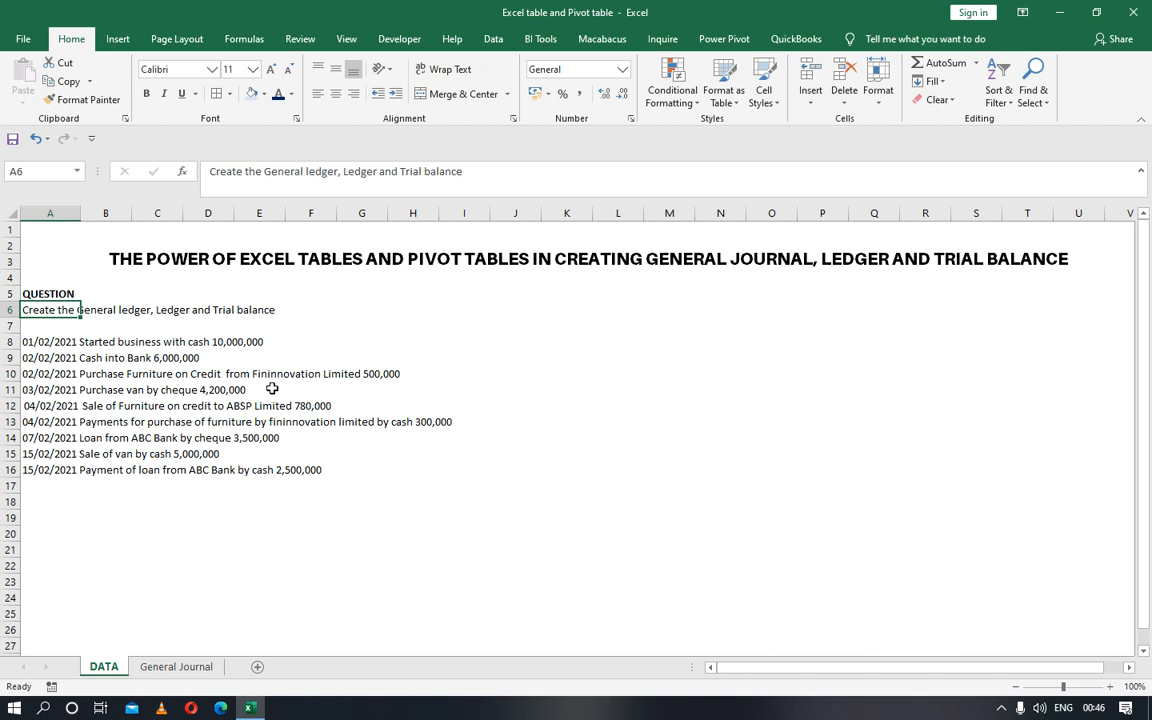
pyautogui.click(176, 666)
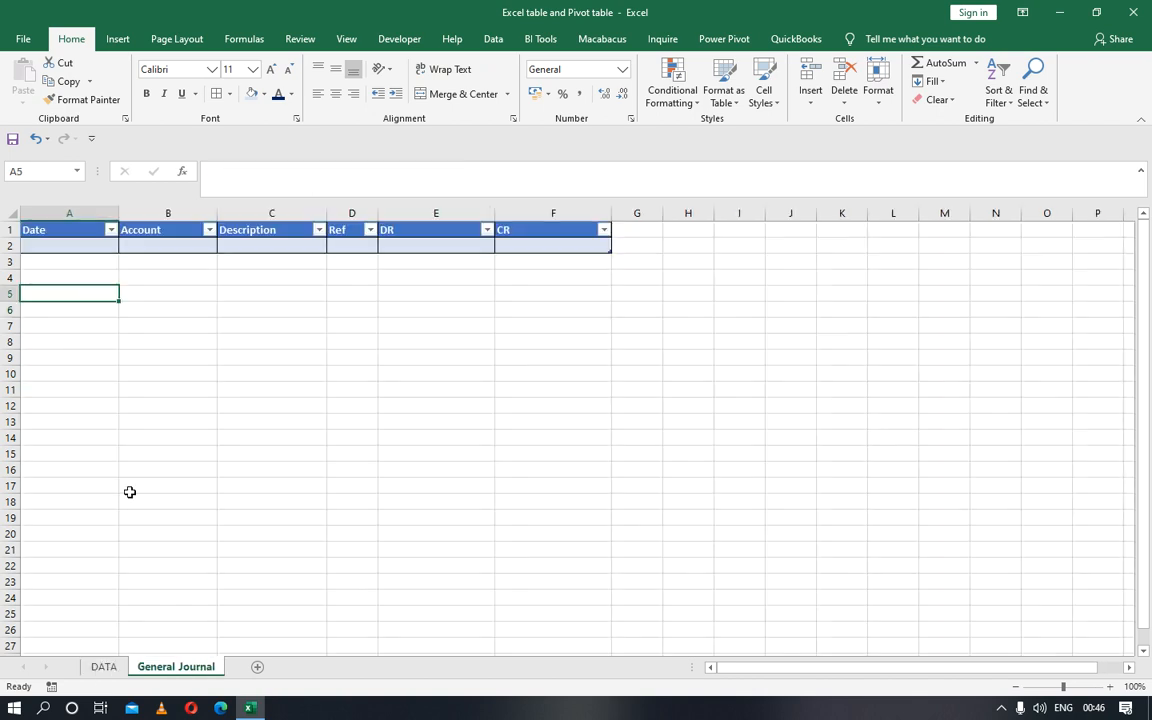
pyautogui.click(71, 232)
pyautogui.click(71, 243)
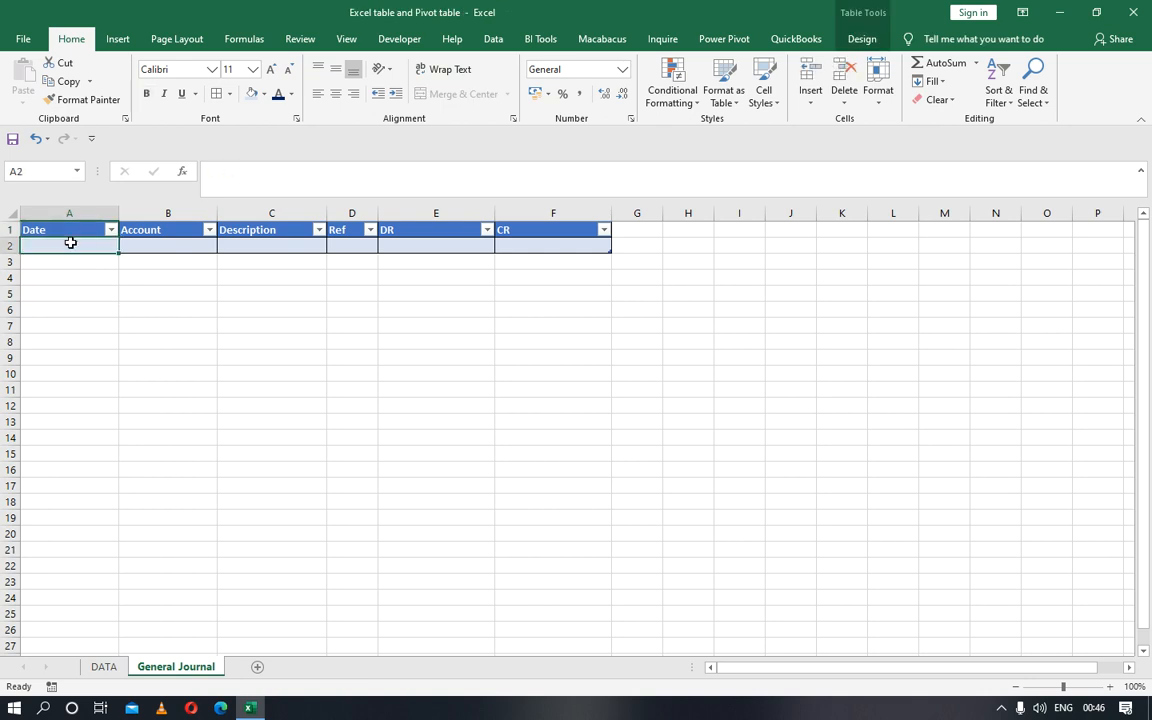
pyautogui.write('01')
pyautogui.write('/')
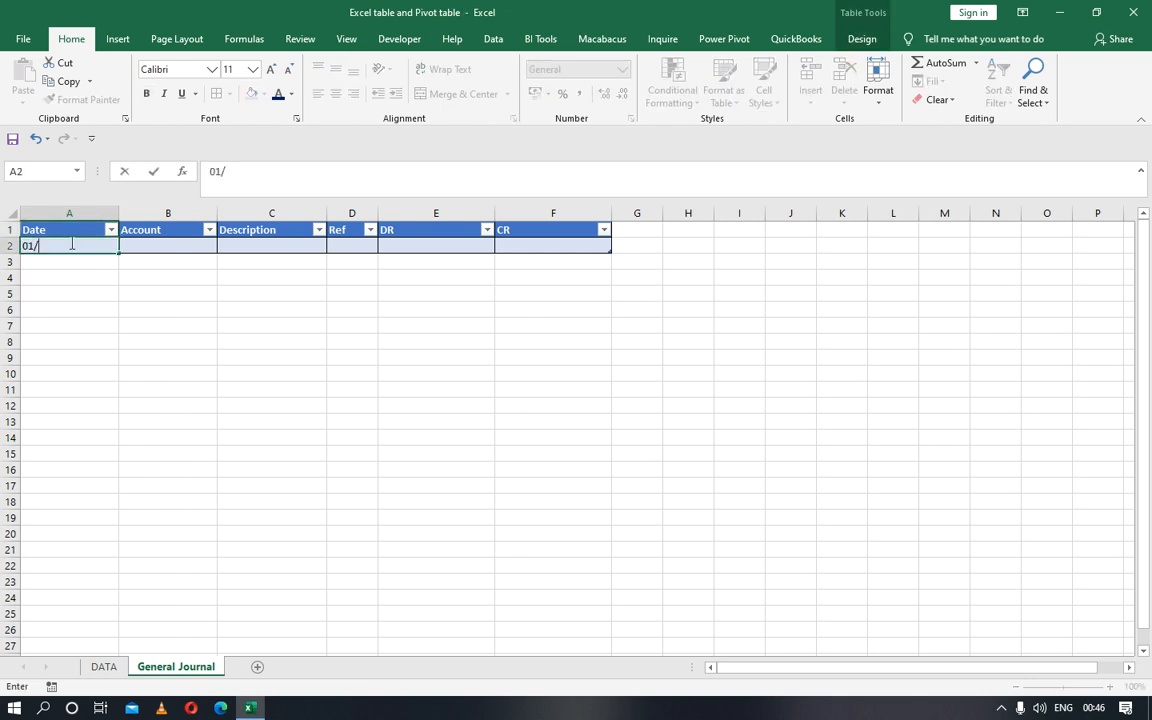
pyautogui.write('02/2021')
pyautogui.press('Tab')
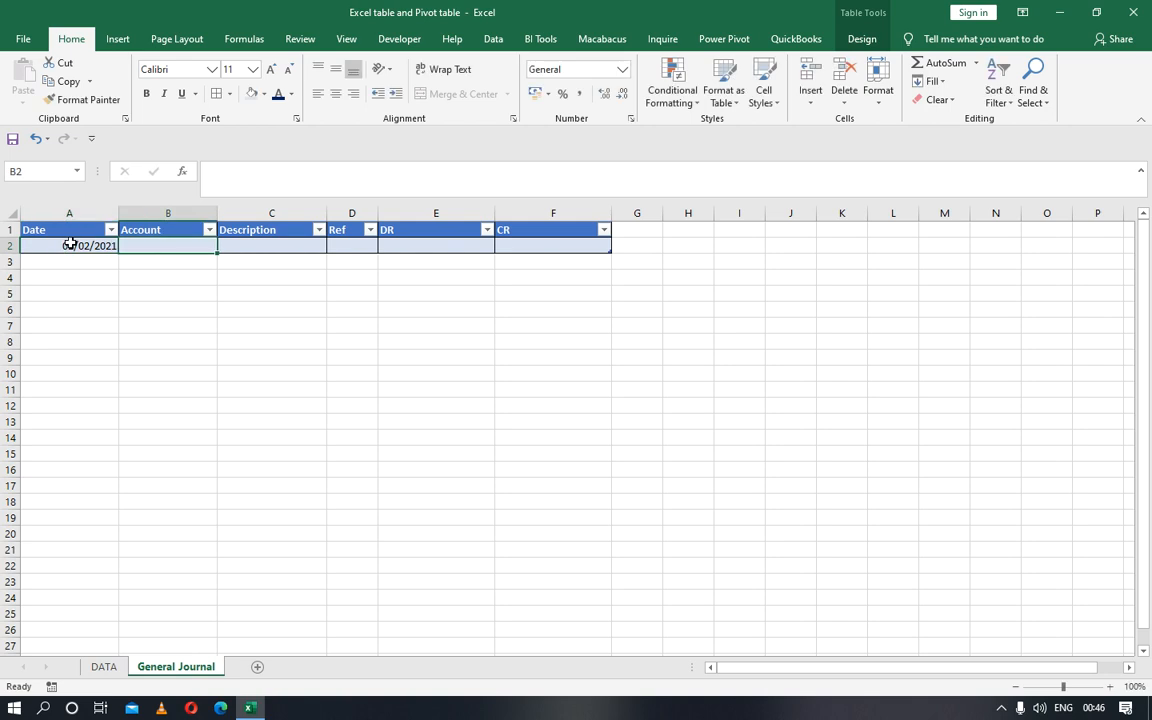
pyautogui.write('Cas')
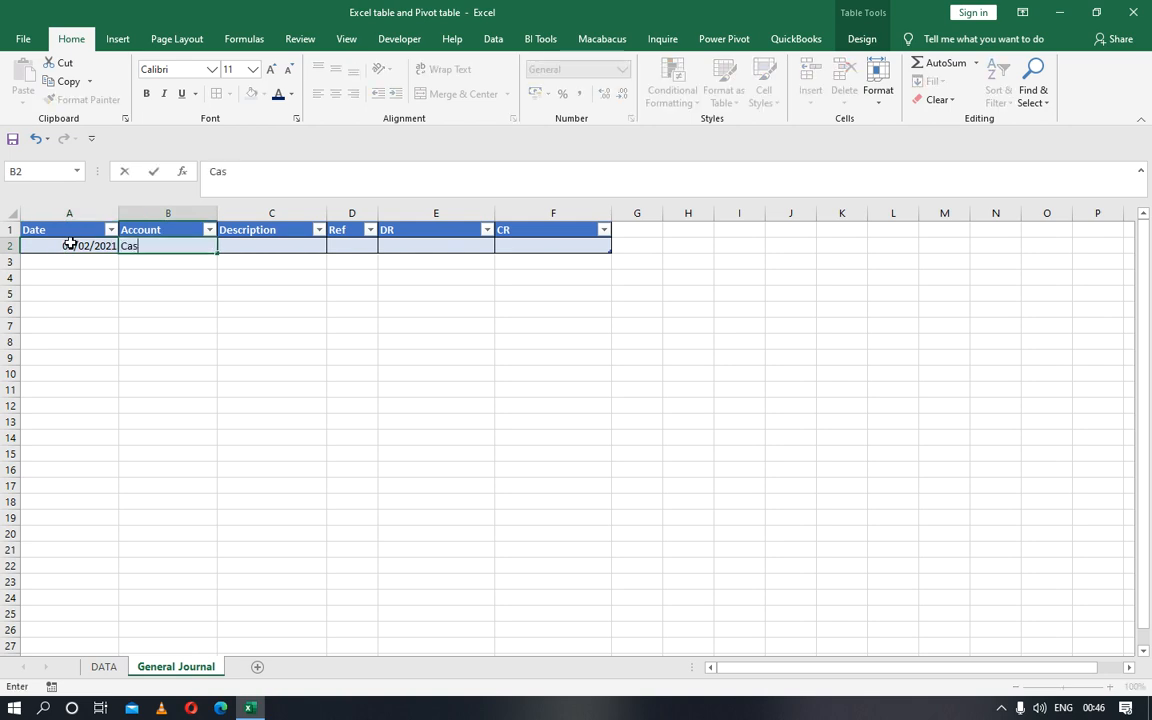
pyautogui.write('h')
pyautogui.press('Tab')
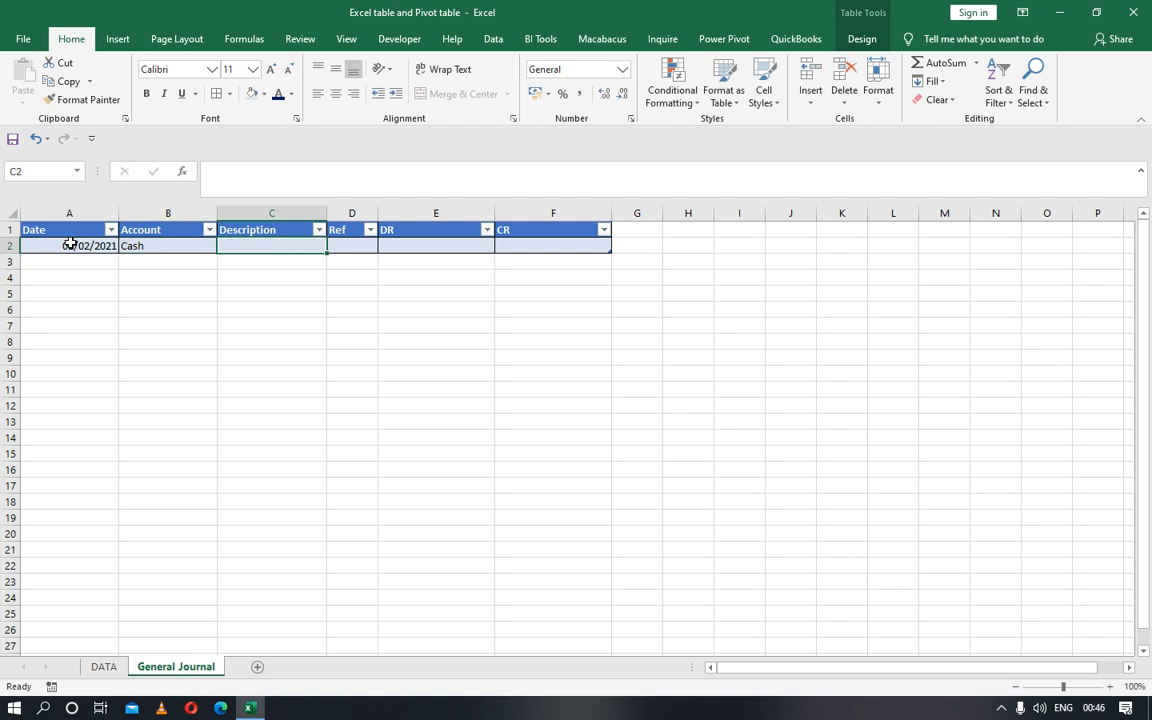
# Enter the description "Started business with cash" in C2 and widen the Description column to fit it.
pyautogui.write('St')
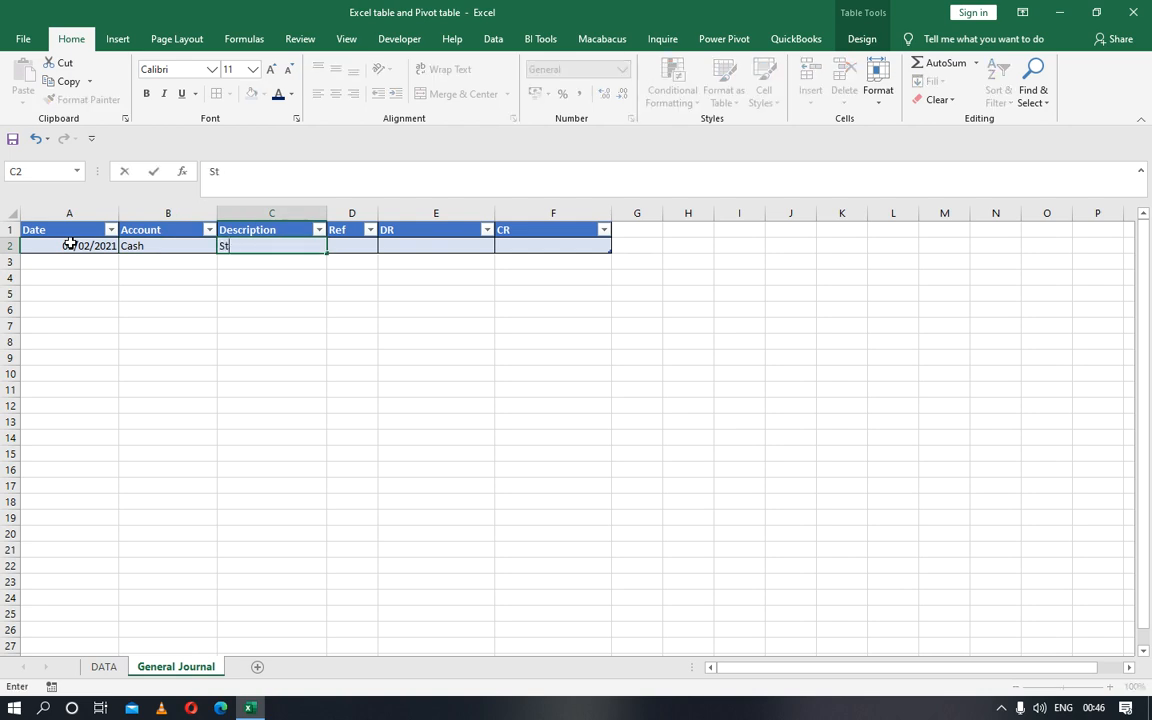
pyautogui.write('arted business with cash')
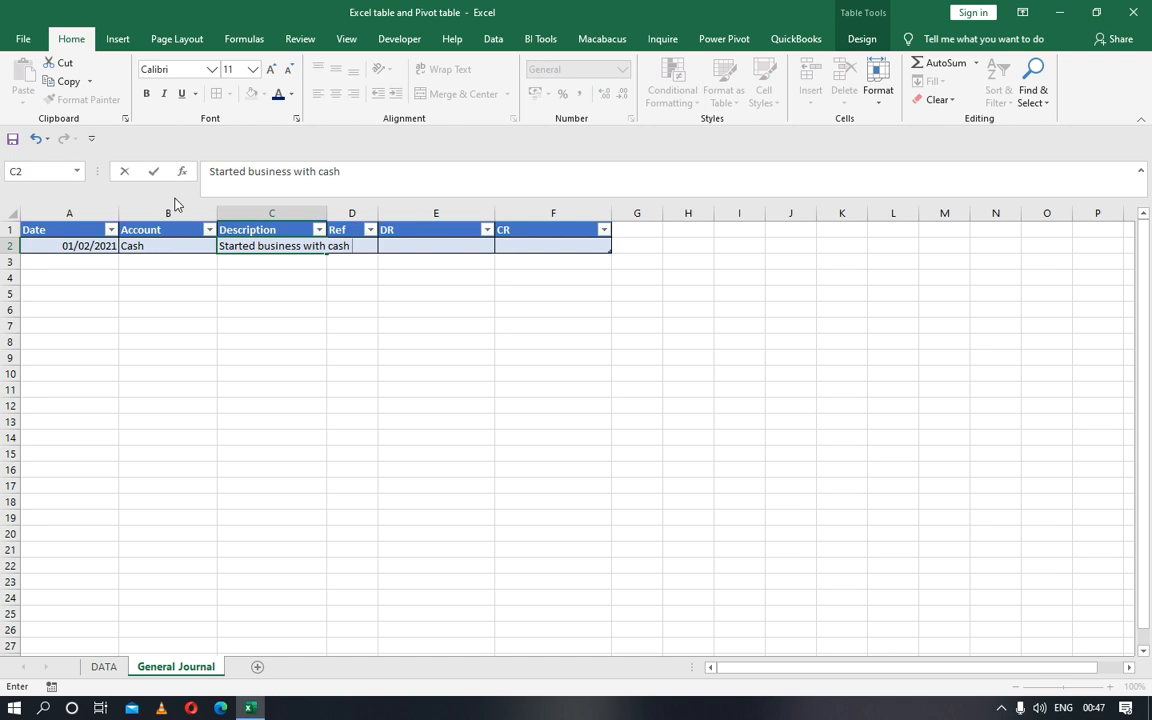
pyautogui.click(320, 213)
pyautogui.moveTo(324, 212); pyautogui.dragTo(402, 214)
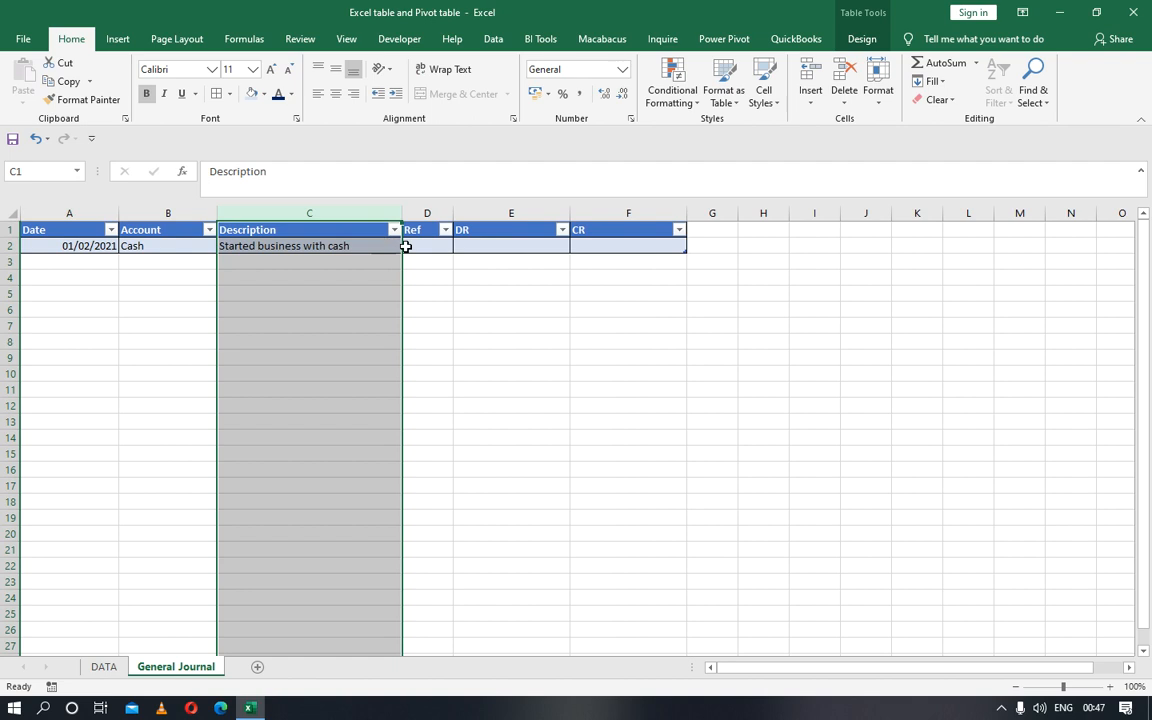
# Enter 10,000,000 as the DR amount of the Cash entry in E2, leaving its Ref blank.
pyautogui.click(420, 246)
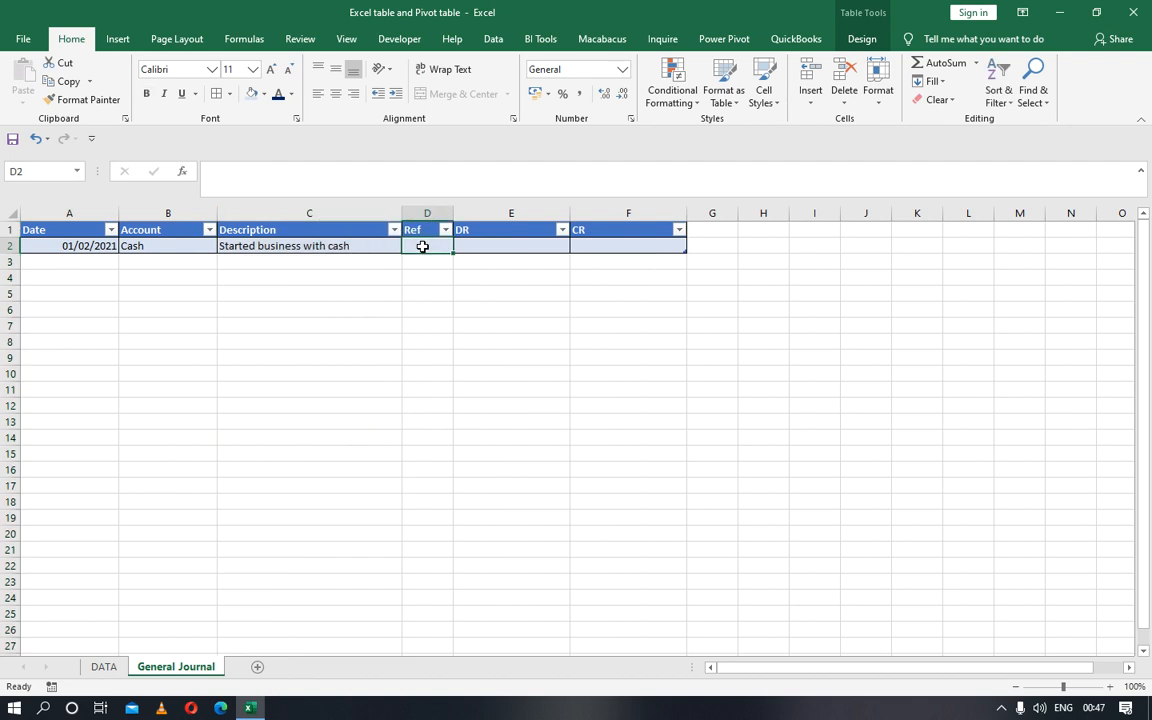
pyautogui.click(487, 247)
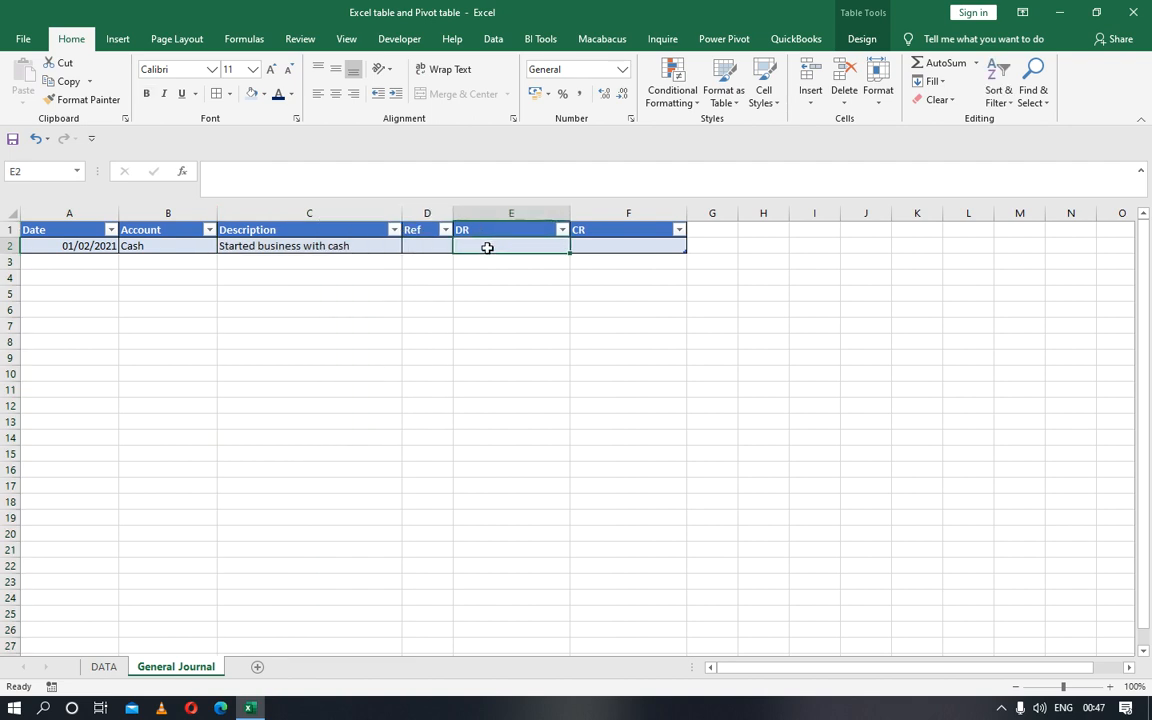
pyautogui.write('1')
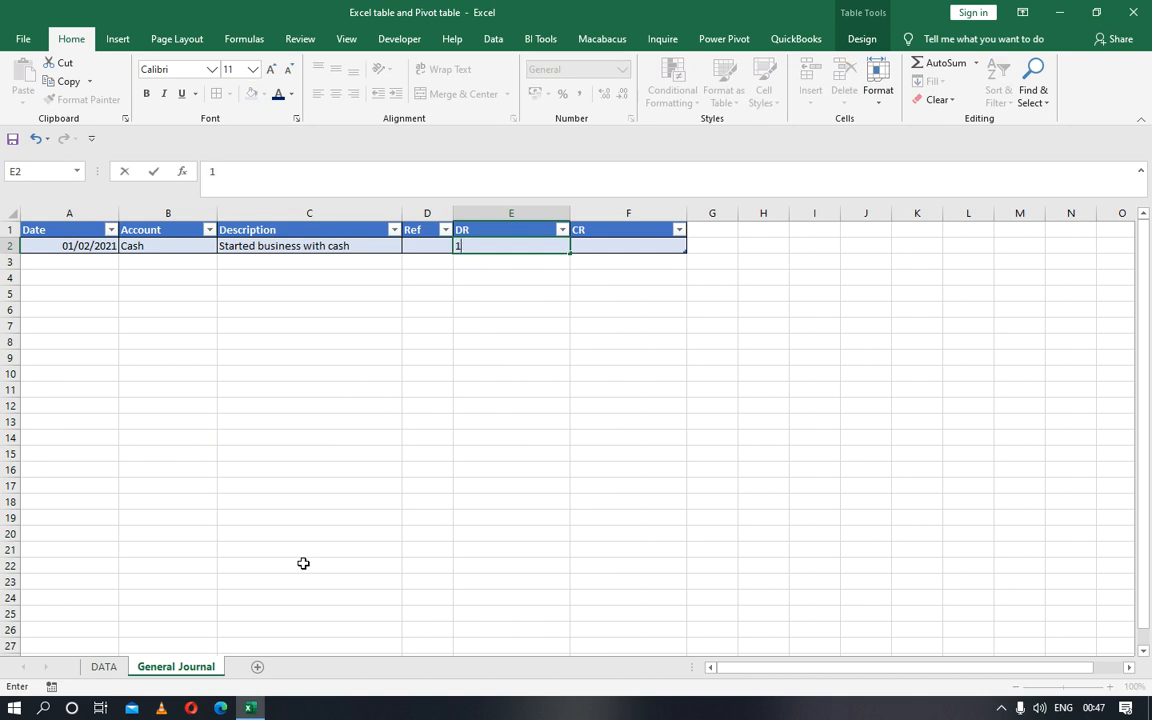
pyautogui.write('0,000,000')
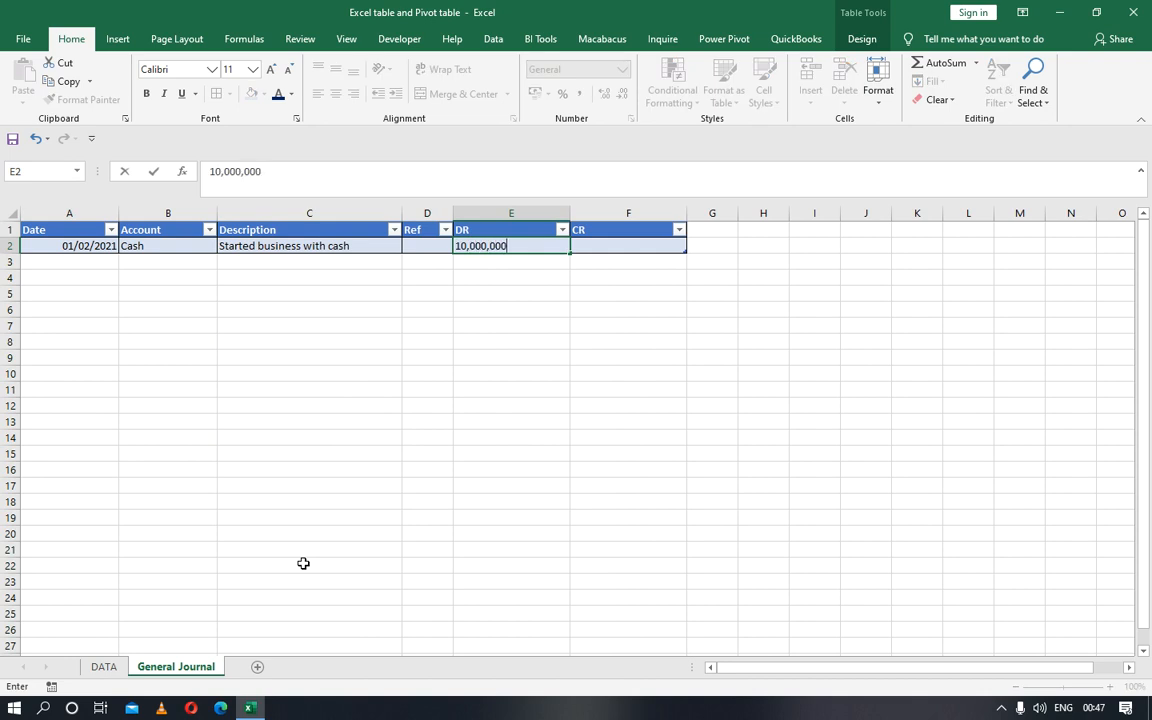
pyautogui.press('Tab')
# Add a journal row in row 3 with the date 01/02/2021 and the account Capital.
pyautogui.press('Left')
pyautogui.press('Left')
pyautogui.press('Left')
pyautogui.press('Left')
pyautogui.press('Left')
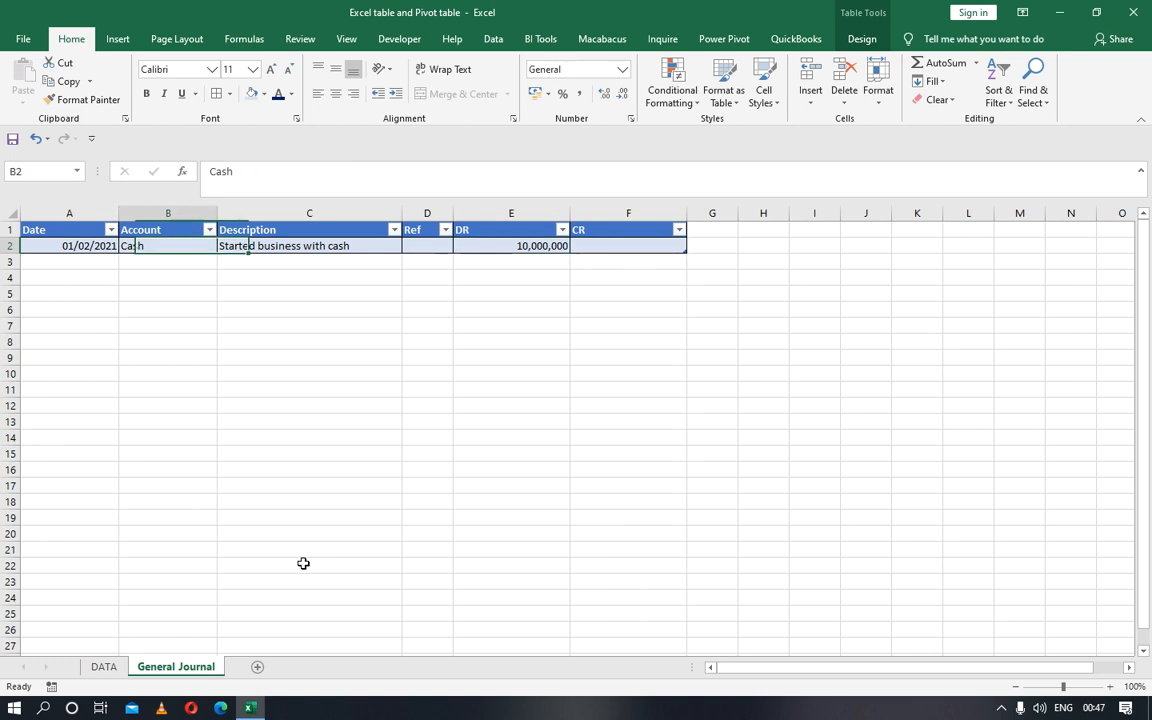
pyautogui.press('Down')
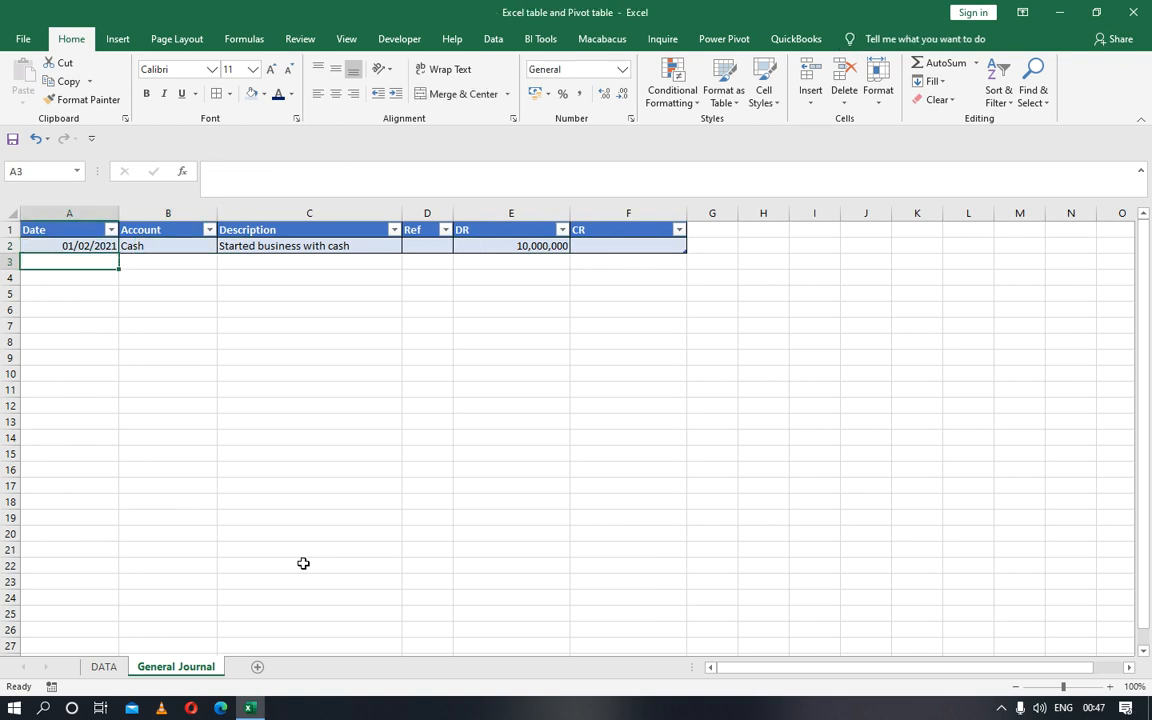
pyautogui.write('01')
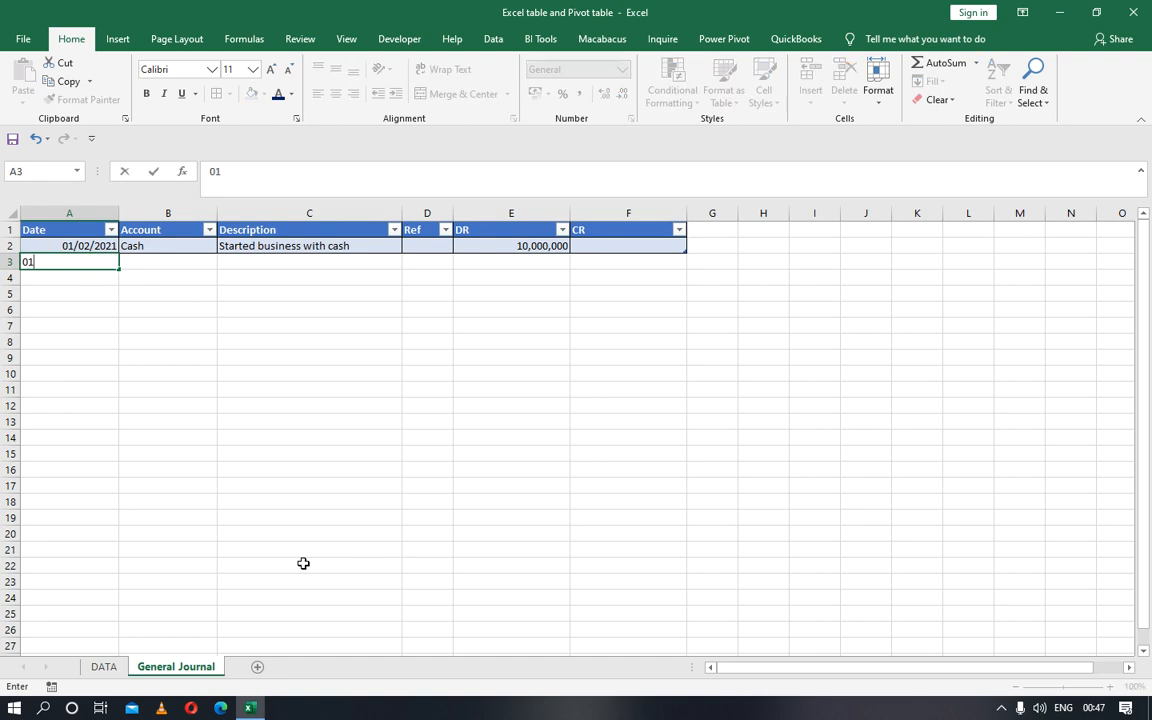
pyautogui.write('/')
pyautogui.write('02')
pyautogui.write('/')
pyautogui.write('202')
pyautogui.write('1')
pyautogui.press('Tab')
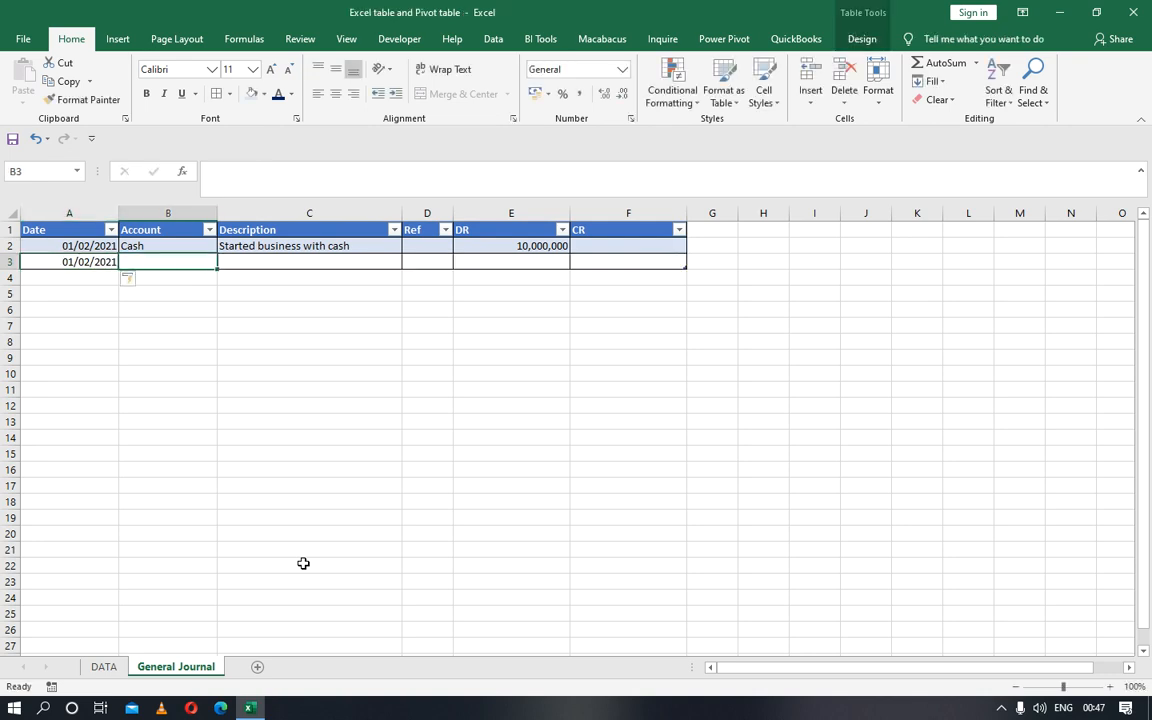
pyautogui.write('Capita')
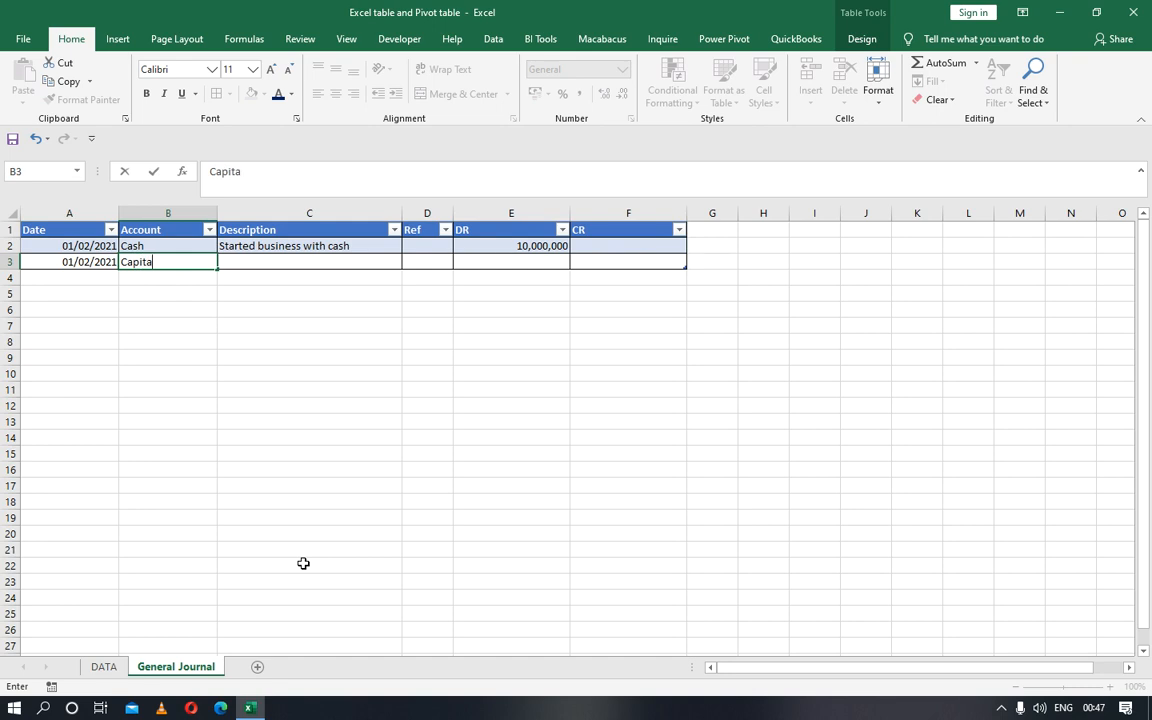
pyautogui.write('l')
pyautogui.press('Tab')
# Fill the description from C2 down to C3 and enter 10,000,000 as the Capital entry's CR amount in F3.
pyautogui.hotkey('shift', 'Up')
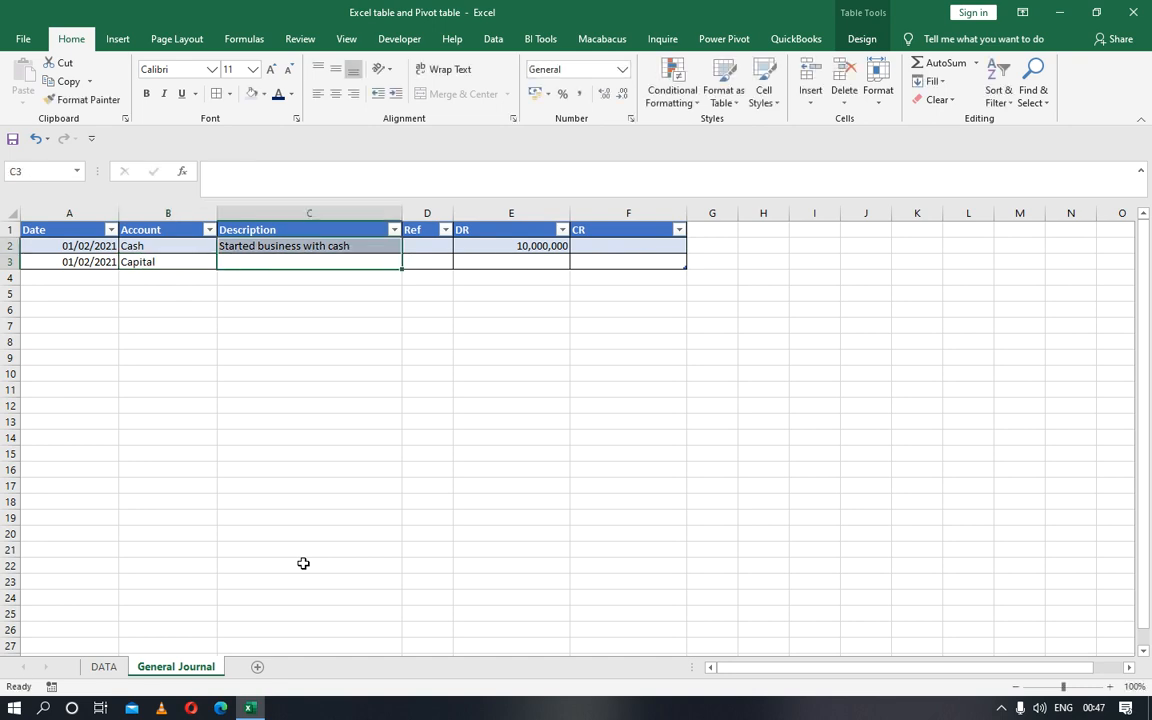
pyautogui.hotkey('ctrl', 'd')
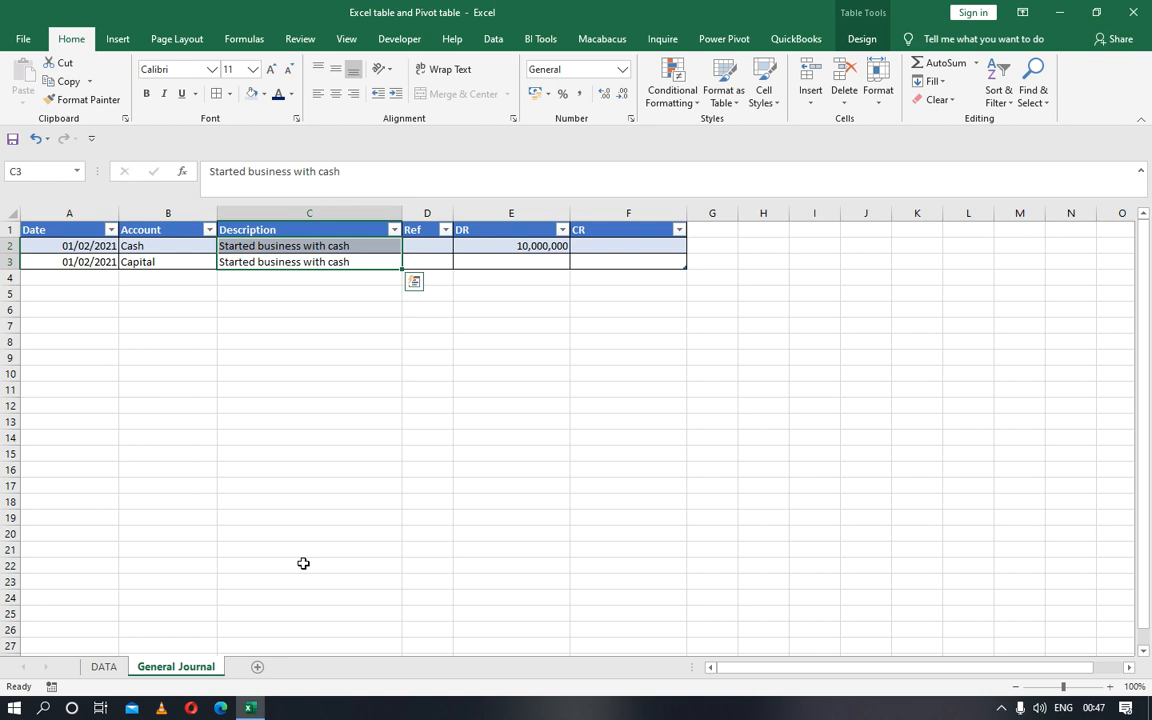
pyautogui.hotkey('shift', 'Down')
pyautogui.press('Right')
pyautogui.press('Right')
pyautogui.press('Right')
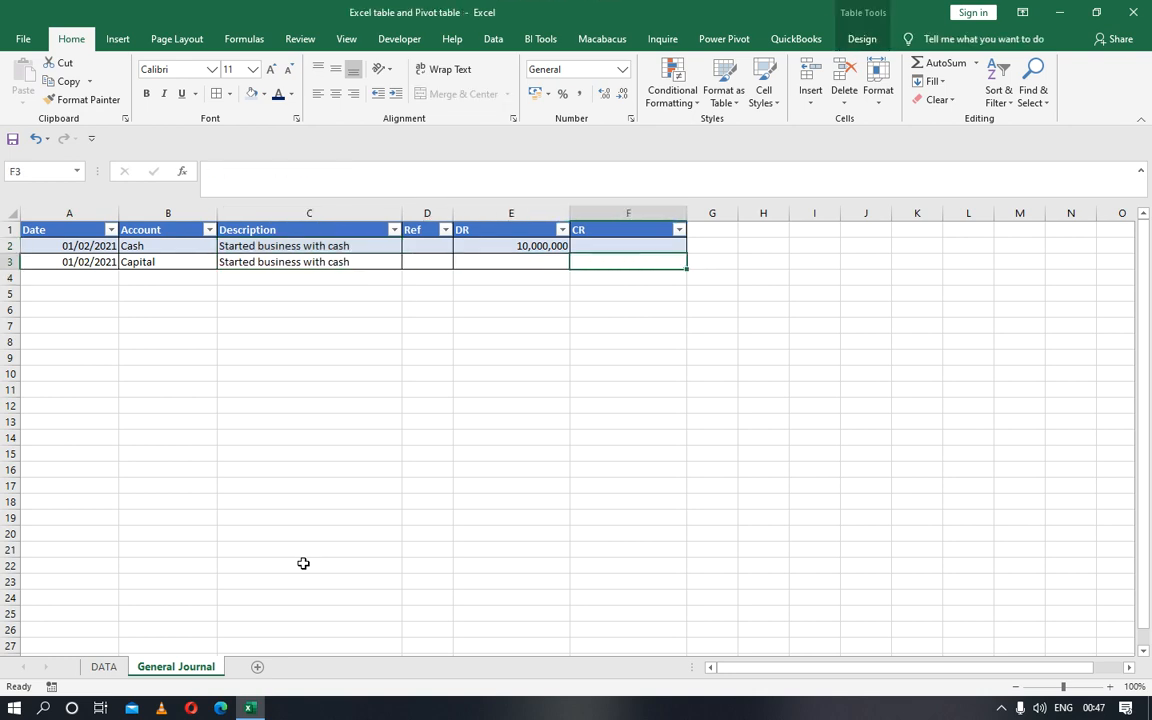
pyautogui.write('10,000,000')
# Check the second transaction on the DATA sheet and enter its description "Cash into the bank" in C4 of the General Journal.
pyautogui.press('Left')
pyautogui.press('Left')
pyautogui.press('Left')
pyautogui.press('Left')
pyautogui.press('Left')
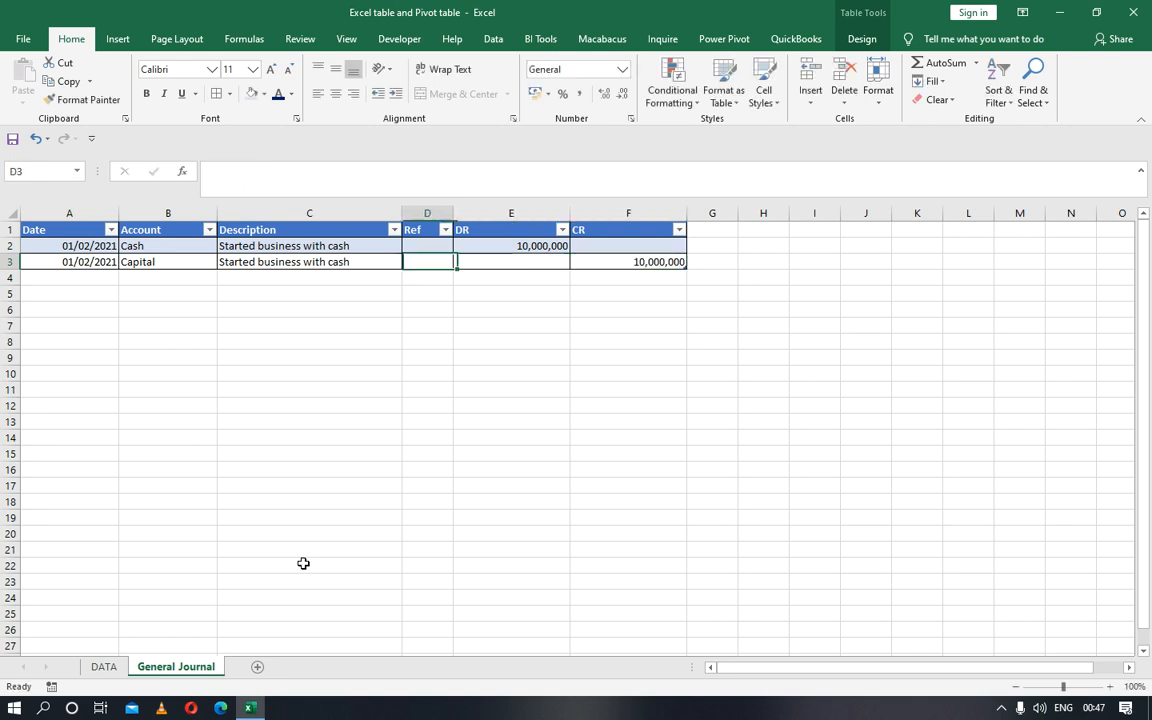
pyautogui.press('Down')
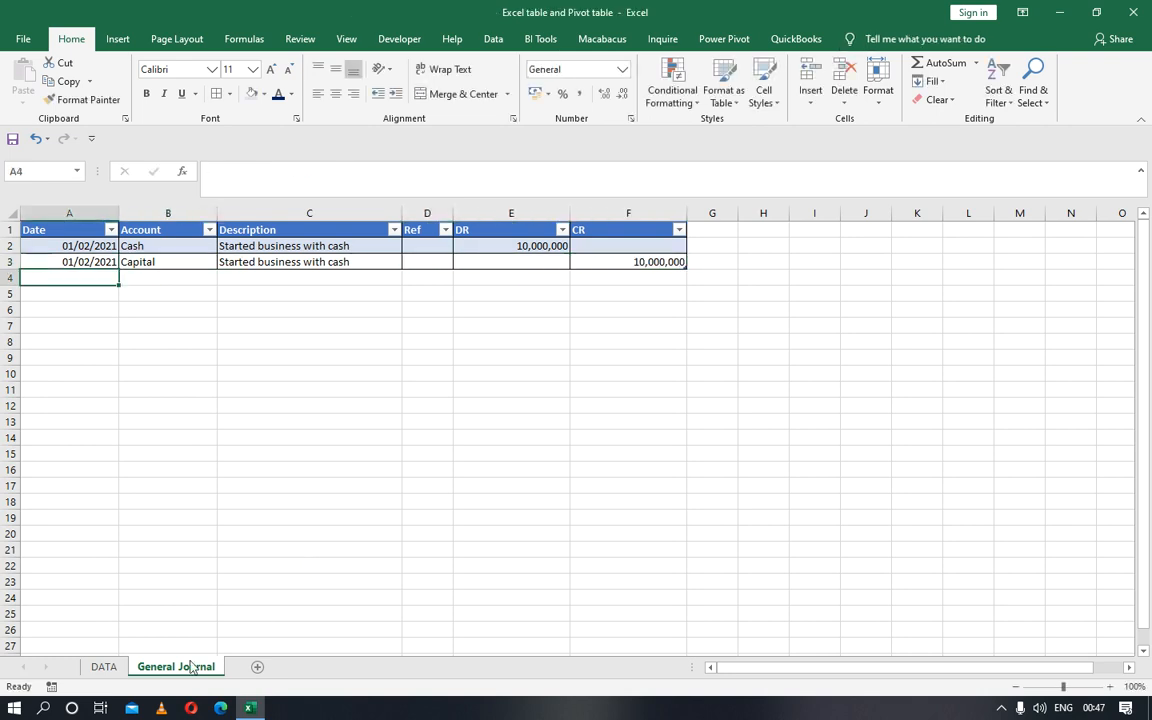
pyautogui.click(124, 670)
pyautogui.doubleClick(126, 675)
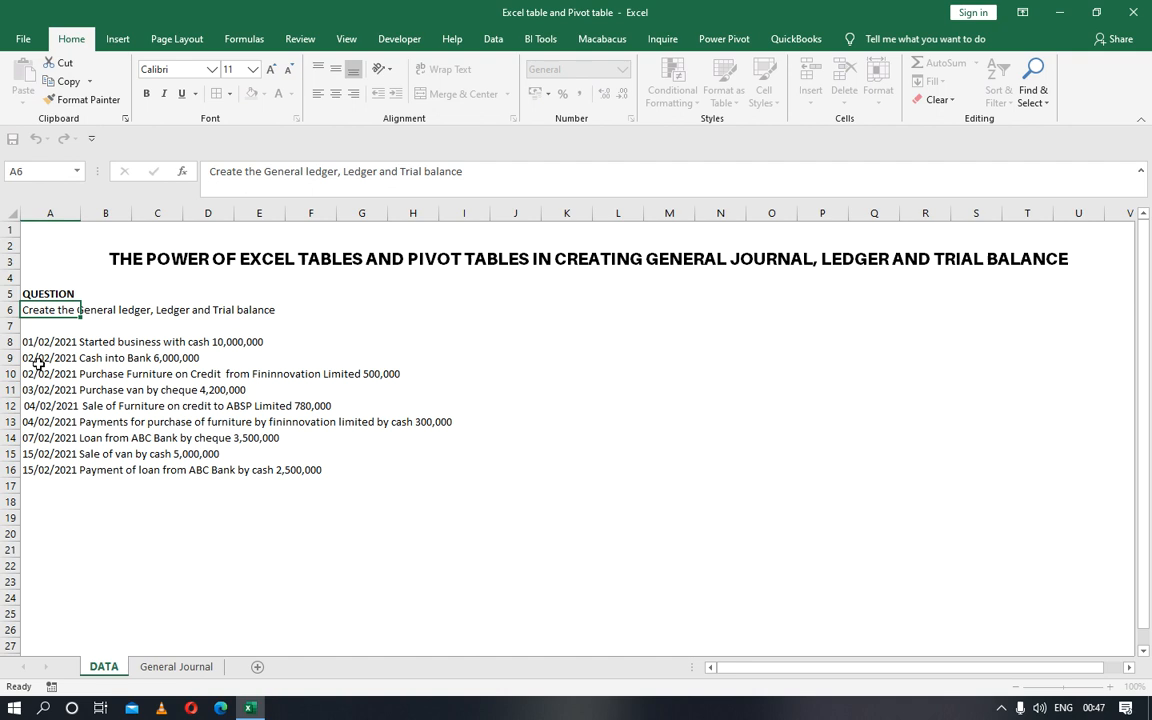
pyautogui.click(39, 362)
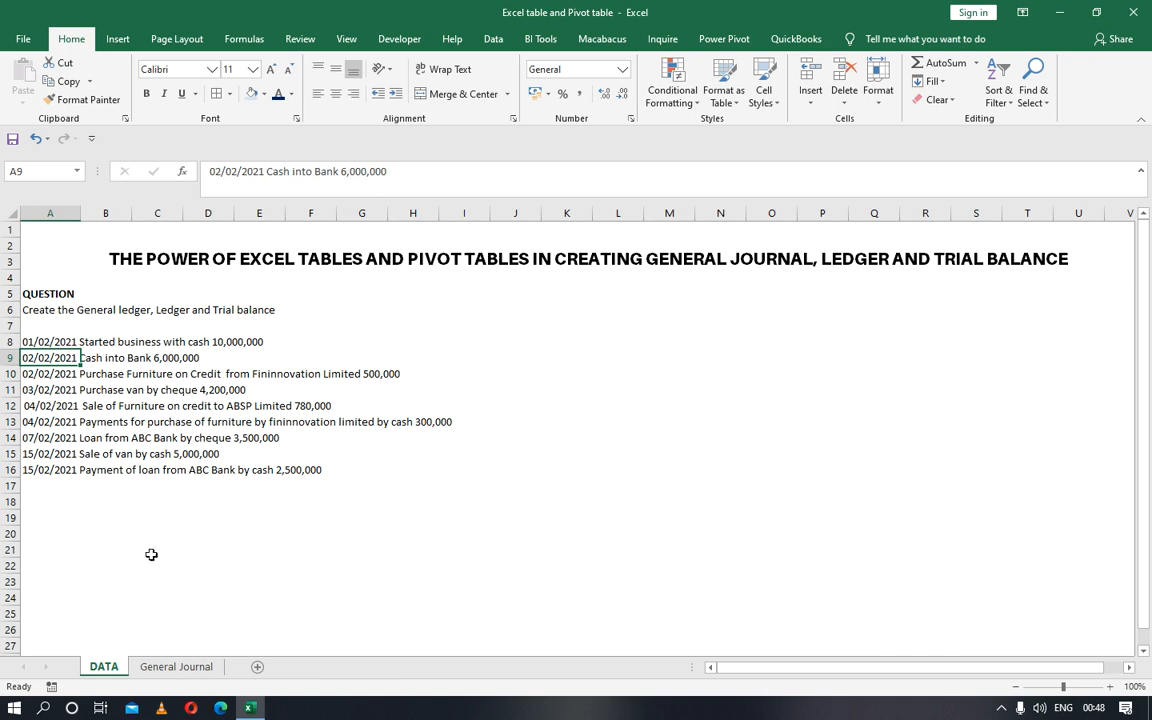
pyautogui.click(176, 666)
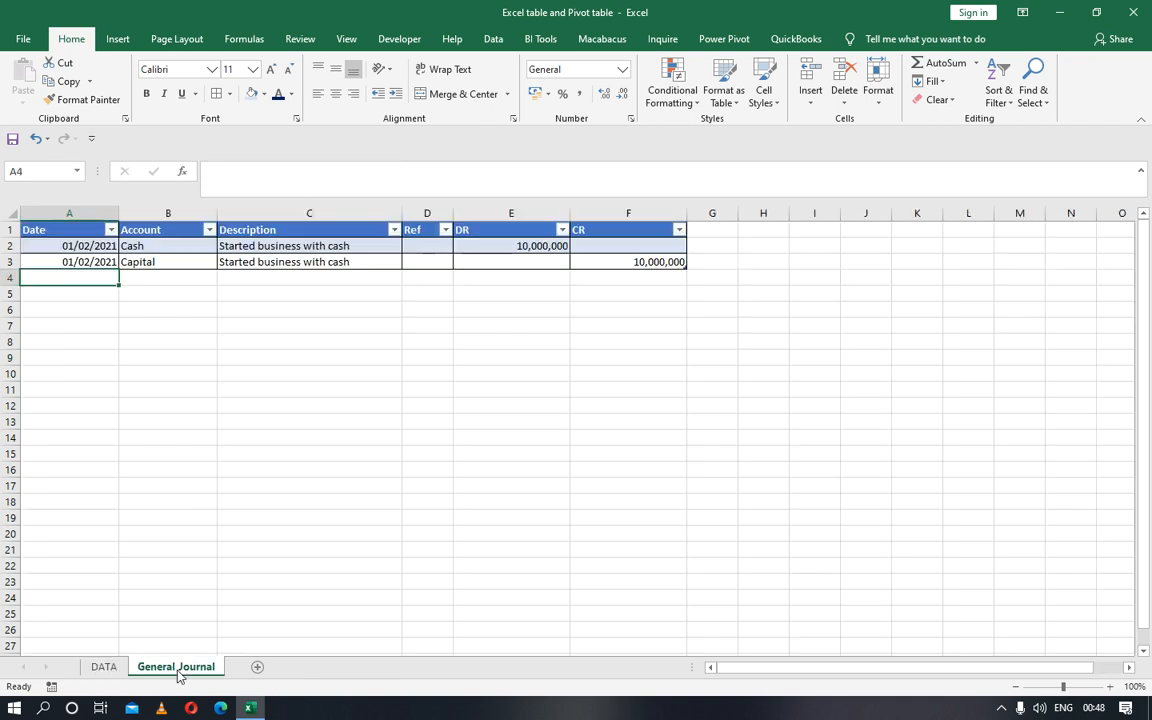
pyautogui.press('Tab')
pyautogui.press('Tab')
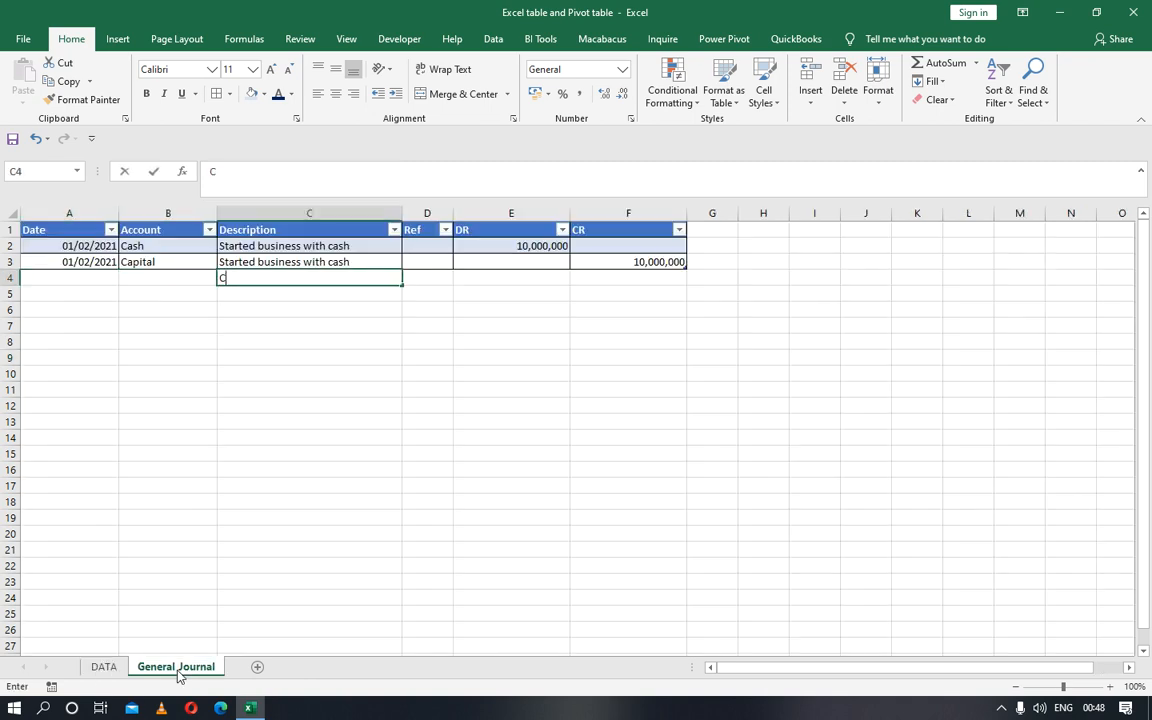
pyautogui.write('Cash into the bank')
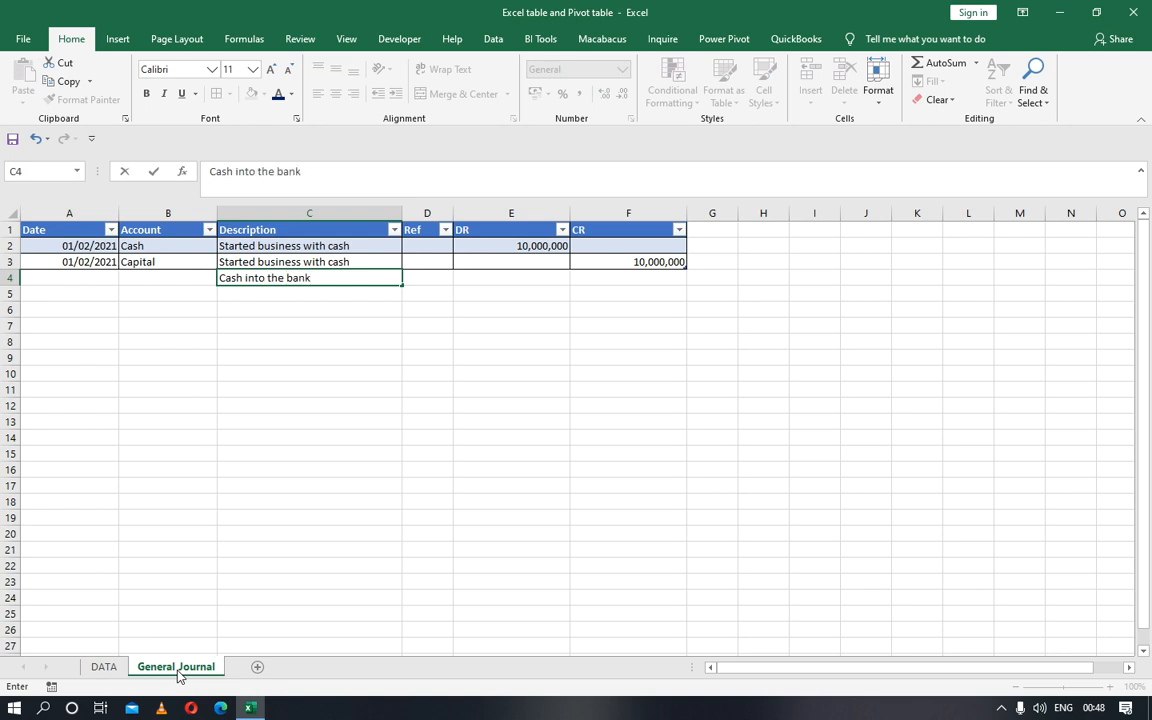
# Enter the date 02/02/2021 in A4 and the account Cash in B4 for the "Cash into the bank" row.
pyautogui.press('Left')
pyautogui.press('Left')
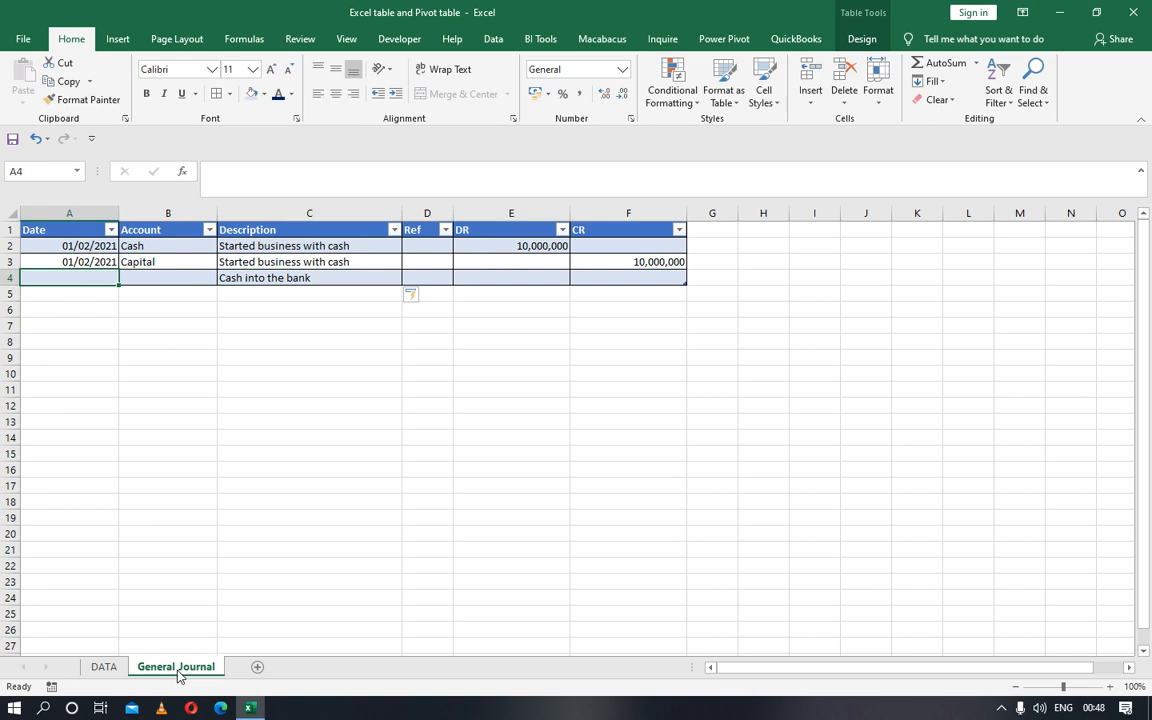
pyautogui.press('Right')
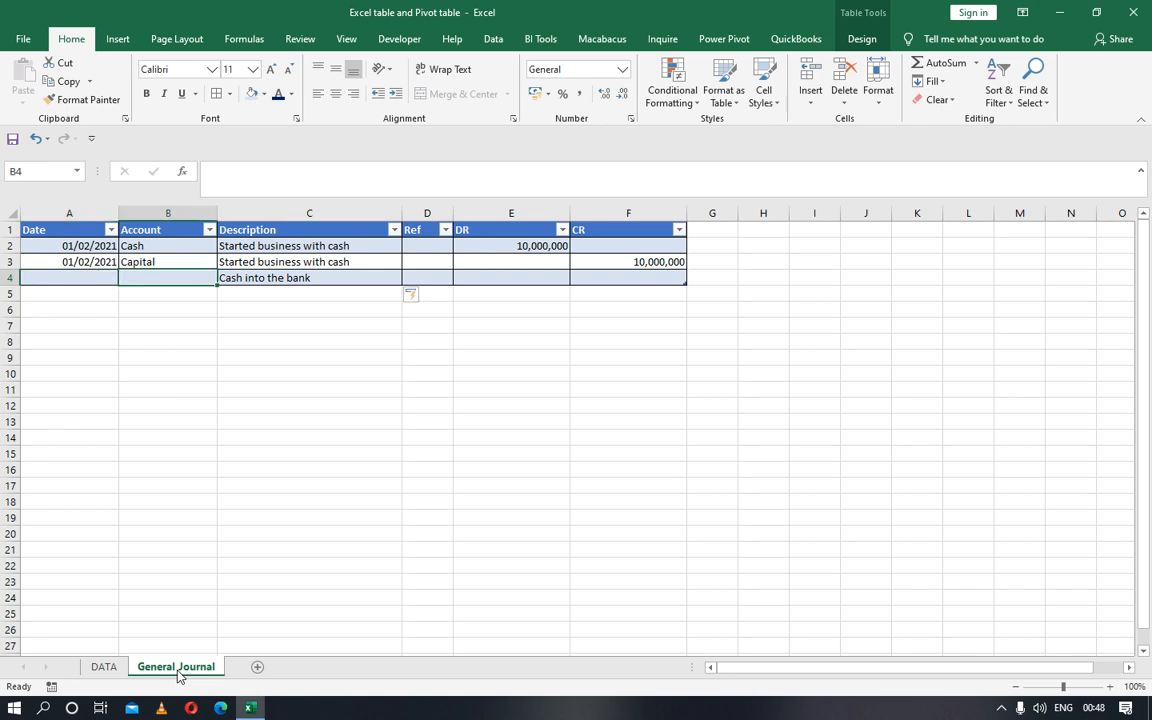
pyautogui.press('Left')
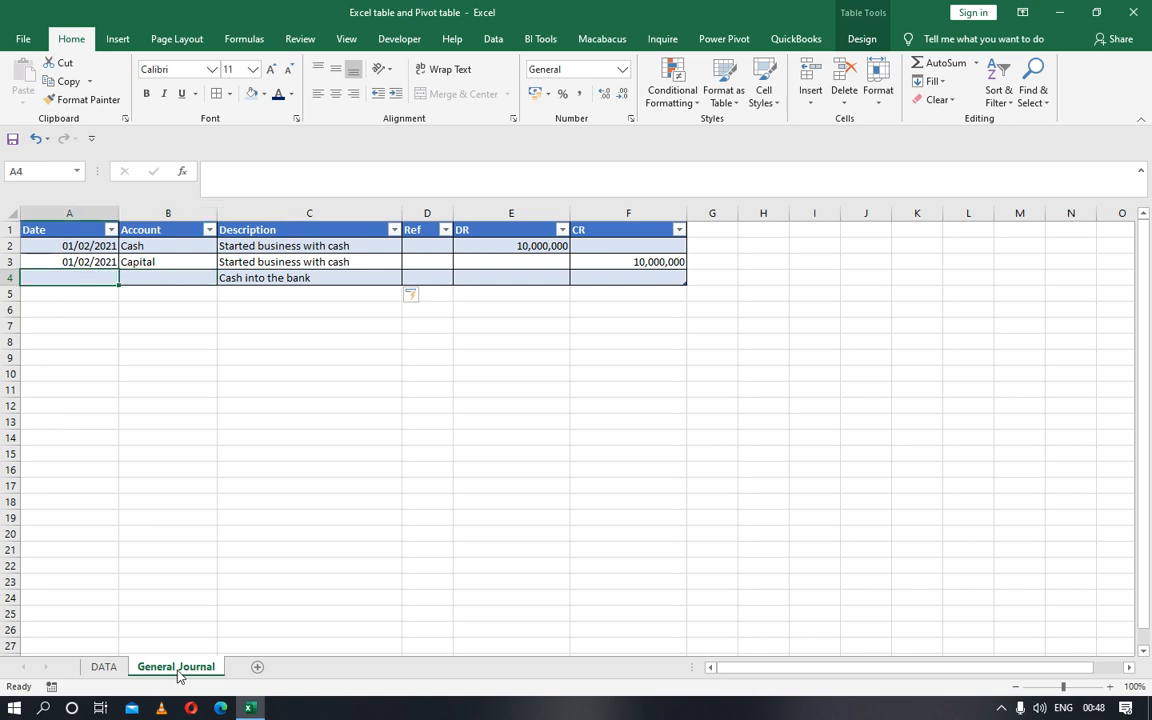
pyautogui.write('02/')
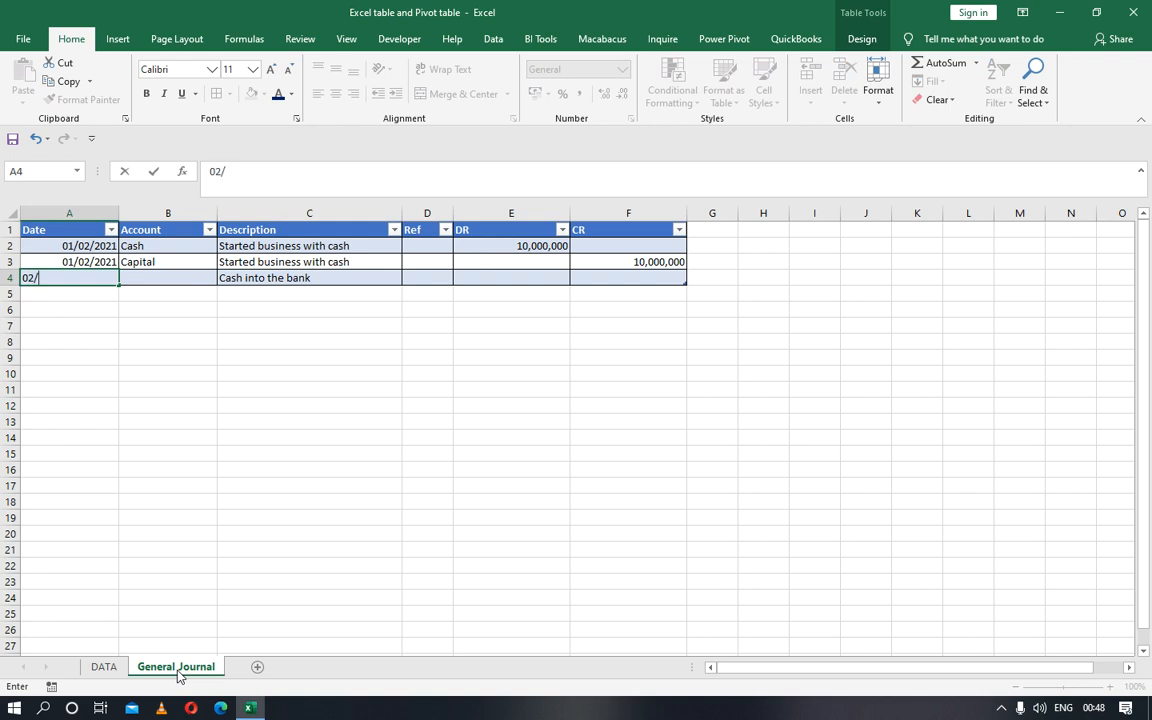
pyautogui.write('02/2021')
pyautogui.press('Tab')
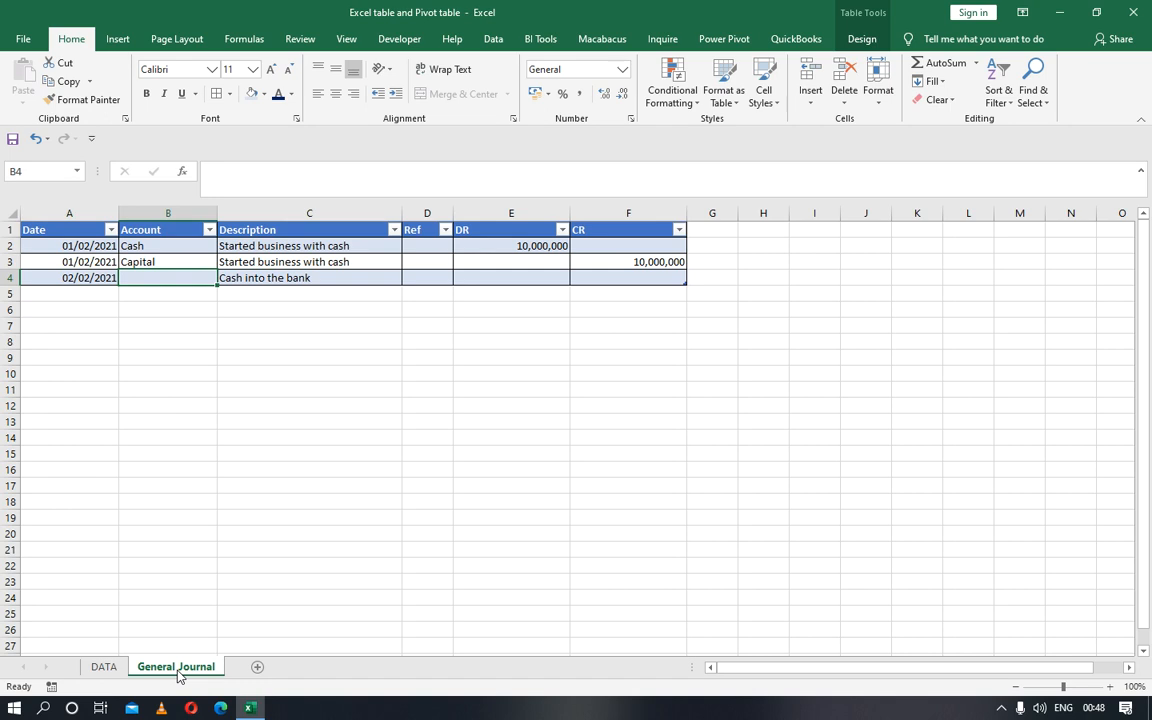
pyautogui.write('Cash')
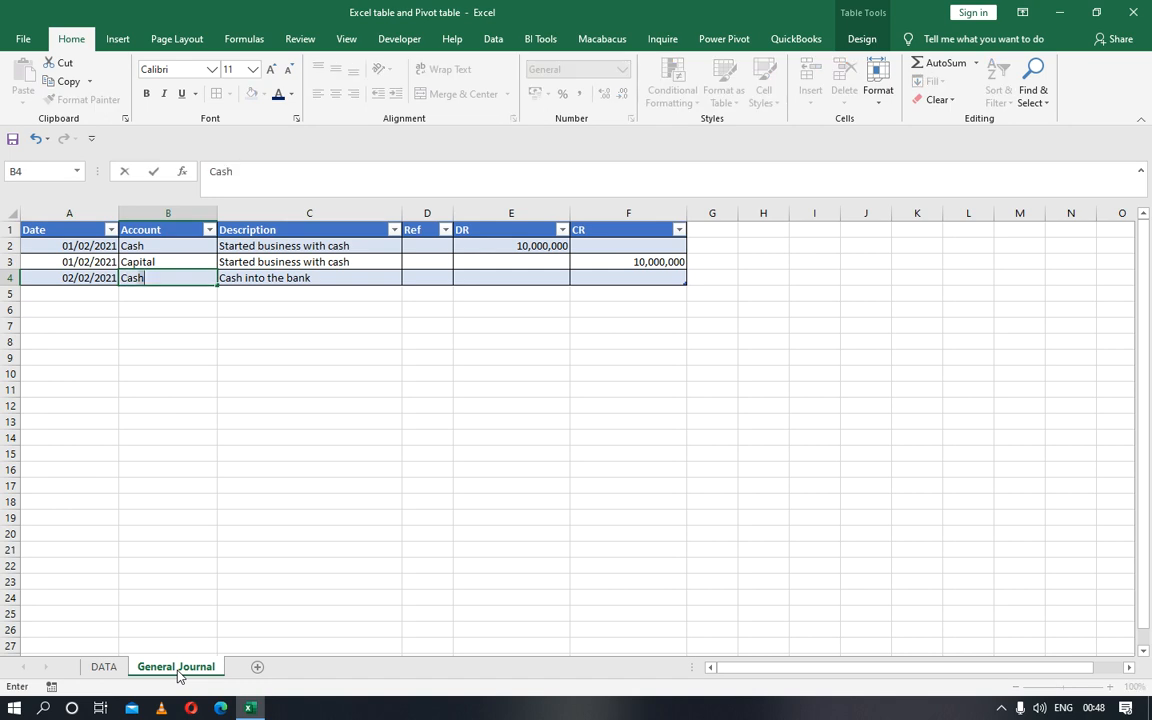
# Enter 6,000,000 as the Cash entry's CR amount in F4, leaving its Ref and DR blank.
pyautogui.press('Tab')
pyautogui.press('Tab')
pyautogui.press('Tab')
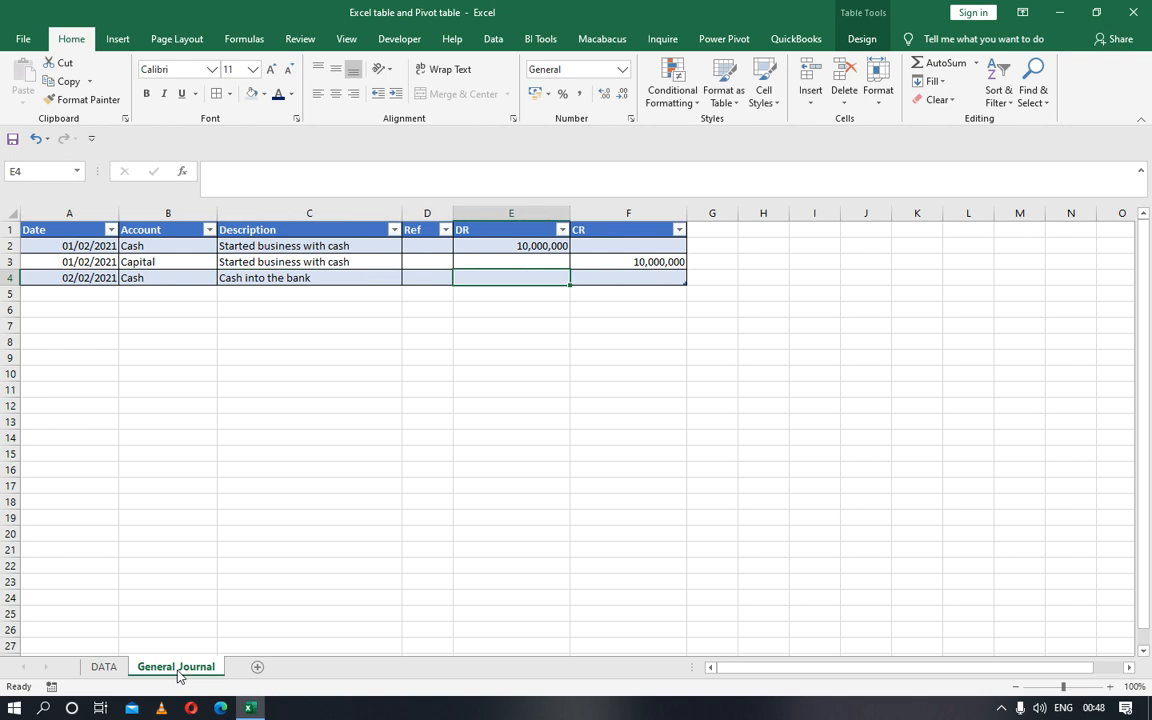
pyautogui.press('Tab')
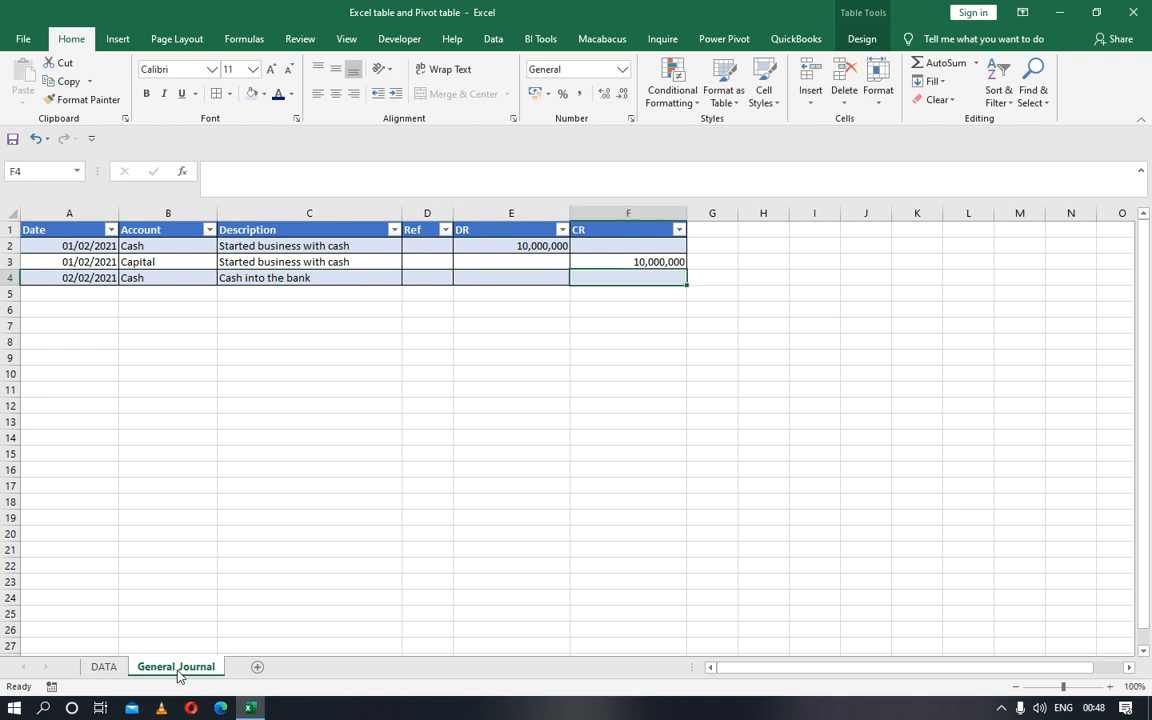
pyautogui.write('6,0')
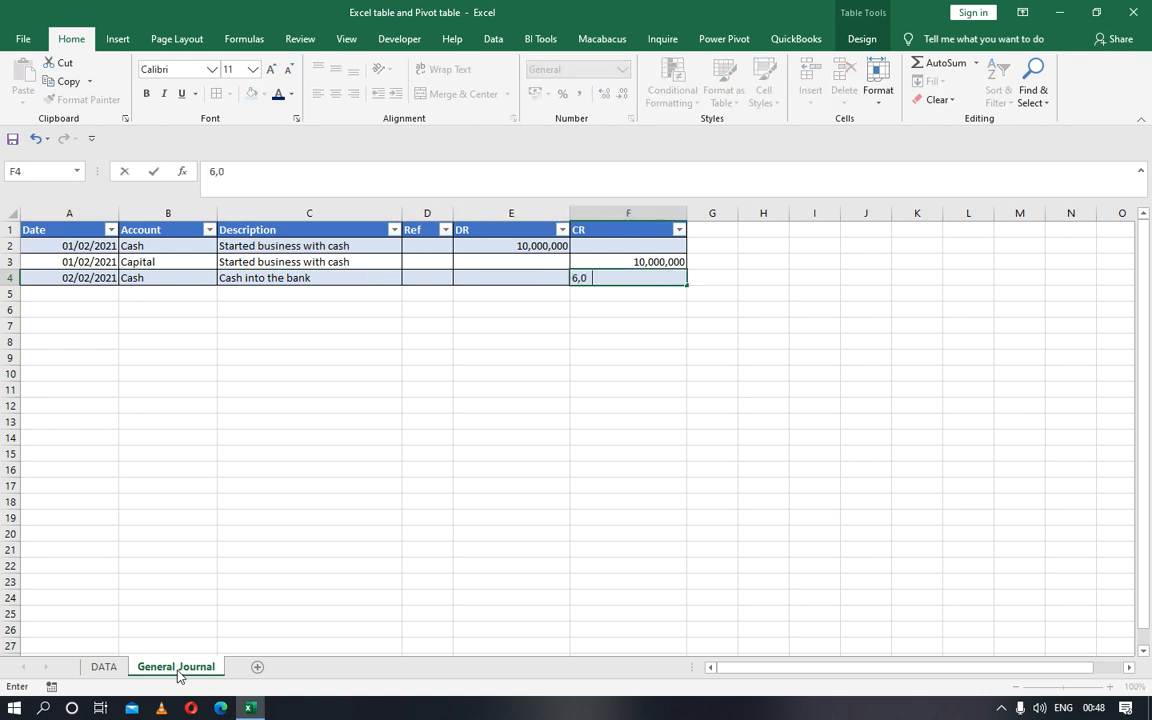
pyautogui.write('00,000')
pyautogui.press('Return')
# Add a journal row in row 5 by filling the date down from A4 and entering the account Bank in B5.
pyautogui.press('Left')
pyautogui.press('Left')
pyautogui.press('Left')
pyautogui.press('Left')
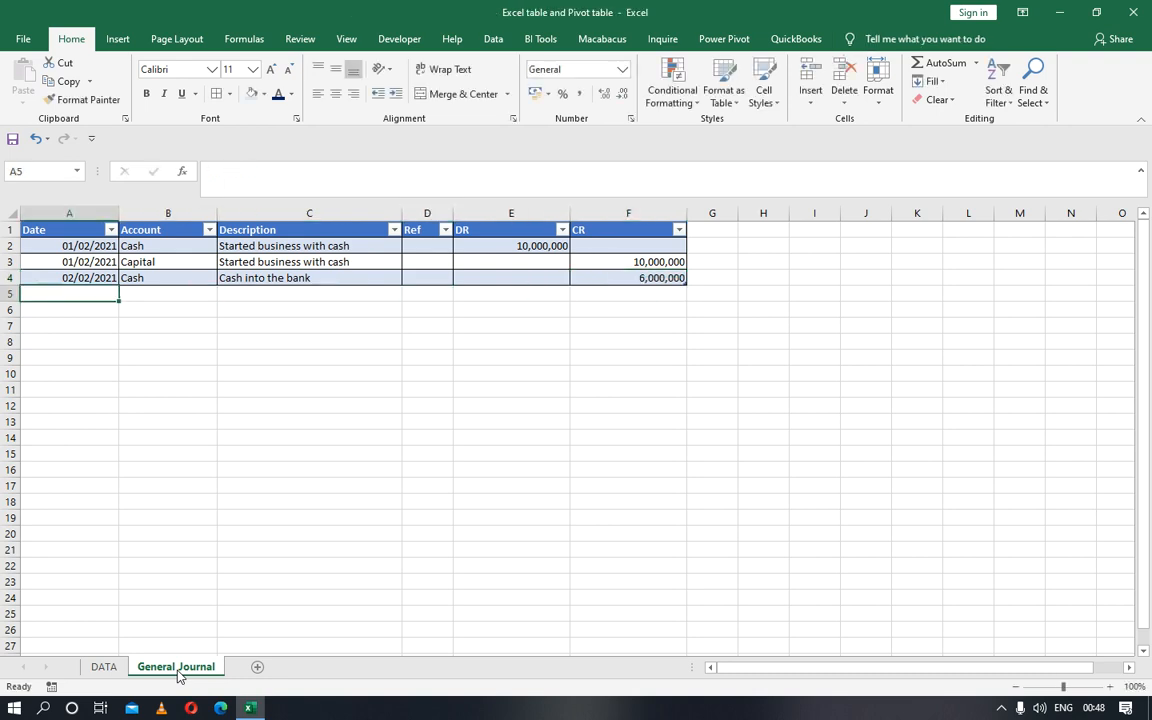
pyautogui.hotkey('shift', 'Up')
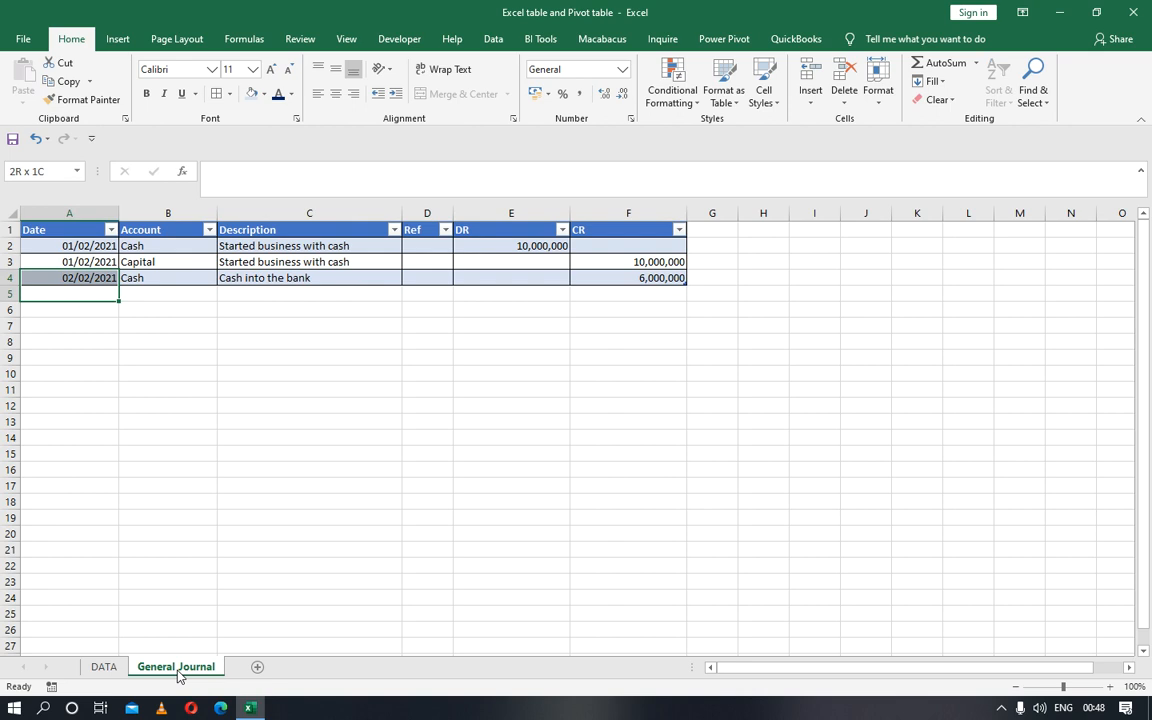
pyautogui.hotkey('ctrl', 'd')
pyautogui.press('Right')
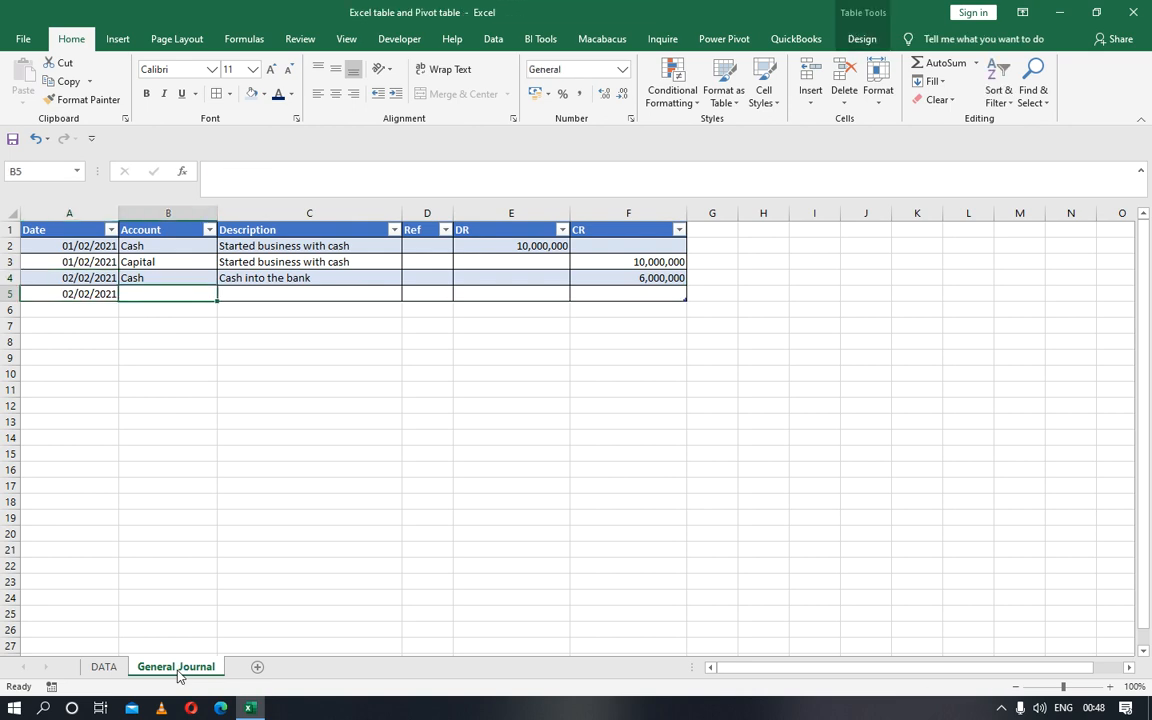
pyautogui.write('Ba')
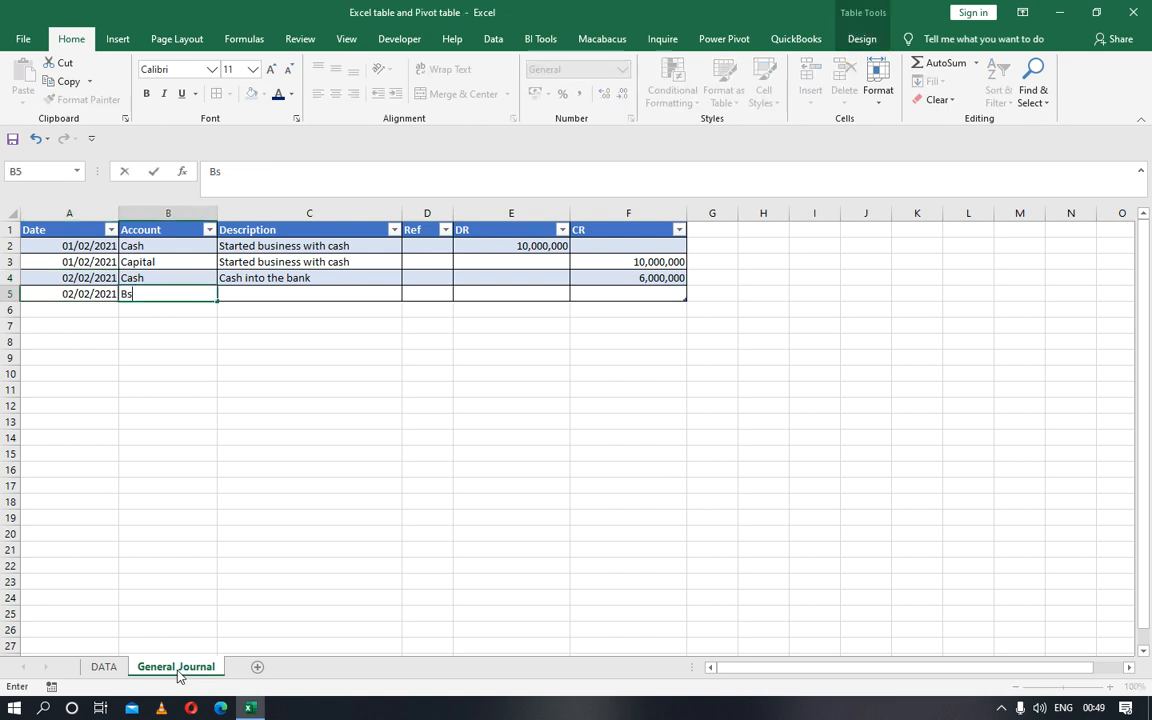
pyautogui.press('BackSpace')
pyautogui.write('ank')
pyautogui.press('Tab')
# Fill the description from C4 down to C5 and enter 6,000,000 as the Bank entry's DR amount in E5.
pyautogui.hotkey('shift', 'Up')
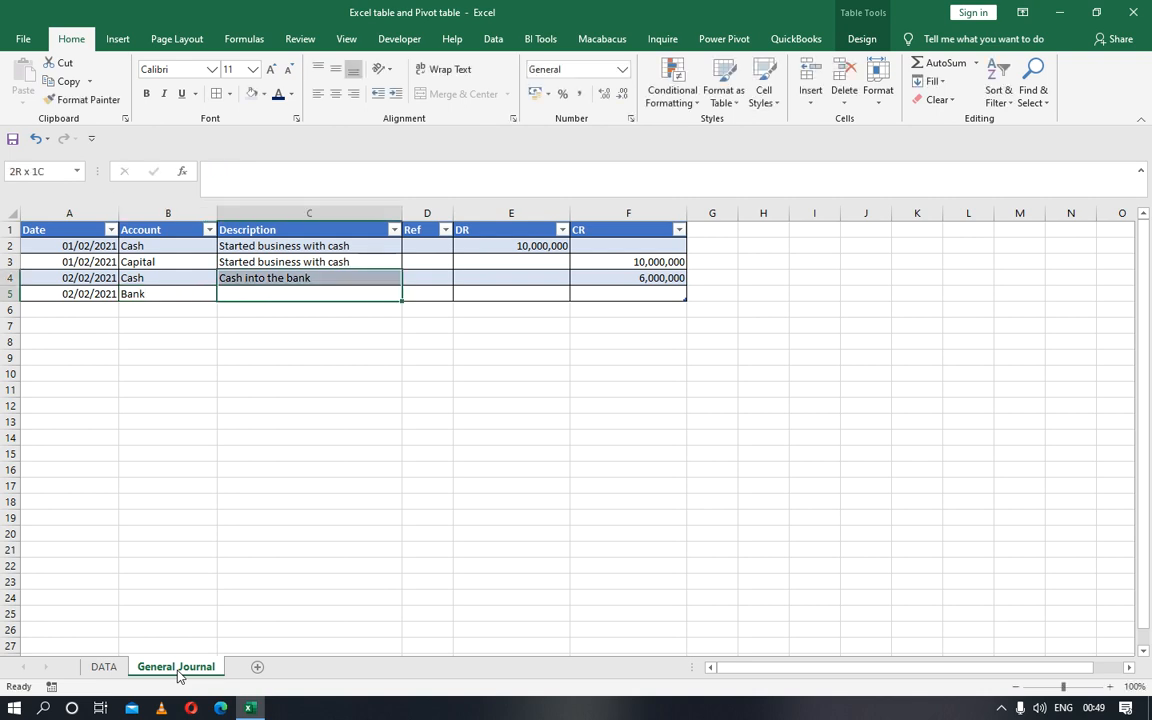
pyautogui.hotkey('ctrl', 'd')
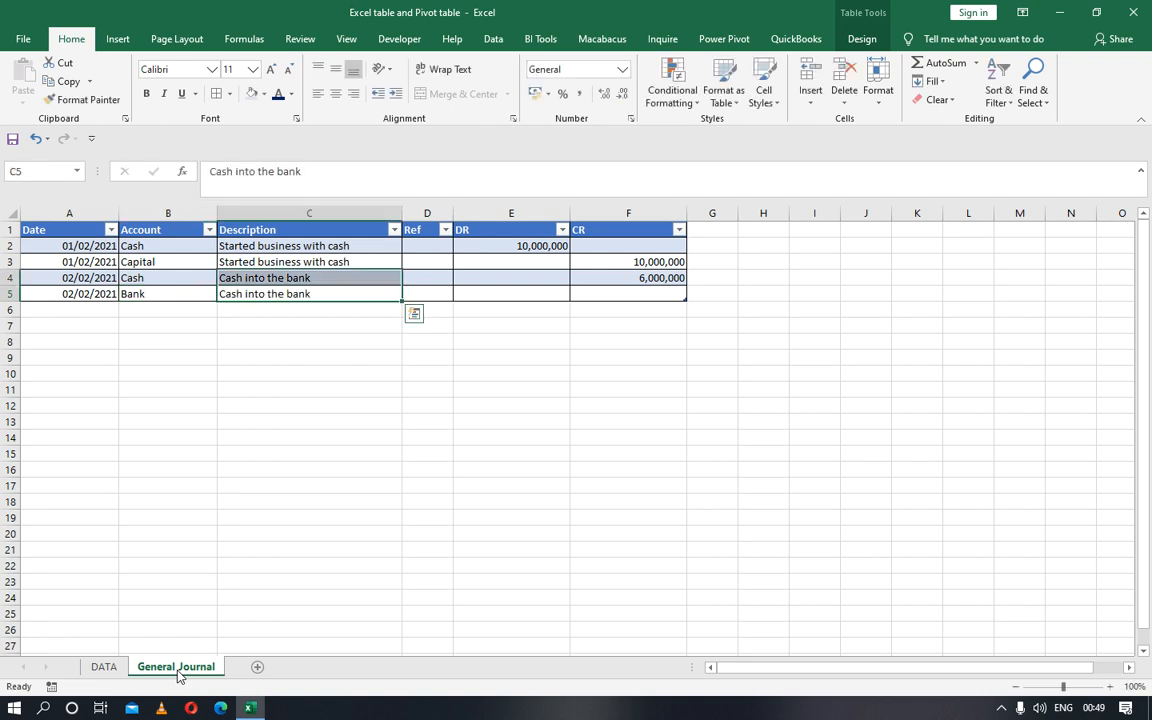
pyautogui.press('Right')
pyautogui.press('Right')
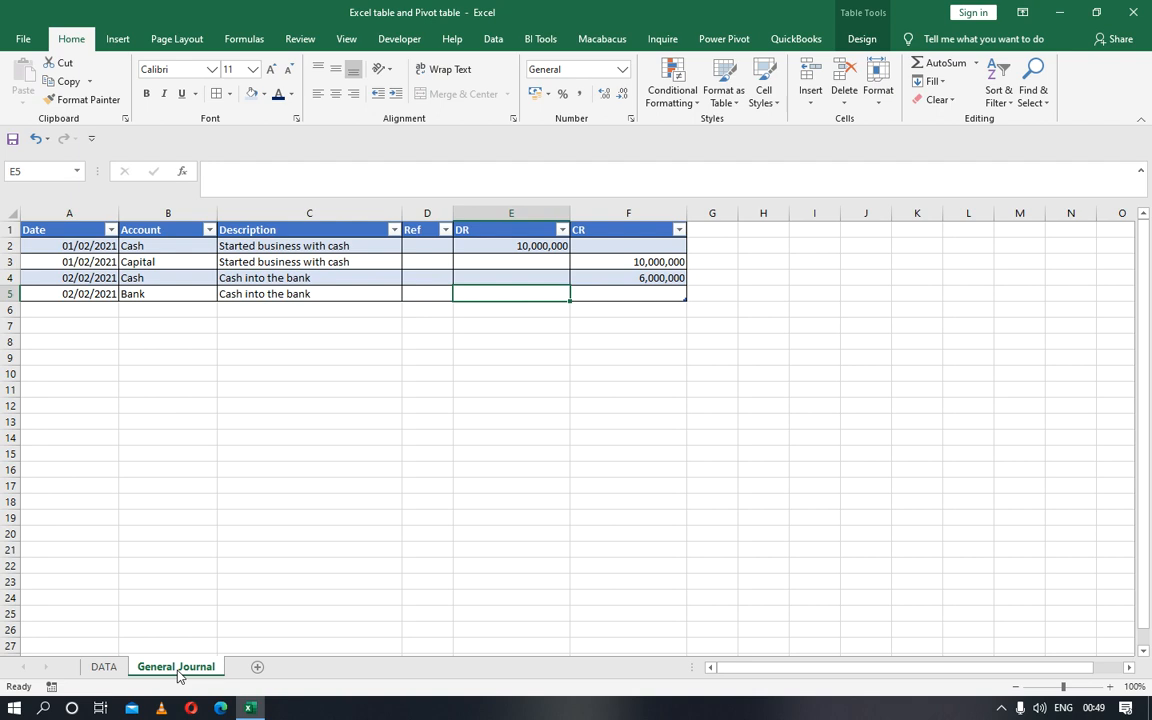
pyautogui.write('6,000,000')
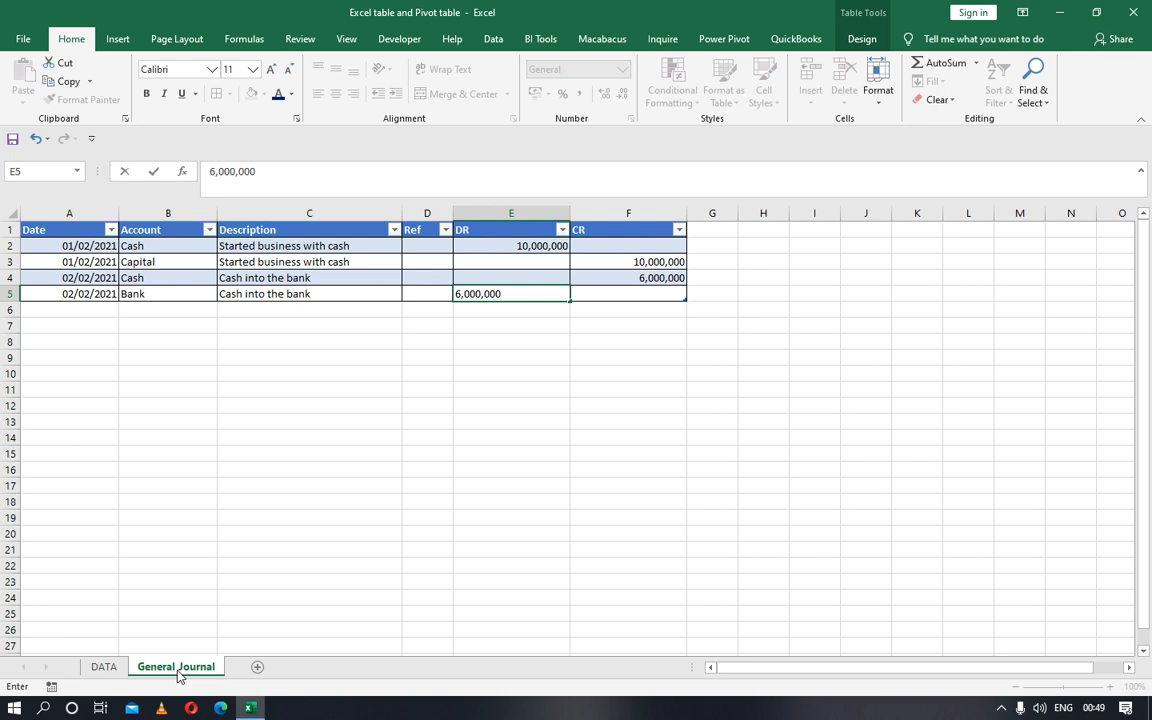
pyautogui.press('Return')
pyautogui.press('Home')
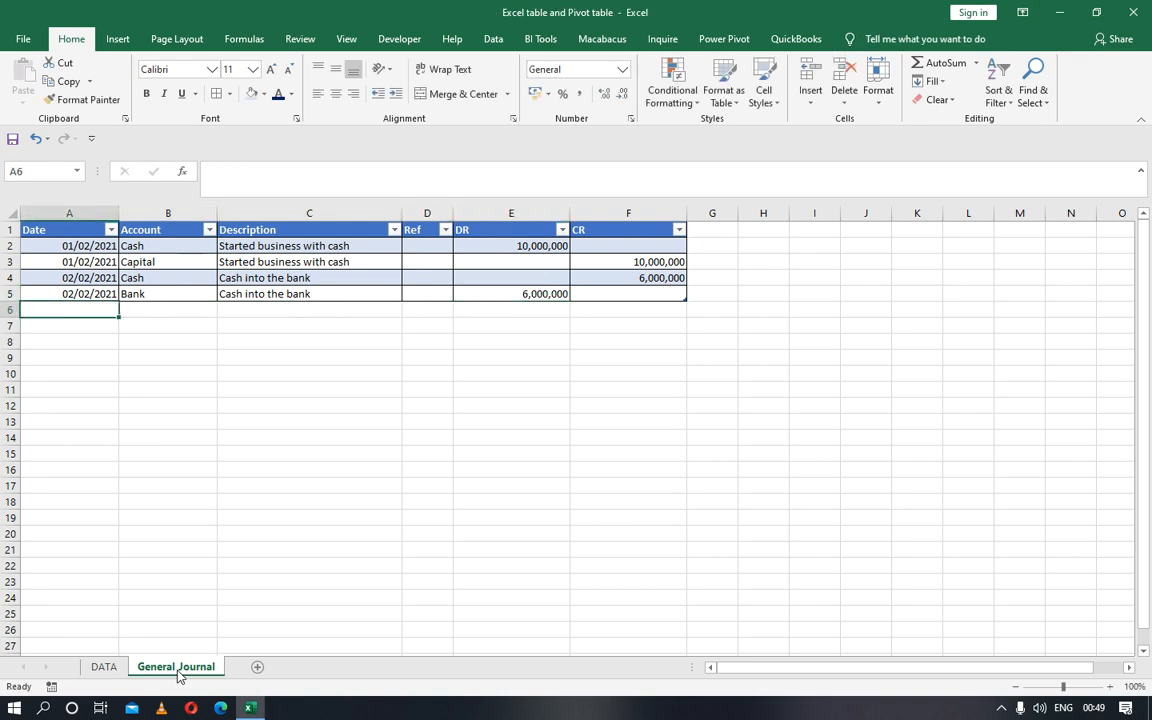
# Enter the DATA sheet's third transaction as "Purchase furniture on credit from fininnovation limited" in C6 of the General Journal and widen the Description column to fit.
pyautogui.click(108, 668)
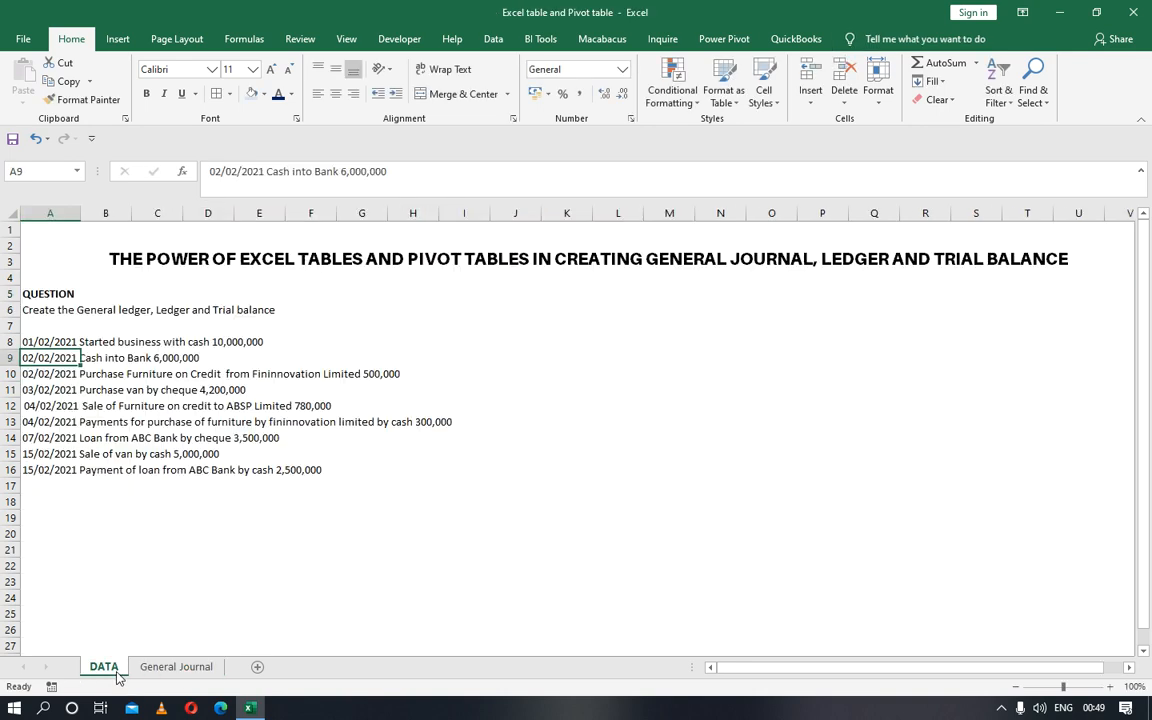
pyautogui.click(42, 376)
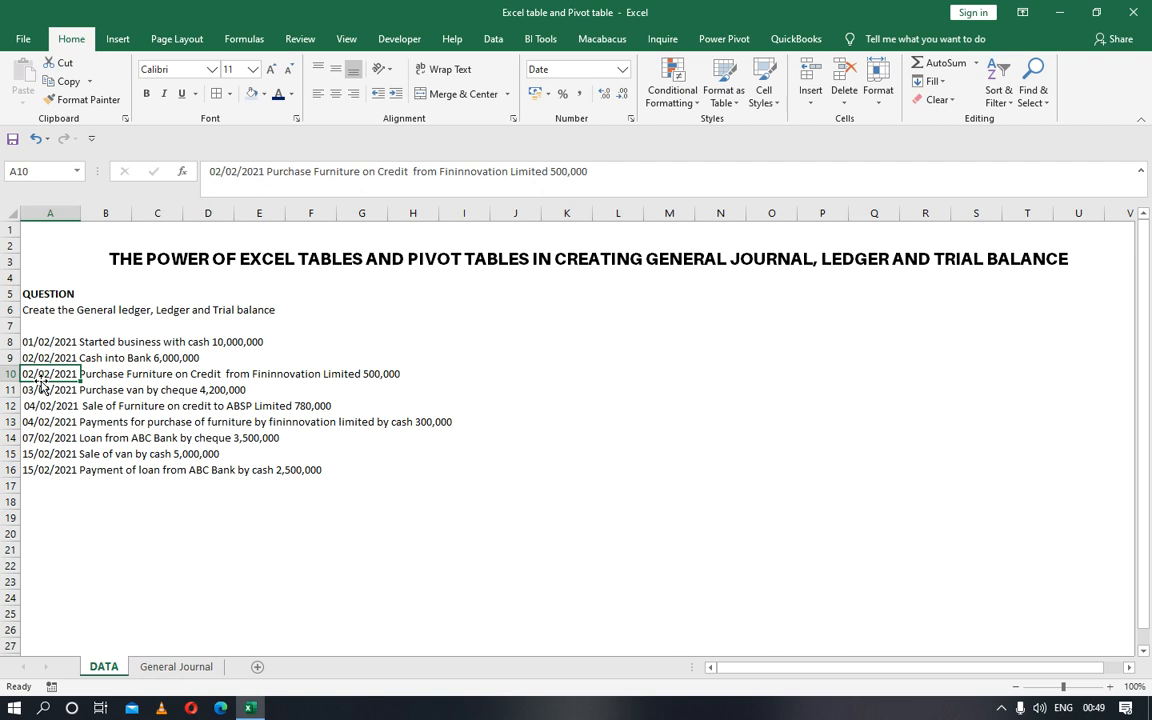
pyautogui.press('Right')
pyautogui.press('Right')
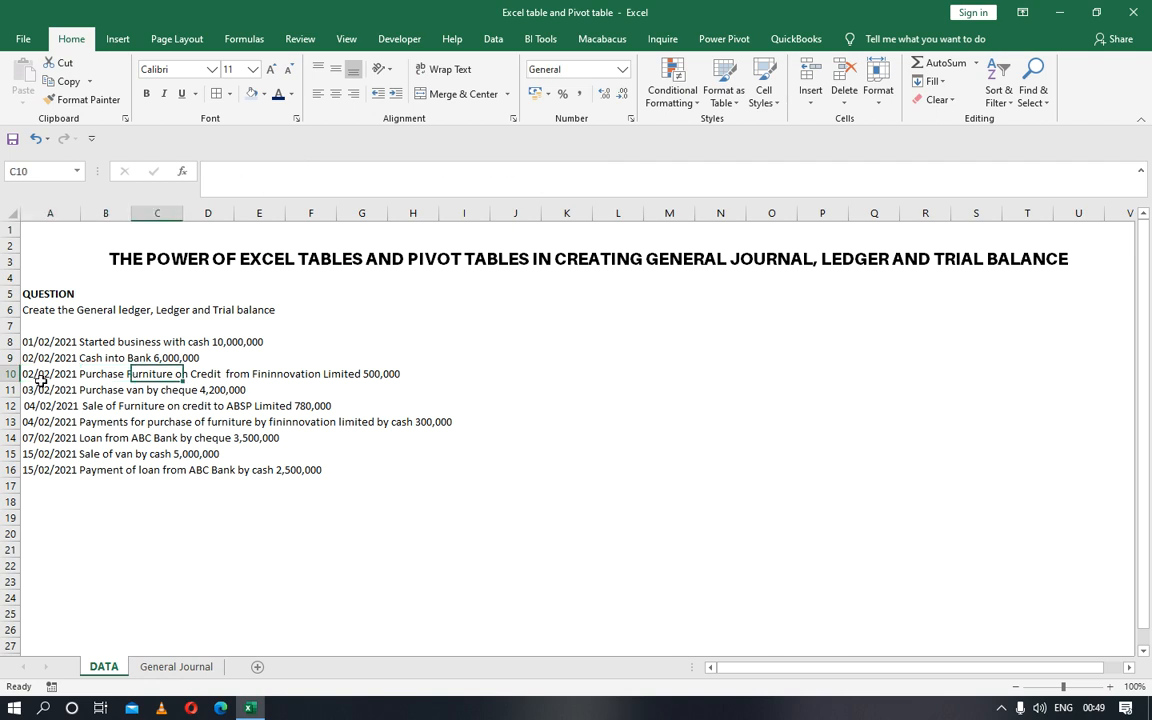
pyautogui.press('Left')
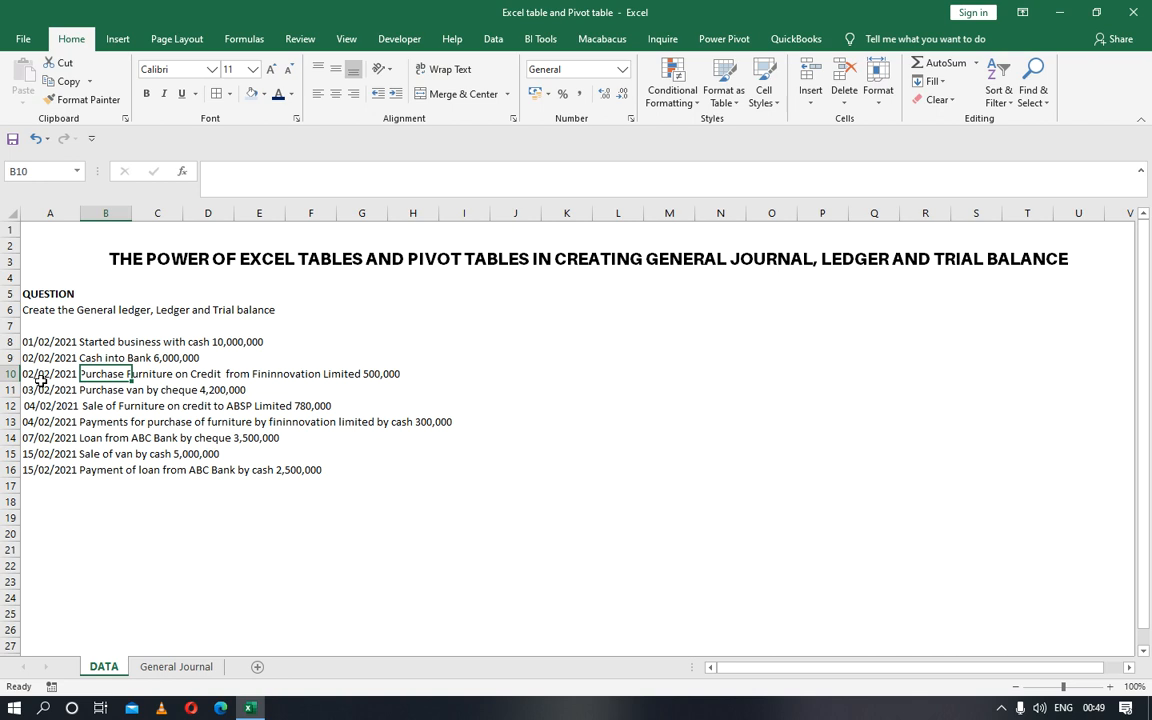
pyautogui.click(161, 672)
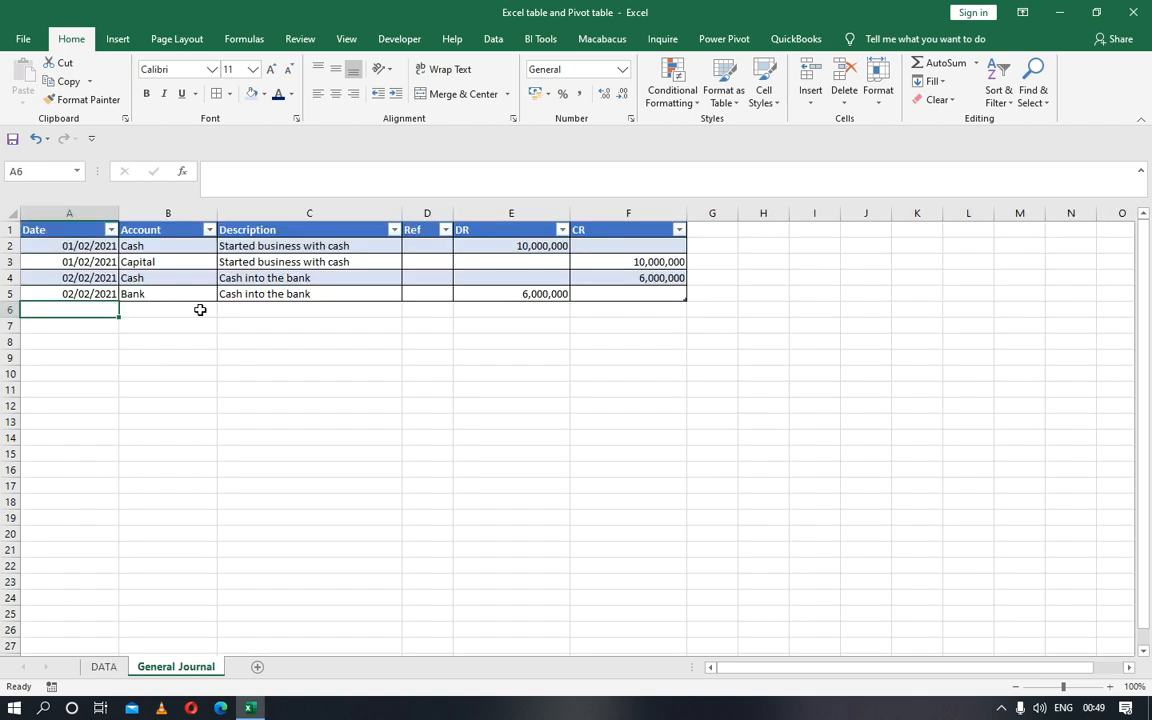
pyautogui.click(257, 314)
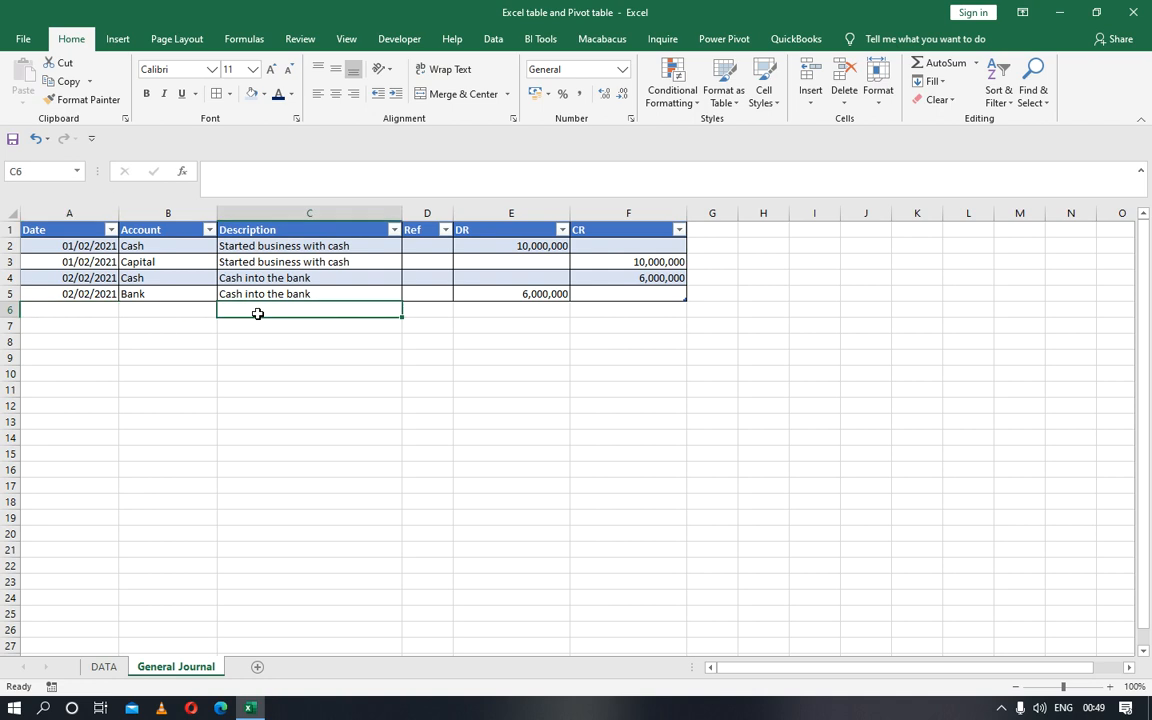
pyautogui.write('Purchas')
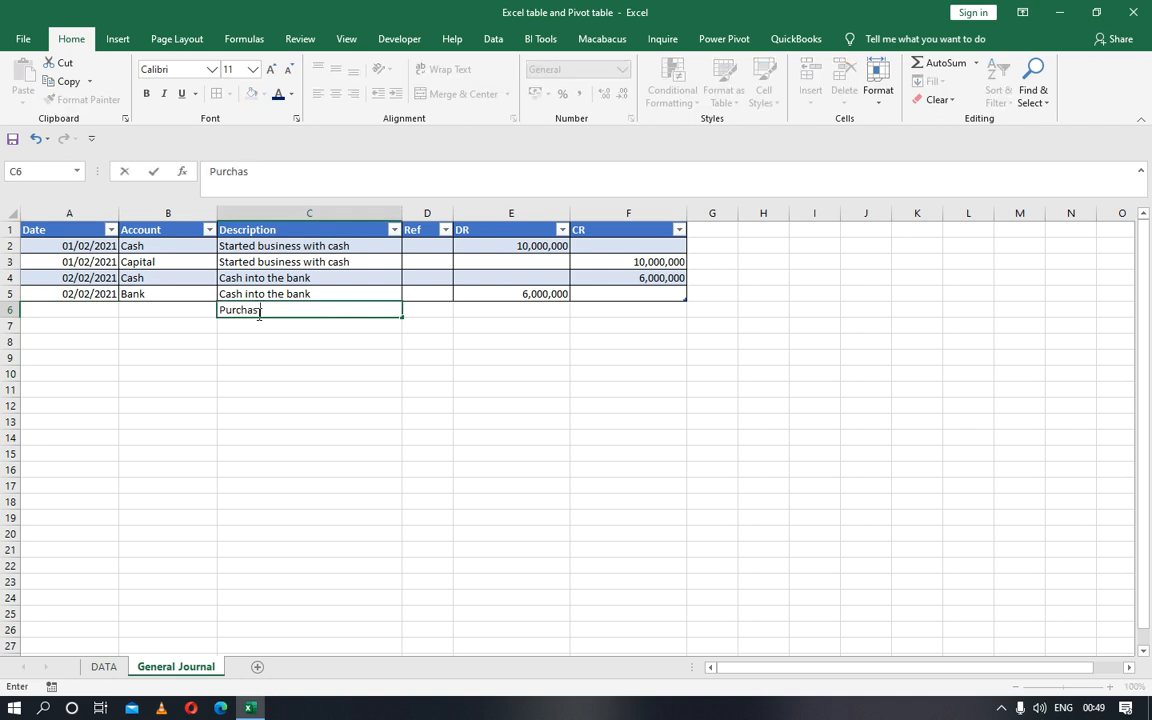
pyautogui.write('e furniture on cre')
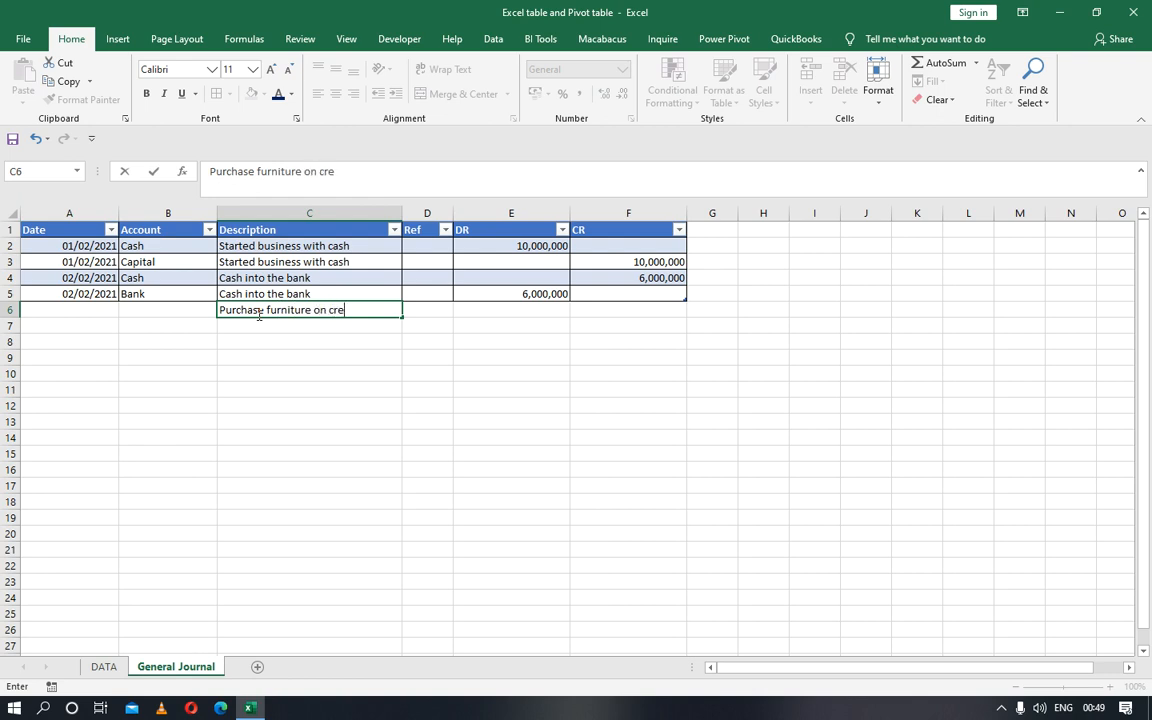
pyautogui.write('dit from fininn')
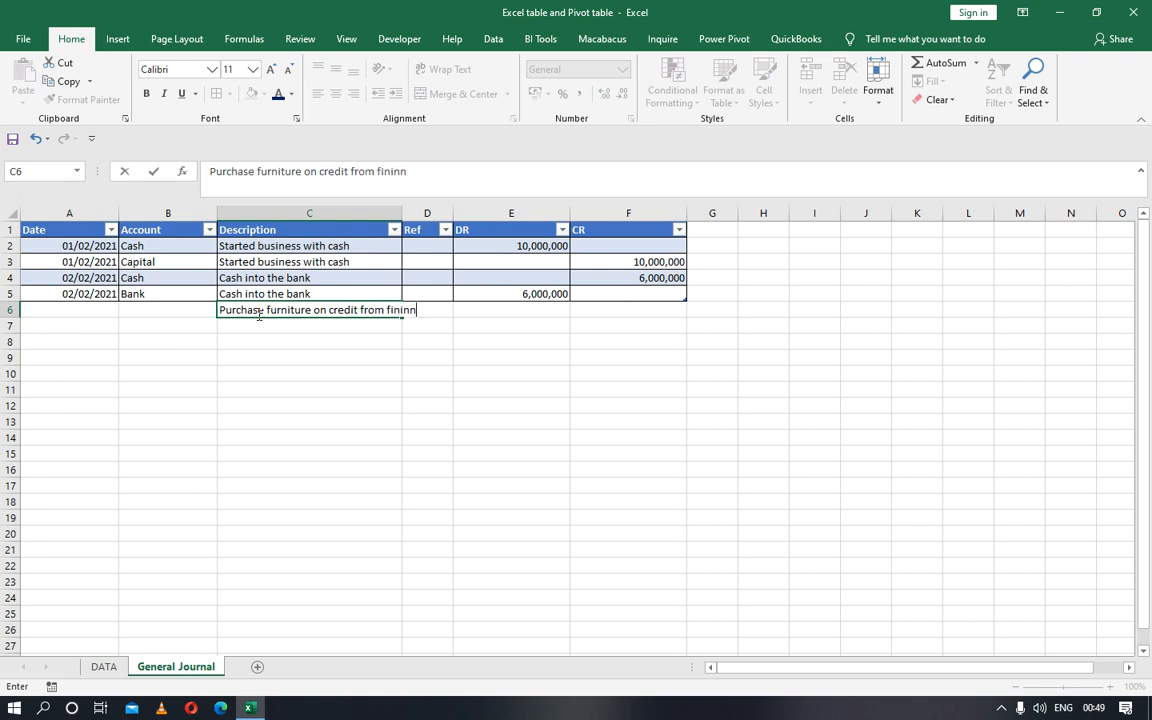
pyautogui.write('ovation limited')
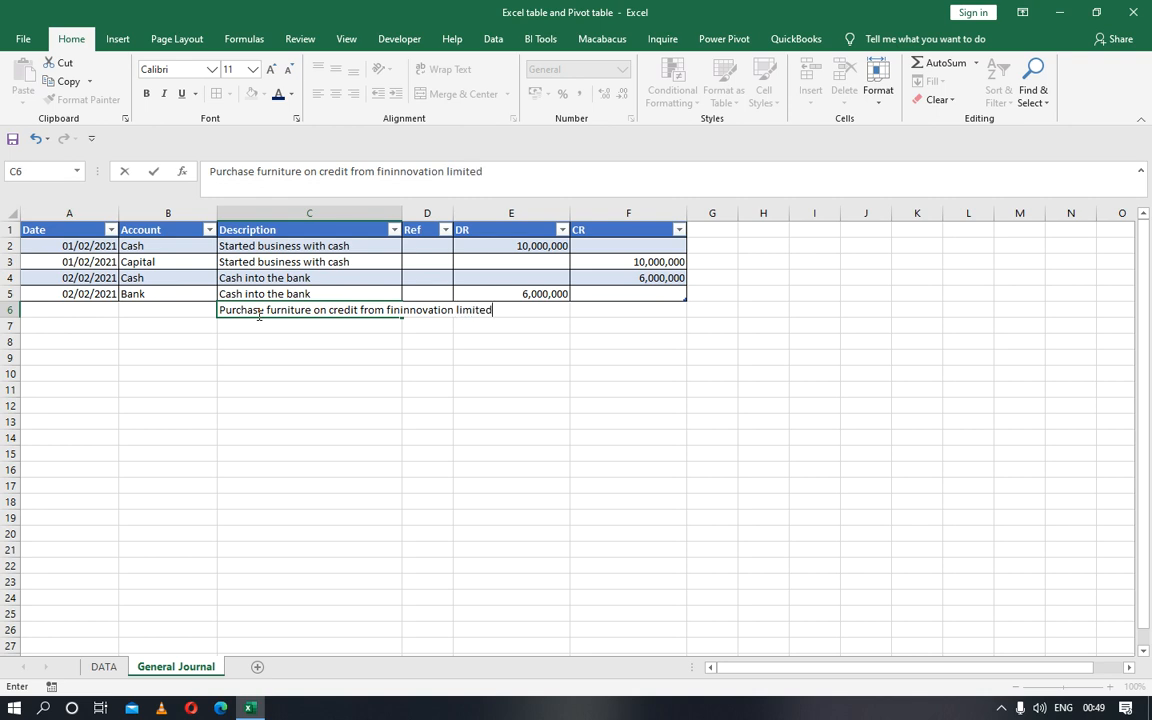
pyautogui.hotkey('ctrl', 'Return')
pyautogui.moveTo(402, 212); pyautogui.dragTo(506, 230)
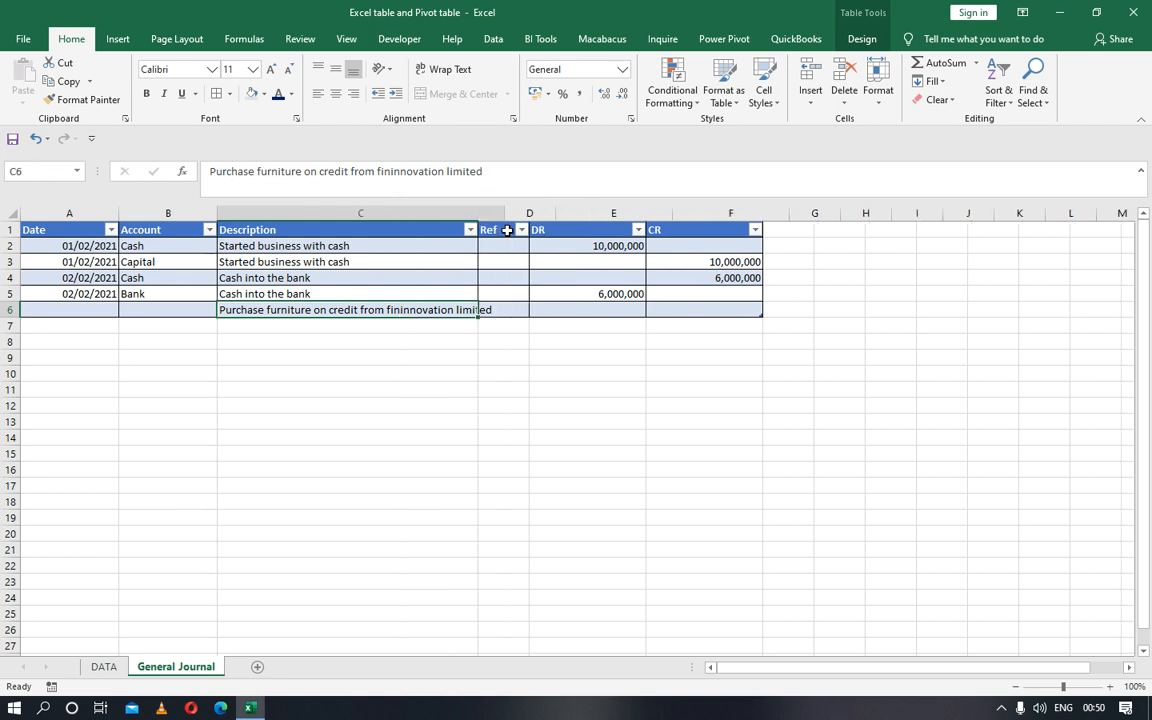
# Enter Furniture as the account in B6 for the furniture purchase row.
pyautogui.click(157, 319)
pyautogui.click(154, 309)
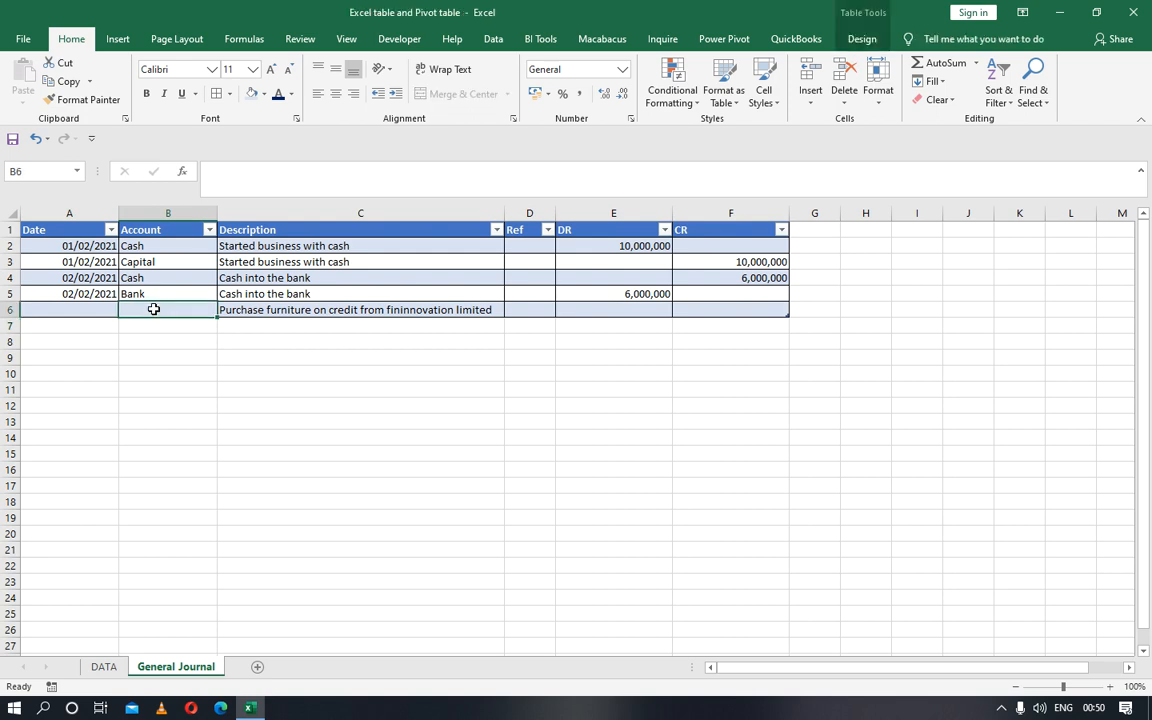
pyautogui.write('Furni')
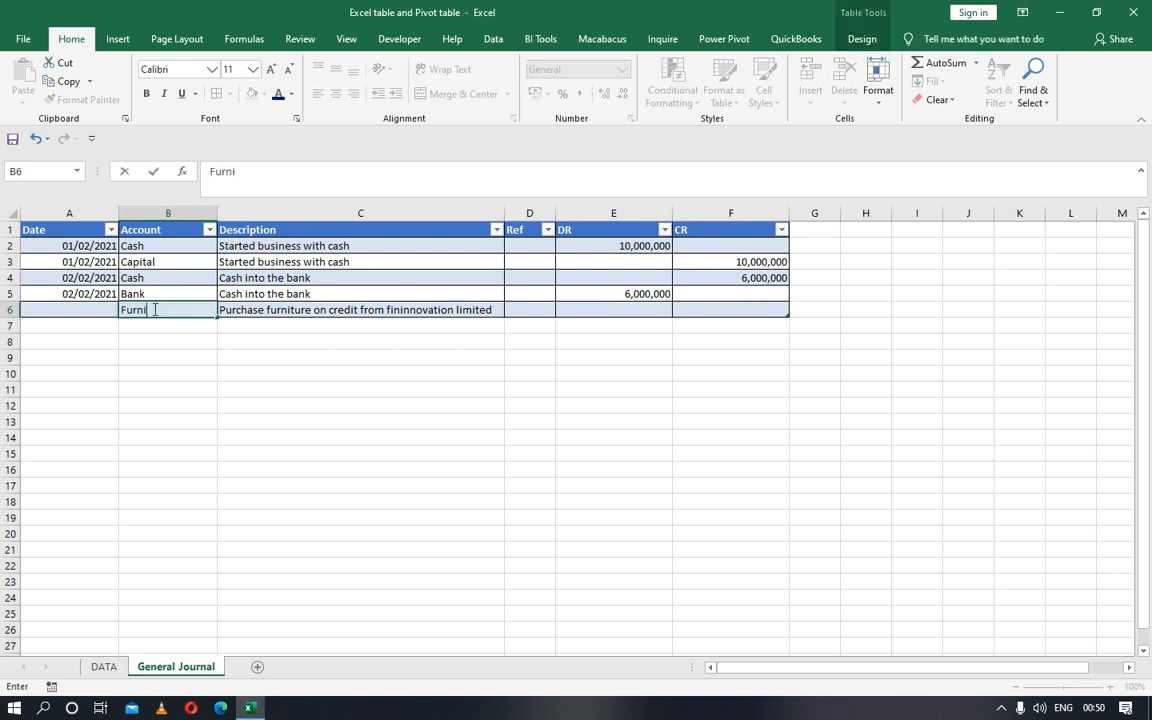
pyautogui.write('ture')
pyautogui.press('Left')
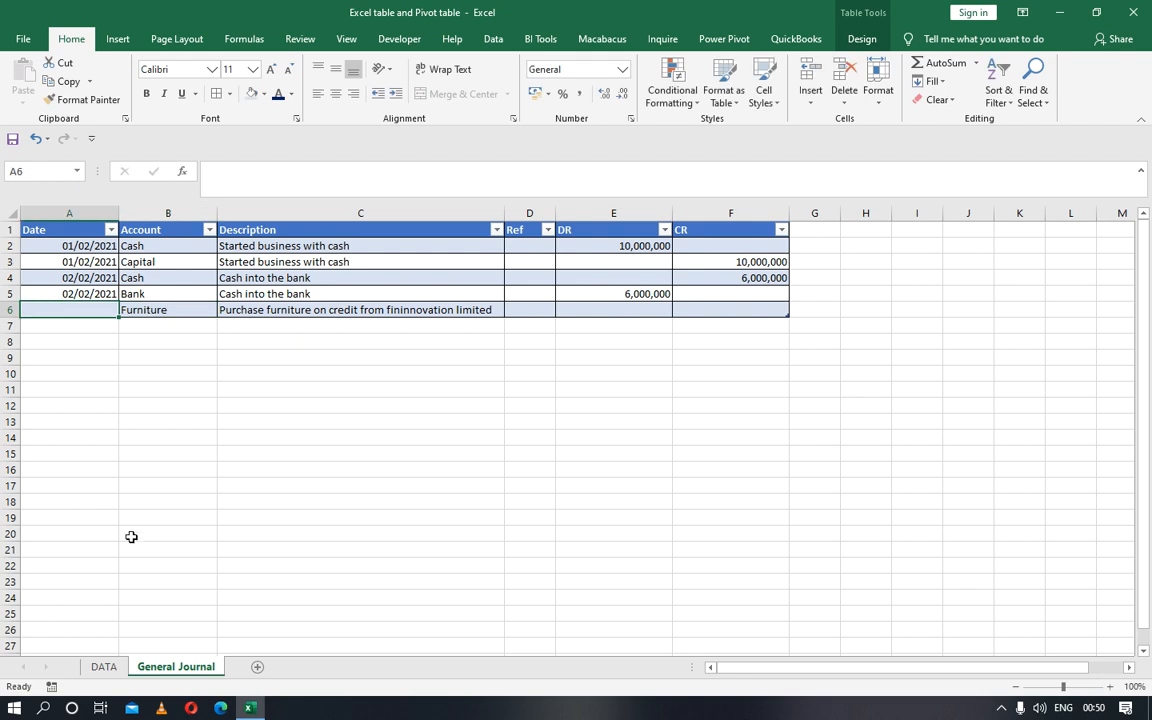
# Check the furniture purchase's date on the DATA sheet and enter 02/02/2021 as its date in A6 of the General Journal.
pyautogui.click(103, 666)
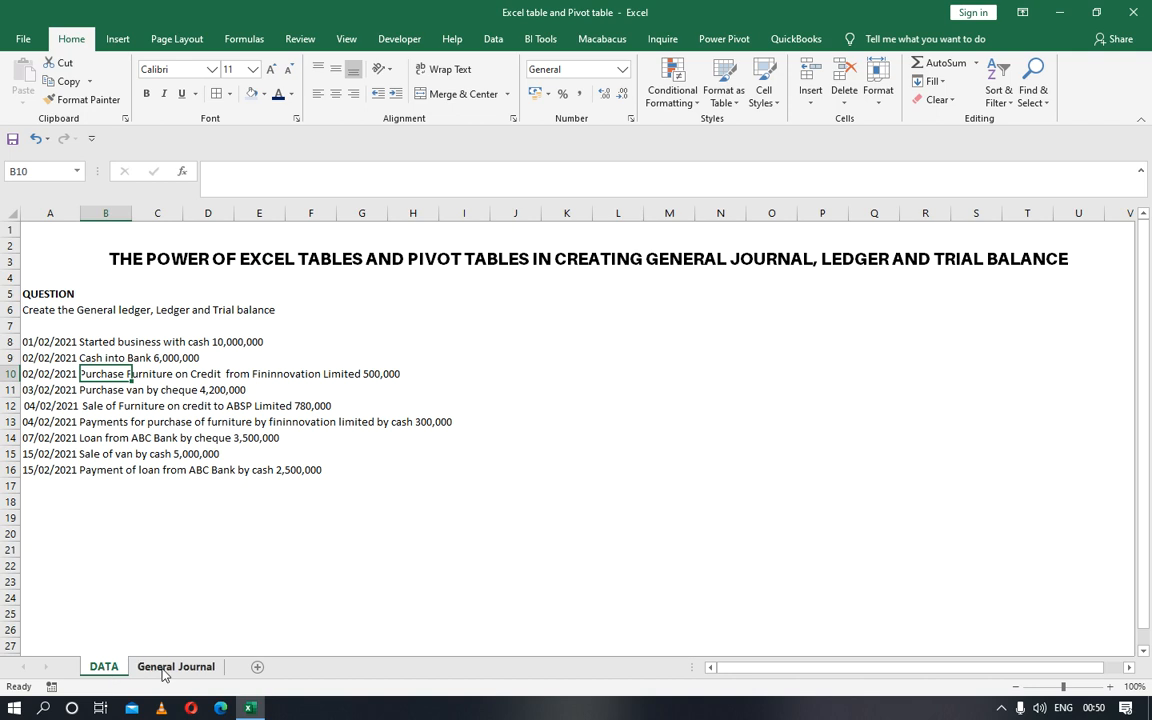
pyautogui.click(150, 667)
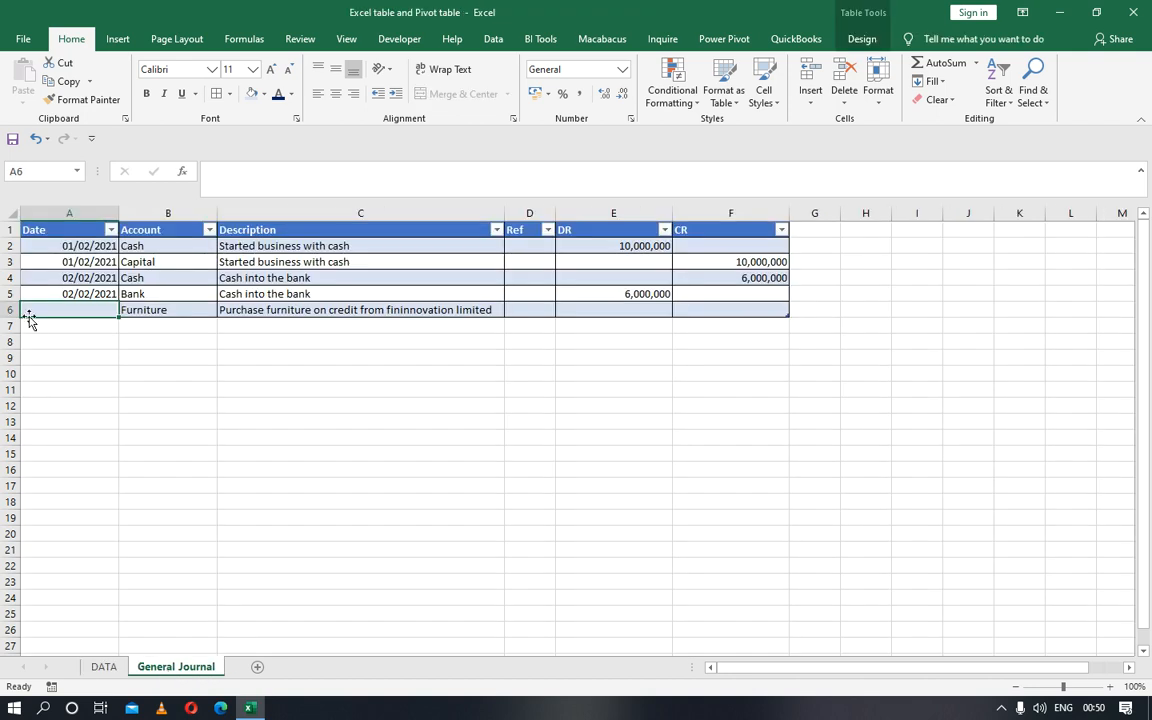
pyautogui.write('02/')
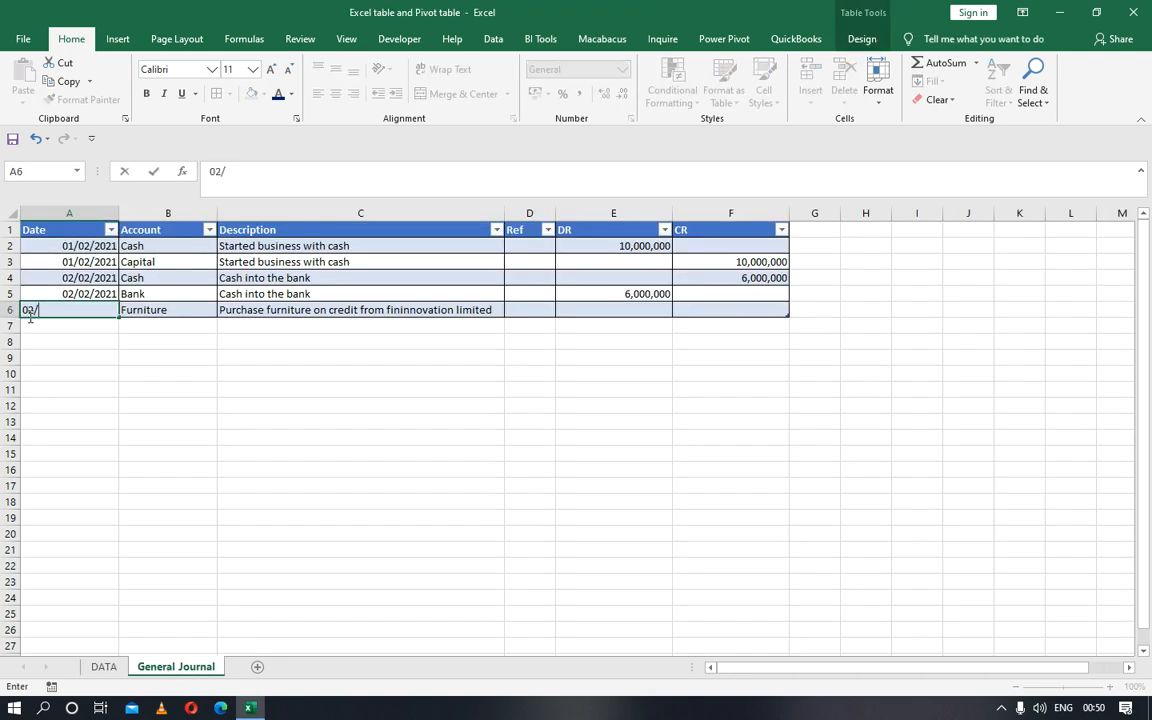
pyautogui.write('02/2021')
pyautogui.press('Tab')
# Check the furniture purchase's amount on the DATA sheet and enter 500,000 as the Furniture entry's DR amount in E6.
pyautogui.press('Tab')
pyautogui.press('Tab')
pyautogui.press('Tab')
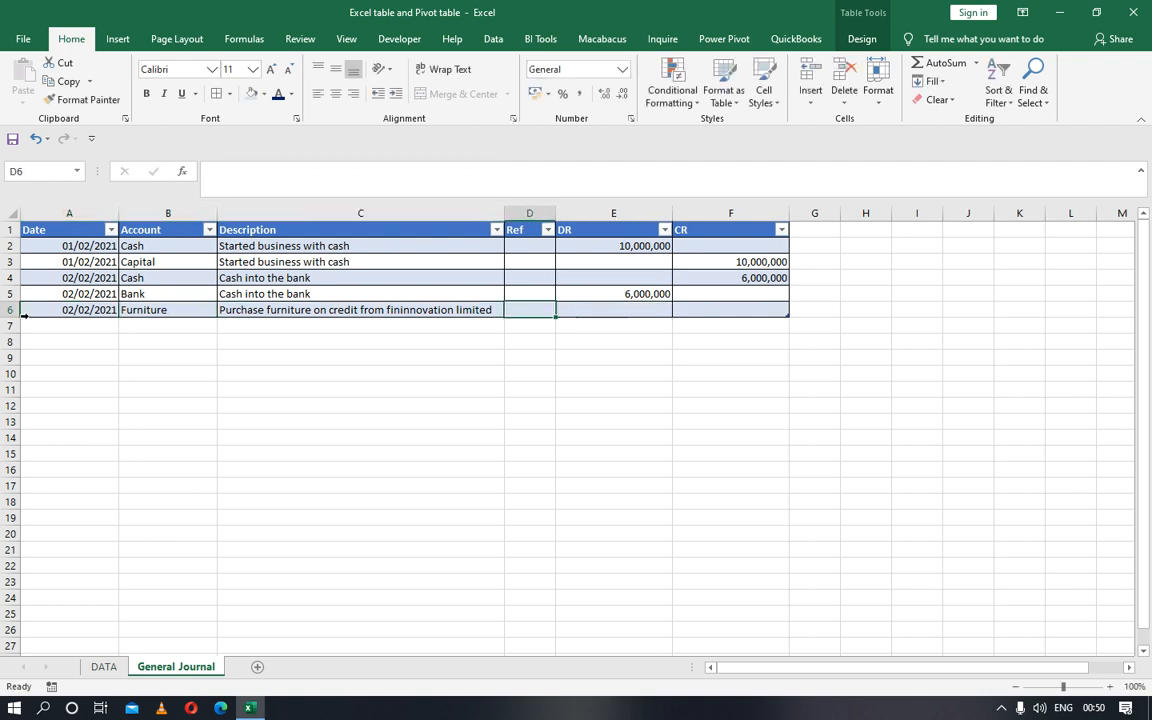
pyautogui.click(95, 667)
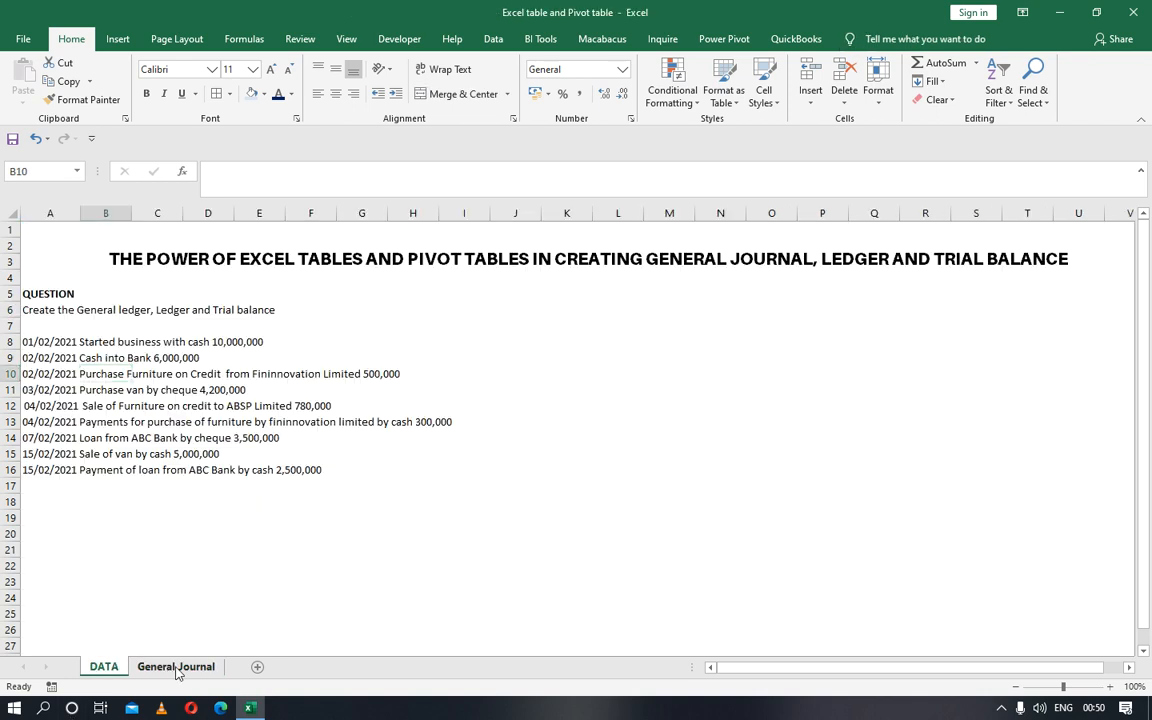
pyautogui.click(175, 667)
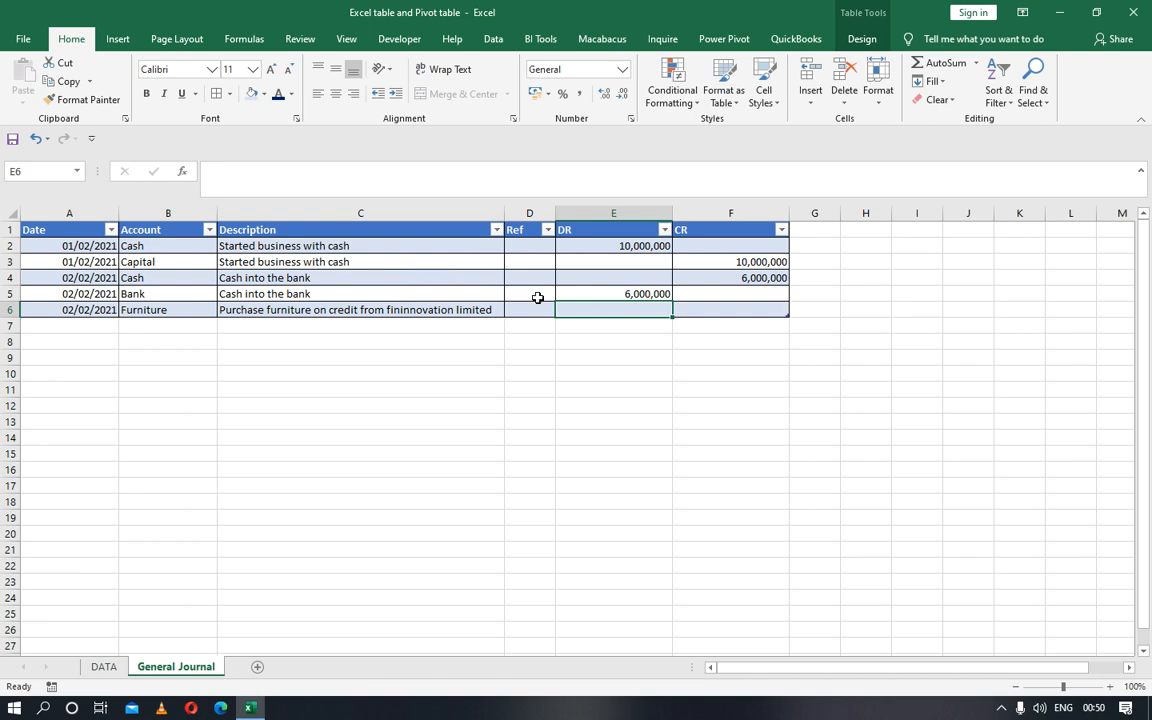
pyautogui.write('500,000')
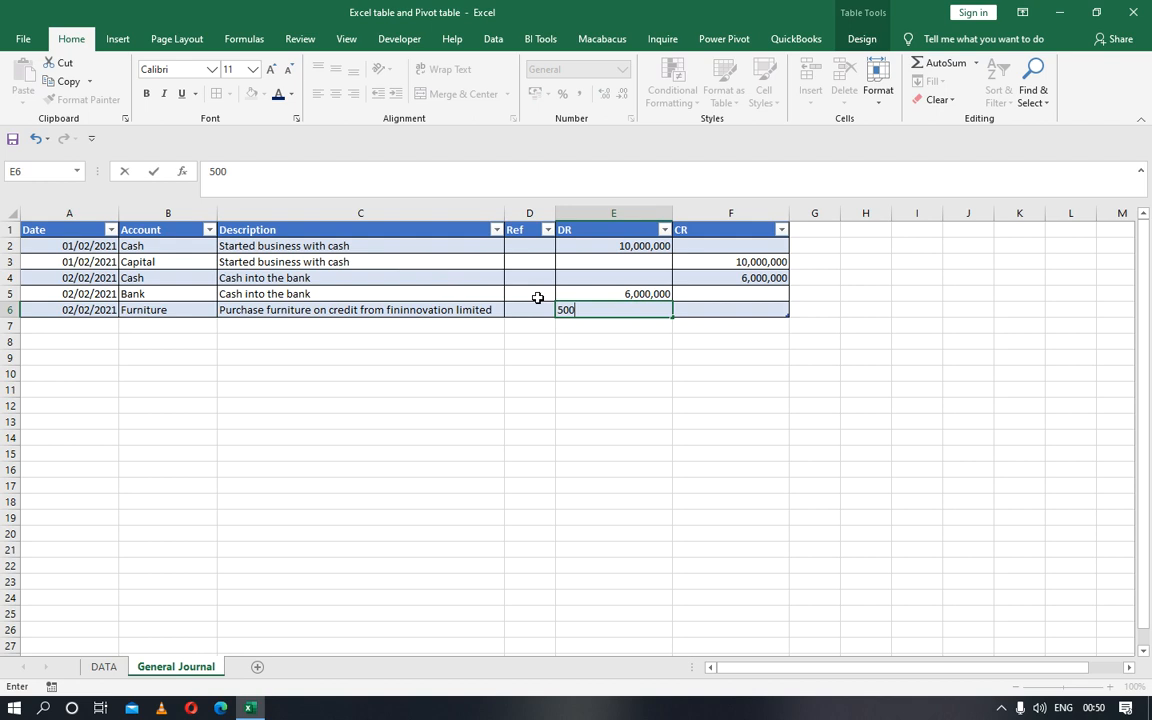
pyautogui.press('Return')
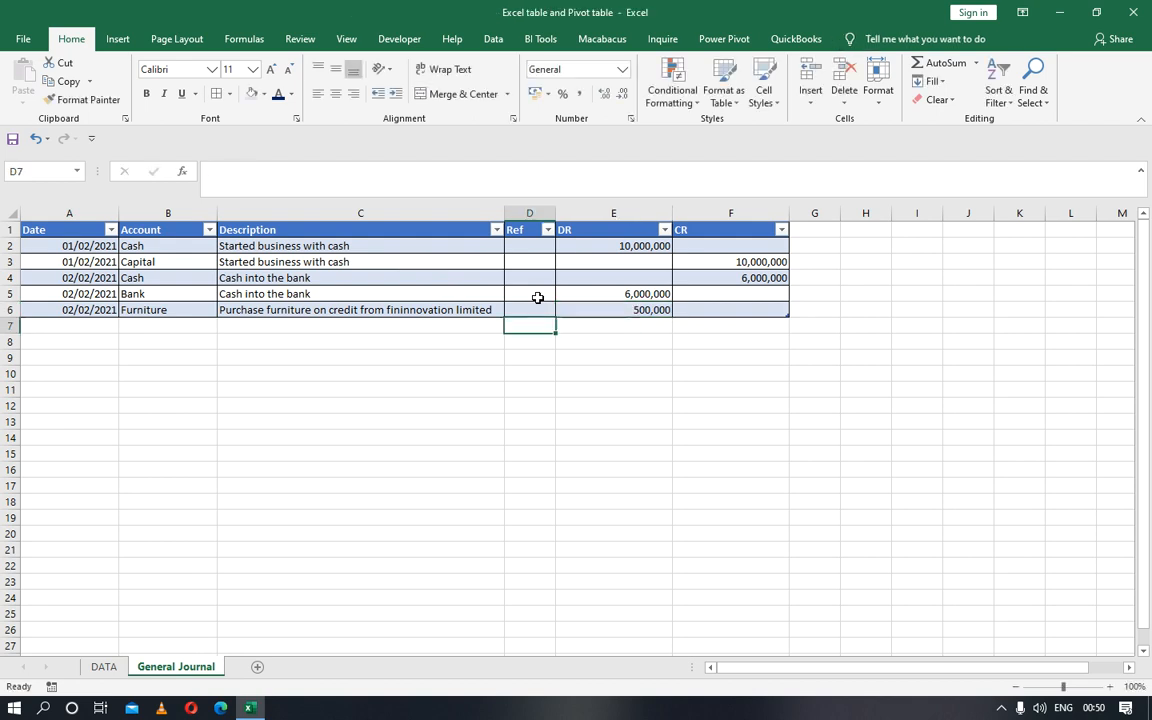
# Add a journal row in row 7 by filling the date down from A6 to A7.
pyautogui.press('Home')
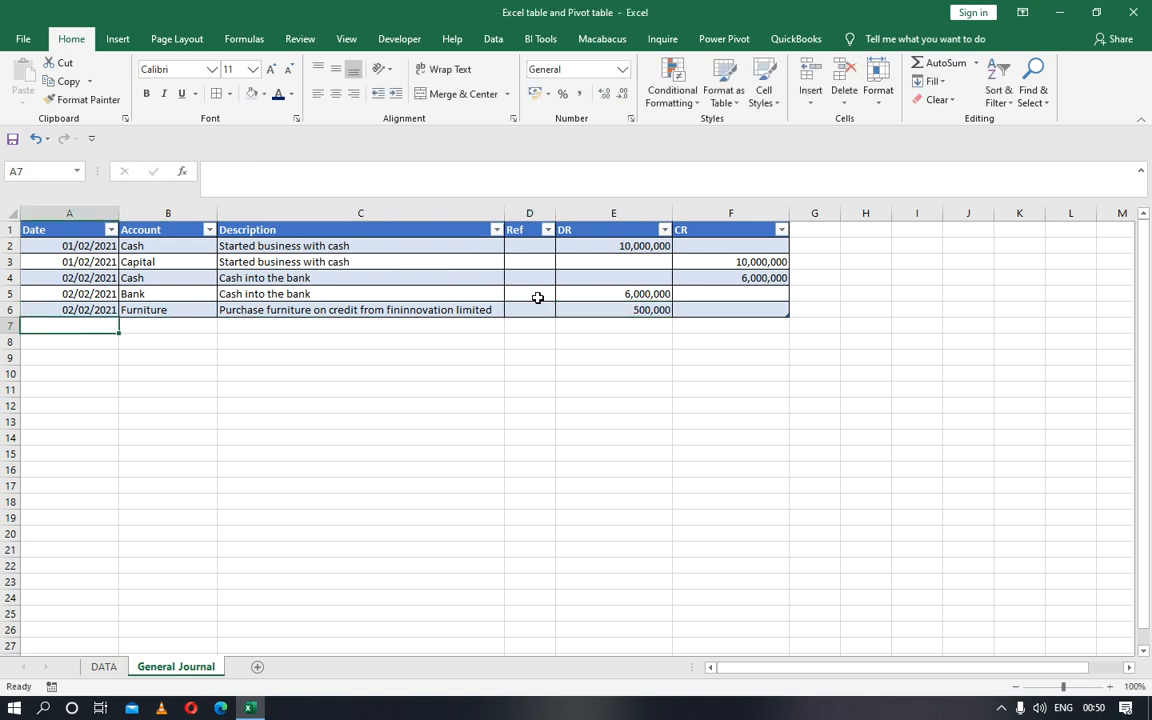
pyautogui.hotkey('shift', 'Up')
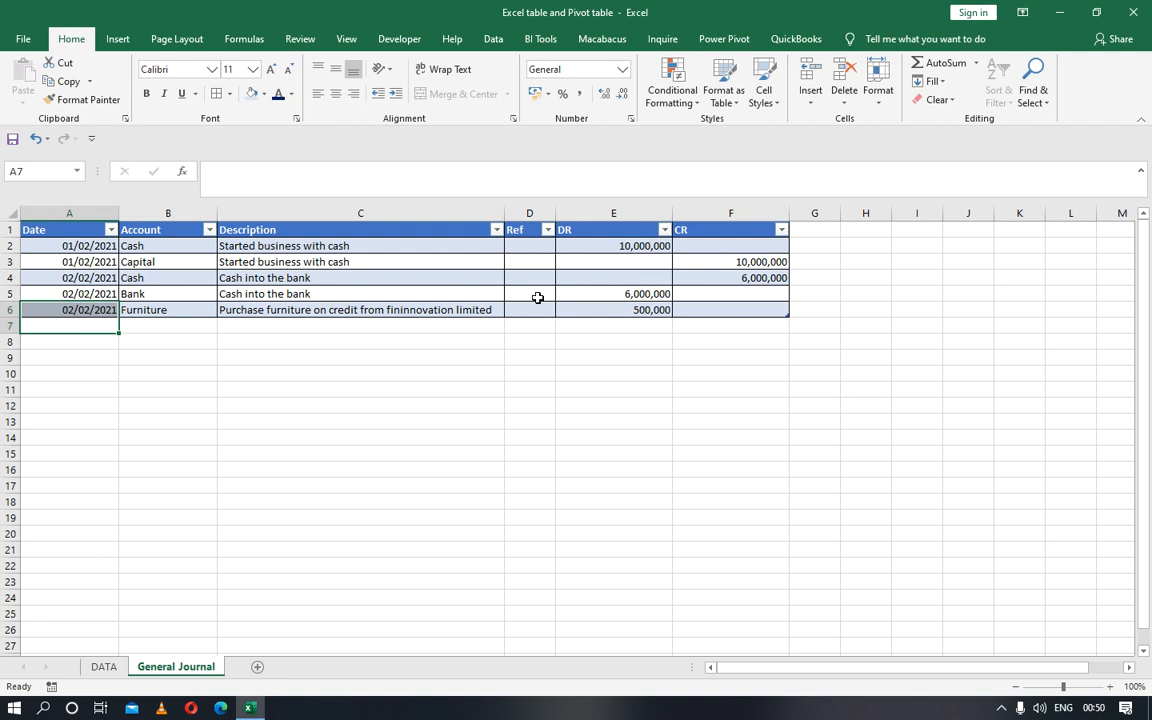
pyautogui.hotkey('ctrl', 'd')
pyautogui.press('Right')
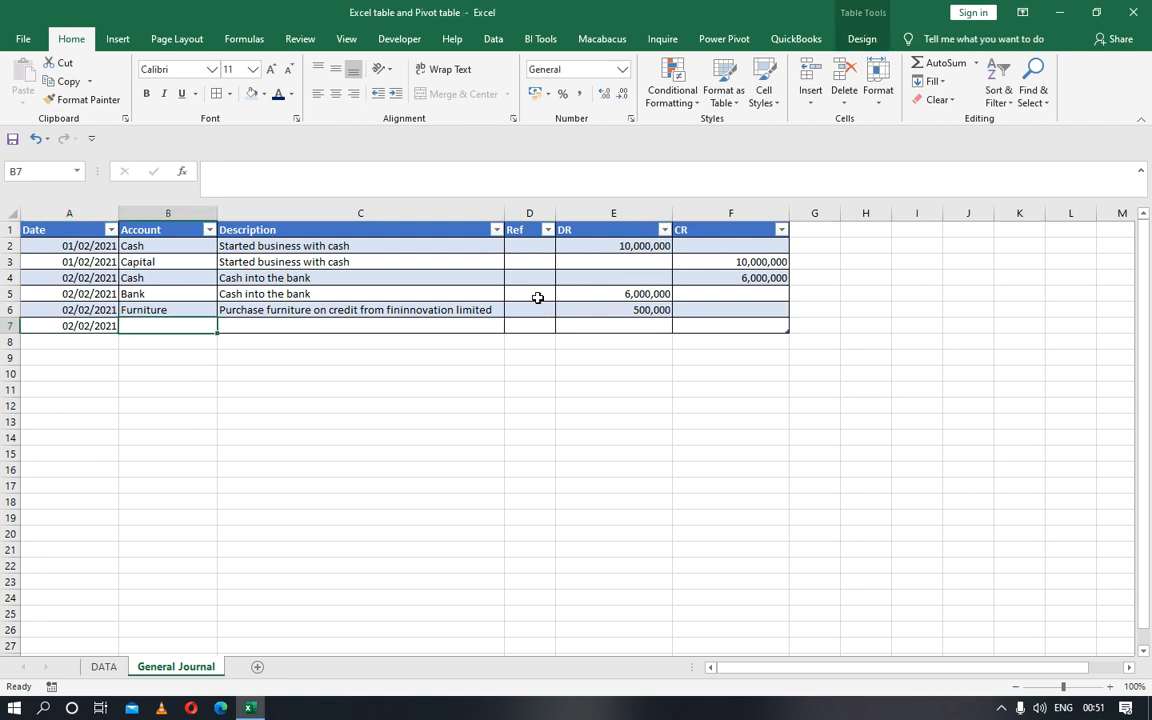
# Enter "Fininnovation Limited Account Payable" as the account in B7 and widen the Account column to fit it.
pyautogui.write('FIN')
pyautogui.press('BackSpace')
pyautogui.press('BackSpace')
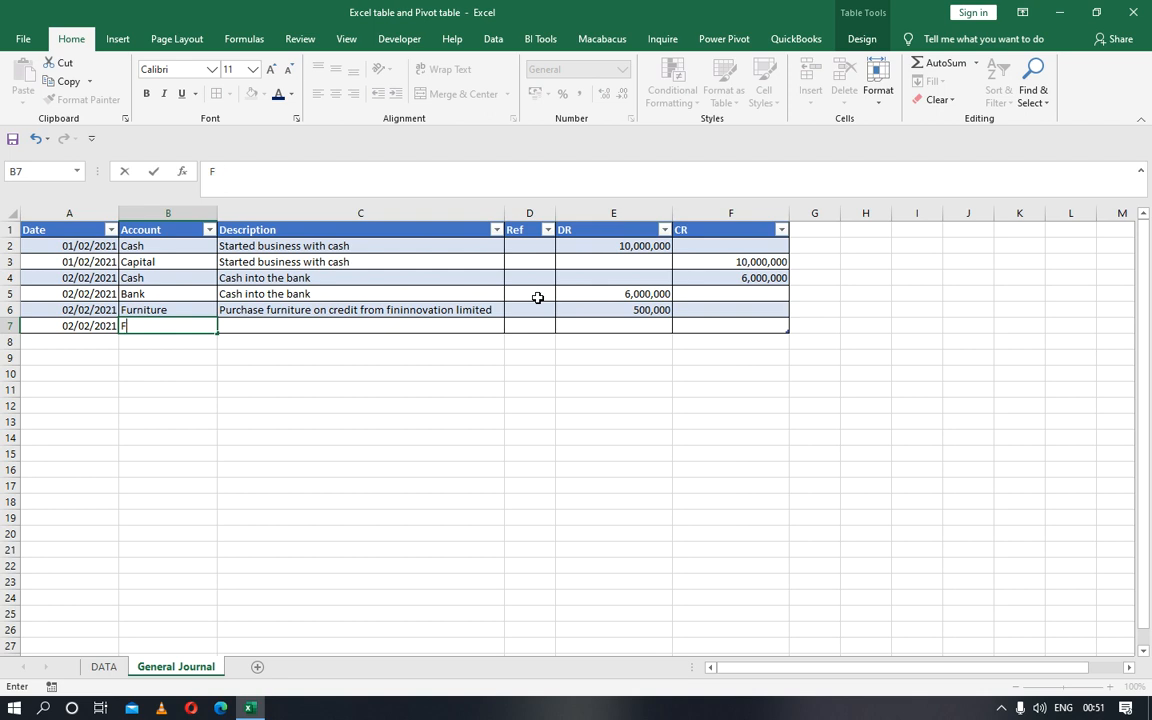
pyautogui.write('ininnovation L')
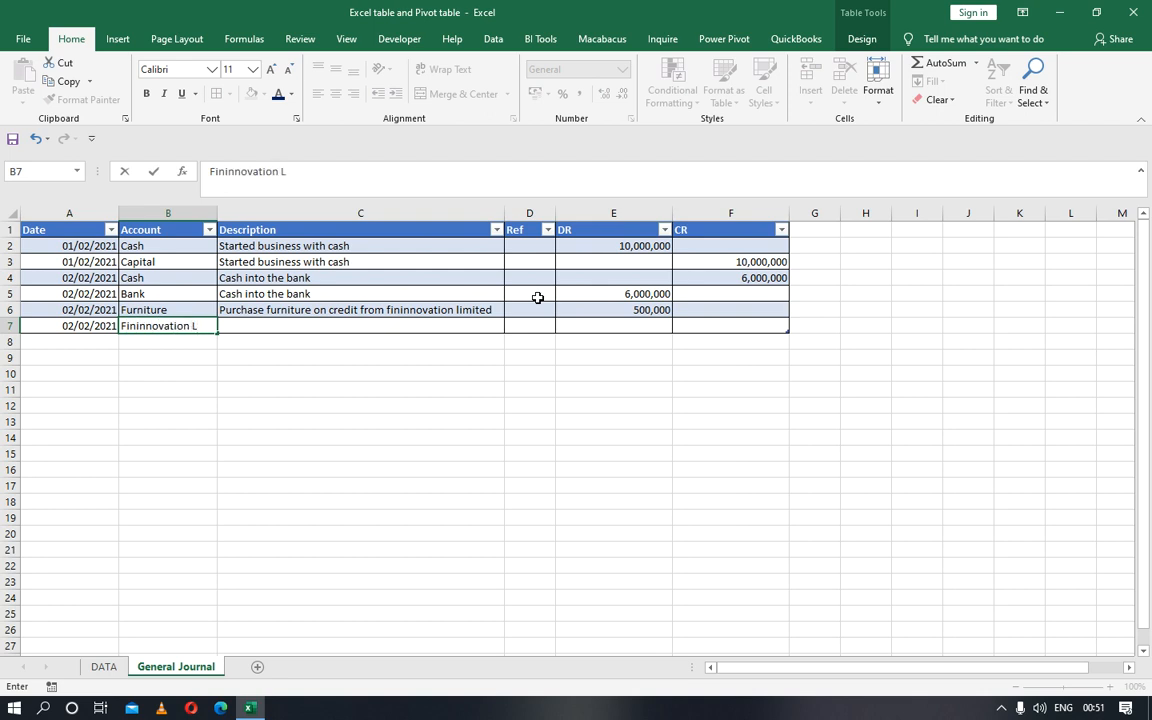
pyautogui.press('BackSpace')
pyautogui.write('Account Payable')
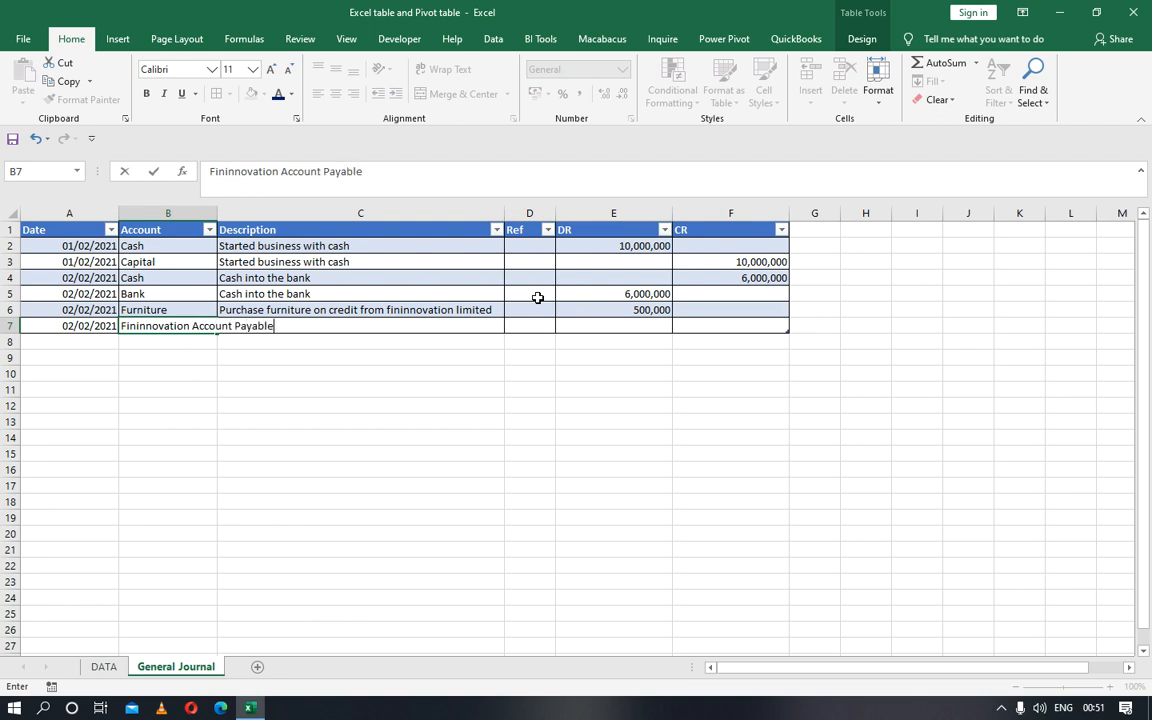
pyautogui.click(281, 171)
pyautogui.write('Limited')
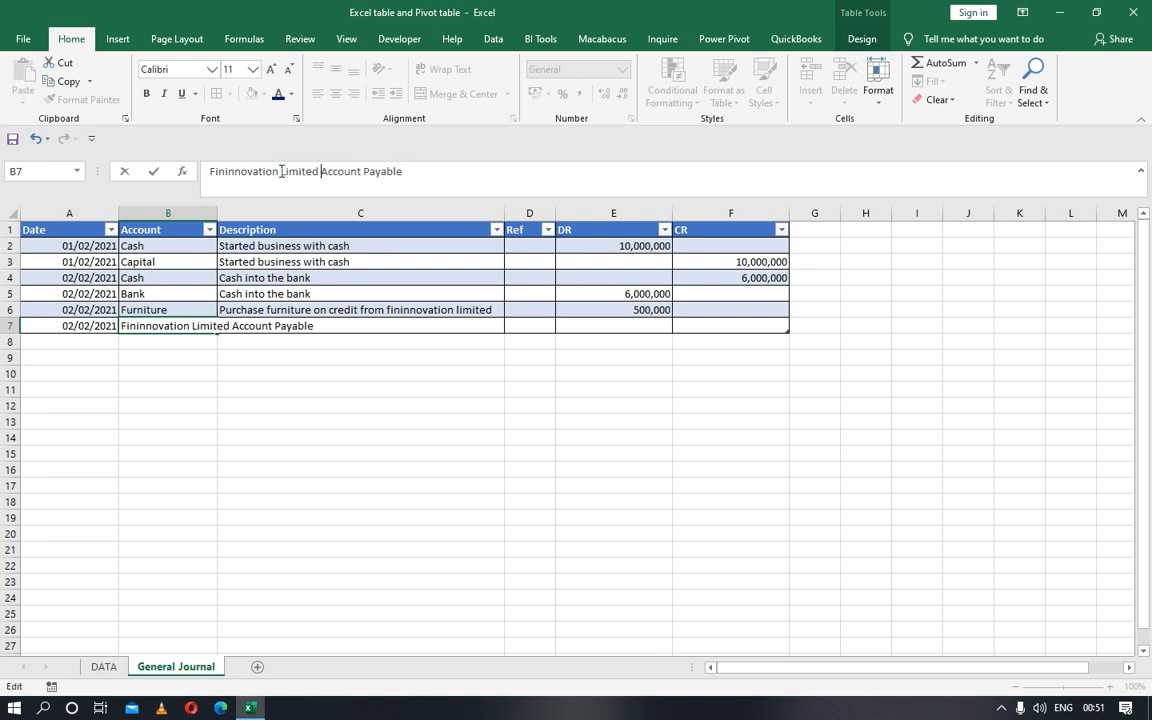
pyautogui.hotkey('ctrl', 'Return')
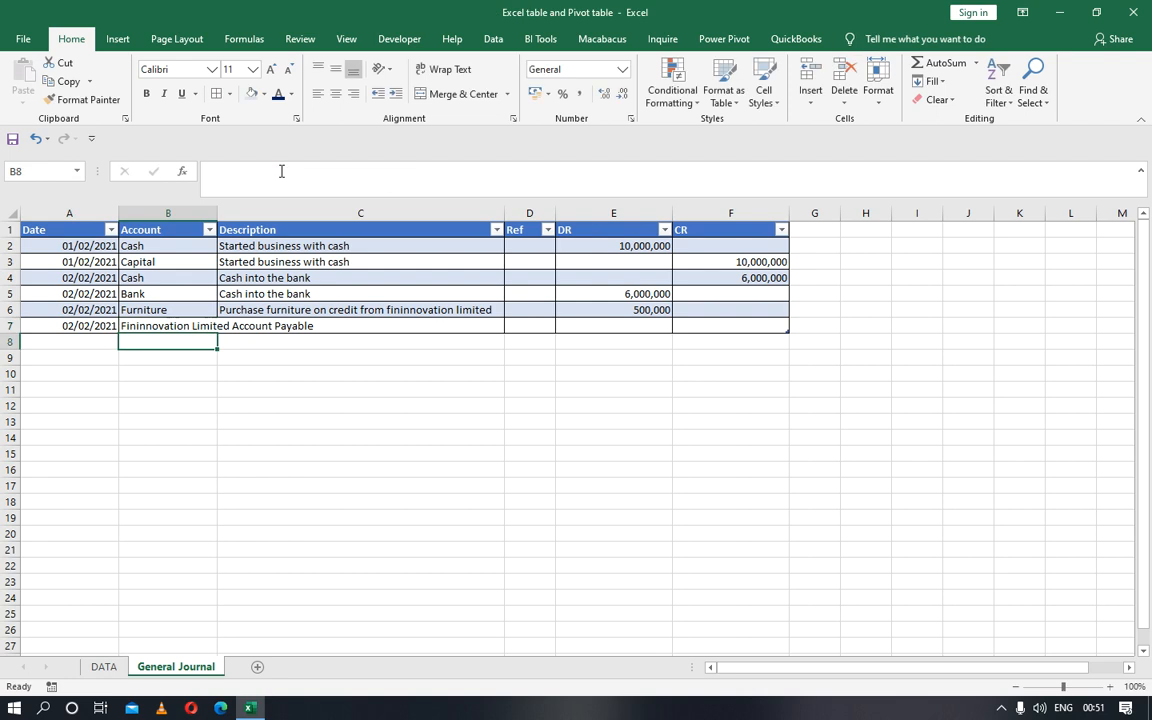
pyautogui.moveTo(214, 215); pyautogui.dragTo(320, 222)
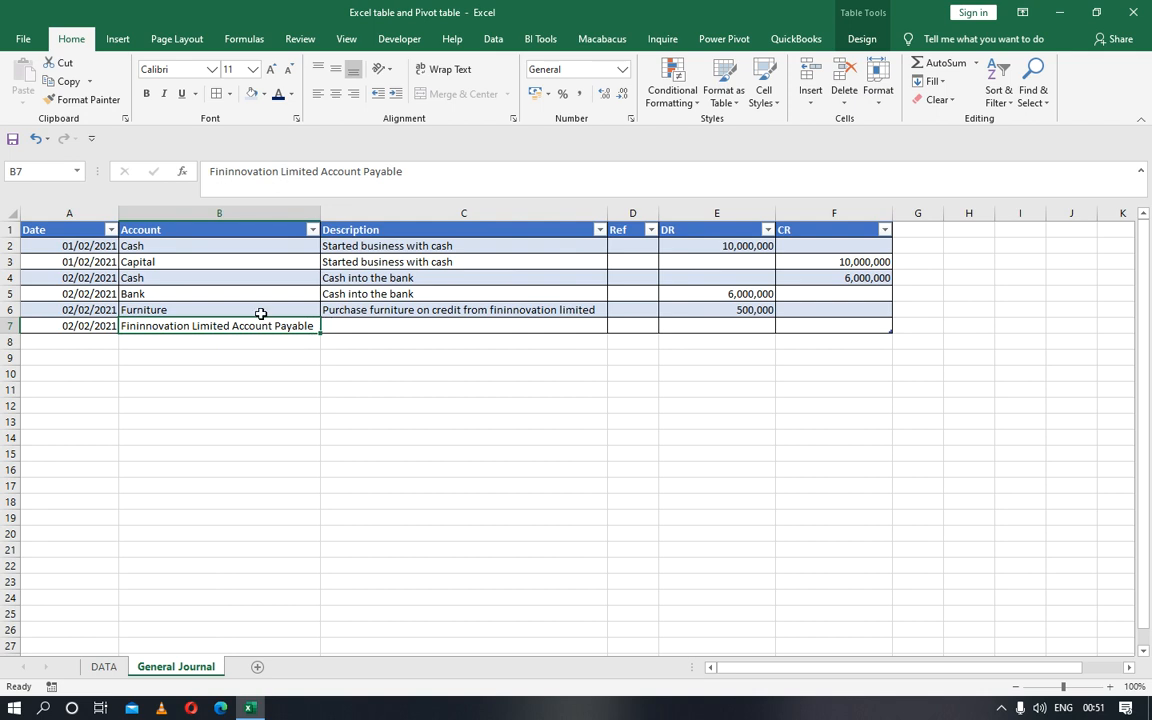
# Fill the description from C6 down to C7 and enter 500,000 as the payable entry's CR amount in F7.
pyautogui.press('Right')
pyautogui.hotkey('shift', 'Up')
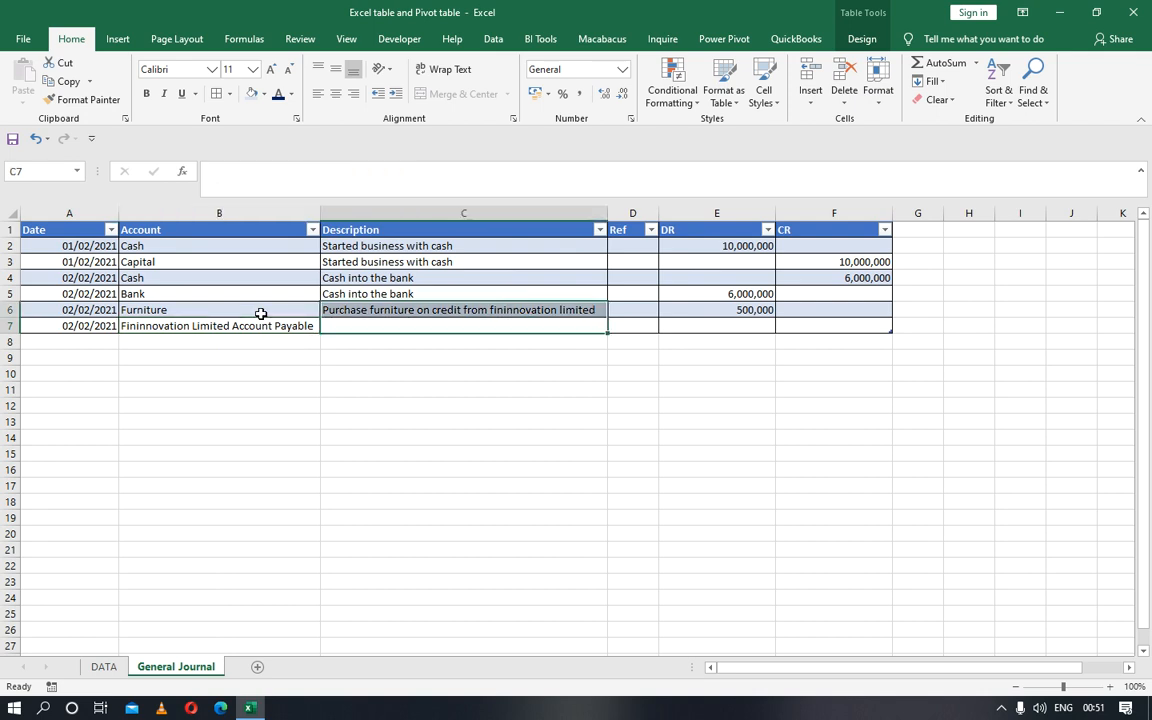
pyautogui.hotkey('ctrl', 'd')
pyautogui.press('Right')
pyautogui.press('Right')
pyautogui.press('Right')
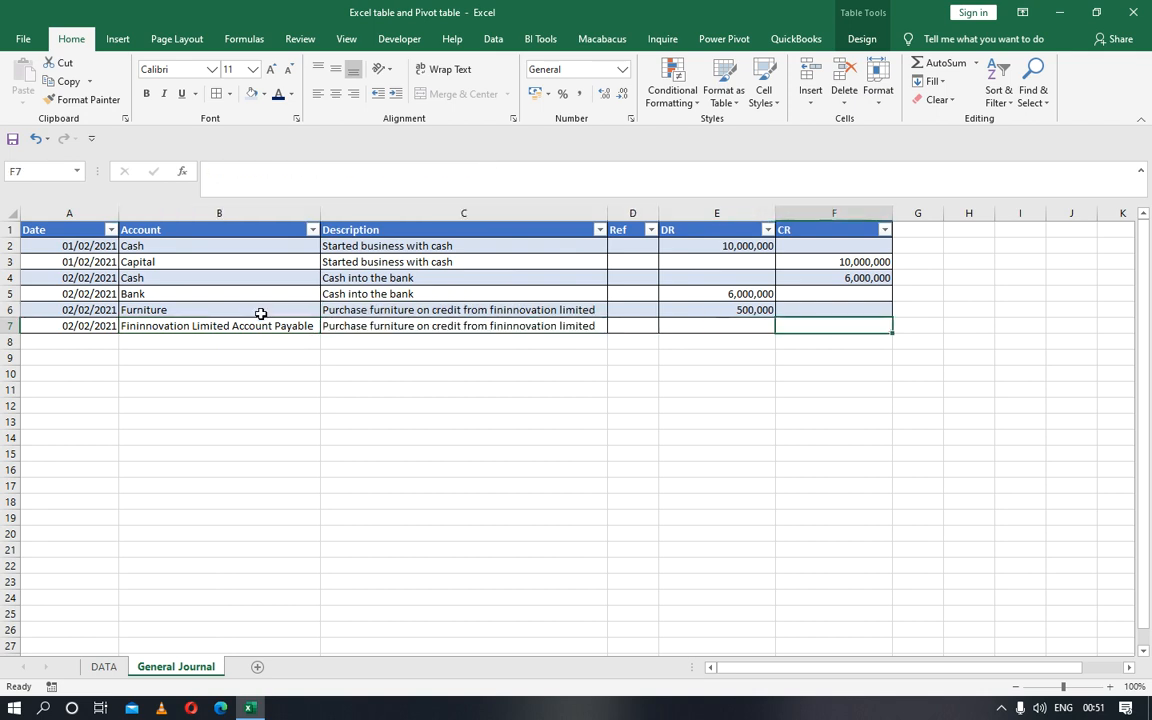
pyautogui.write('500')
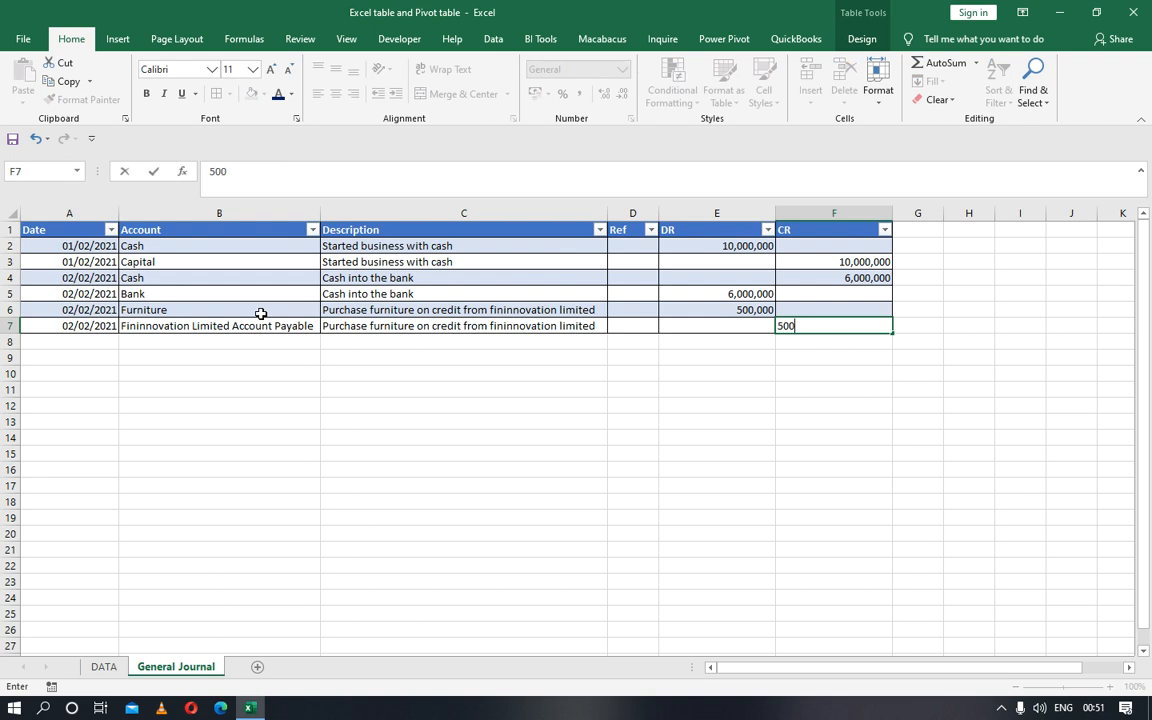
pyautogui.write(',000')
pyautogui.press('Return')
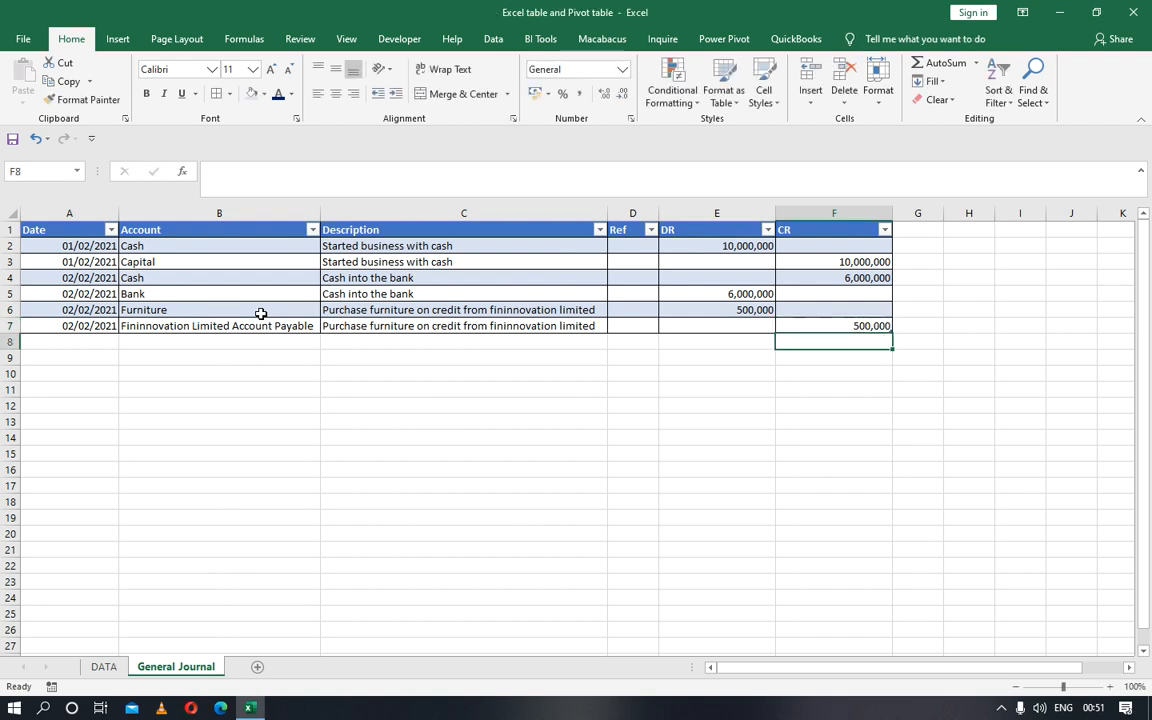
# Read the van purchase in row 11 of the DATA sheet and enter its date, 03/02/2021, in A8 of the General Journal.
pyautogui.press('Left')
pyautogui.press('Left')
pyautogui.press('Left')
pyautogui.press('Left')
pyautogui.press('Left')
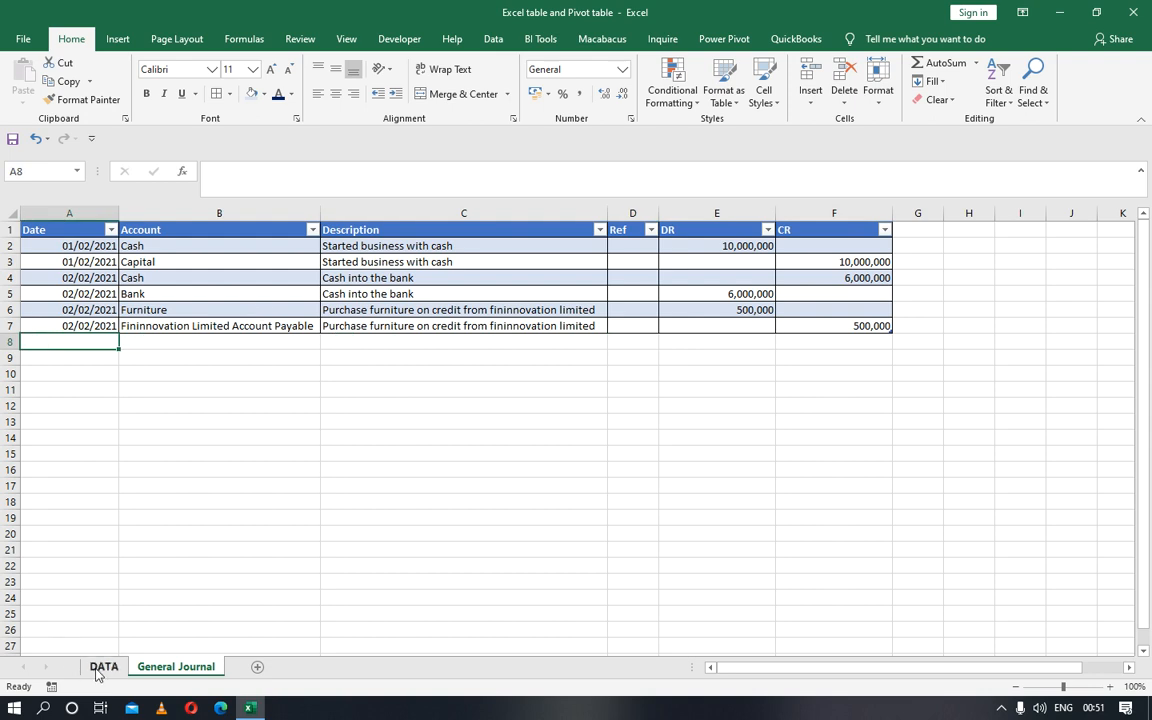
pyautogui.click(103, 667)
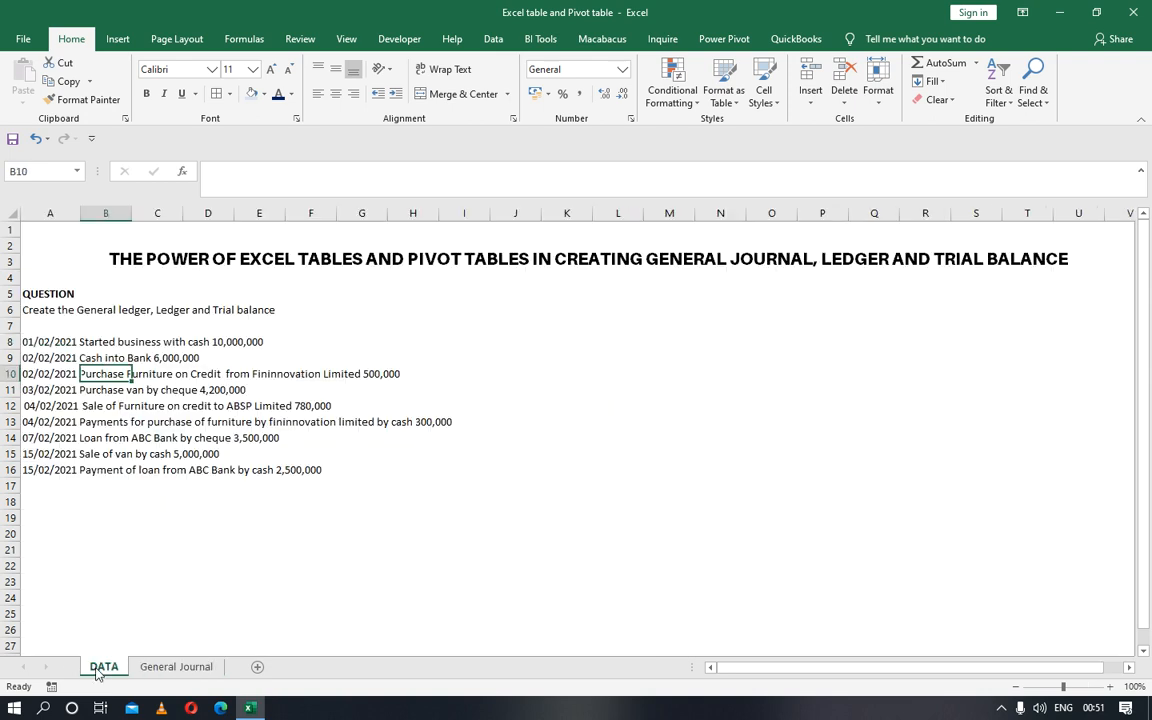
pyautogui.click(87, 393)
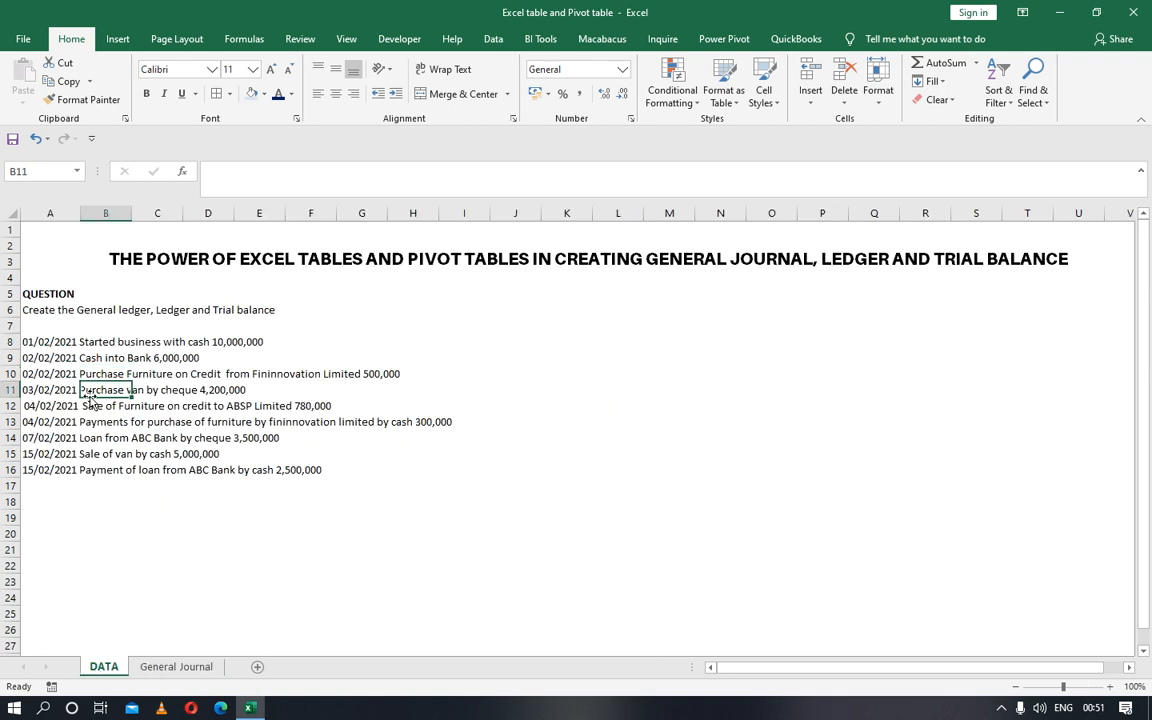
pyautogui.press('Left')
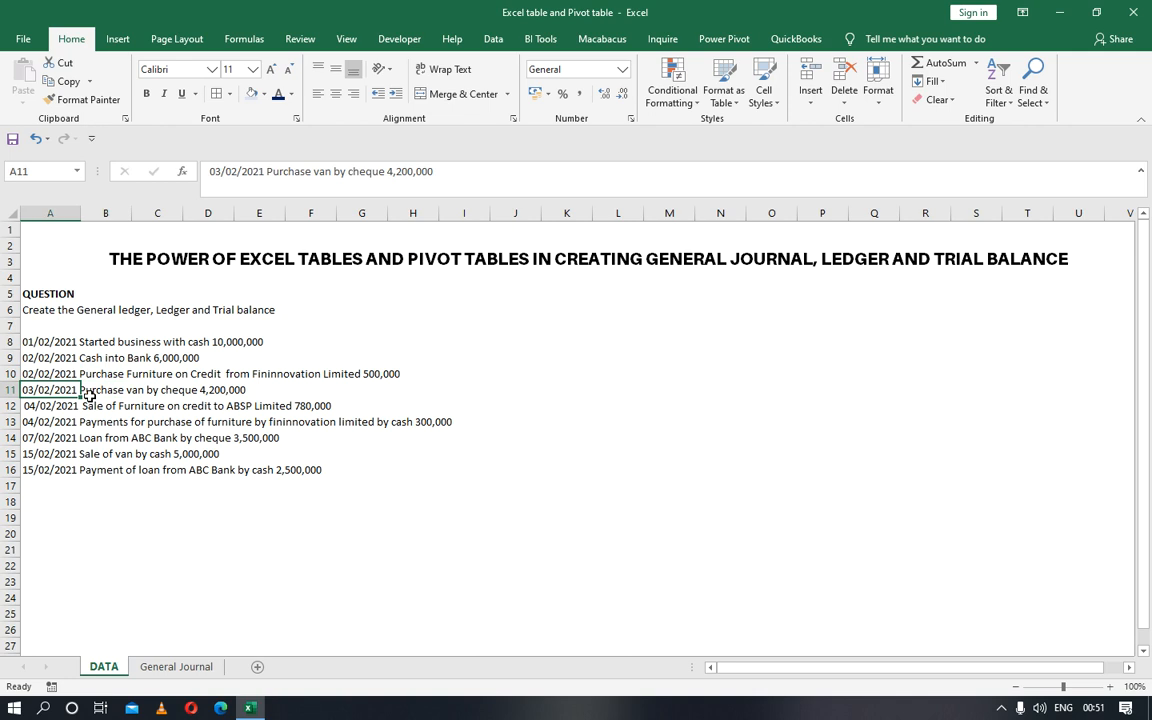
pyautogui.click(89, 396)
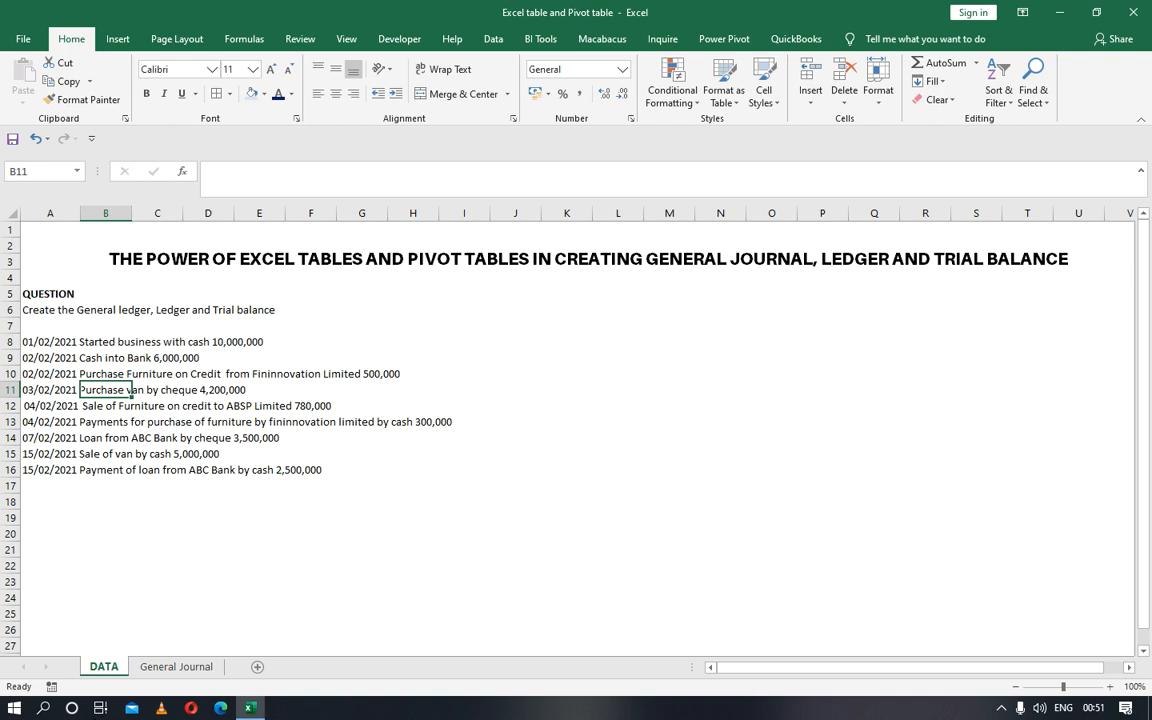
pyautogui.click(170, 667)
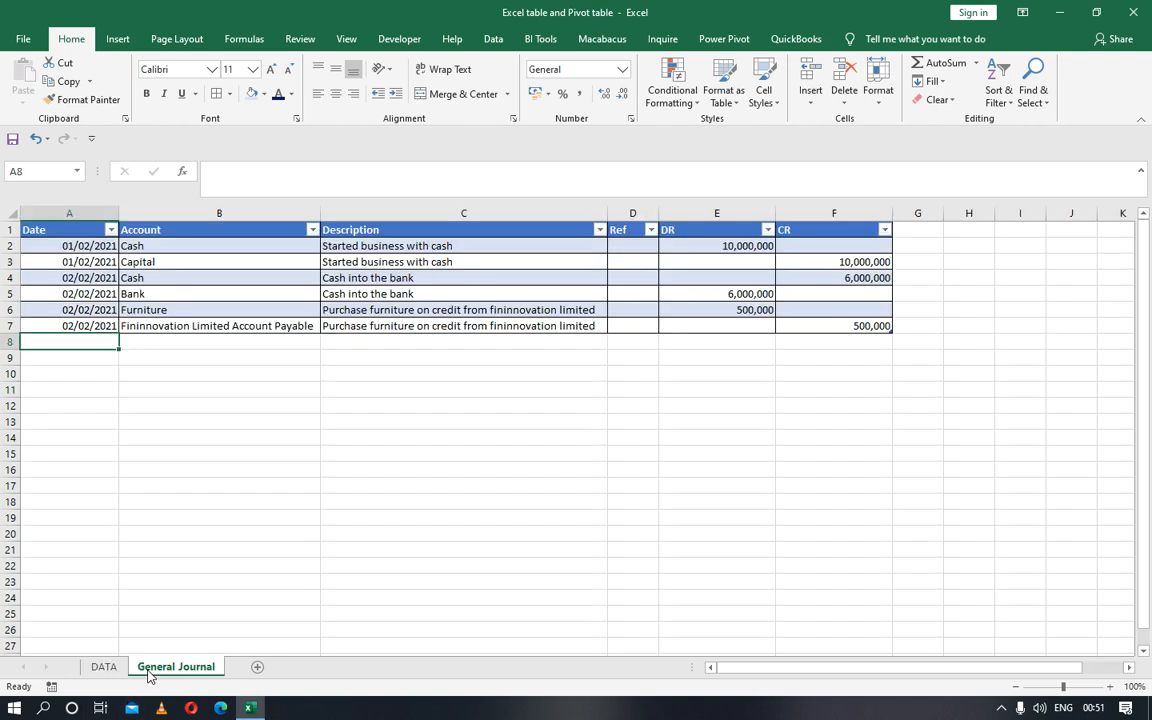
pyautogui.write('03/02/')
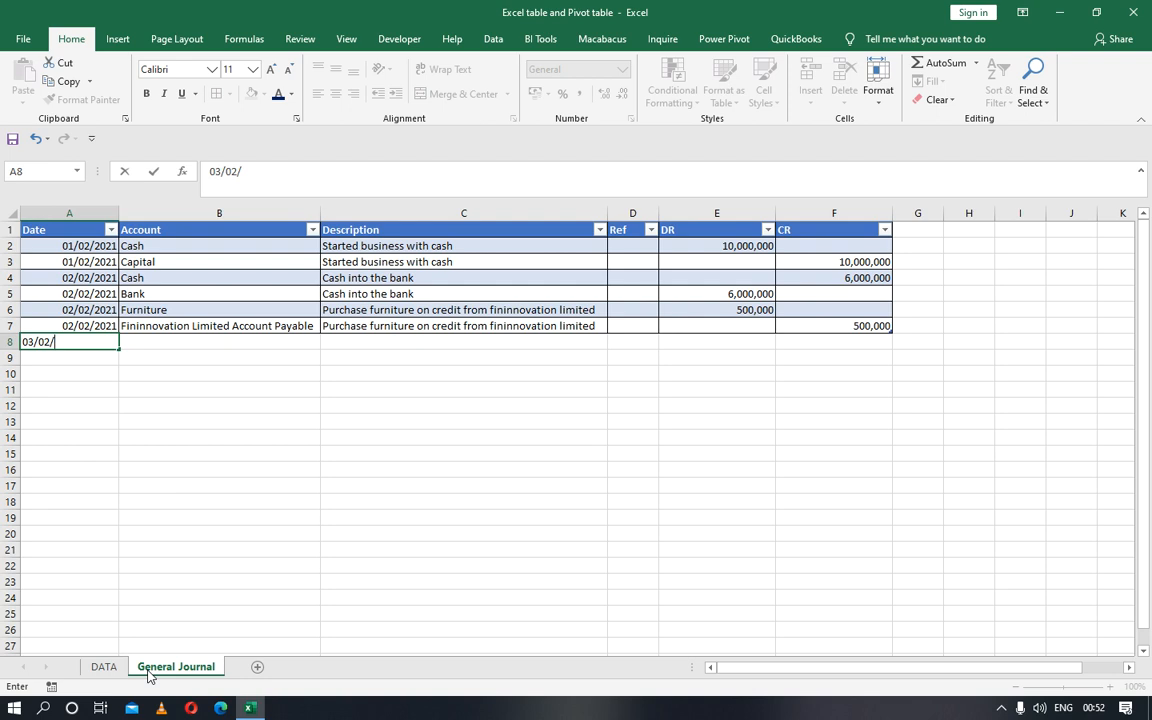
pyautogui.write('2021')
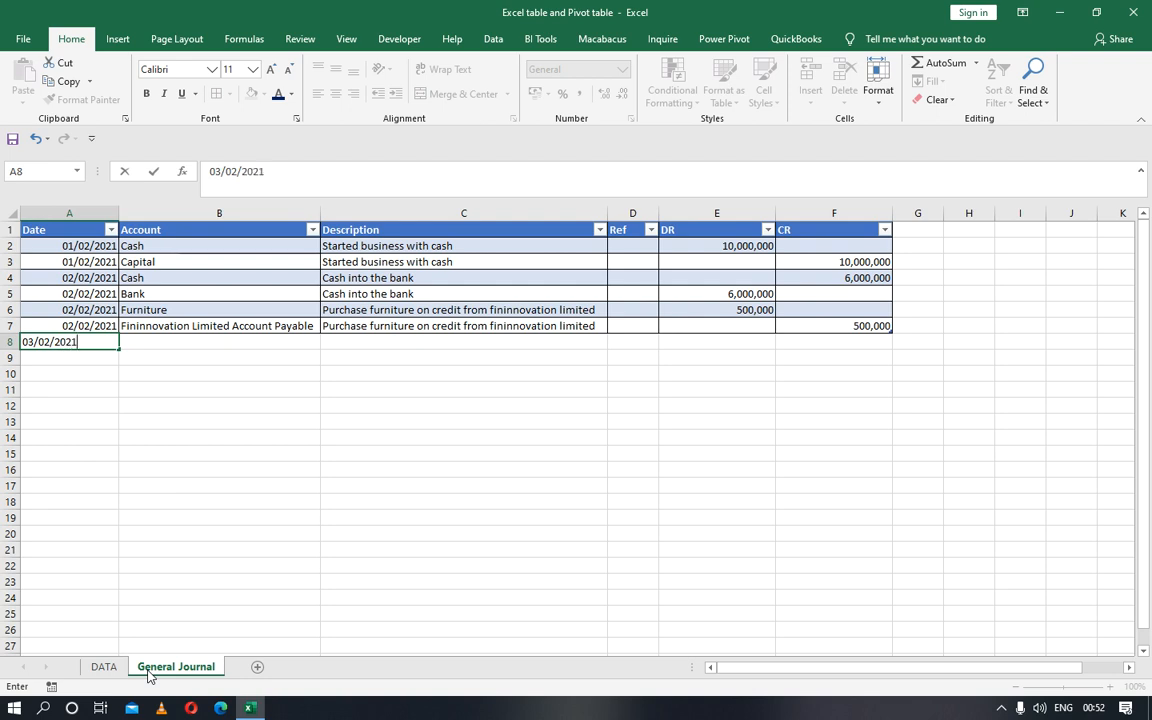
pyautogui.press('Tab')
# Enter "Purchase of van by cheque" as the description in C8.
pyautogui.press('Tab')
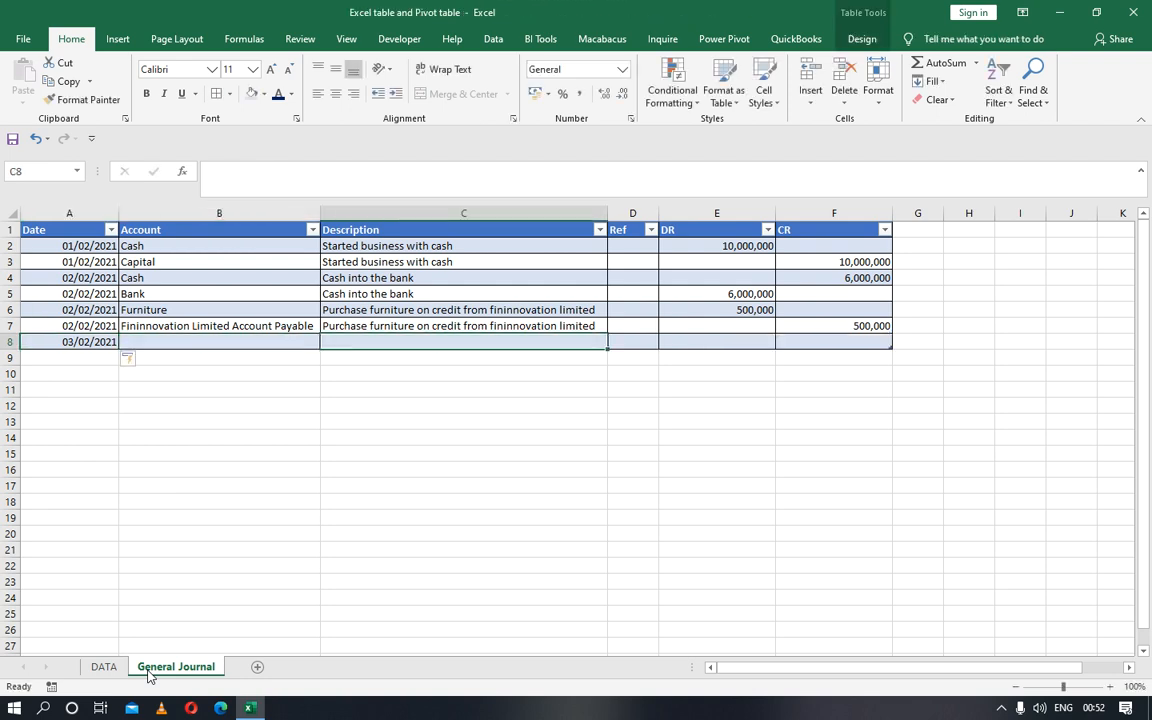
pyautogui.write('Purchas')
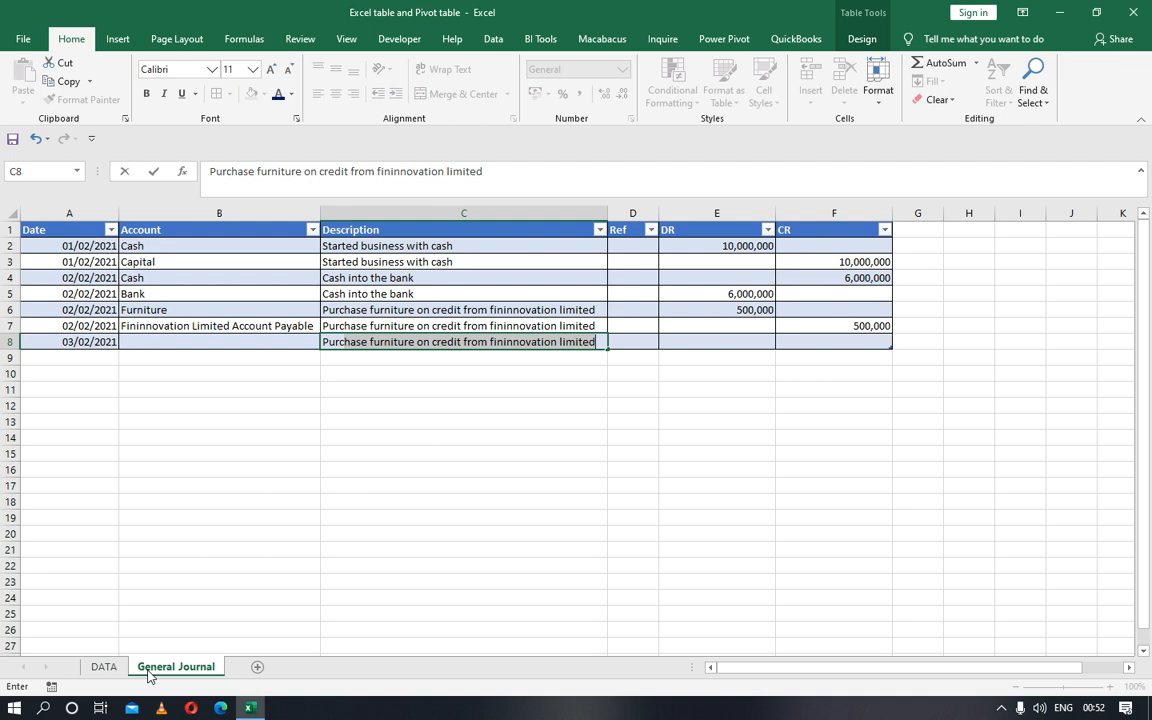
pyautogui.write('e of van c')
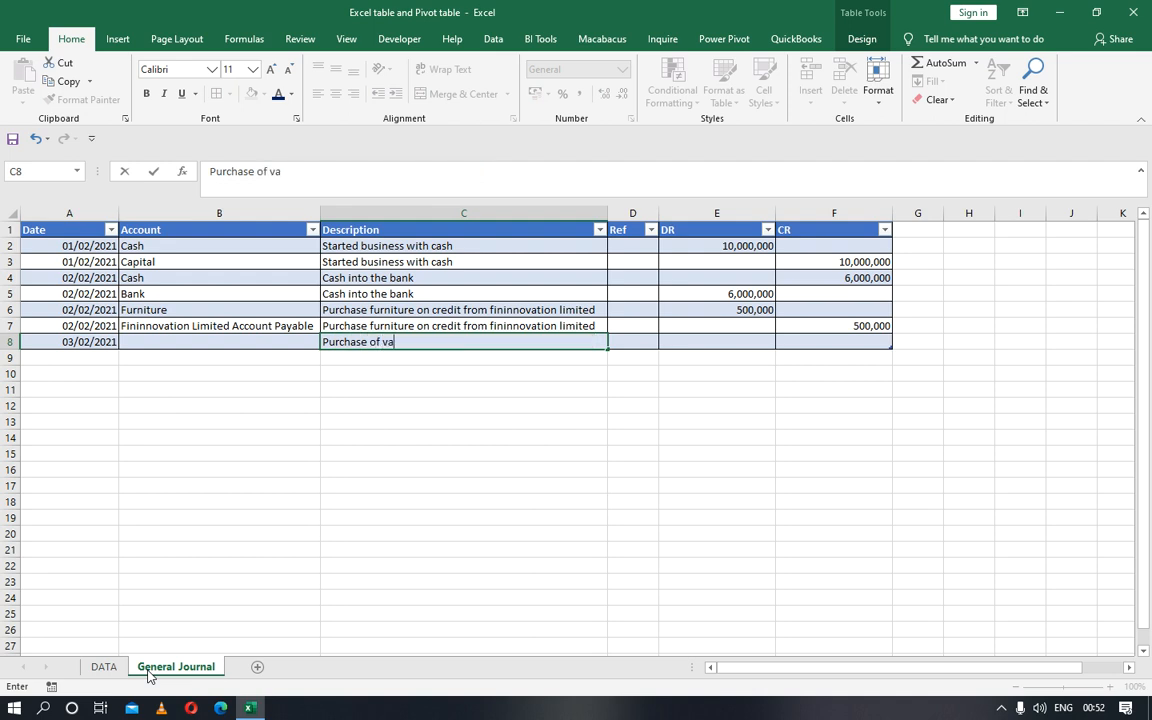
pyautogui.press('BackSpace')
pyautogui.write('by cheque')
pyautogui.press('Tab')
# Enter "Van" as the account in B8 of the General Journal.
pyautogui.press('Left')
pyautogui.press('Left')
pyautogui.press('Left')
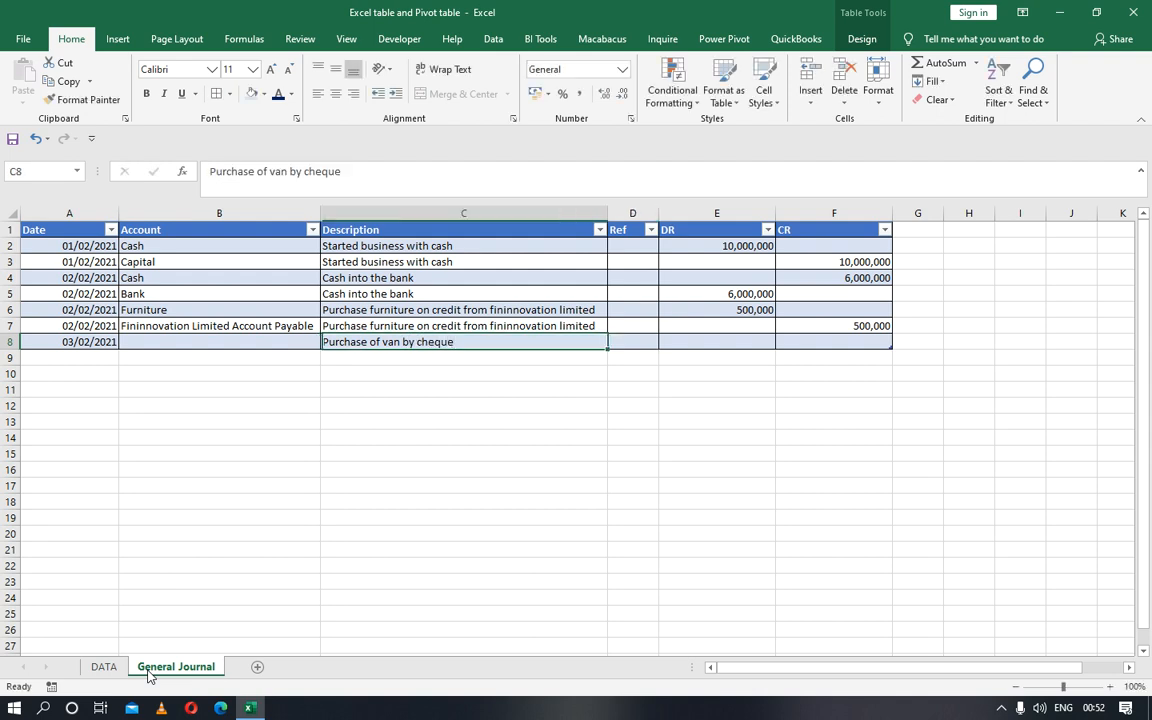
pyautogui.press('Right')
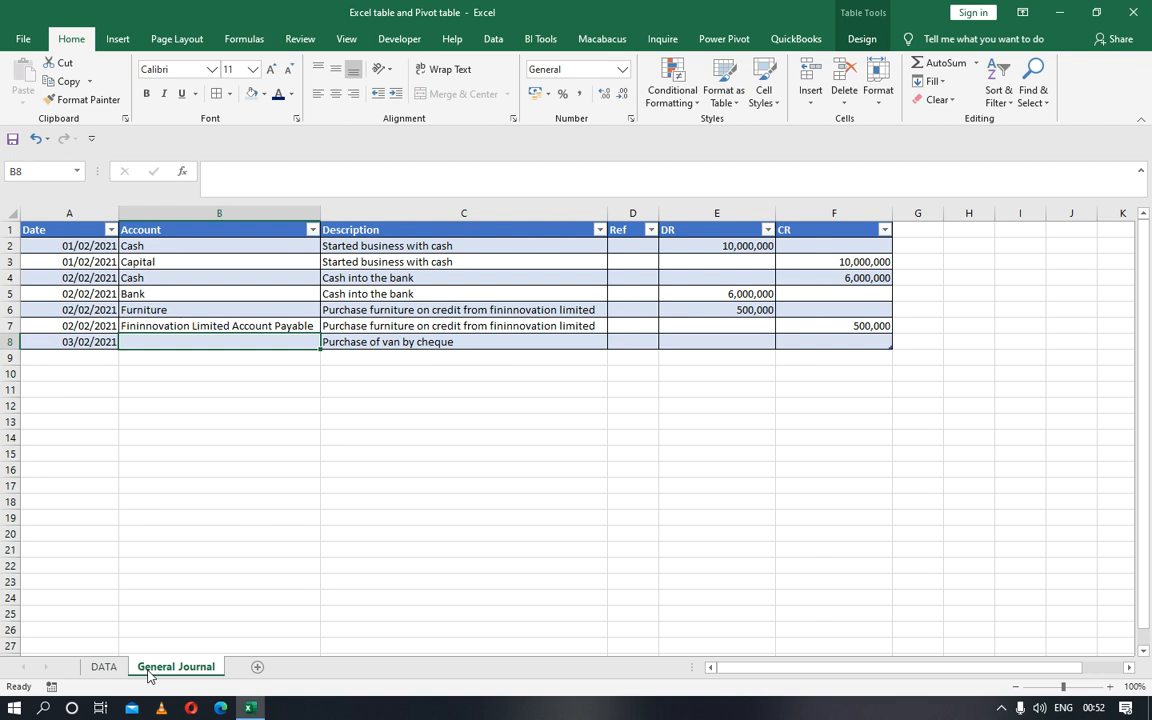
pyautogui.write('Van')
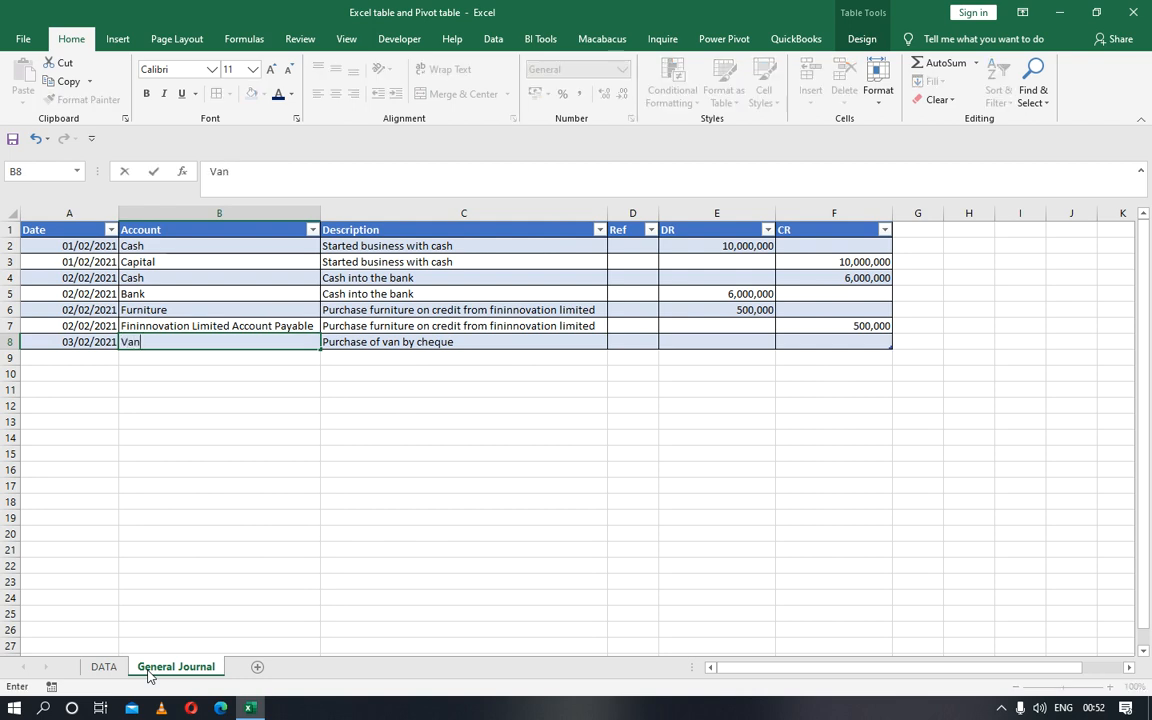
# Check the van's price on the DATA sheet and enter 4,200,000 as its DR amount in E8 of the General Journal.
pyautogui.press('Tab')
pyautogui.press('Tab')
pyautogui.press('Tab')
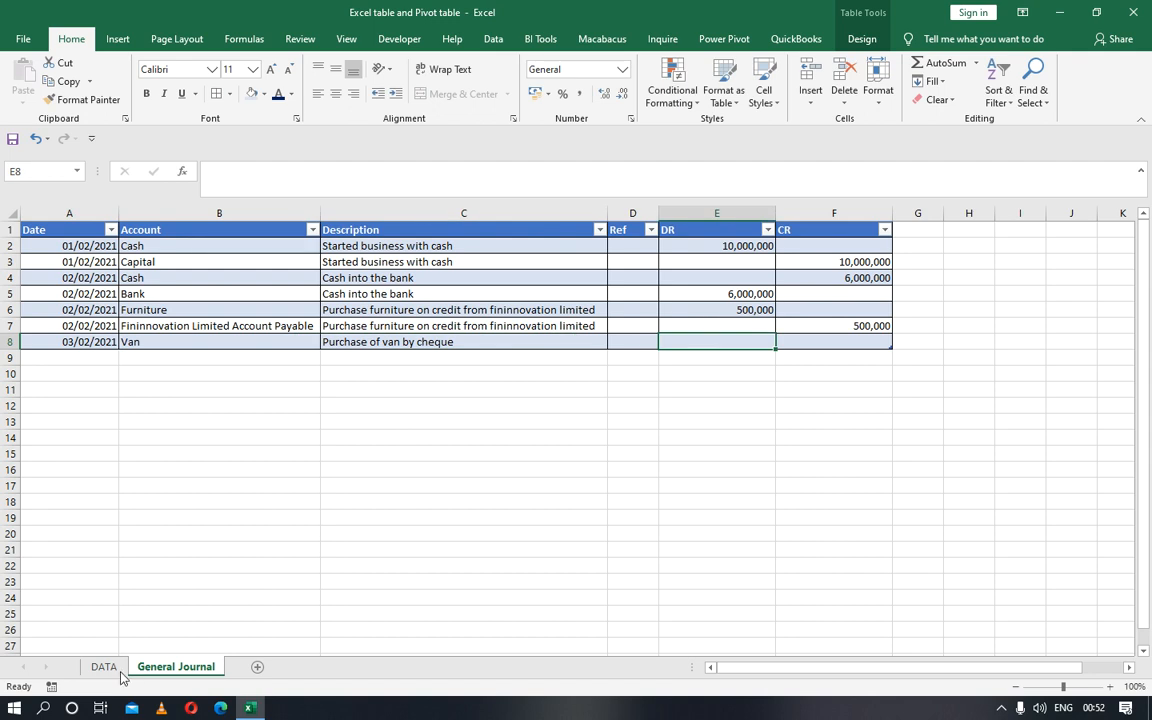
pyautogui.click(100, 667)
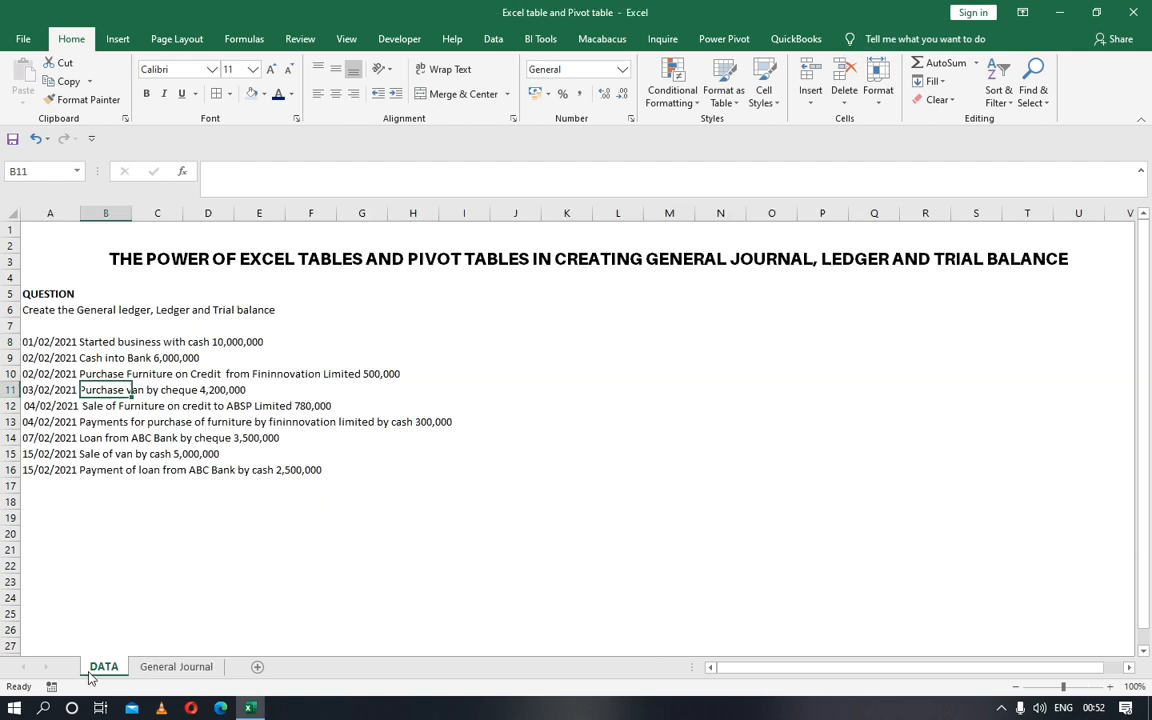
pyautogui.click(150, 669)
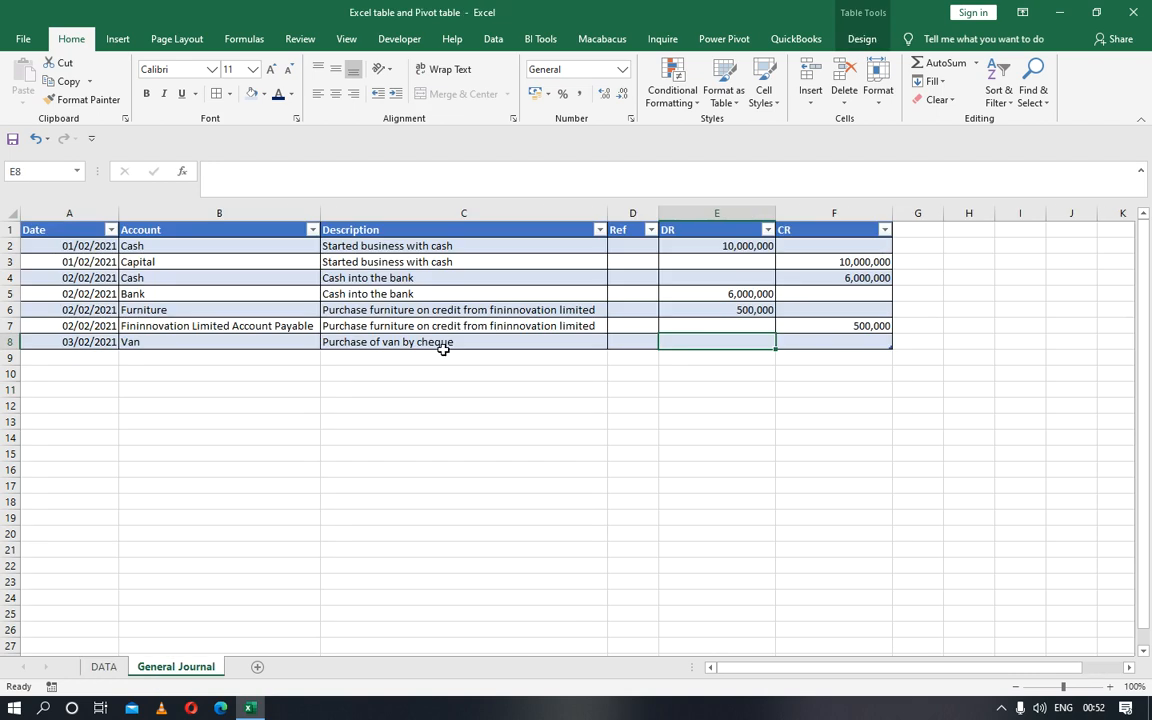
pyautogui.write('4,20')
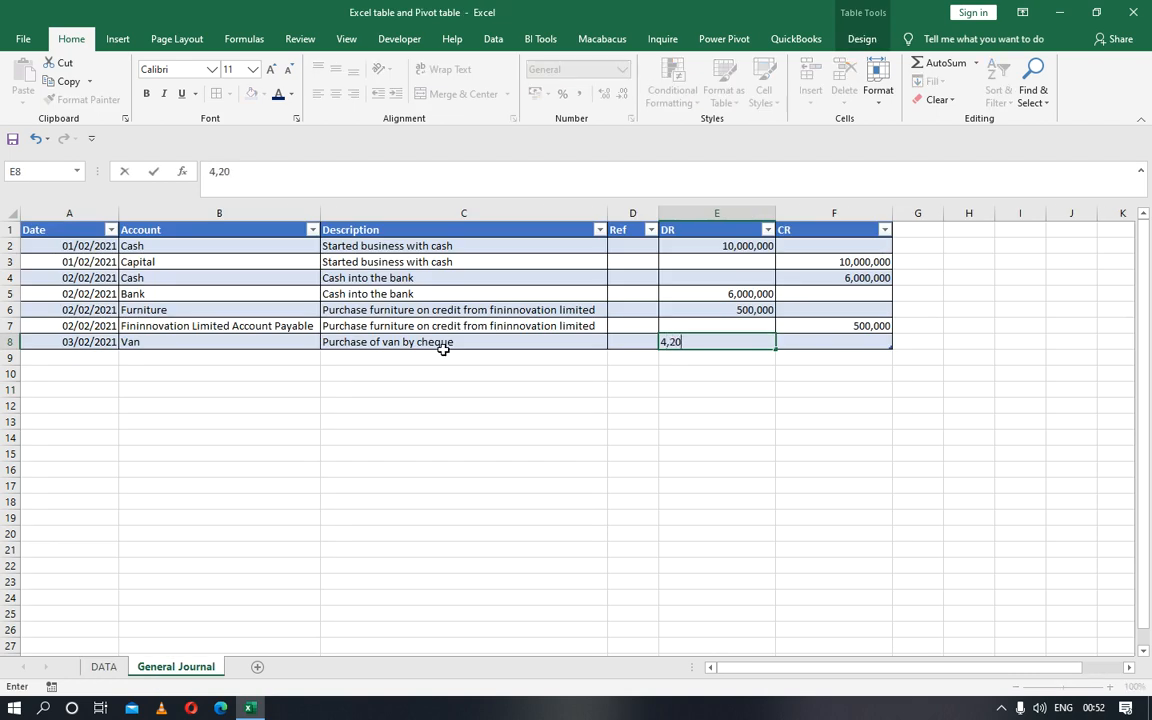
pyautogui.write('0,000')
pyautogui.press('Return')
# Enter 4,200,000 as the matching CR amount in F9.
pyautogui.press('Right')
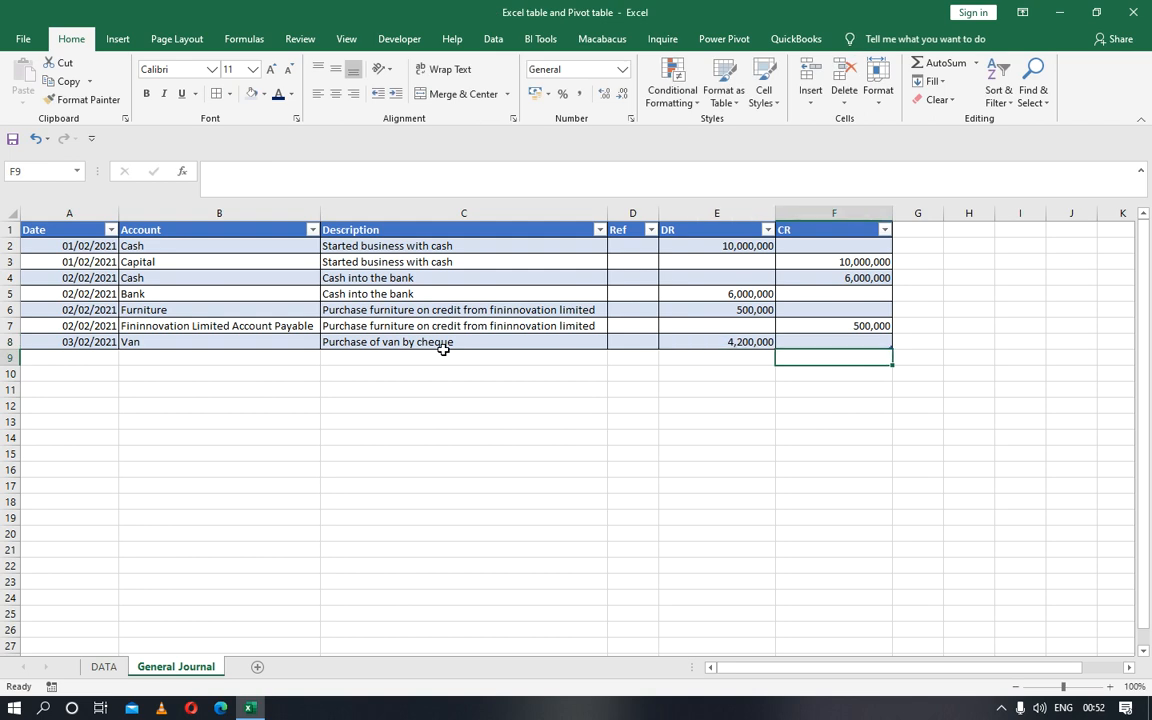
pyautogui.write('42,000')
pyautogui.press('BackSpace')
pyautogui.press('BackSpace')
pyautogui.press('BackSpace')
pyautogui.press('BackSpace')
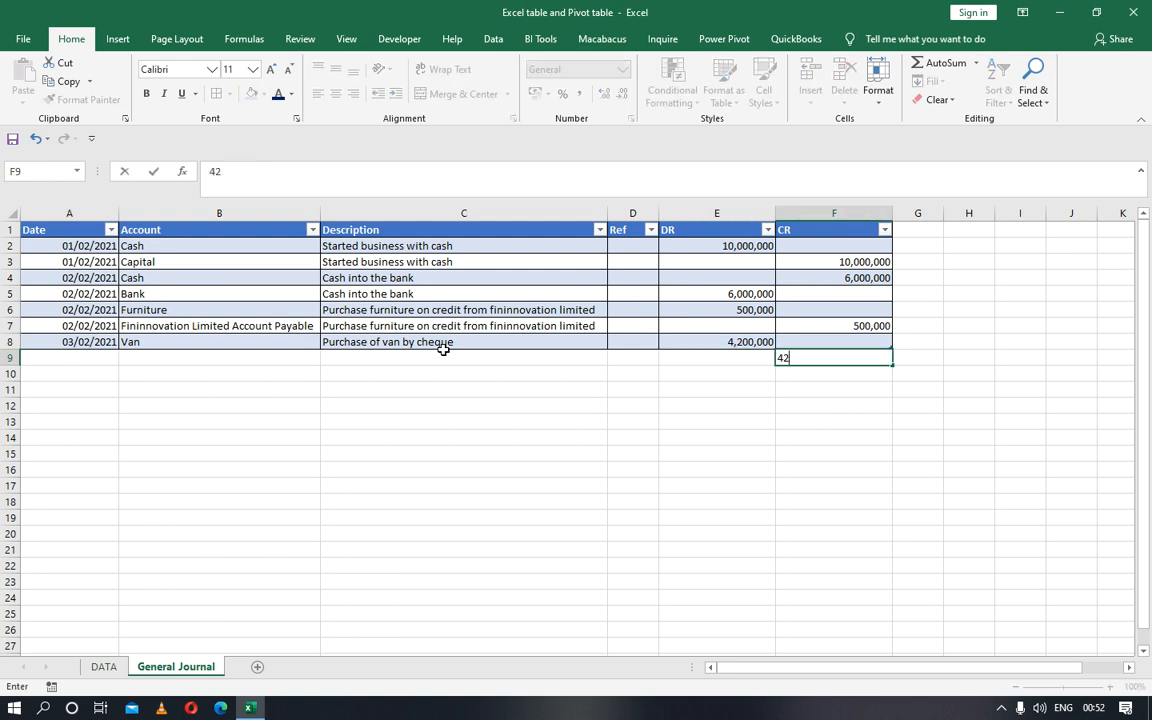
pyautogui.press('BackSpace')
pyautogui.write(',200,000')
pyautogui.press('Return')
# Fill the van purchase description from C8 down to C9 and enter "Bank" as the account in B9.
pyautogui.click(445, 356)
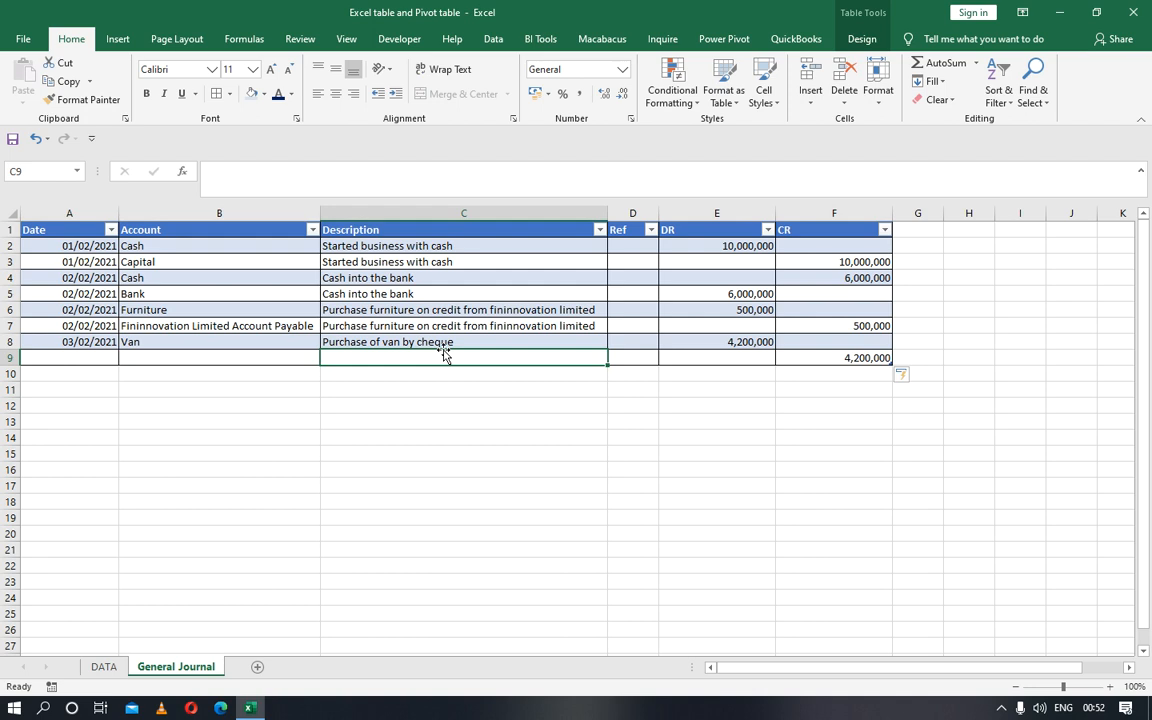
pyautogui.moveTo(445, 356); pyautogui.dragTo(443, 345)
pyautogui.hotkey('ctrl', 'd')
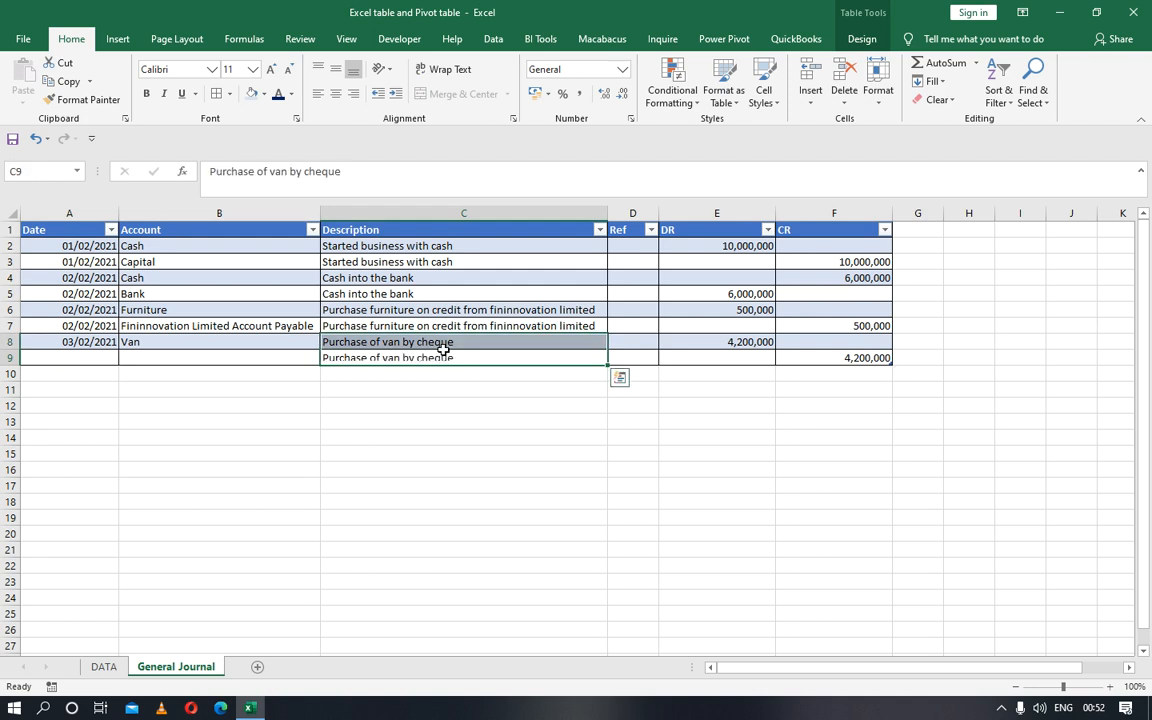
pyautogui.press('Left')
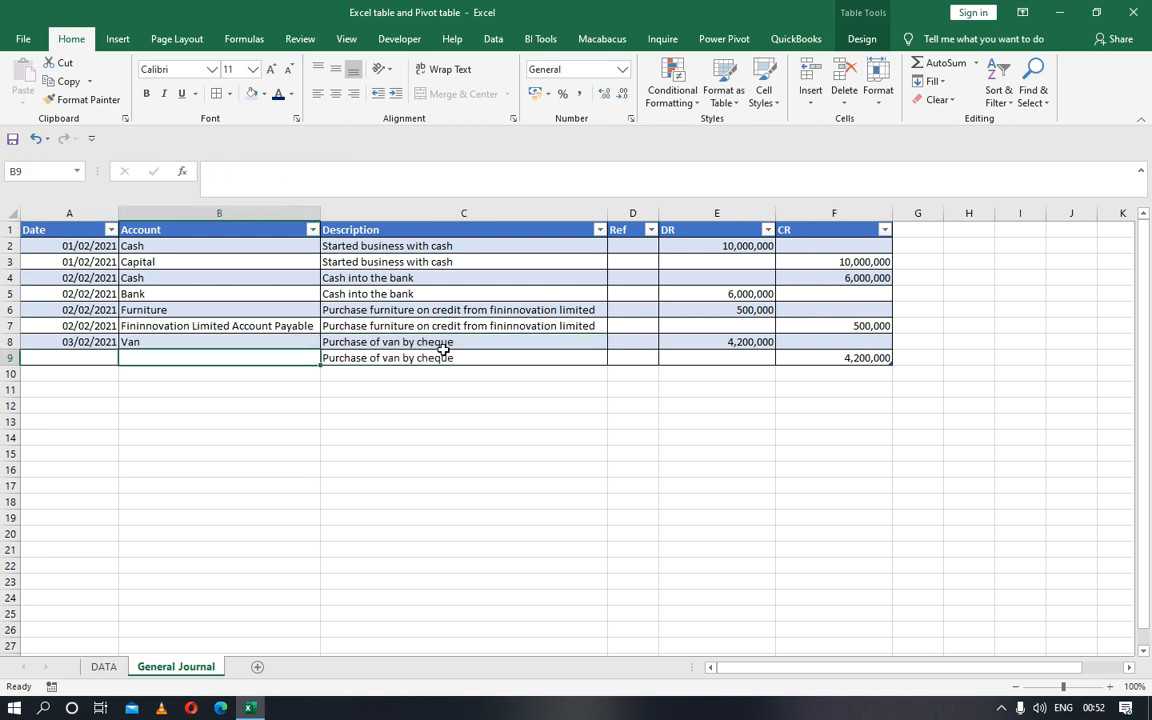
pyautogui.write('Bank')
# Fill the van purchase date from A8 down to A9.
pyautogui.press('Left')
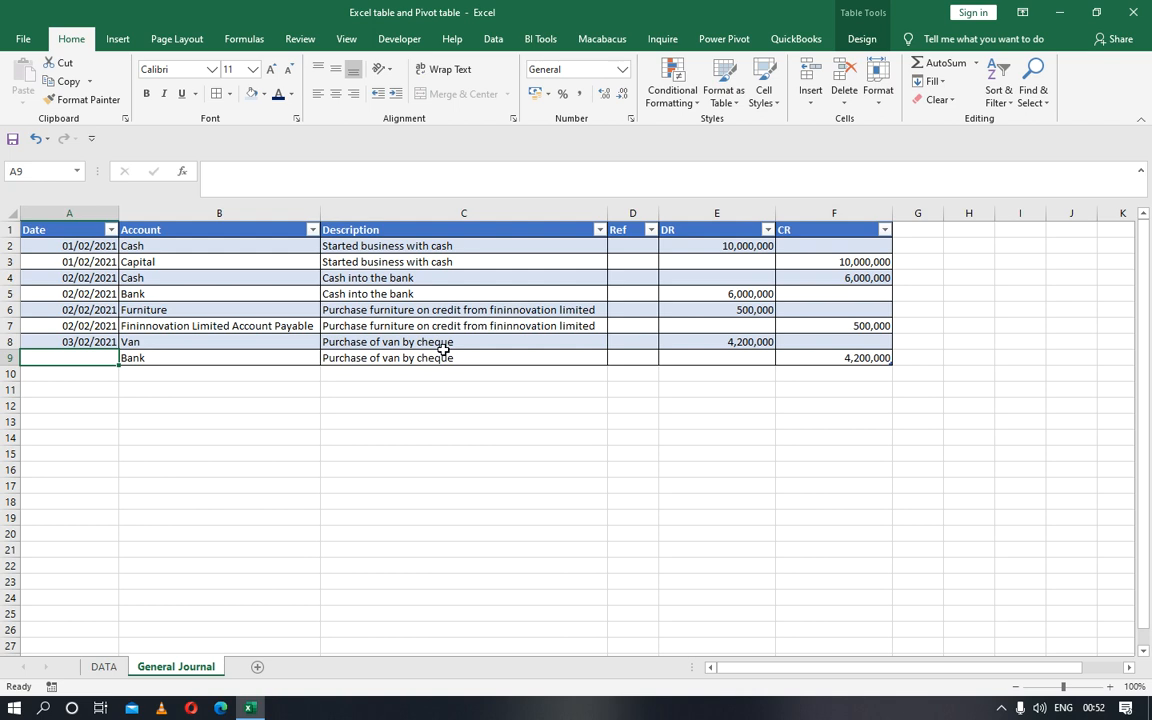
pyautogui.hotkey('shift', 'Up')
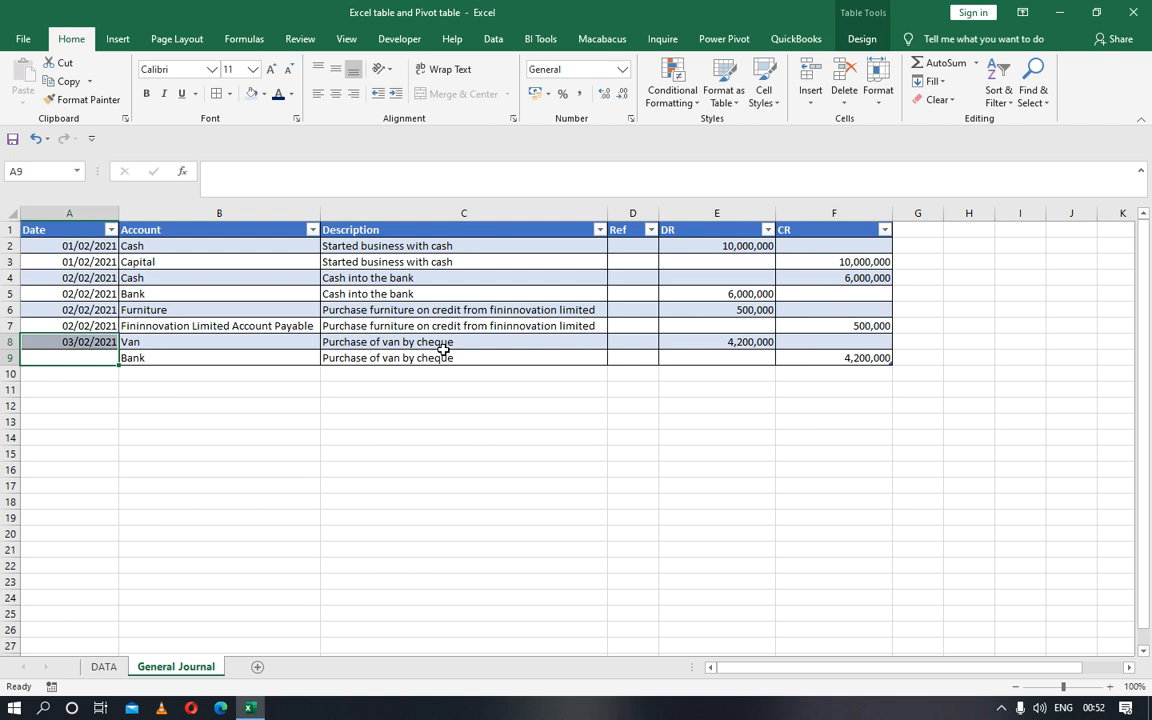
pyautogui.hotkey('ctrl', 'd')
pyautogui.press('Down')
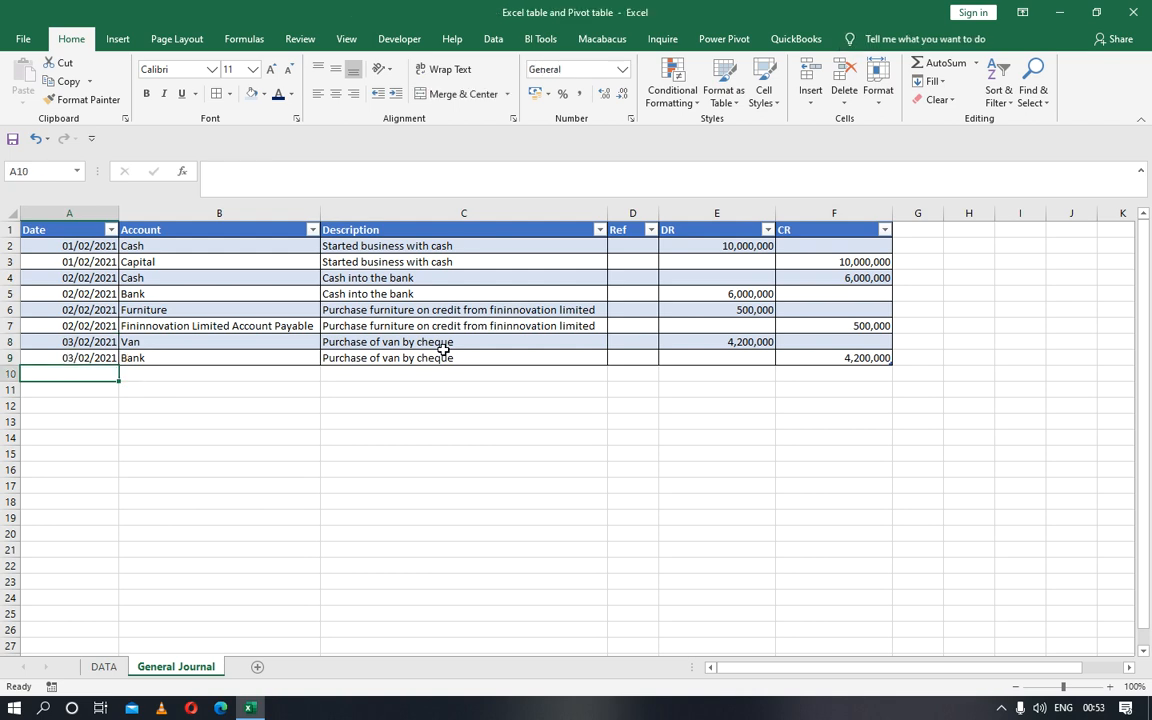
# Number the journal entries in pairs in the Ref column, entering 1, 1, 2, 2, 3, 3, 4, 4 in D2 to D9.
pyautogui.press('Right')
pyautogui.press('Right')
pyautogui.press('Right')
pyautogui.press('Right')
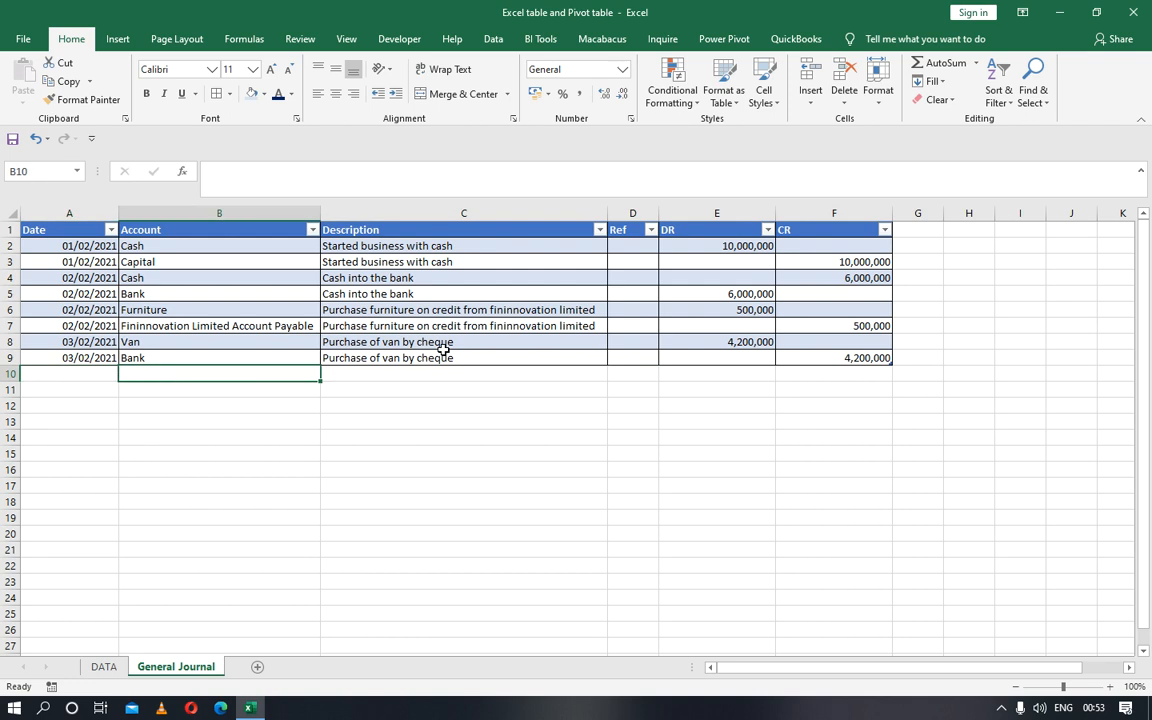
pyautogui.press('Up')
pyautogui.press('Up')
pyautogui.press('Up')
pyautogui.press('Up')
pyautogui.press('Up')
pyautogui.press('Up')
pyautogui.press('Up')
pyautogui.press('Up')
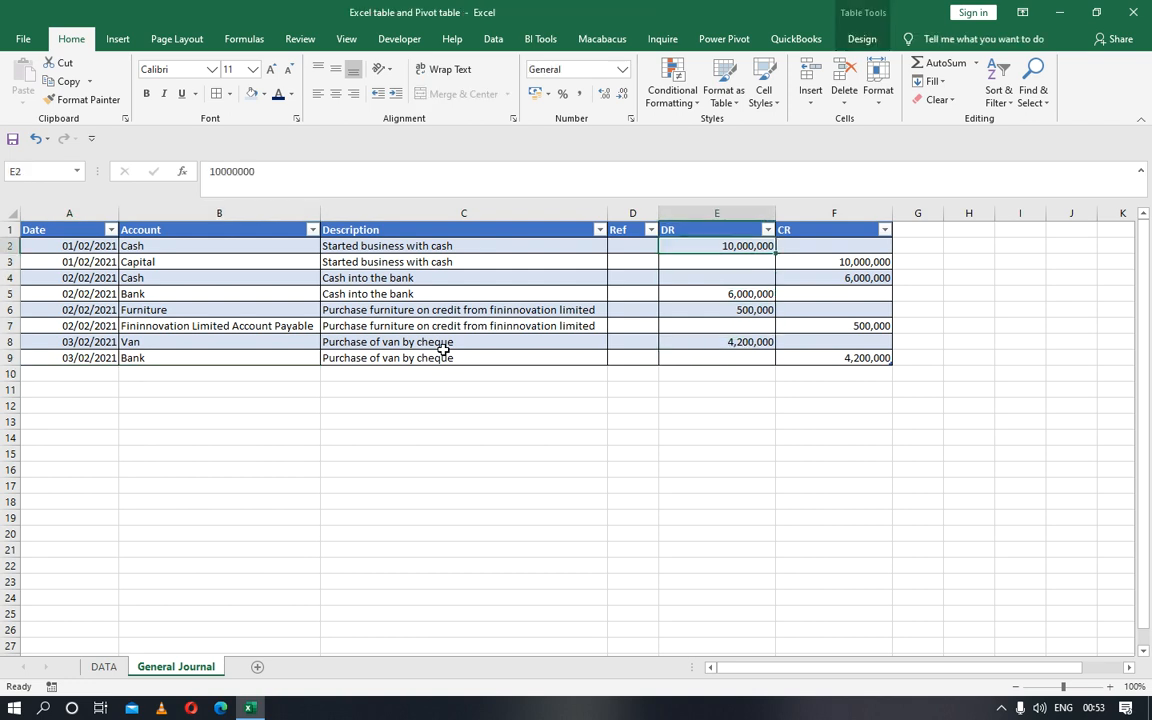
pyautogui.press('Left')
pyautogui.write('1')
pyautogui.press('Return')
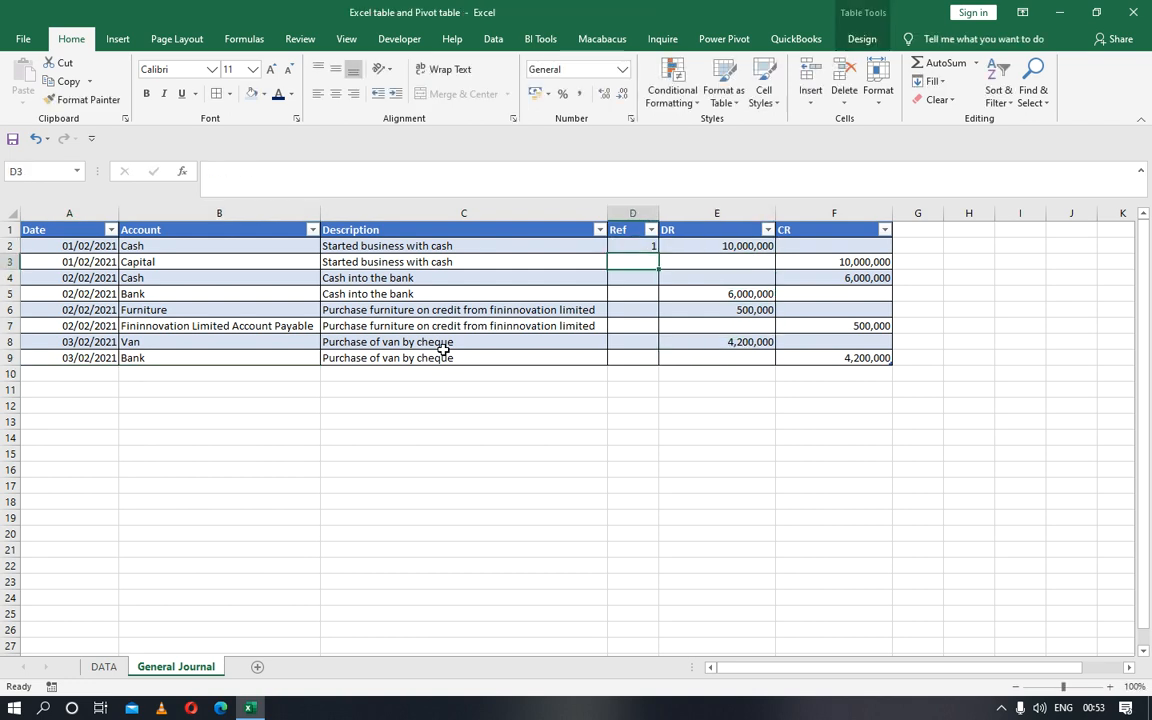
pyautogui.write('1')
pyautogui.press('Return')
pyautogui.write('2')
pyautogui.press('Return')
pyautogui.write('2')
pyautogui.press('Return')
pyautogui.write('3')
pyautogui.press('Return')
pyautogui.write('3')
pyautogui.press('Return')
pyautogui.write('4')
pyautogui.press('Return')
pyautogui.write('4')
pyautogui.press('Return')
# Read the furniture sale in row 12 of the DATA sheet and enter "Sale of furniture on credit to ABSP limited" in C10 of the General Journal.
pyautogui.press('Left')
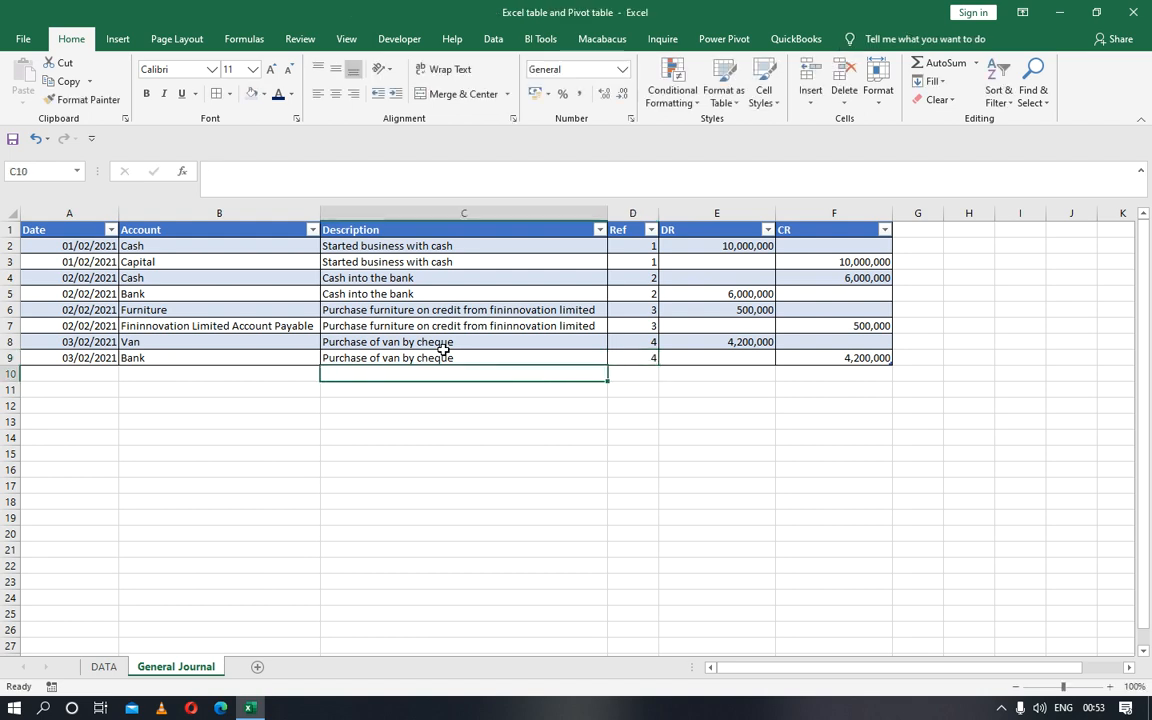
pyautogui.press('Left')
pyautogui.press('Left')
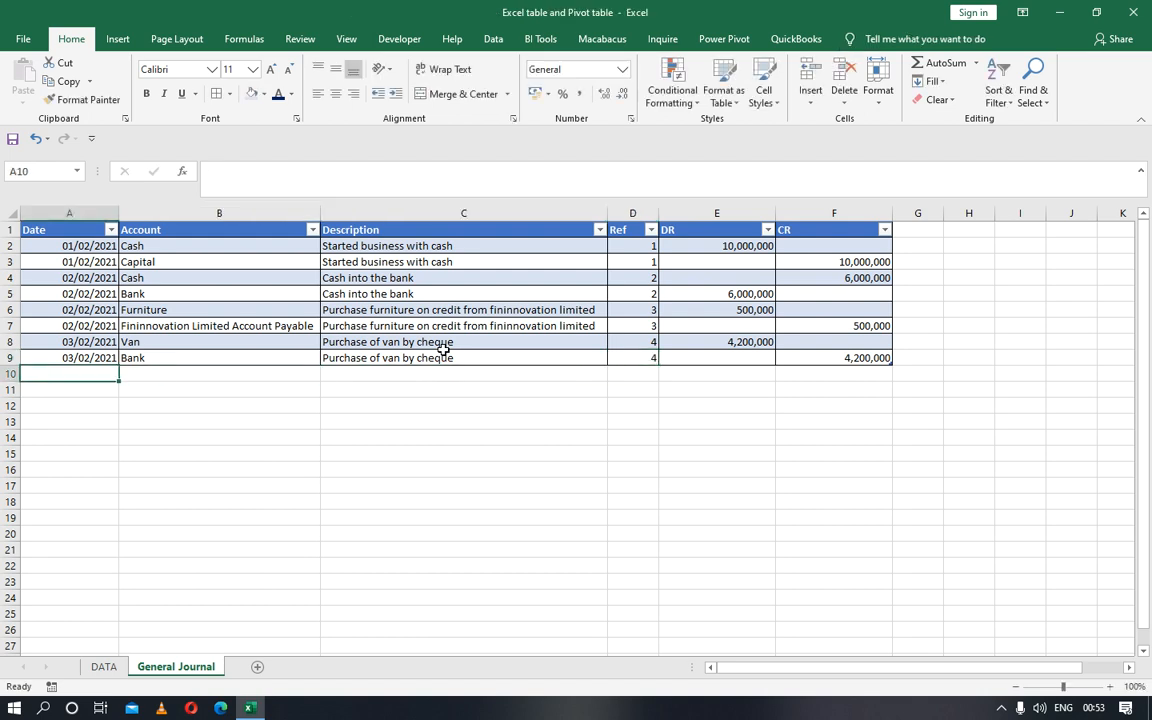
pyautogui.click(104, 667)
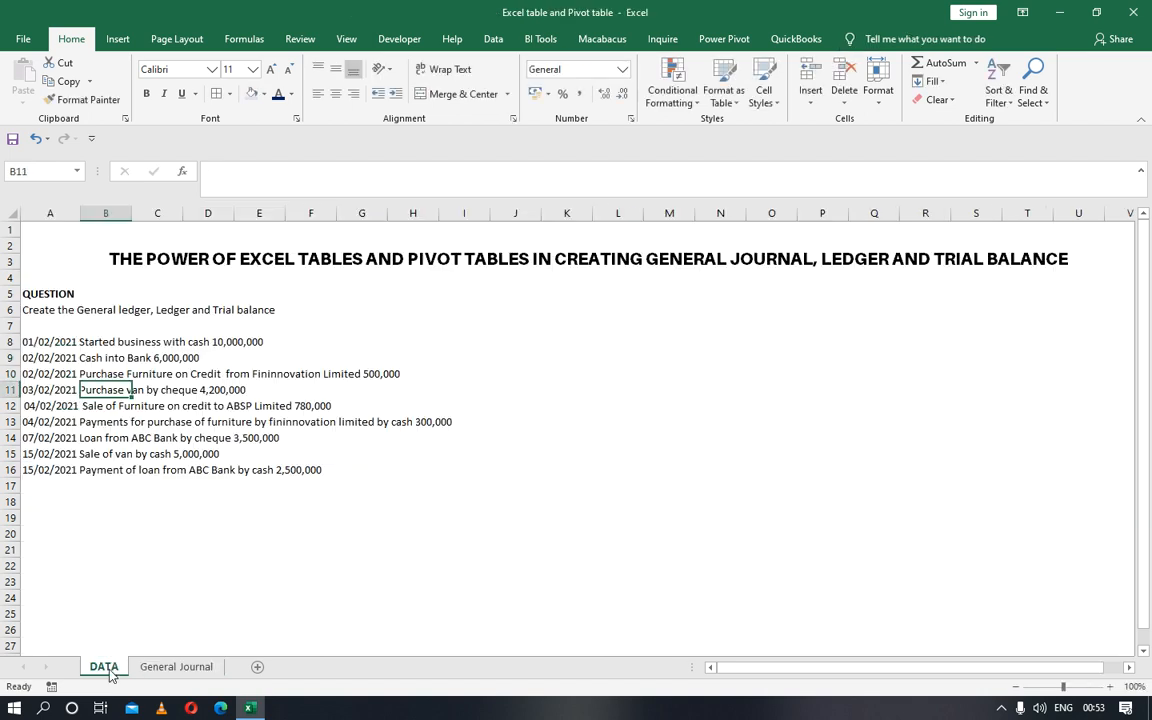
pyautogui.click(54, 406)
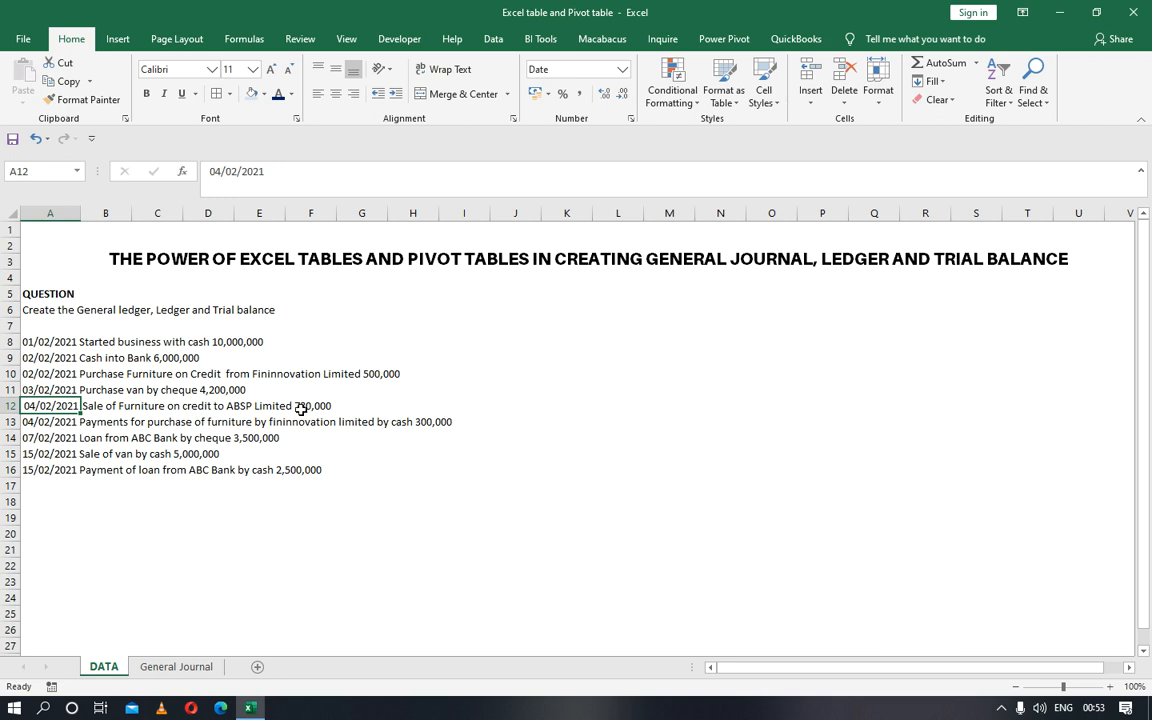
pyautogui.click(162, 668)
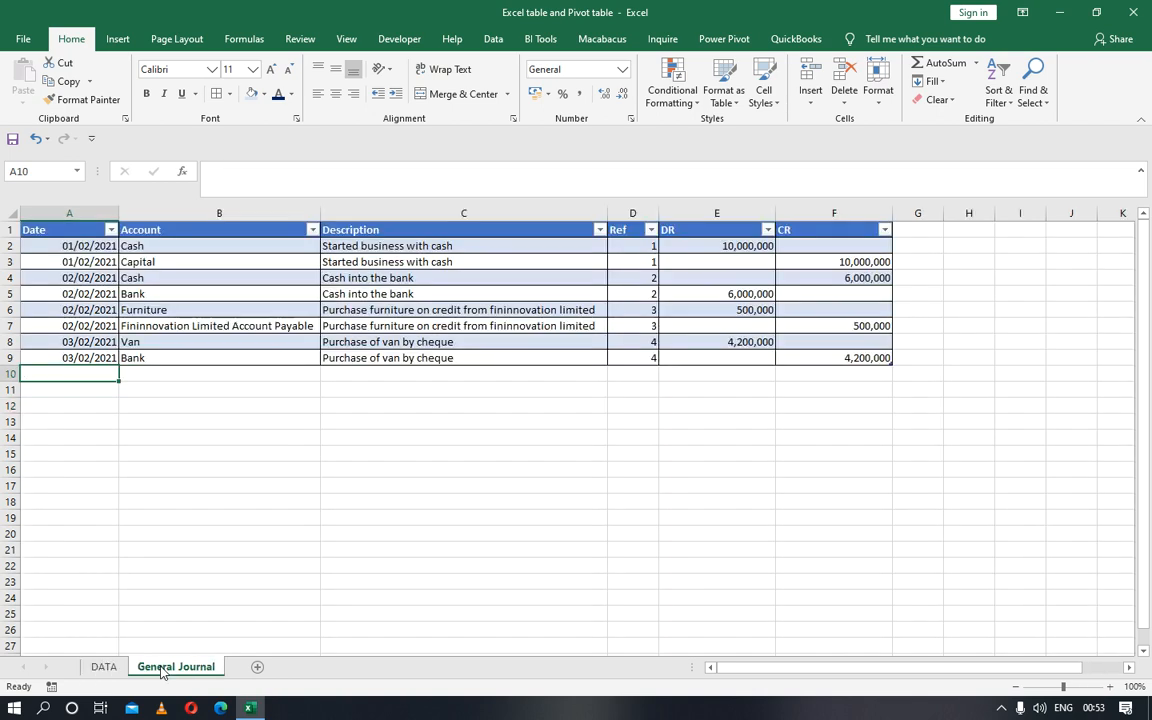
pyautogui.write('Sa')
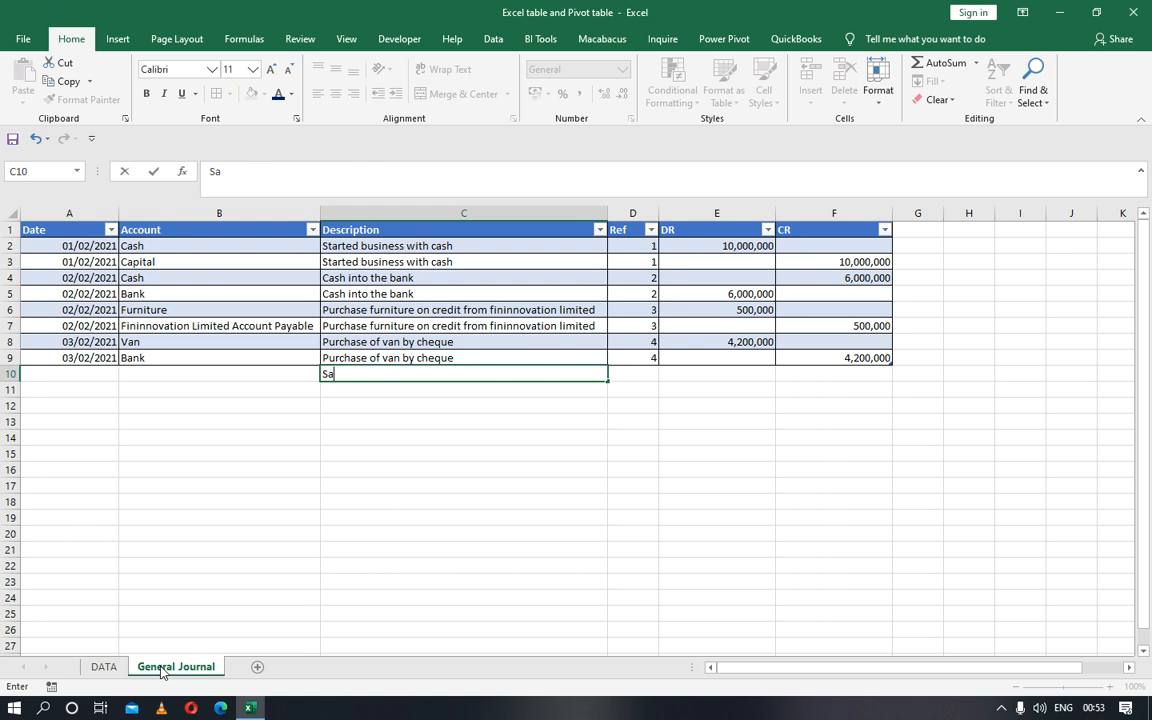
pyautogui.write('le of furniture ')
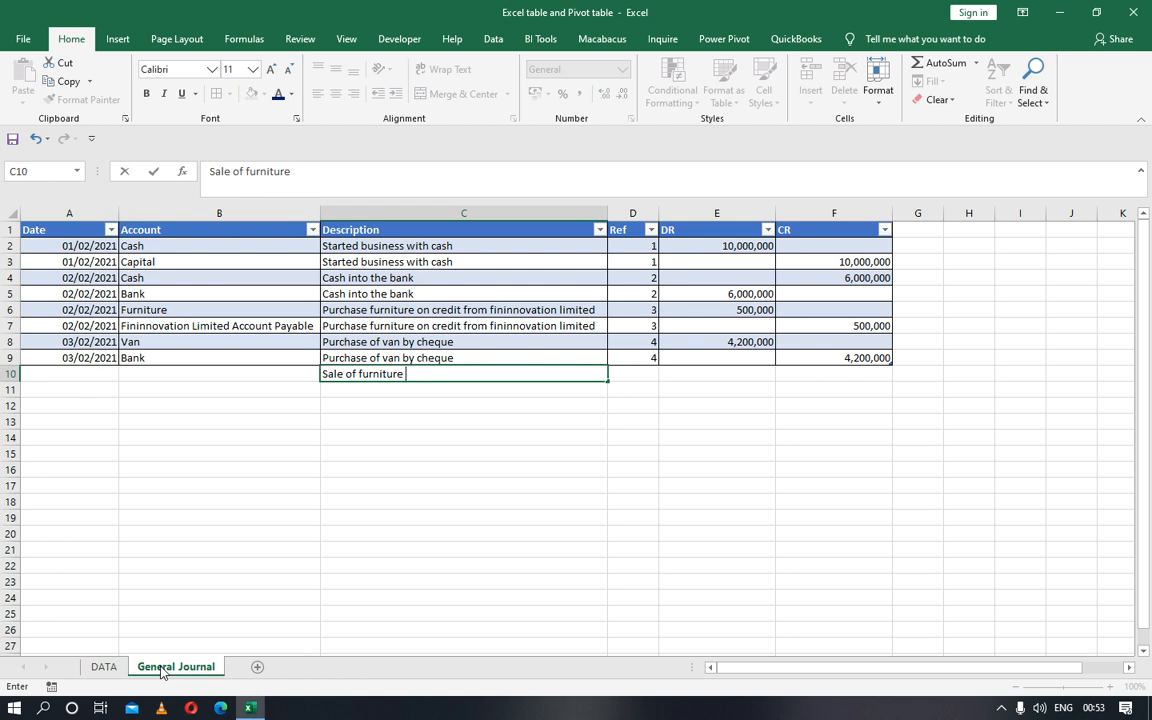
pyautogui.write('on credit to a')
pyautogui.press('BackSpace')
pyautogui.write('ABSP')
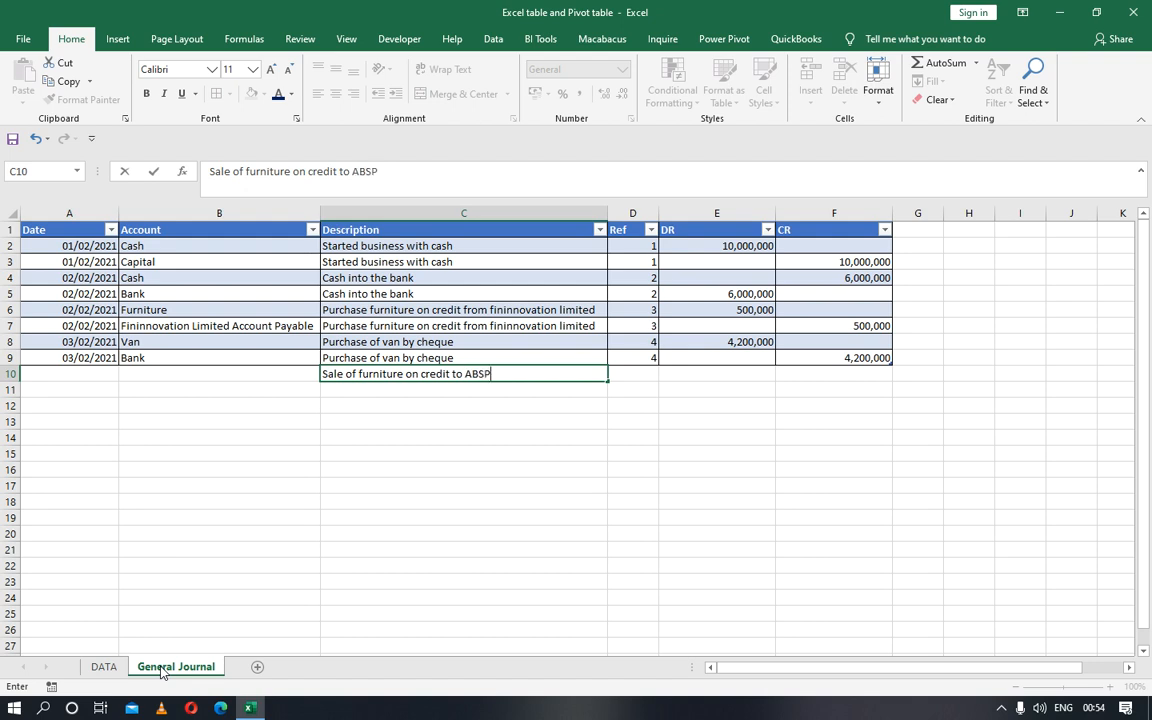
pyautogui.write(' limited')
pyautogui.press('Tab')
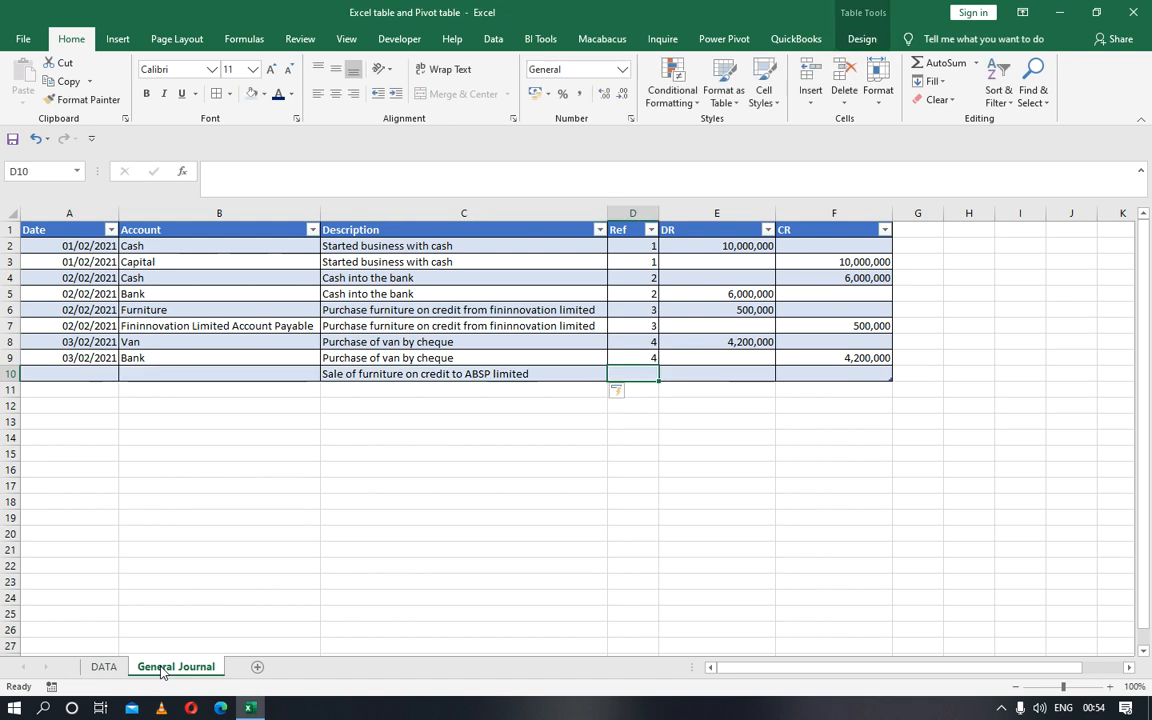
# Enter 5 as the Ref in D10 and "Sales" as the account in B10.
pyautogui.write('5')
pyautogui.press('Tab')
pyautogui.press('Left')
pyautogui.press('Left')
pyautogui.press('Left')
pyautogui.press('Left')
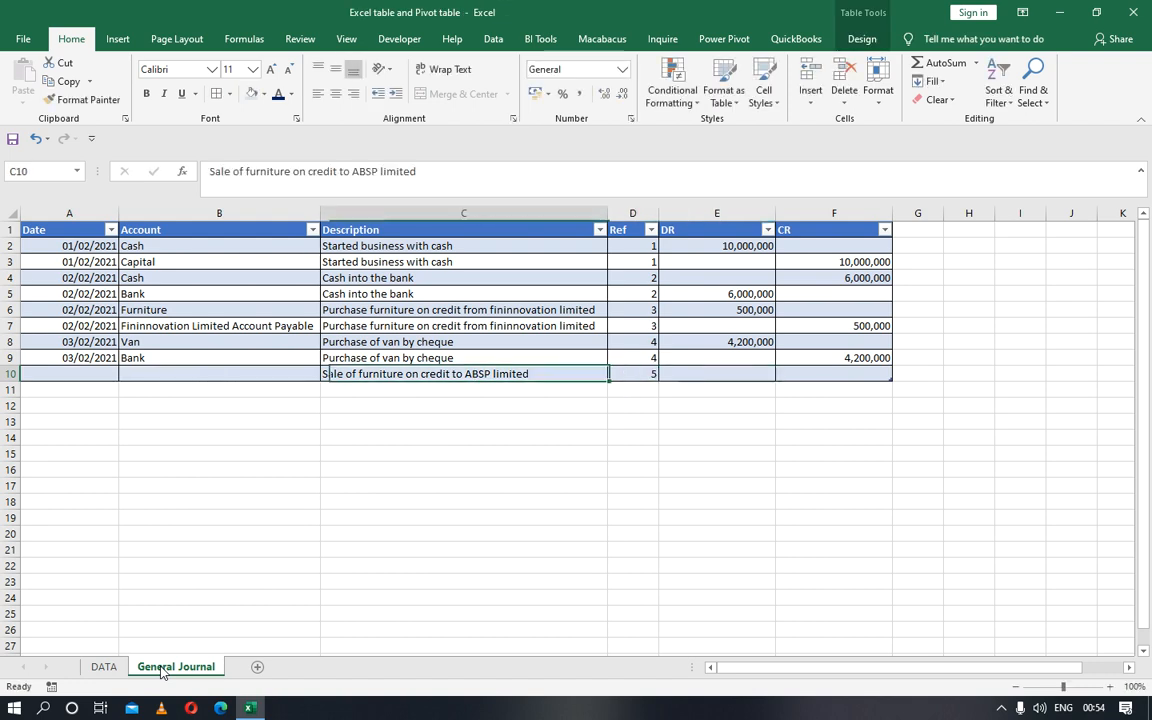
pyautogui.press('Right')
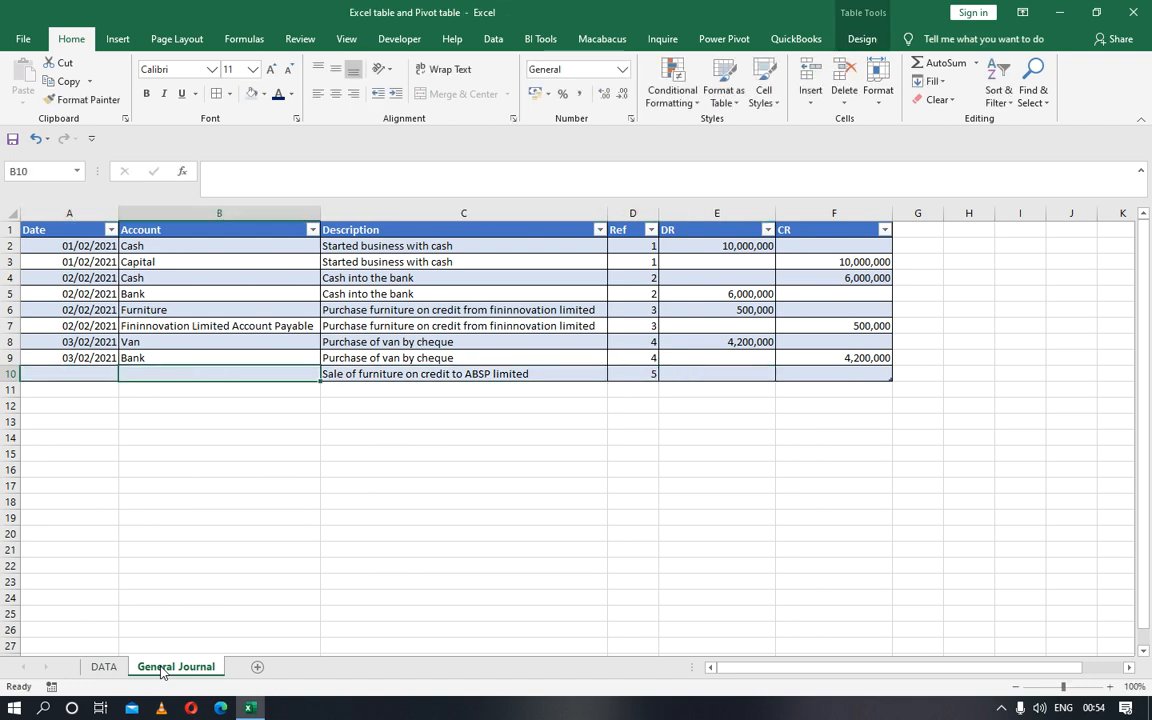
pyautogui.write('Sales')
# Check the furniture sale's date on the DATA sheet and enter 04/02/2021 in A10 of the General Journal.
pyautogui.press('Left')
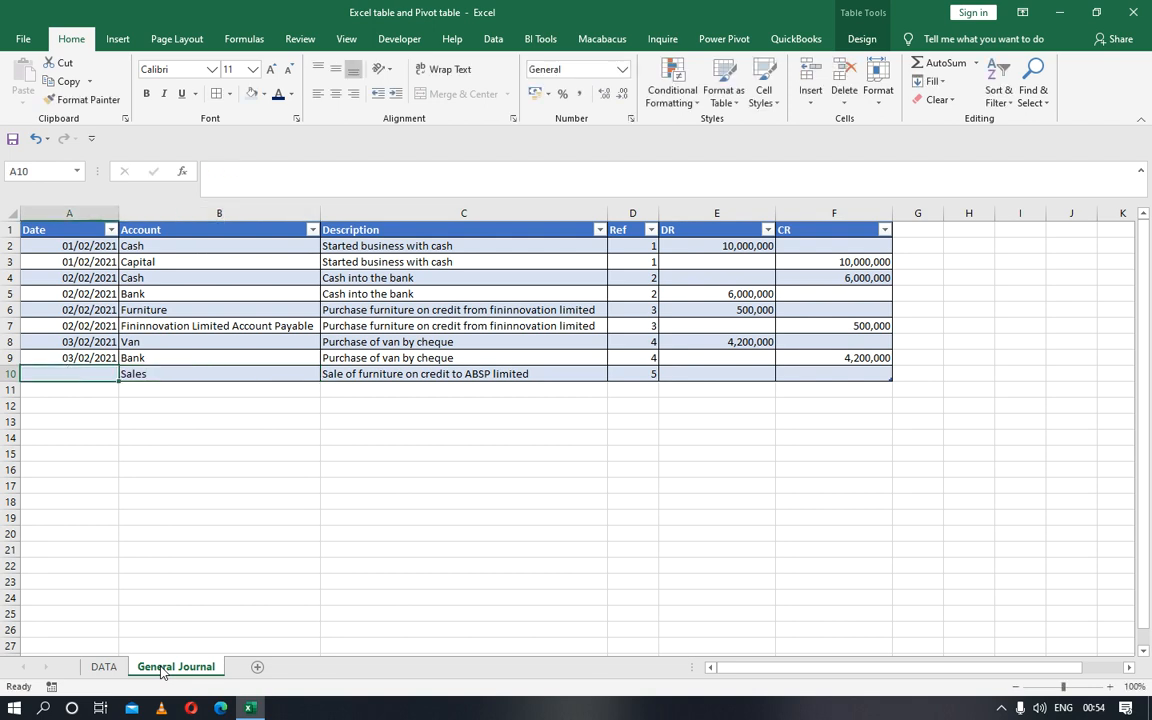
pyautogui.click(115, 669)
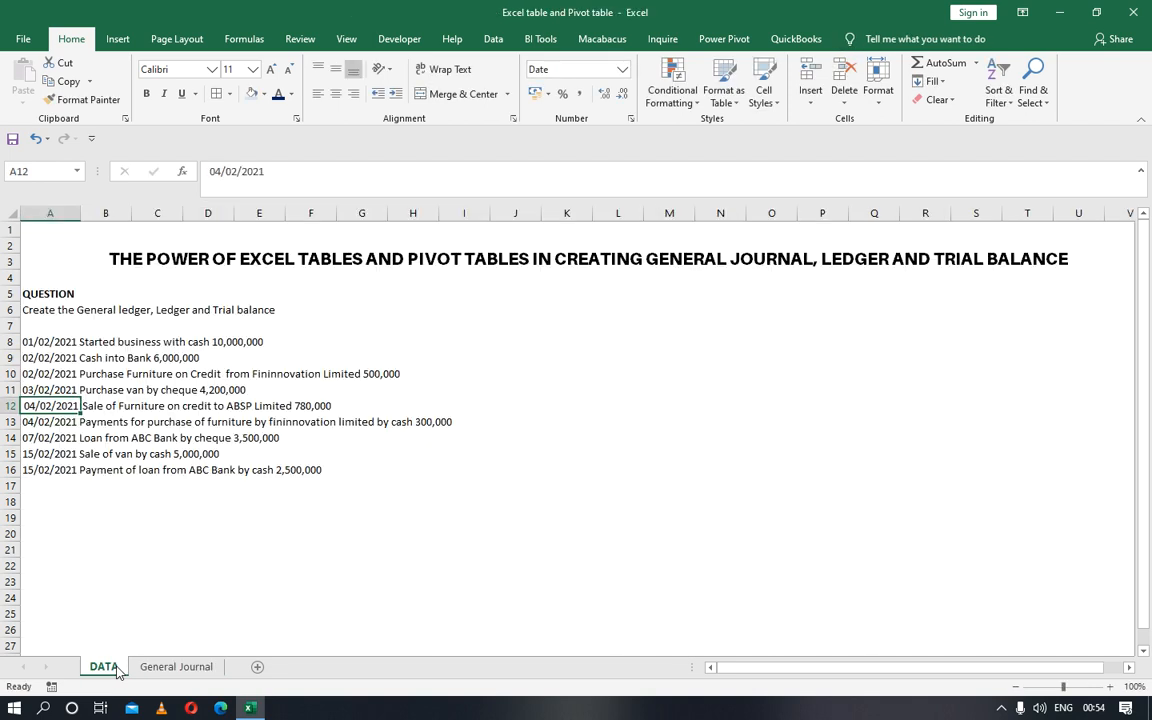
pyautogui.click(150, 668)
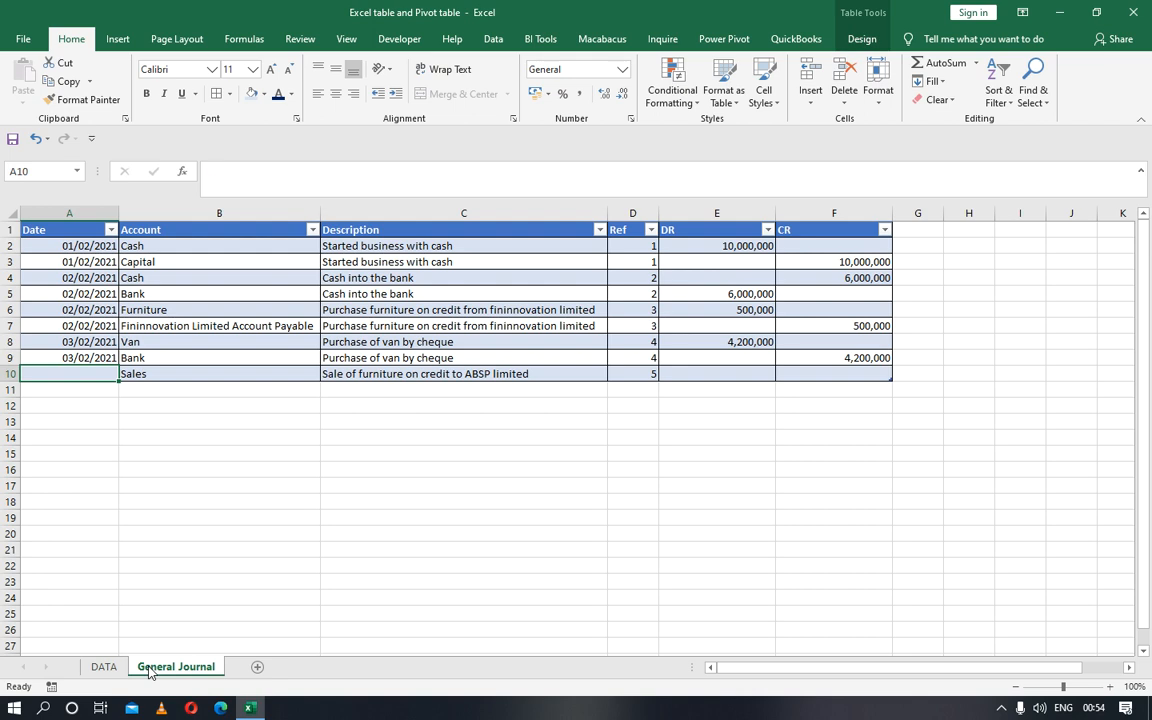
pyautogui.write('04/02/2021')
pyautogui.press('Tab')
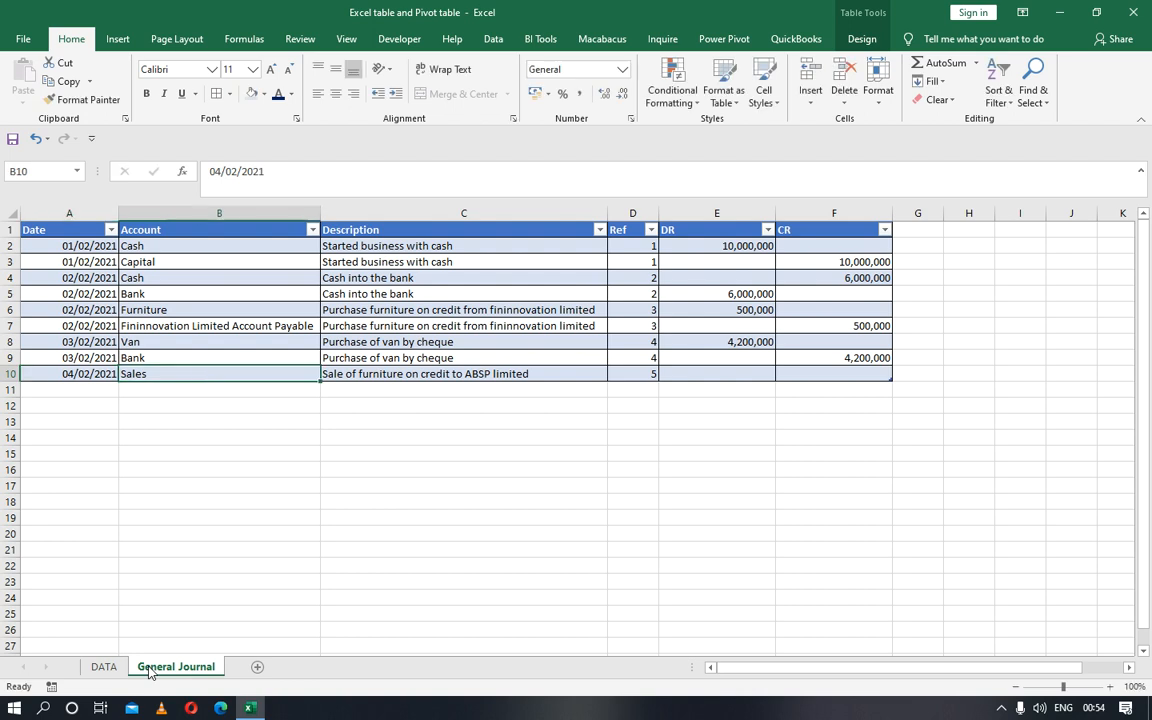
# Check the amount of the furniture sale to ABSP Limited on the DATA sheet and return to the General Journal.
pyautogui.press('Tab')
pyautogui.press('Tab')
pyautogui.press('Tab')
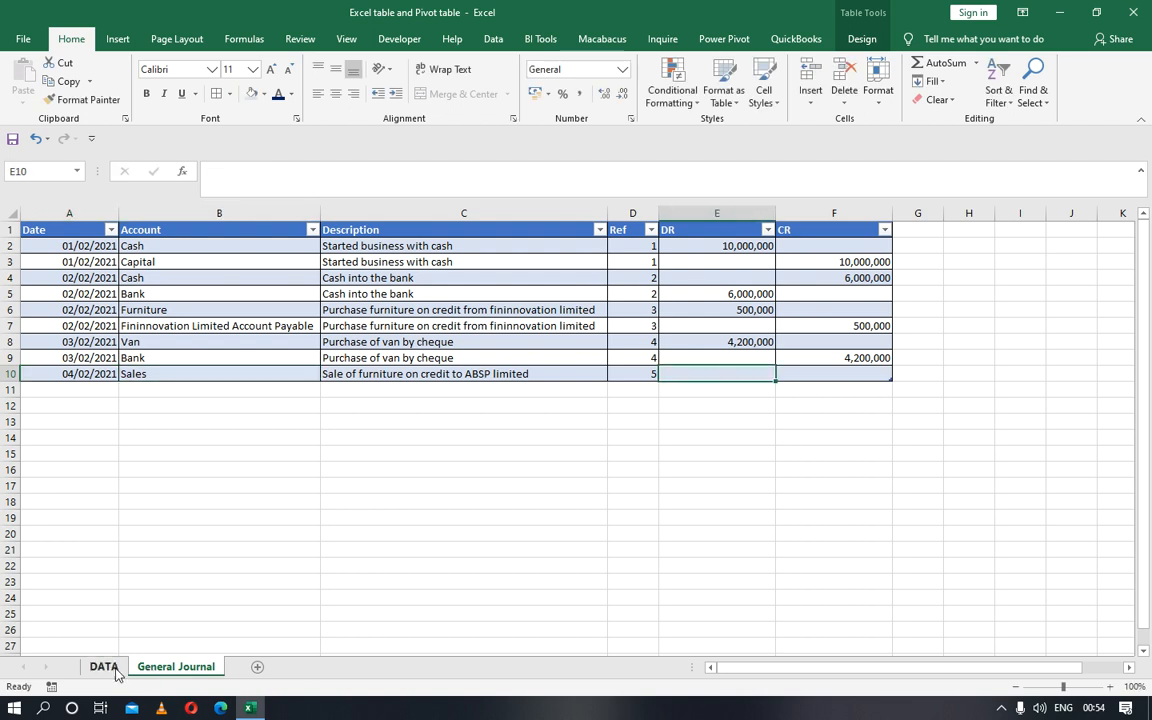
pyautogui.click(112, 670)
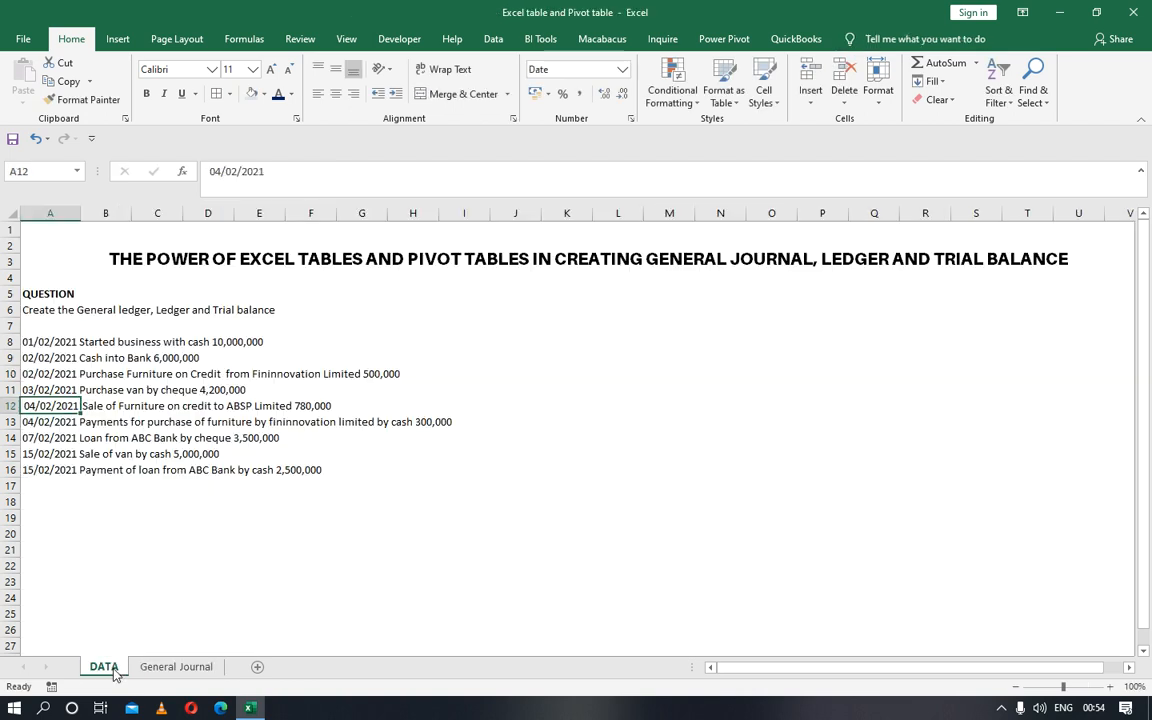
pyautogui.click(183, 670)
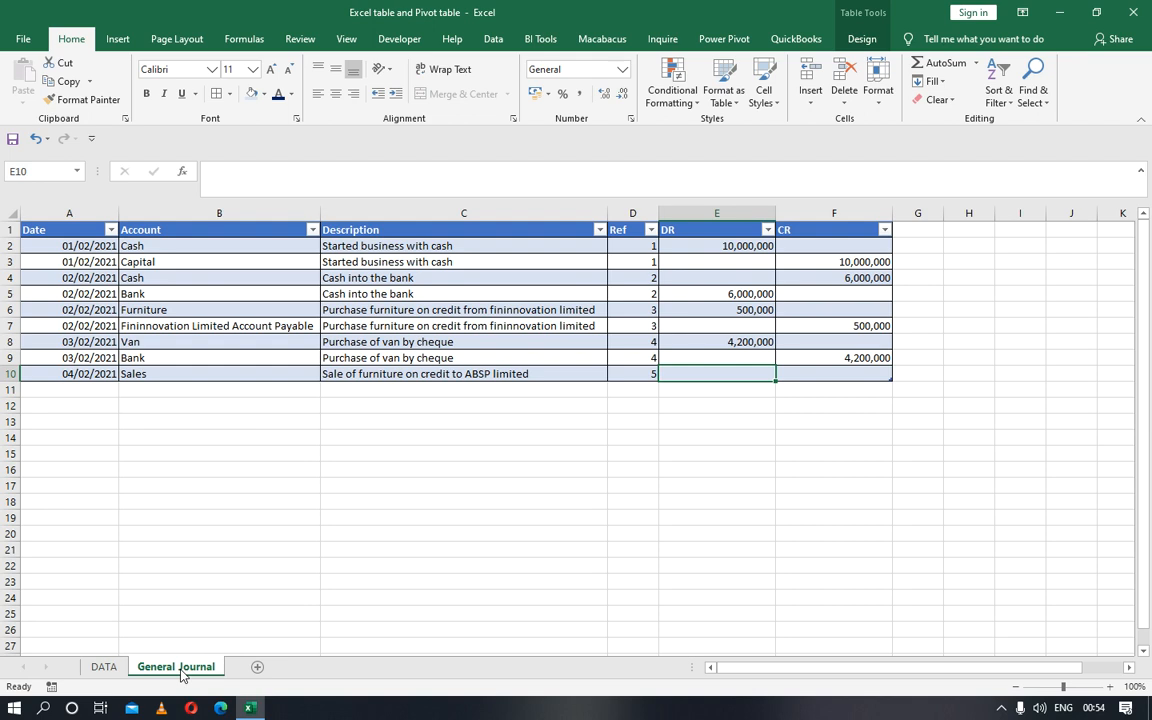
pyautogui.write('780')
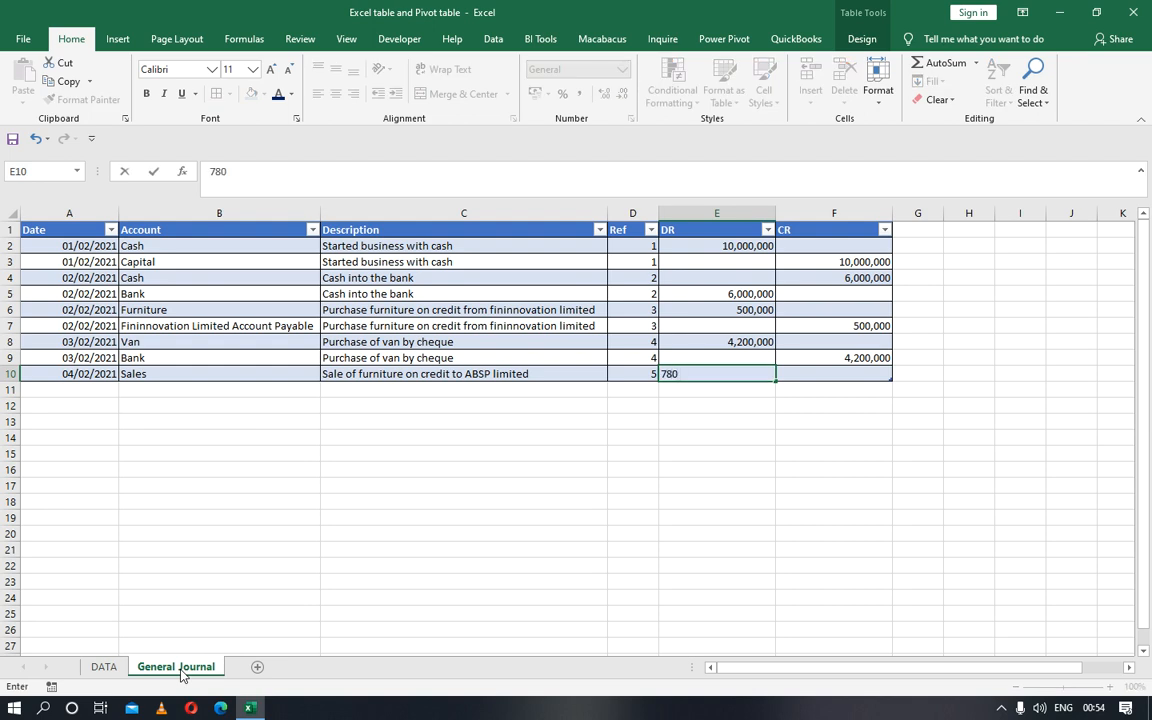
pyautogui.write('000')
pyautogui.press('Left')
pyautogui.press('Left')
pyautogui.press('Left')
pyautogui.press('Left')
pyautogui.press('Right')
pyautogui.press('Right')
pyautogui.press('Right')
pyautogui.press('Right')
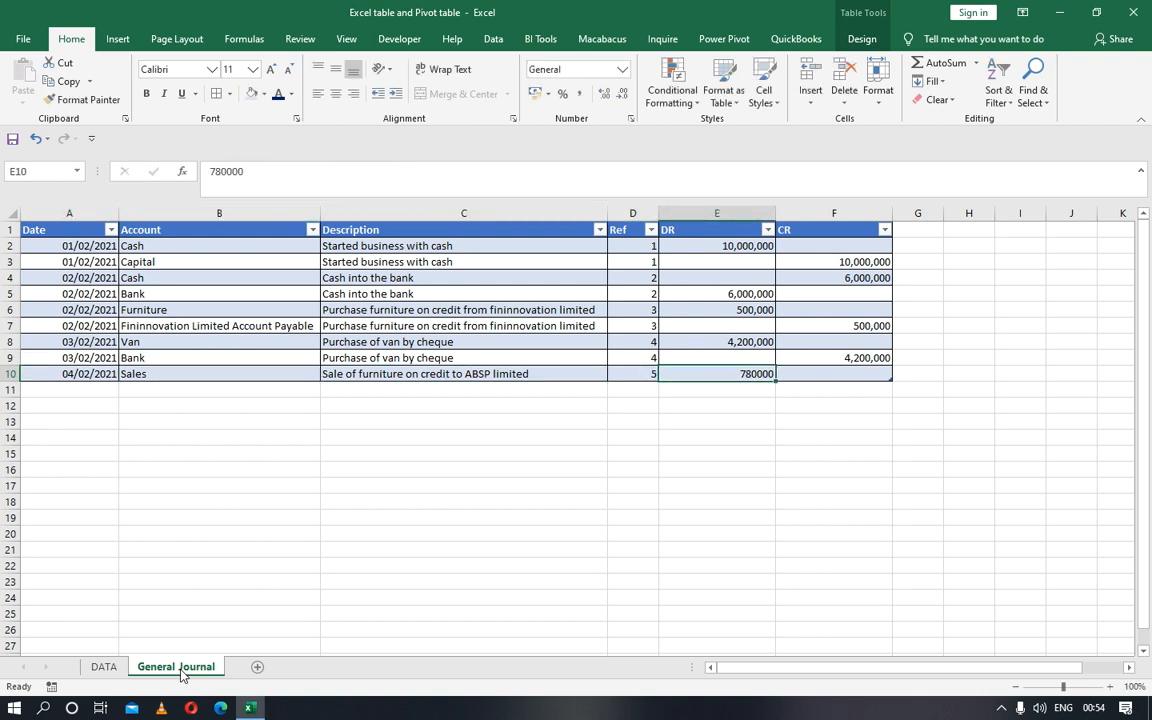
pyautogui.press('Delete')
# Enter 780,000 as the credit amount of the furniture sale in F10.
pyautogui.press('Right')
pyautogui.write('780')
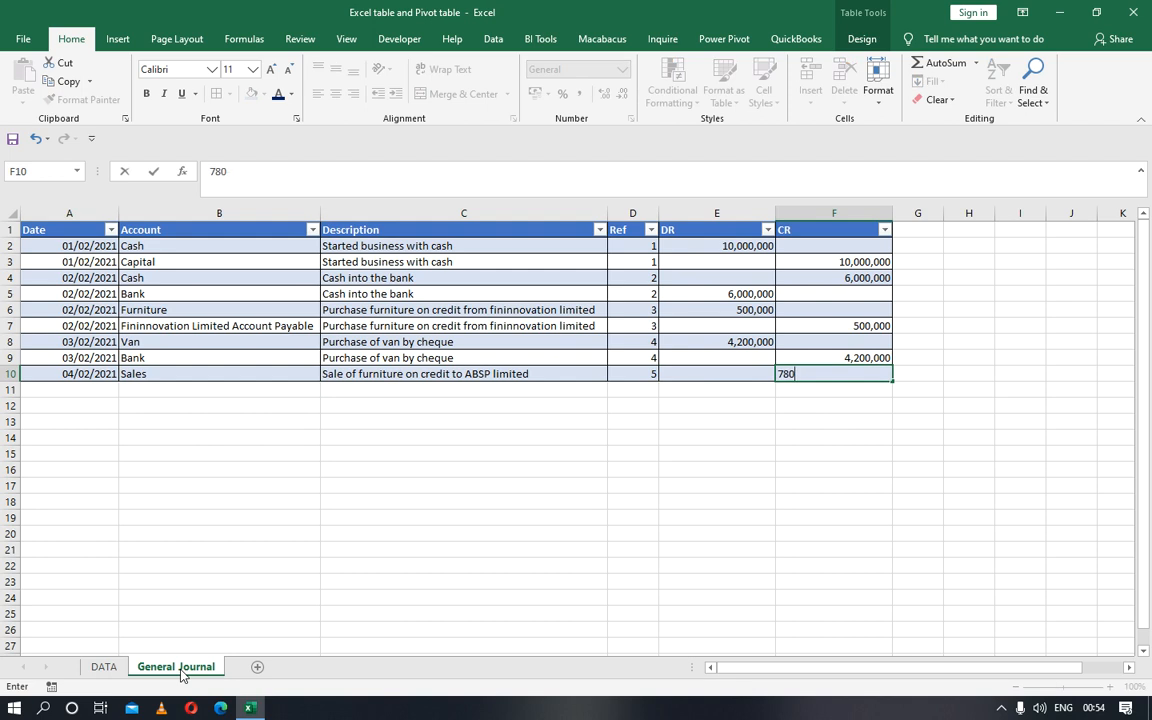
pyautogui.write(',0000')
pyautogui.press('Return')
# Fill the date from A10 down into A11 to start the second line of the furniture sale entry.
pyautogui.press('Left')
pyautogui.press('Left')
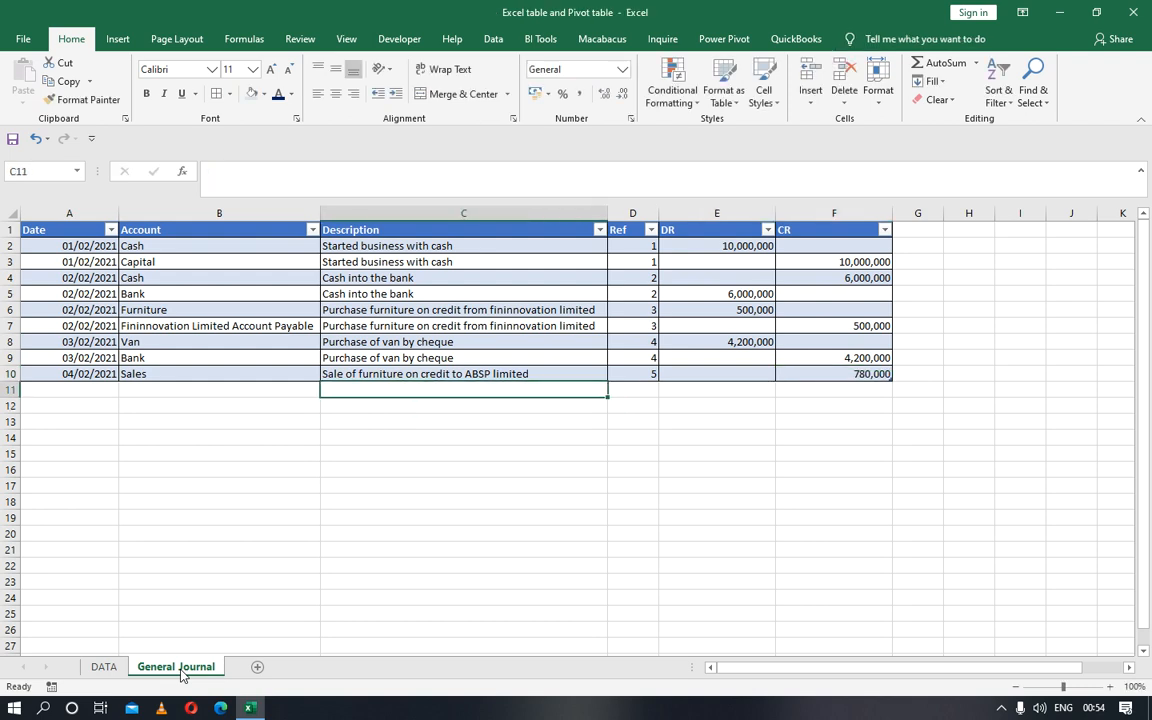
pyautogui.press('Right')
pyautogui.press('Right')
pyautogui.press('Left')
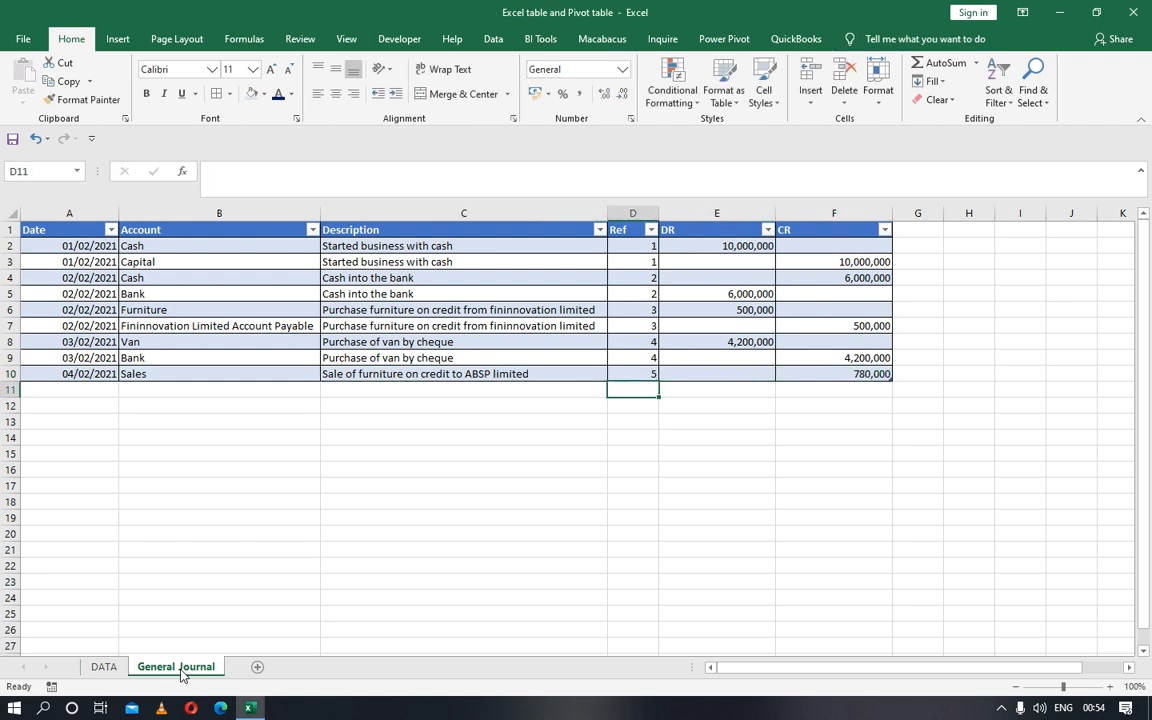
pyautogui.press('Left')
pyautogui.press('Left')
pyautogui.press('Left')
pyautogui.hotkey('shift', 'Up')
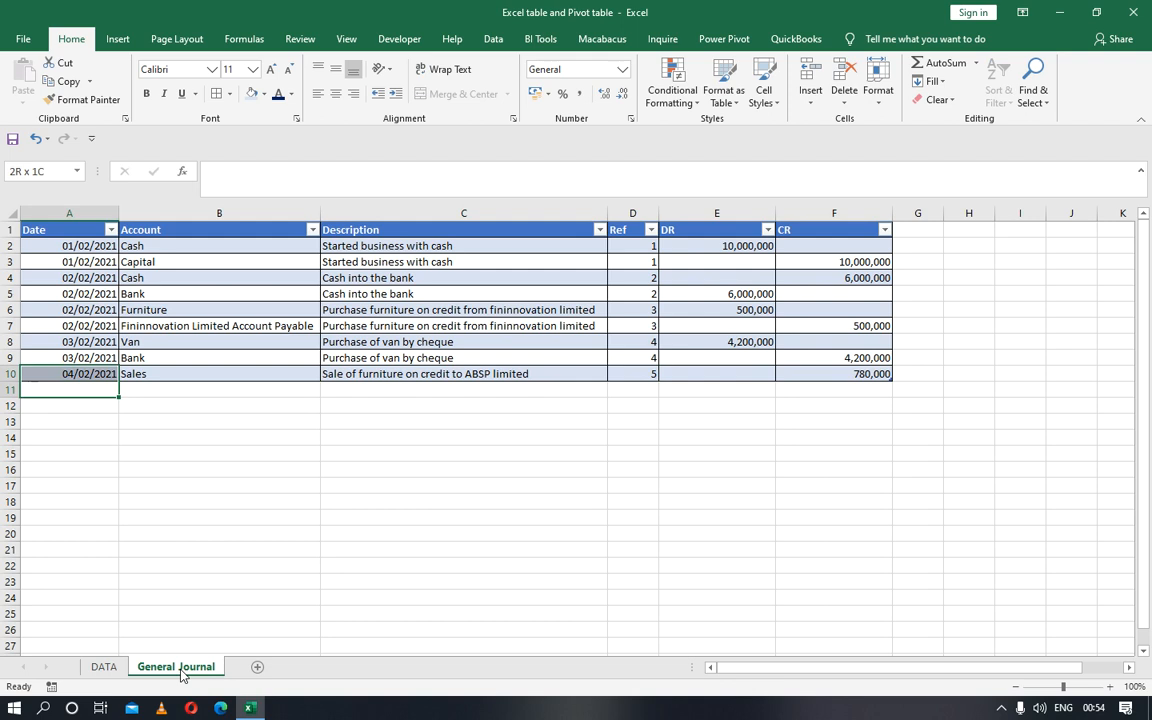
pyautogui.hotkey('ctrl', 'd')
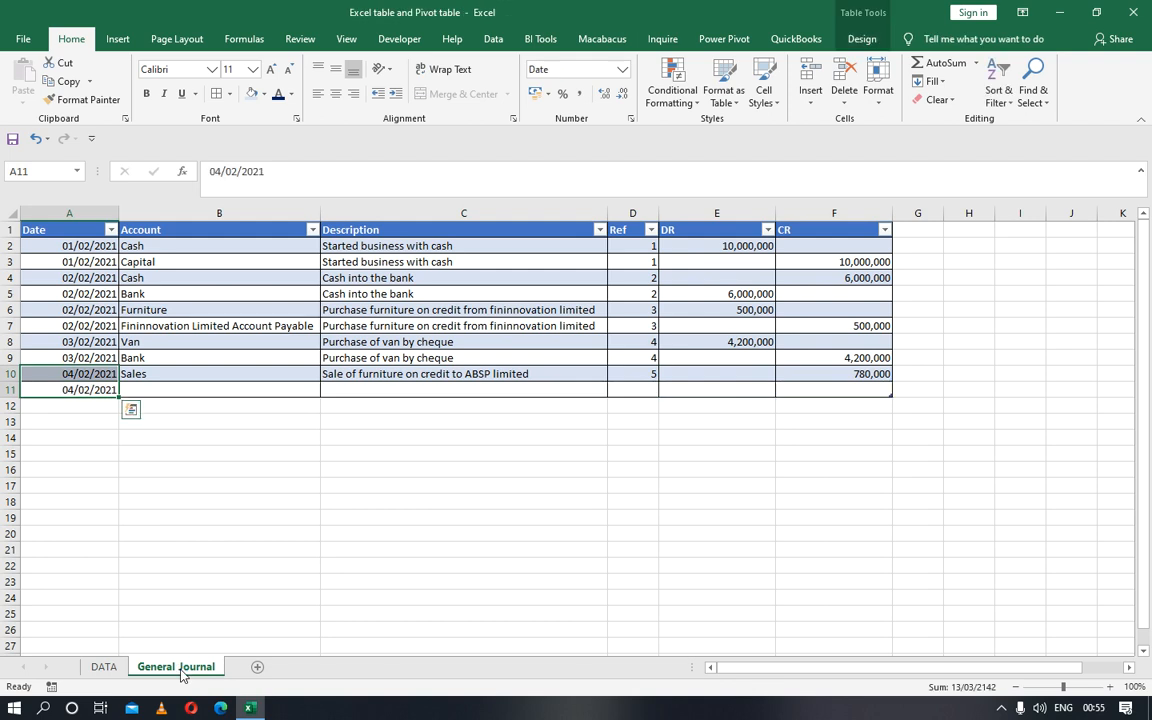
# Enter "ABSP" as the account in B11 and fill the description from C10 down into C11.
pyautogui.press('Right')
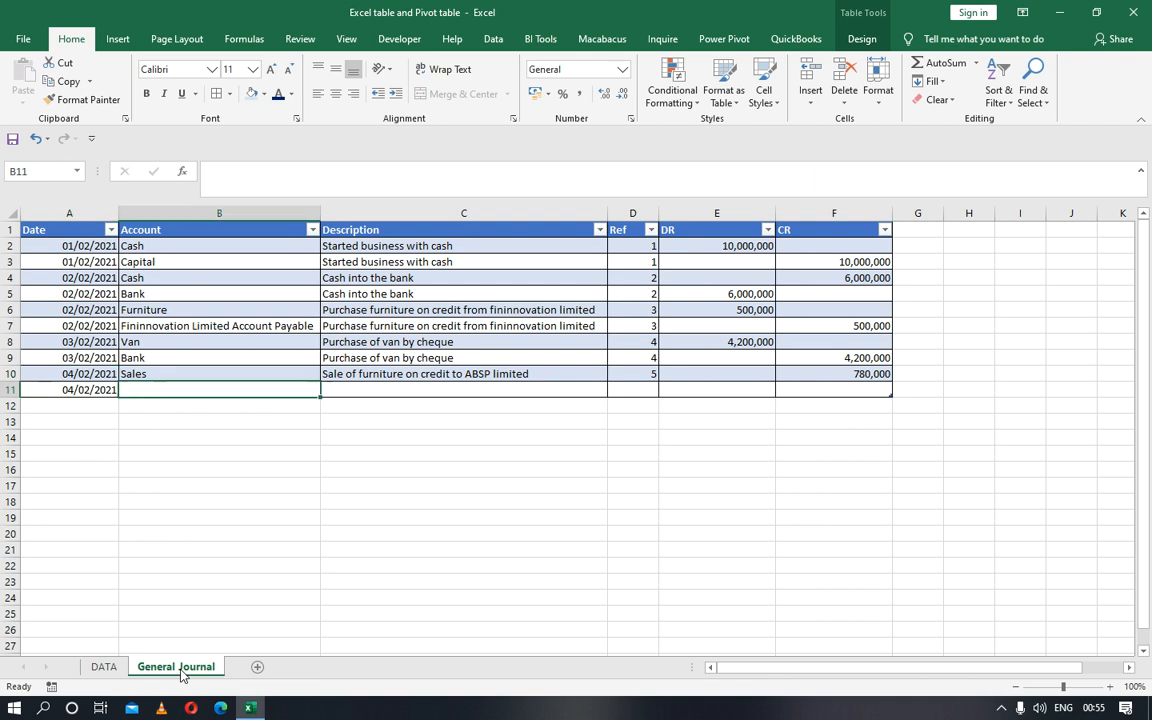
pyautogui.write('ABS')
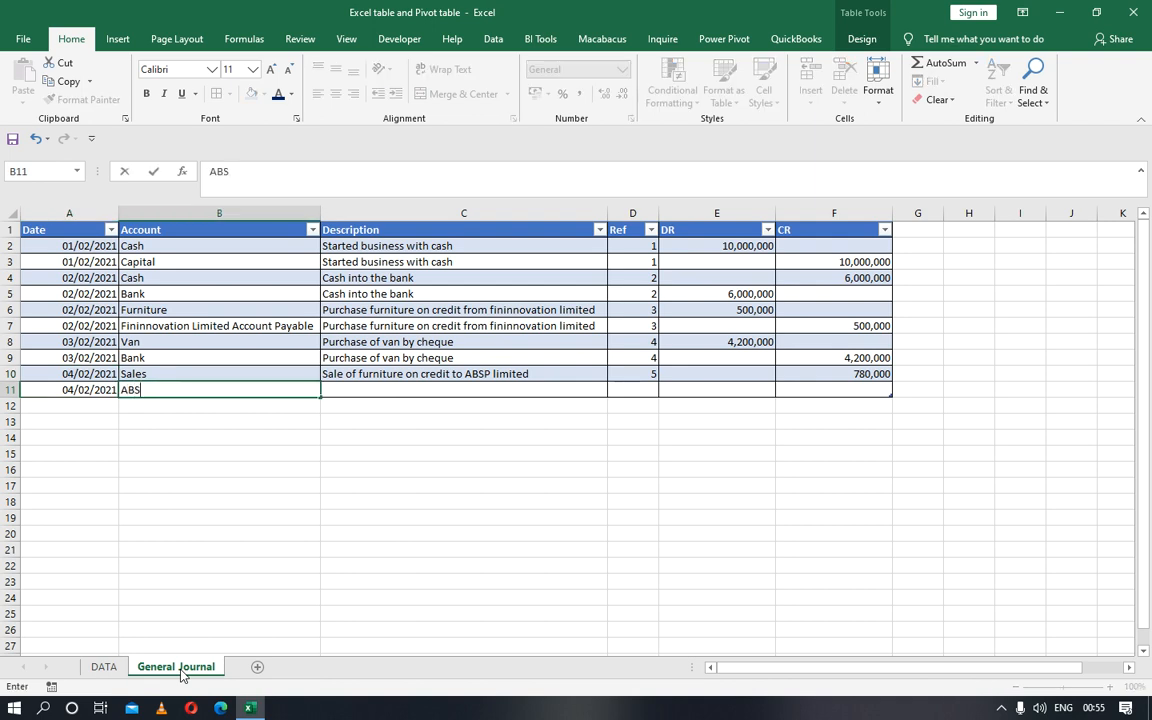
pyautogui.write('P')
pyautogui.press('Return')
pyautogui.press('Up')
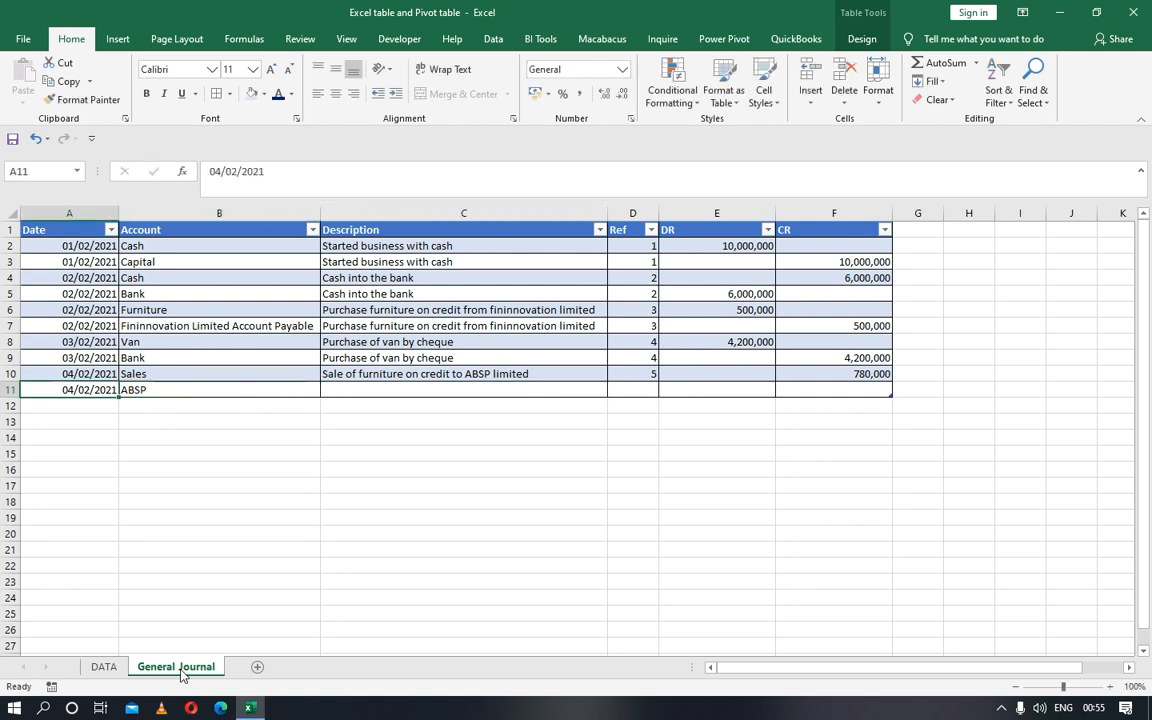
pyautogui.press('Right')
pyautogui.press('Right')
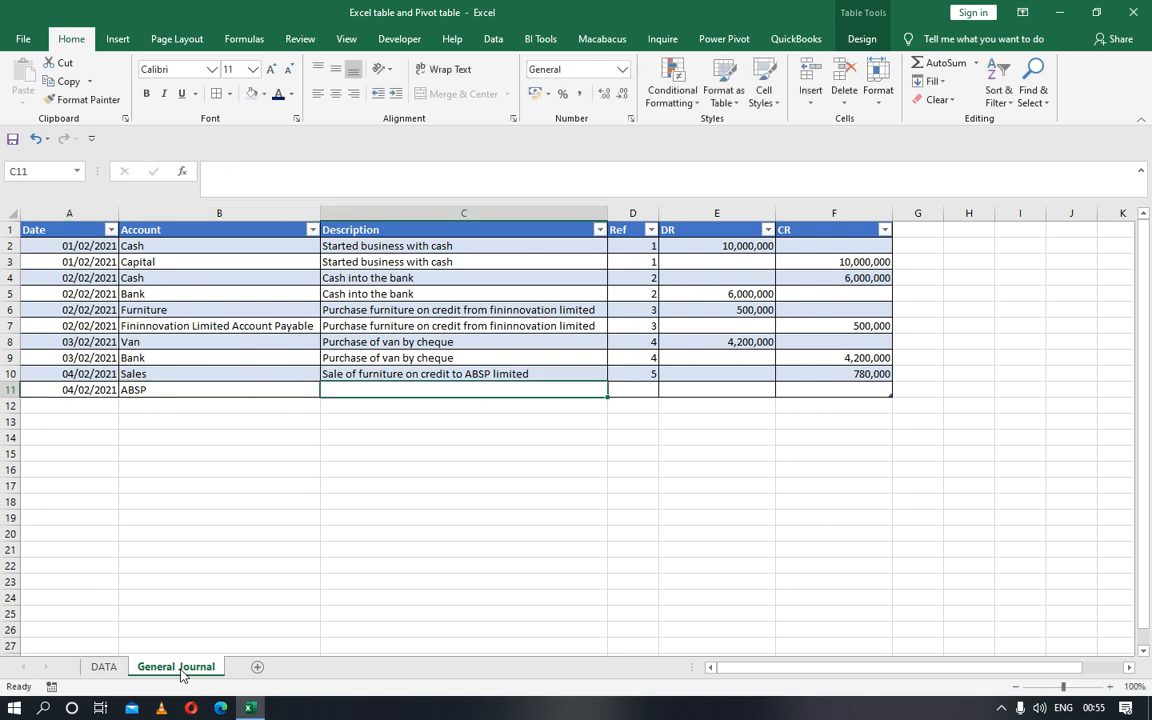
pyautogui.hotkey('shift', 'Up')
pyautogui.hotkey('ctrl', 'd')
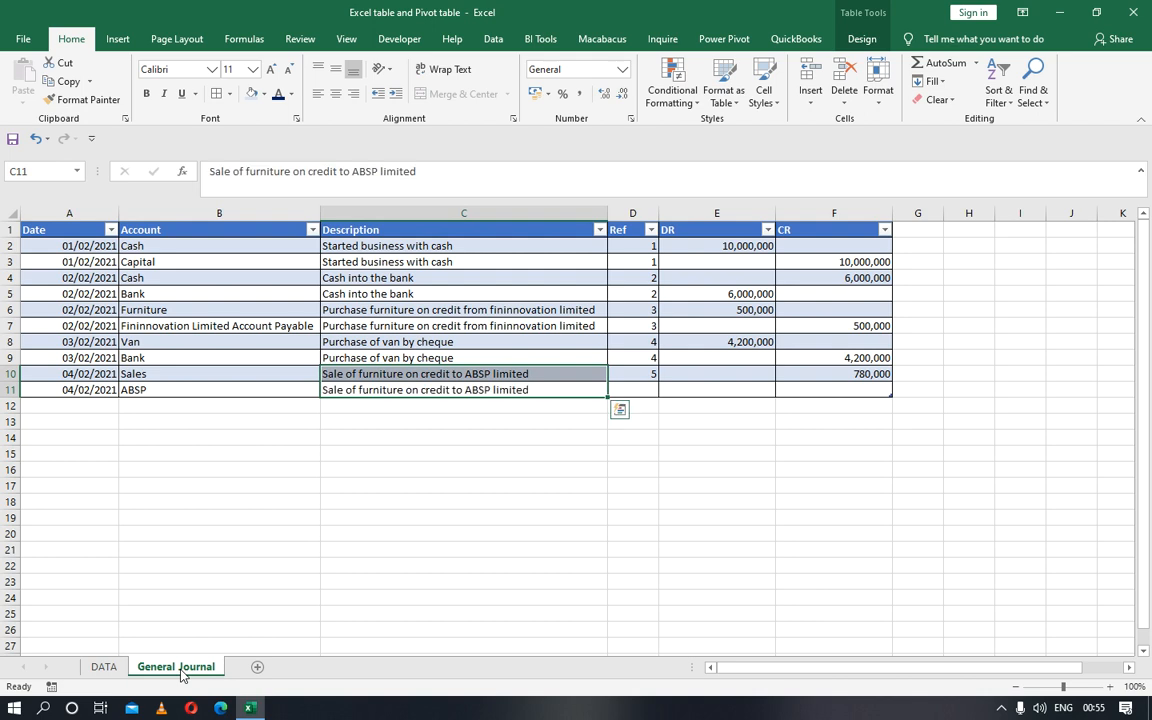
# Enter 5 as the Ref in D11 and 780,000 as the debit amount in E11.
pyautogui.press('Right')
pyautogui.press('Right')
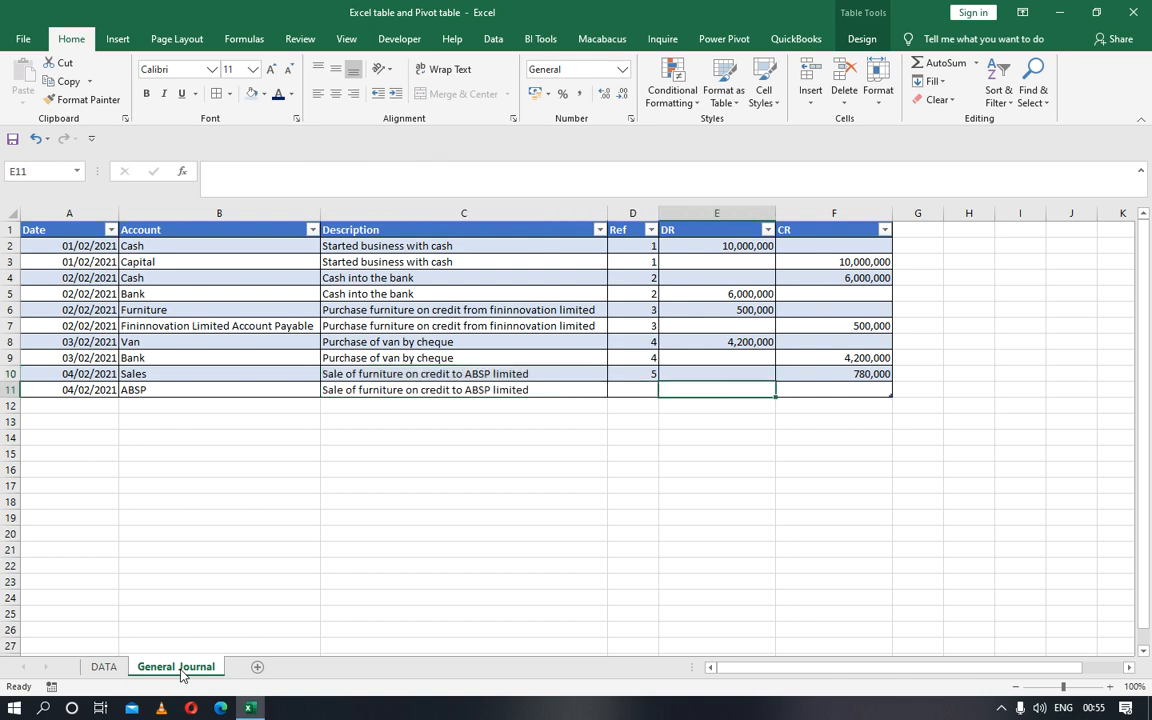
pyautogui.press('Left')
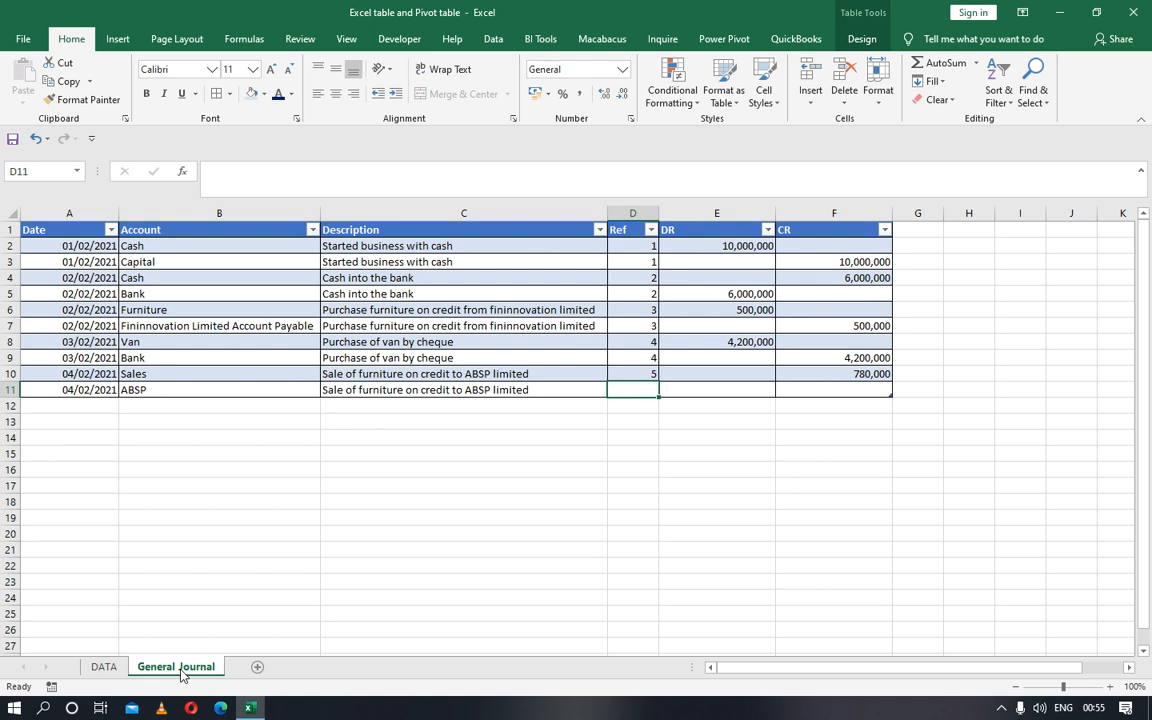
pyautogui.write('5')
pyautogui.press('Right')
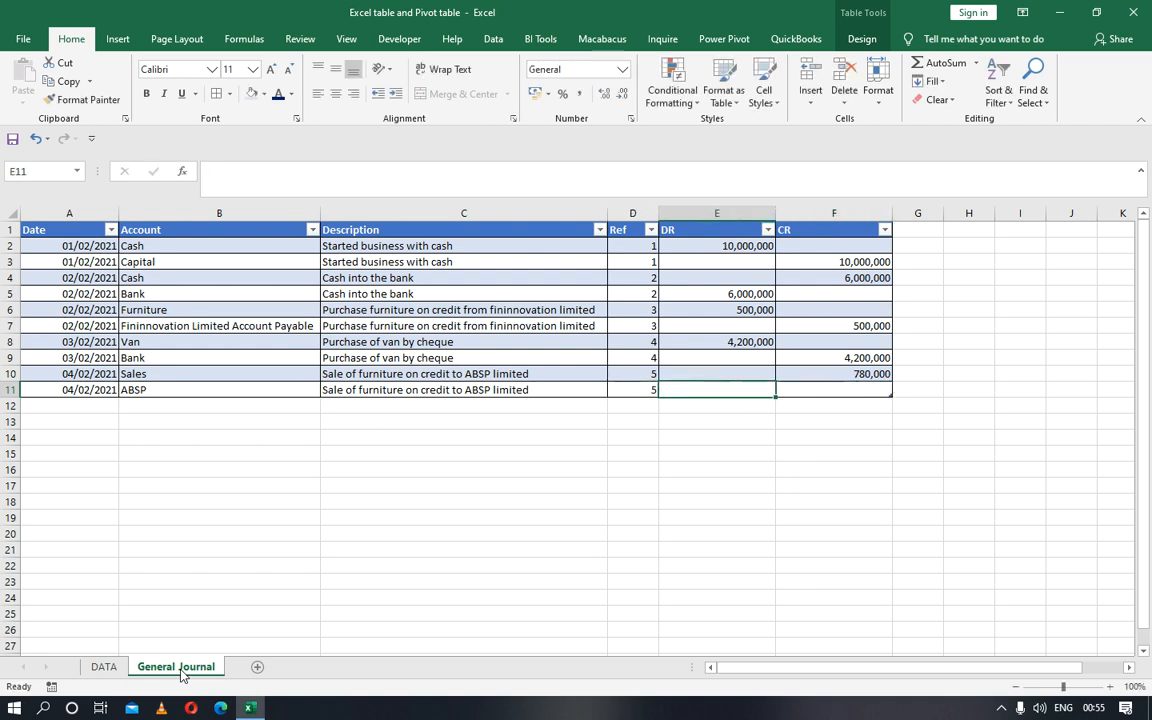
pyautogui.write('78')
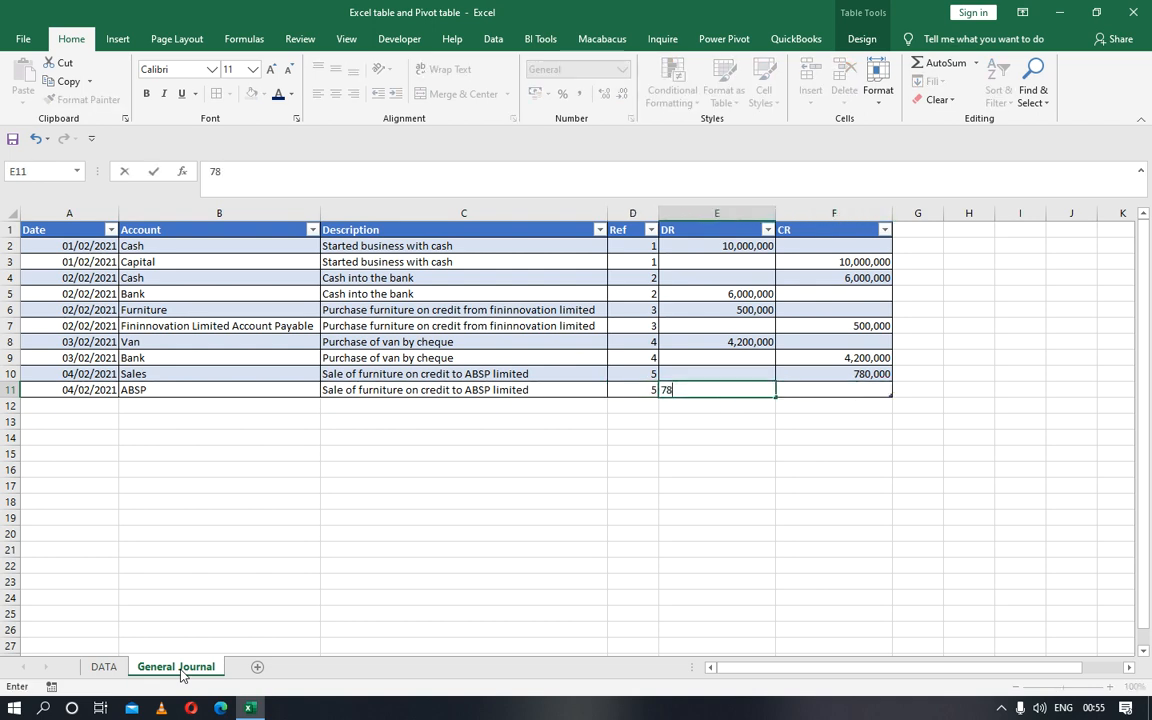
pyautogui.write('0,000')
# Replace the account name in B10 with "Furniture".
pyautogui.press('Left')
pyautogui.press('Left')
pyautogui.press('Left')
pyautogui.press('Left')
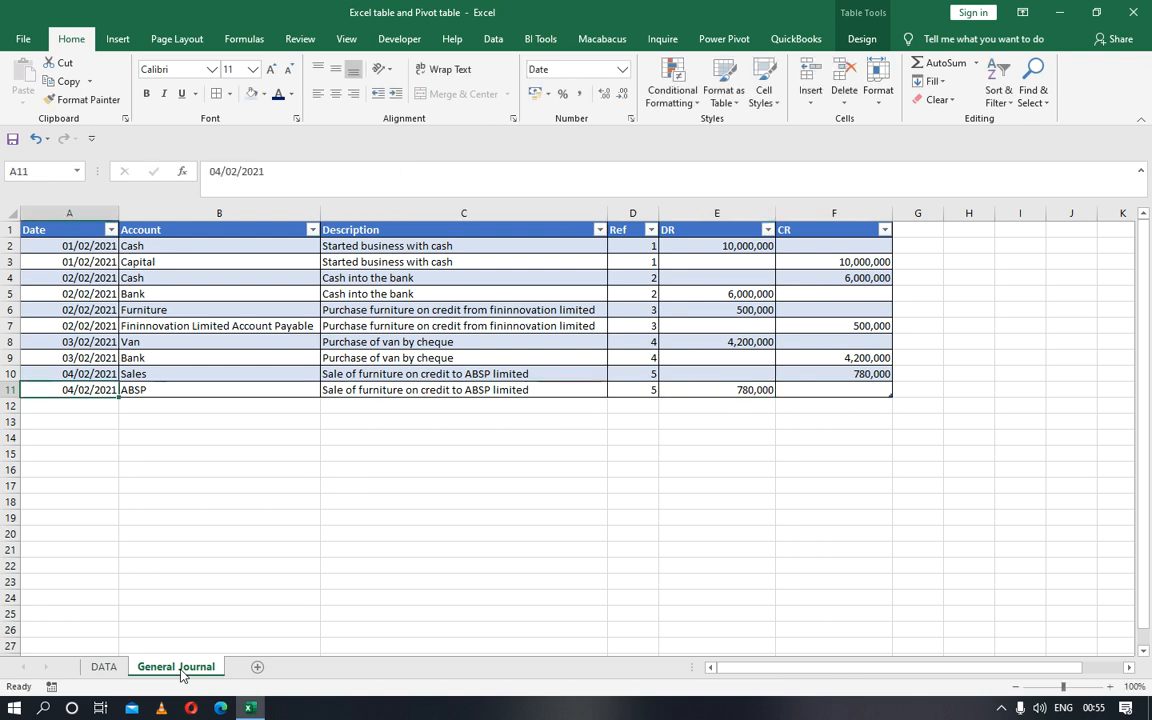
pyautogui.press('Right')
pyautogui.press('Up')
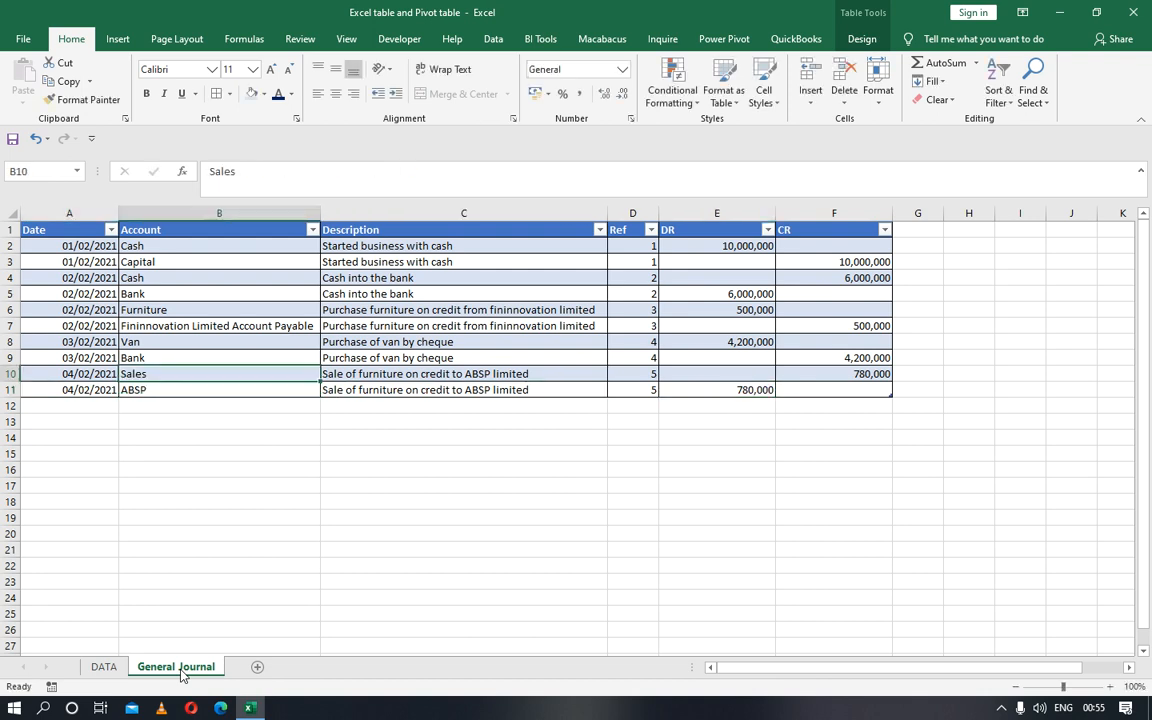
pyautogui.write('FDue')
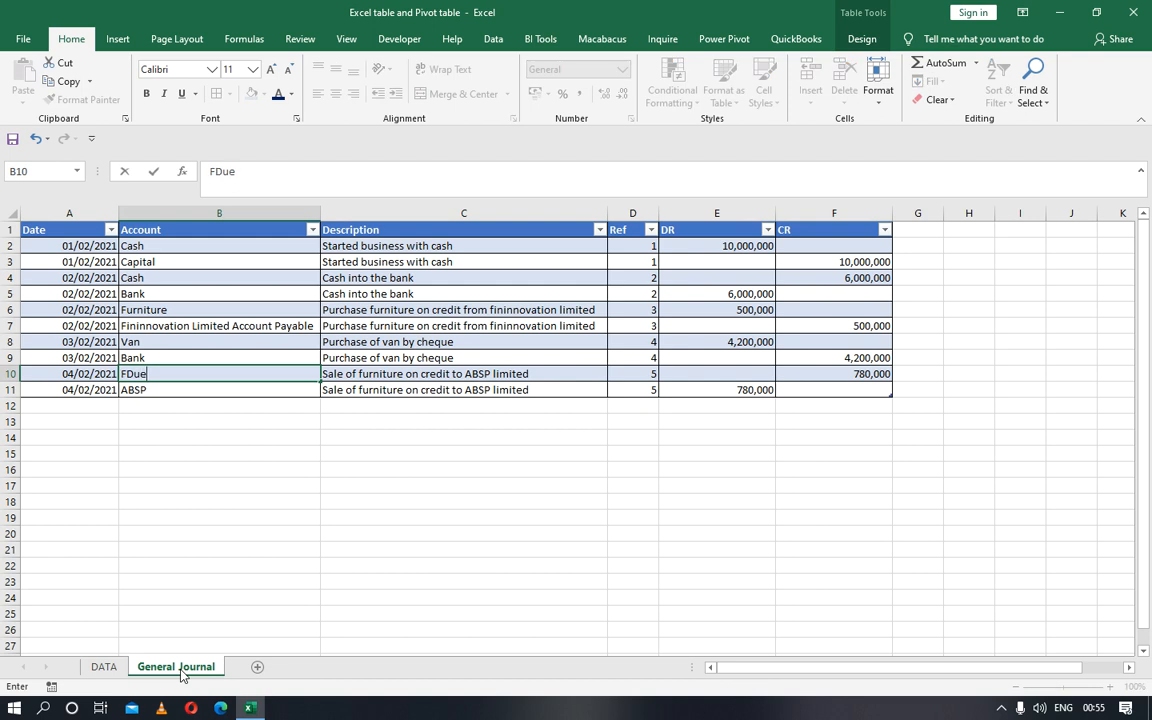
pyautogui.press('BackSpace')
pyautogui.press('BackSpace')
pyautogui.press('BackSpace')
pyautogui.write('y')
pyautogui.press('BackSpace')
pyautogui.write('ur')
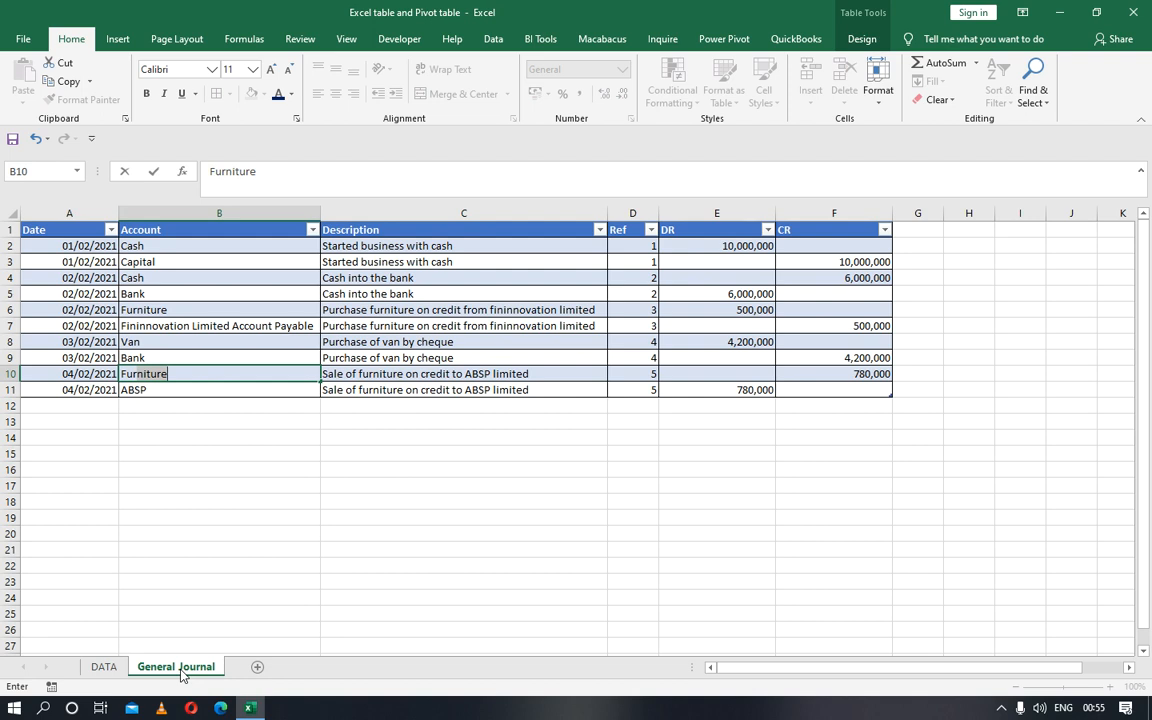
pyautogui.press('Return')
# Read the Fininnovation payment in row 13 of the DATA sheet and fill the date from A11 down to A13 in the General Journal.
pyautogui.press('Left')
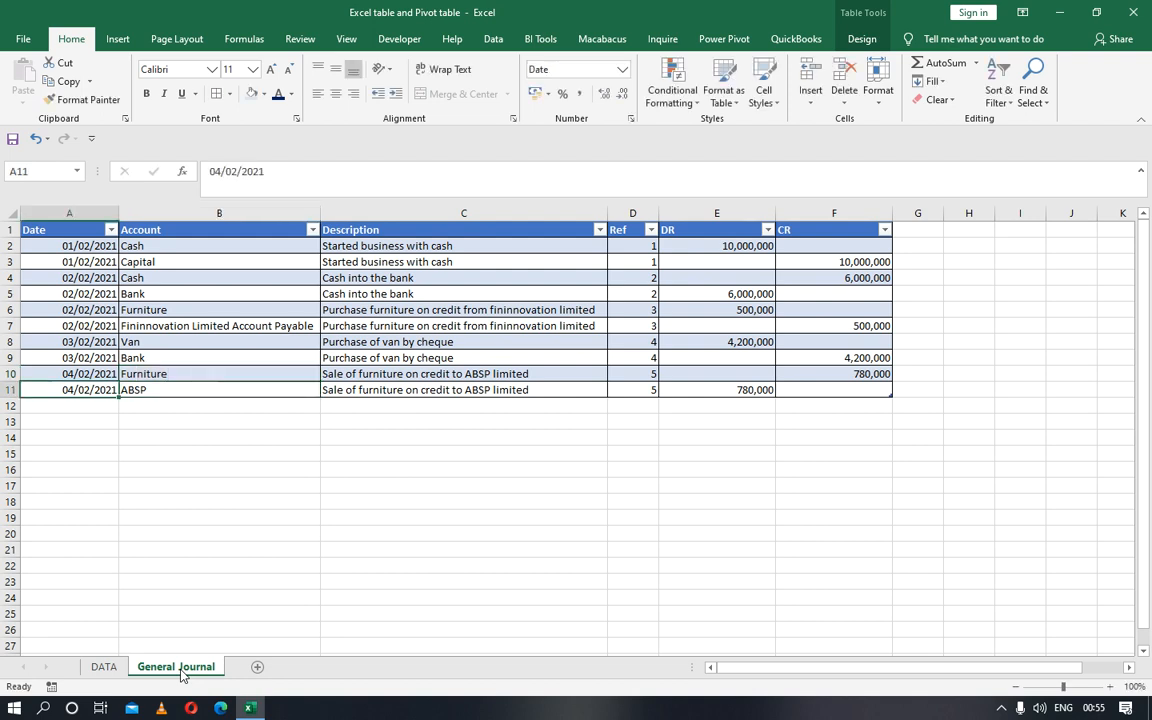
pyautogui.press('Down')
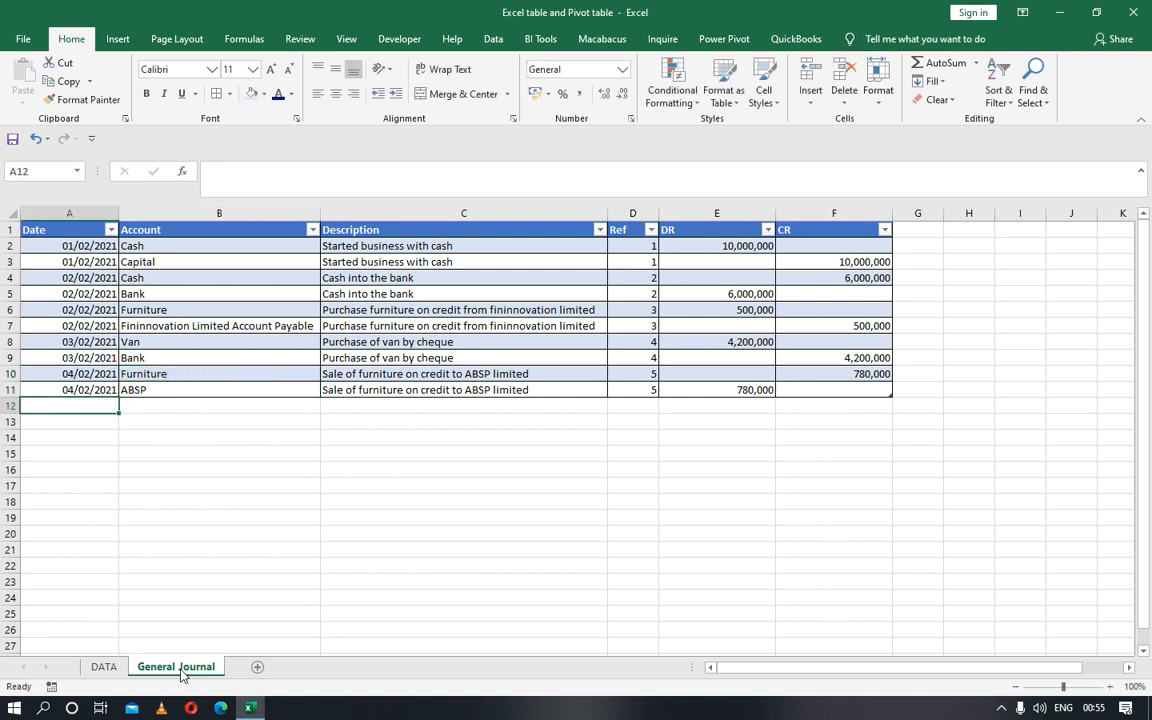
pyautogui.click(116, 667)
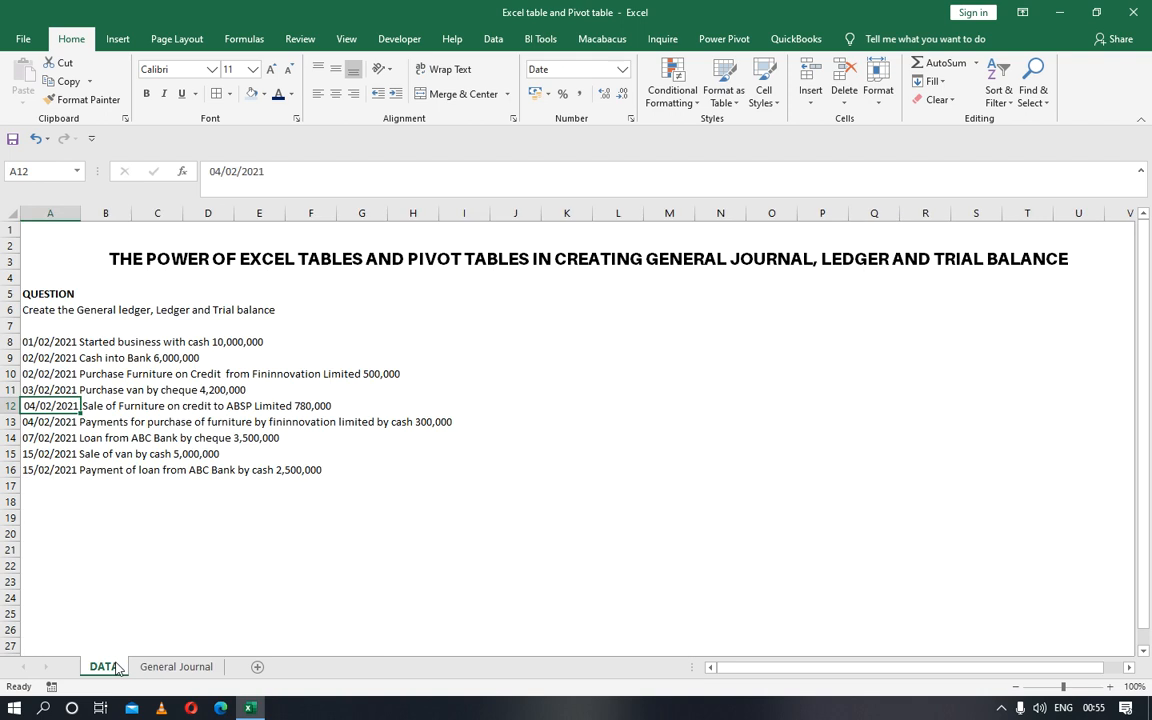
pyautogui.press('Down')
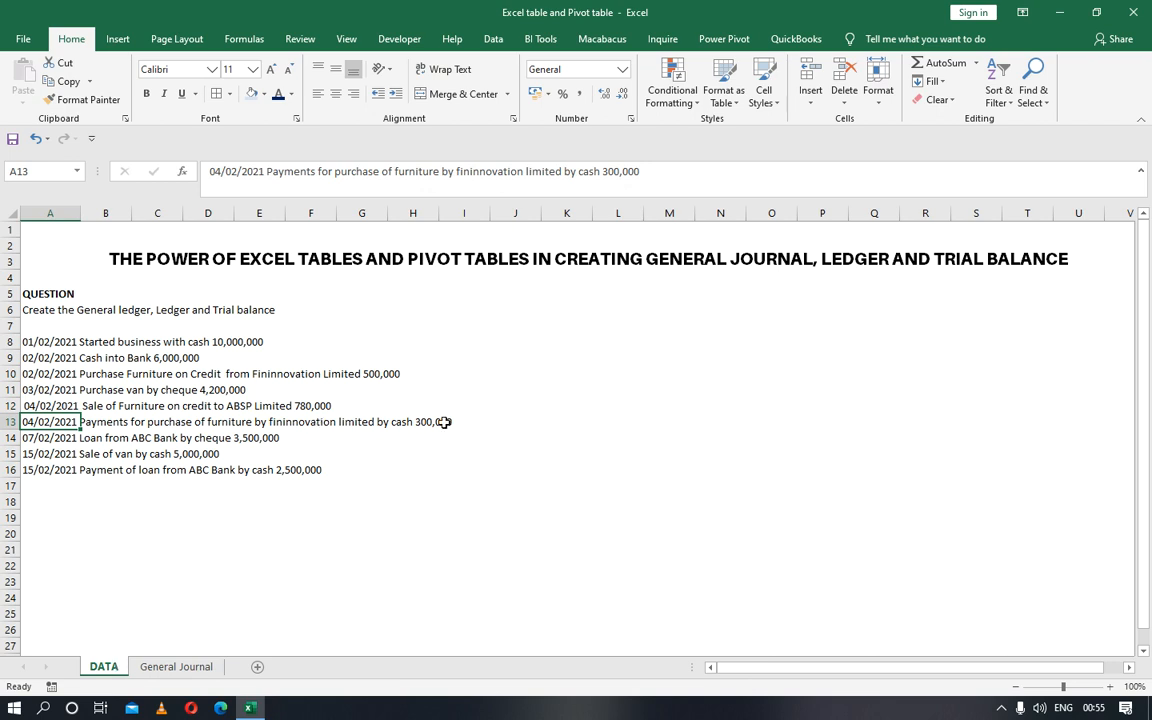
pyautogui.click(176, 671)
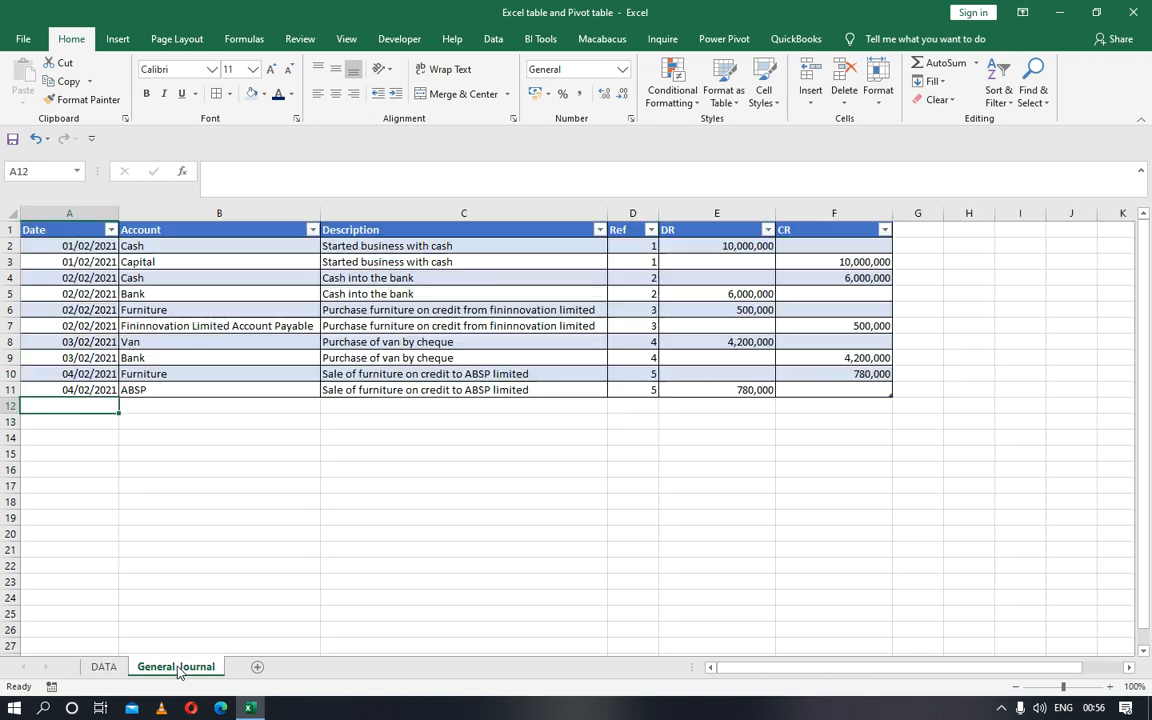
pyautogui.press('Up')
pyautogui.hotkey('shift', 'Down')
pyautogui.hotkey('shift', 'Down')
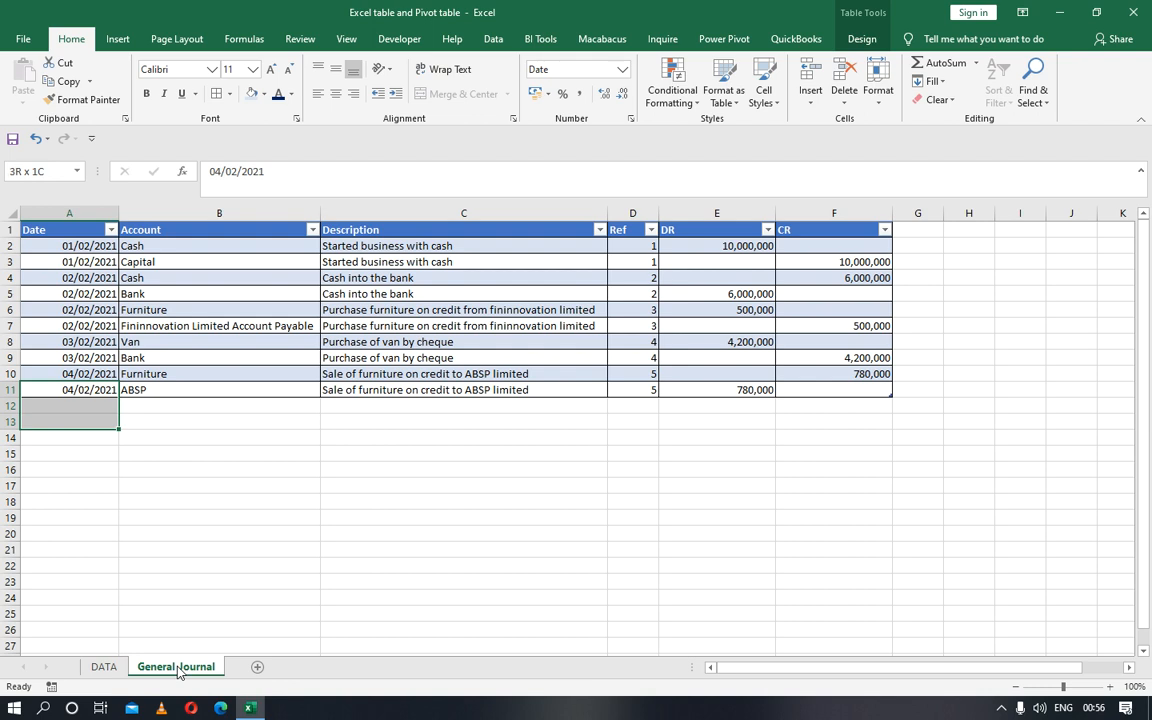
pyautogui.hotkey('ctrl', 'd')
# Enter "Fininnovation Limited Account Payable" as the account in B12.
pyautogui.press('Right')
pyautogui.press('Down')
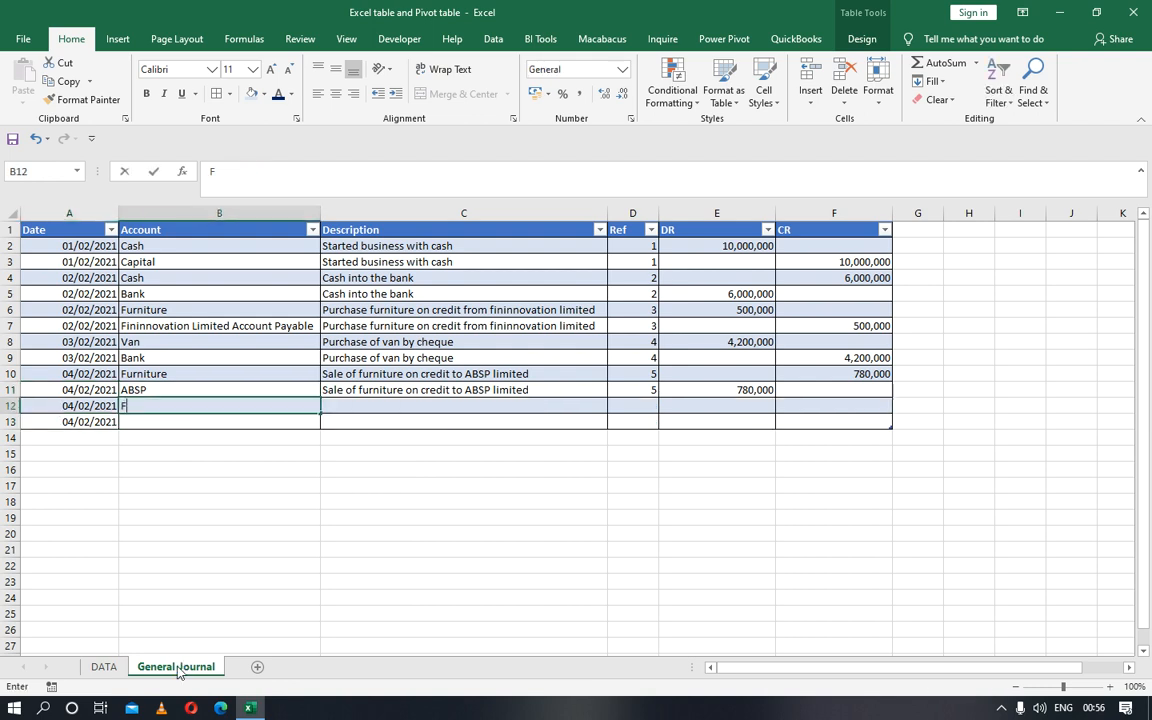
pyautogui.write('FIN')
pyautogui.hotkey('ctrl', 'Return')
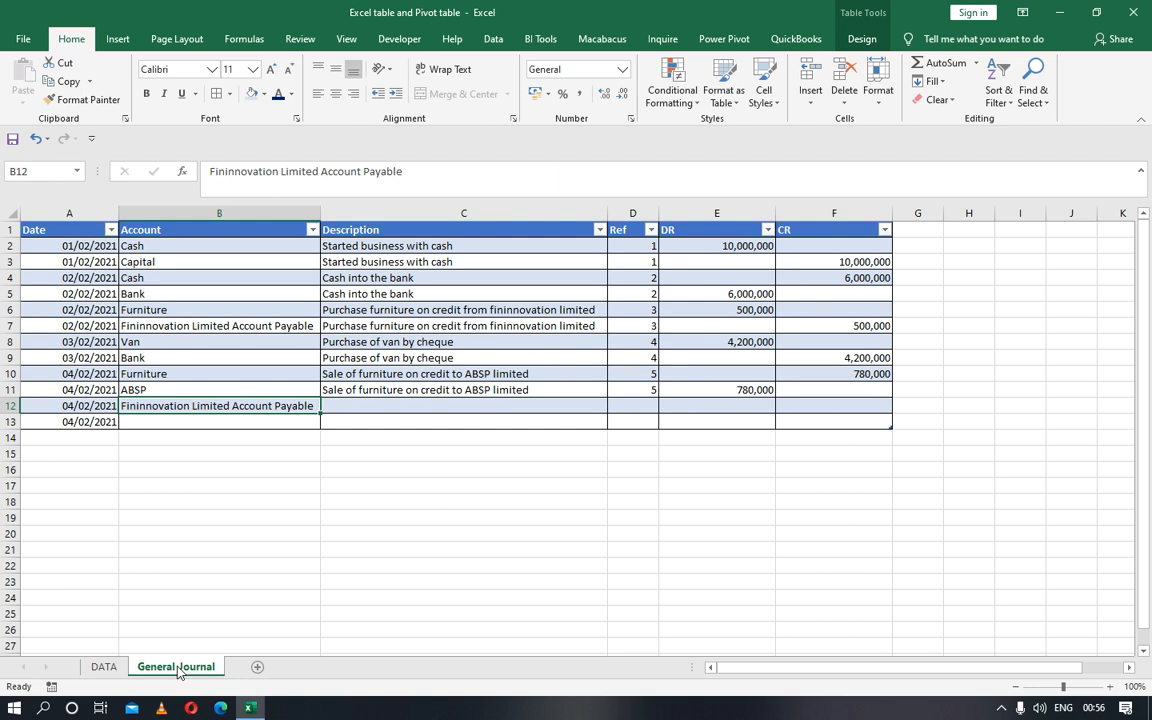
# Remove "Payable" from the account name in B7, leaving "Fininnovation Limited Account".
pyautogui.press('Up')
pyautogui.press('Up')
pyautogui.press('Up')
pyautogui.press('Up')
pyautogui.press('Up')
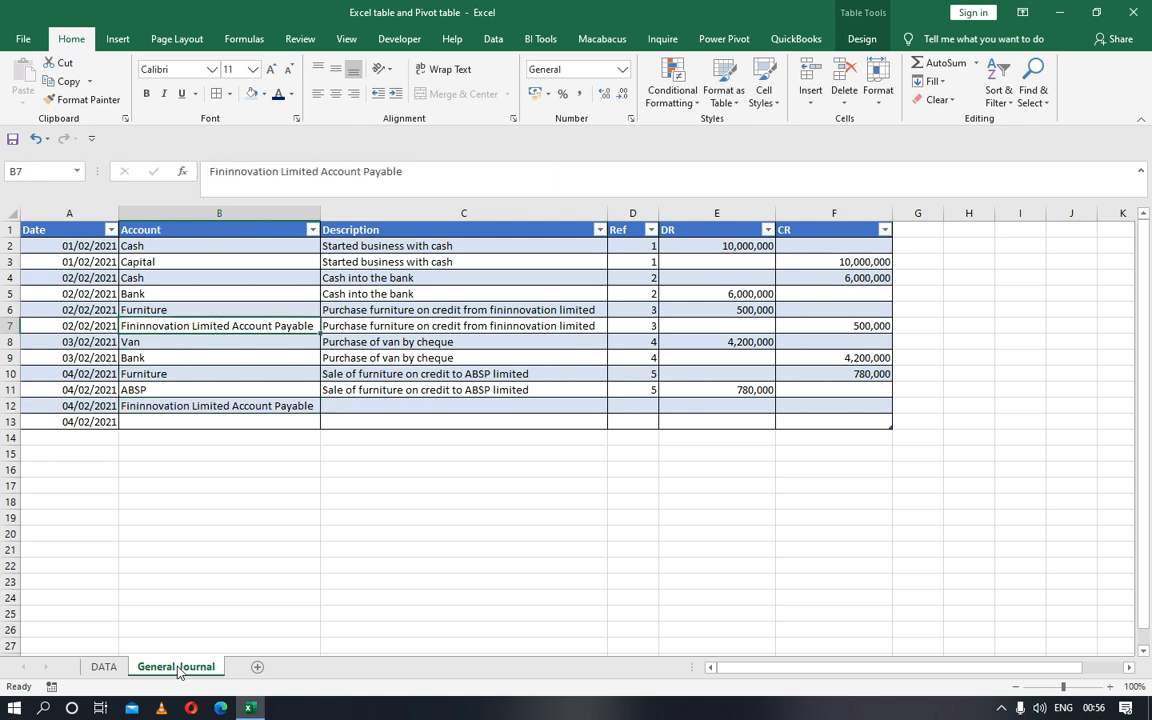
pyautogui.moveTo(410, 173); pyautogui.dragTo(363, 171)
pyautogui.press('BackSpace')
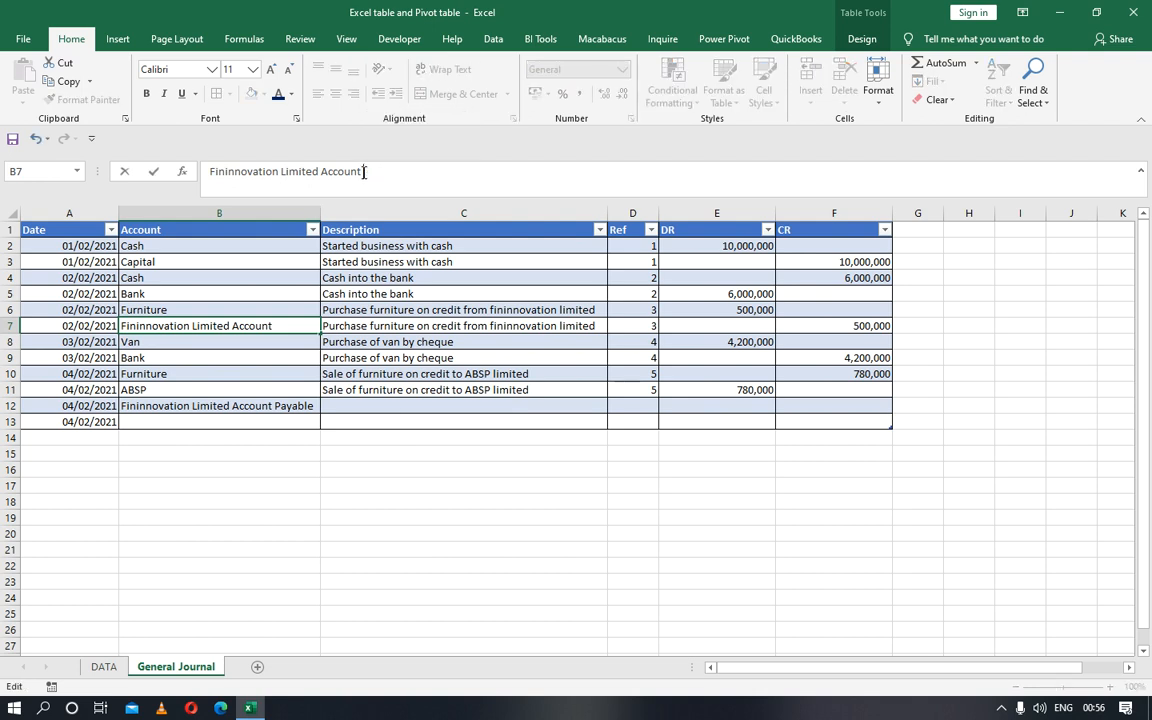
pyautogui.press('Return')
# Remove "Payable" from the account name in B12, leaving "Fininnovation Limited Account".
pyautogui.press('Down')
pyautogui.press('Down')
pyautogui.press('Down')
pyautogui.press('Down')
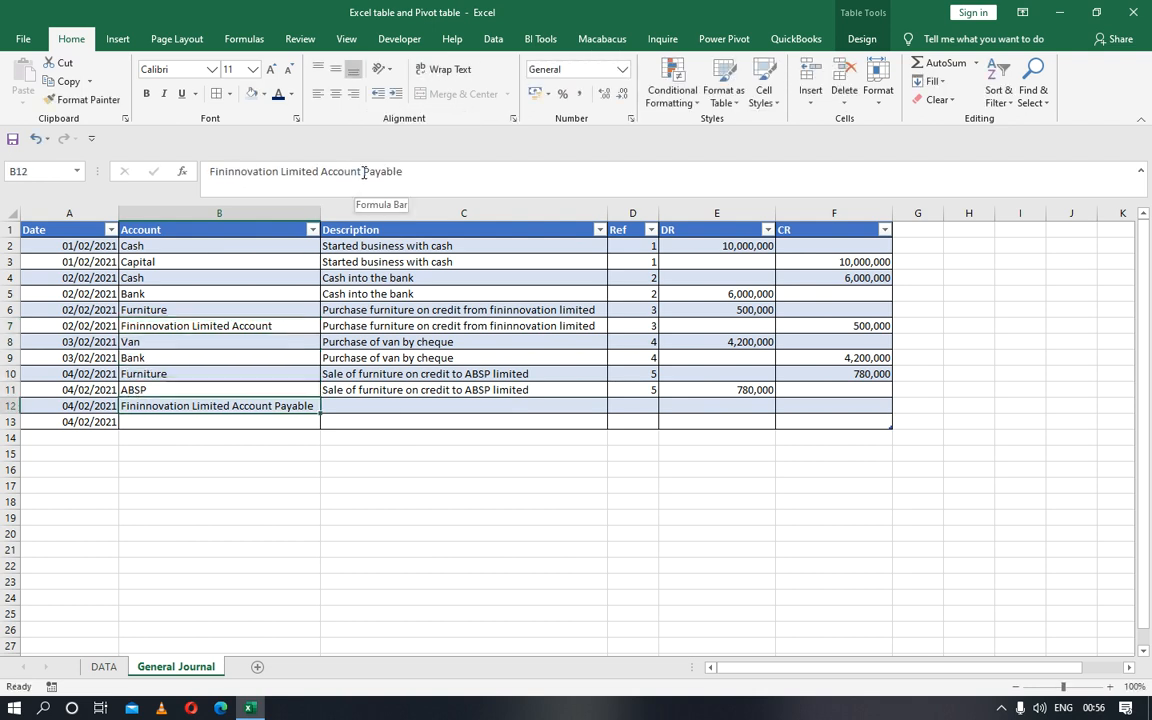
pyautogui.click(414, 172)
pyautogui.moveTo(414, 172); pyautogui.dragTo(324, 176)
pyautogui.press('BackSpace')
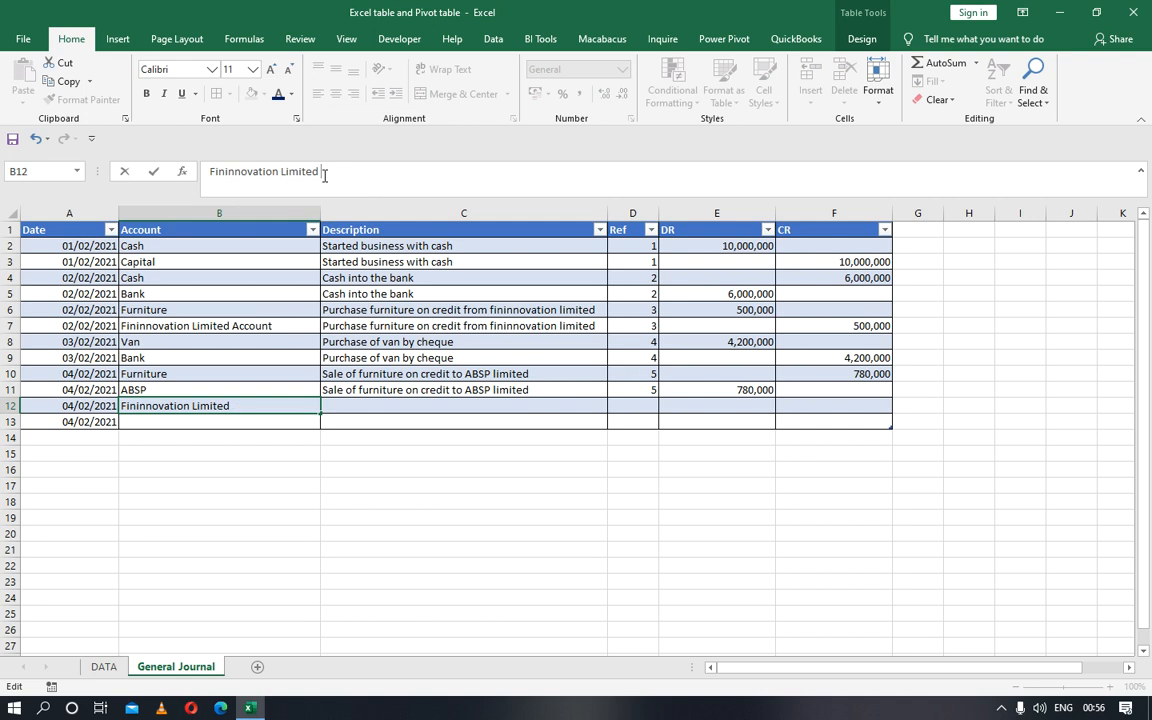
pyautogui.hotkey('ctrl', 'z')
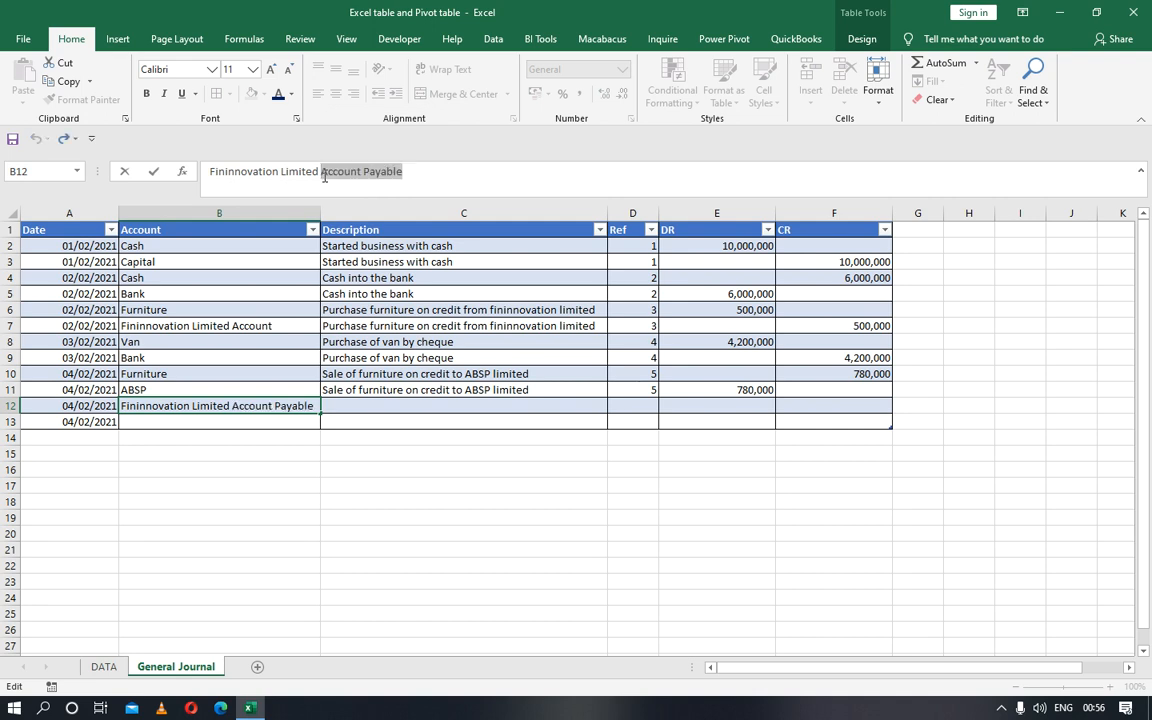
pyautogui.moveTo(363, 172); pyautogui.dragTo(410, 172)
pyautogui.press('BackSpace')
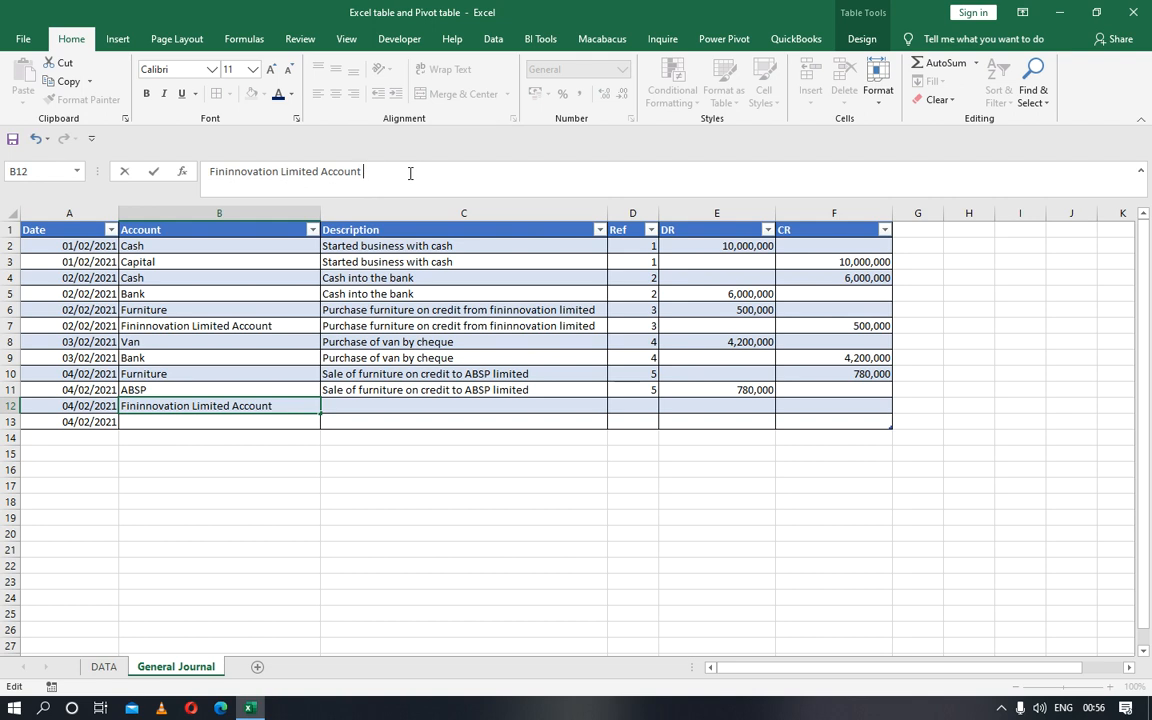
pyautogui.press('Tab')
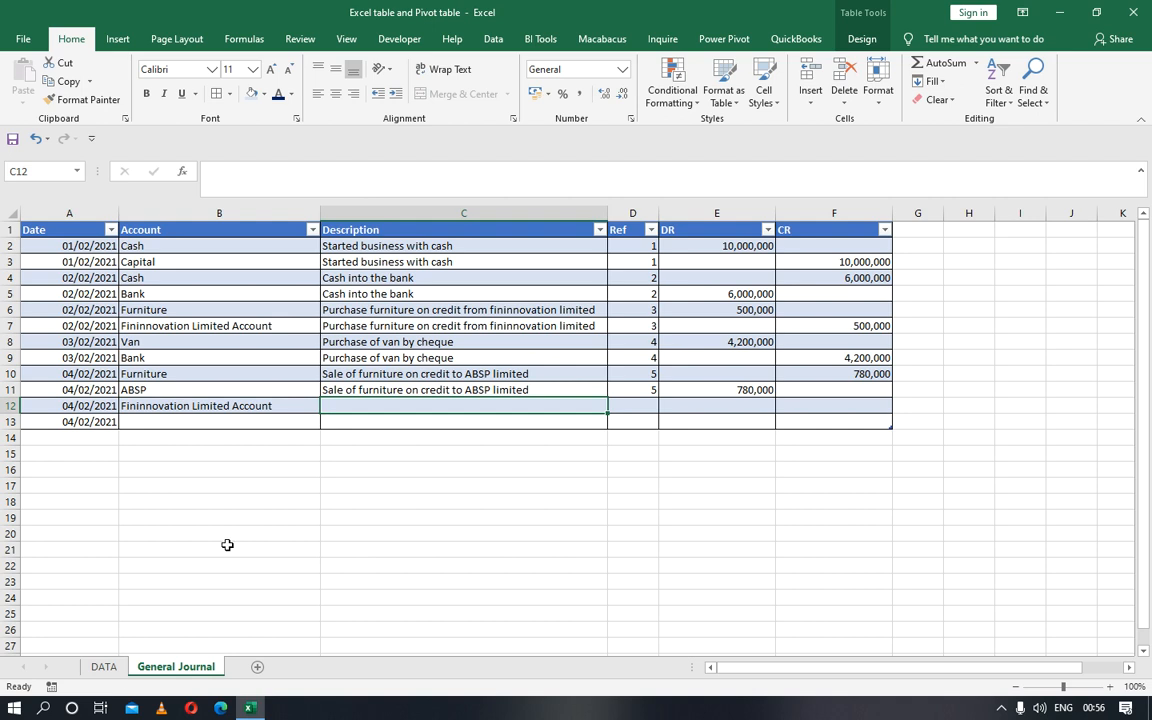
# Check the payment wording on the DATA sheet and enter "Payments for purchase of furniture" as the description in C12 of the General Journal.
pyautogui.click(104, 666)
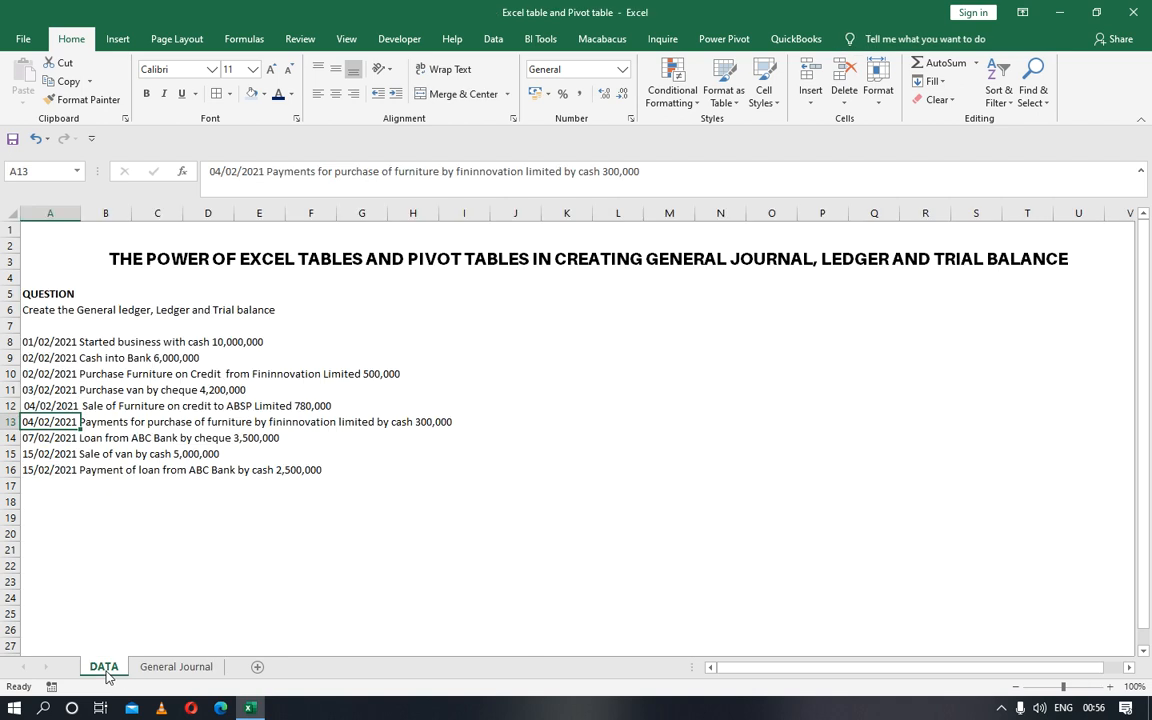
pyautogui.click(165, 666)
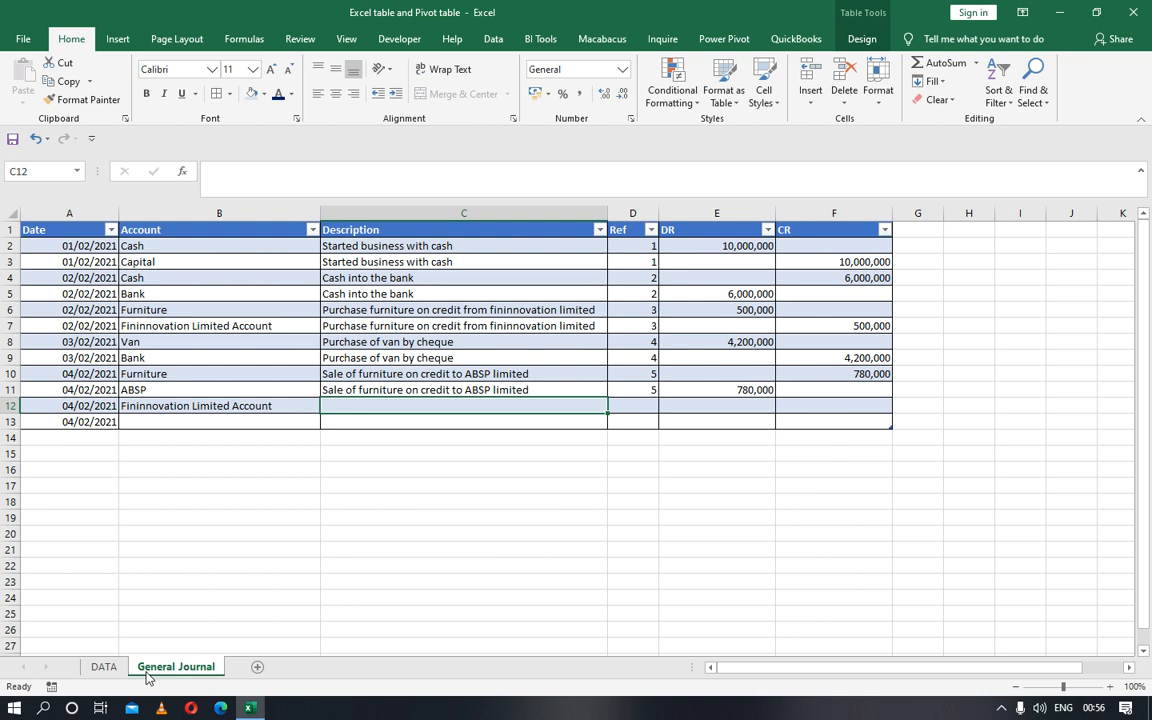
pyautogui.write('Paymen')
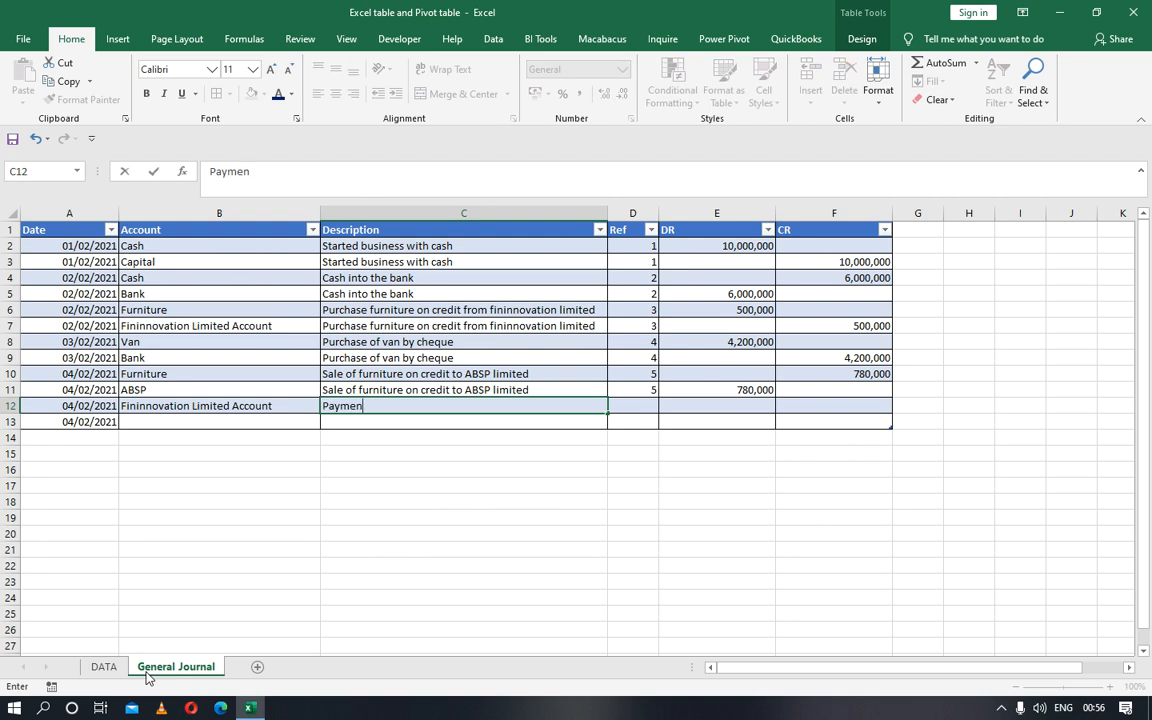
pyautogui.write('ts for purchase pf')
pyautogui.press('BackSpace')
pyautogui.press('BackSpace')
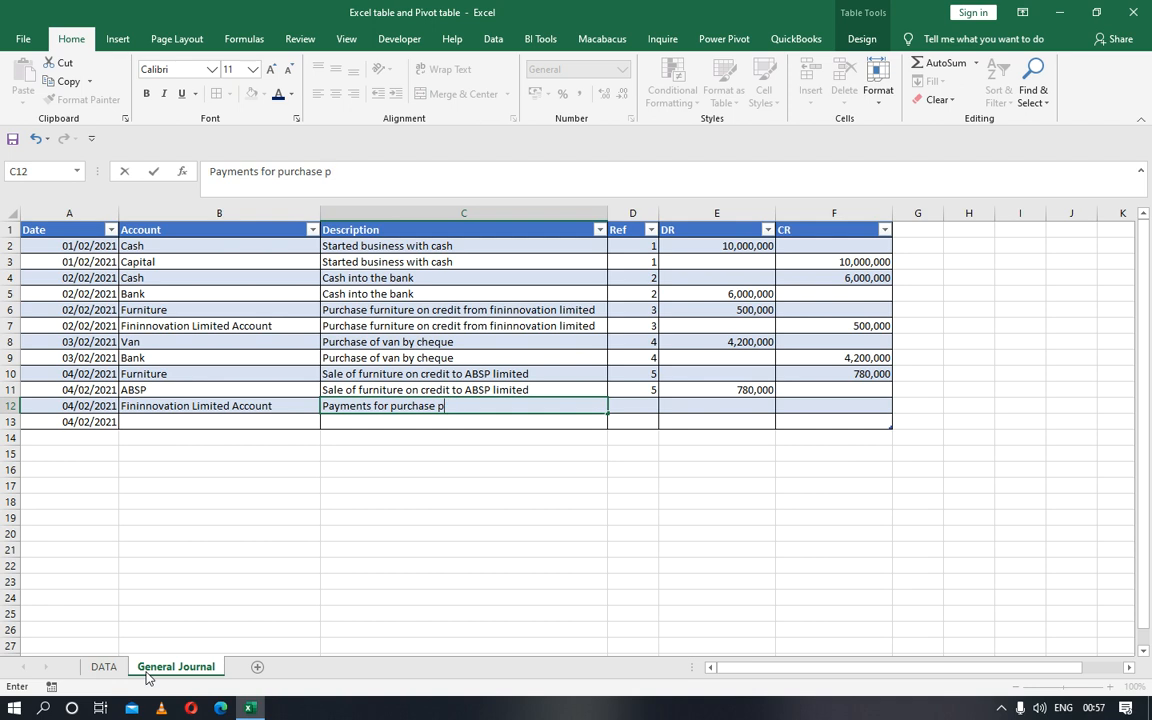
pyautogui.write('of furniture')
pyautogui.press('Tab')
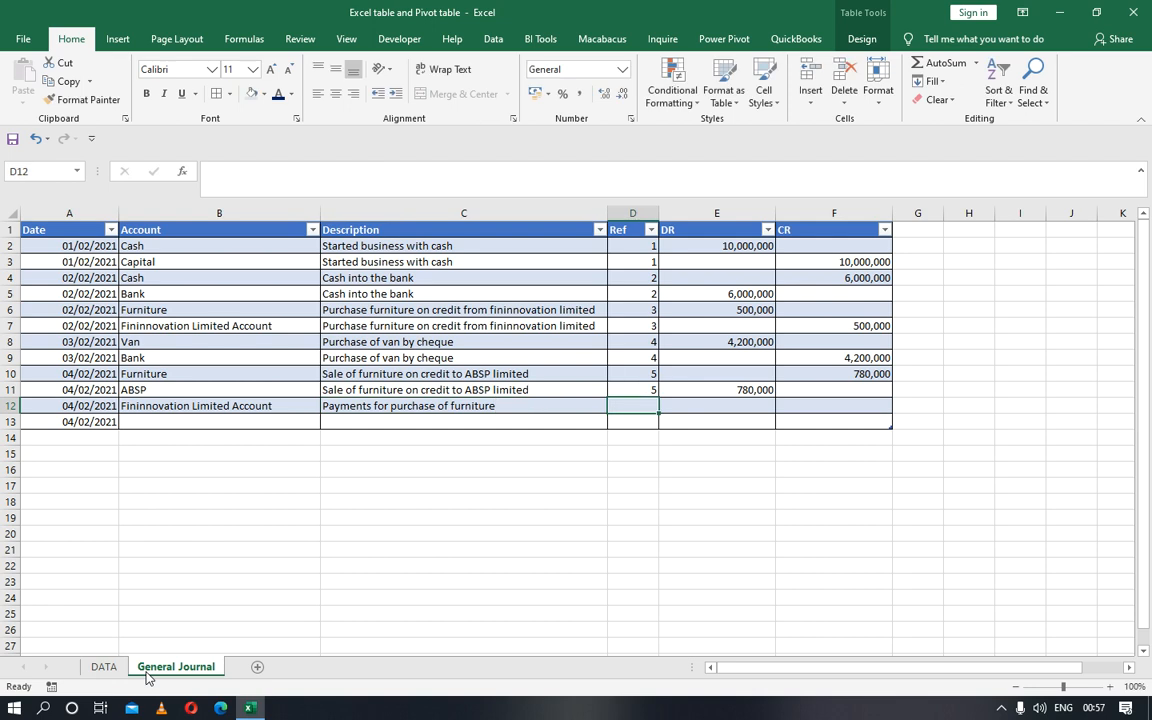
# Set the reference in D12 to 6 and read the payment amount in row 13 of the DATA sheet.
pyautogui.write('6')
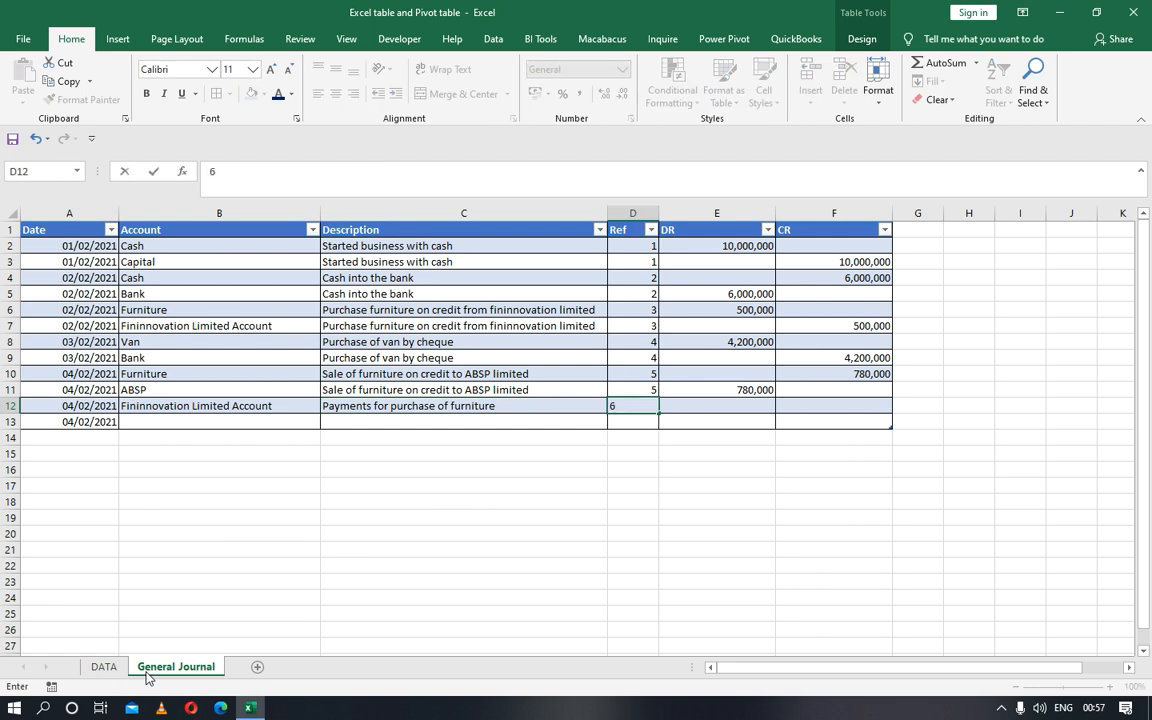
pyautogui.press('Tab')
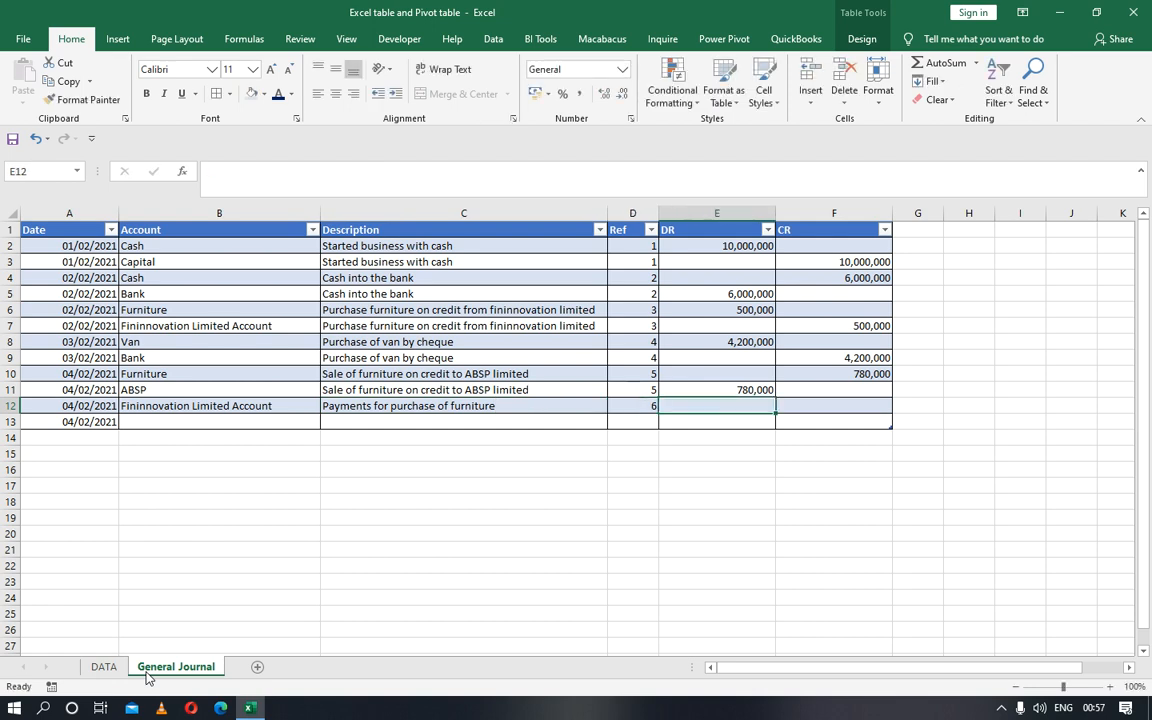
pyautogui.click(104, 667)
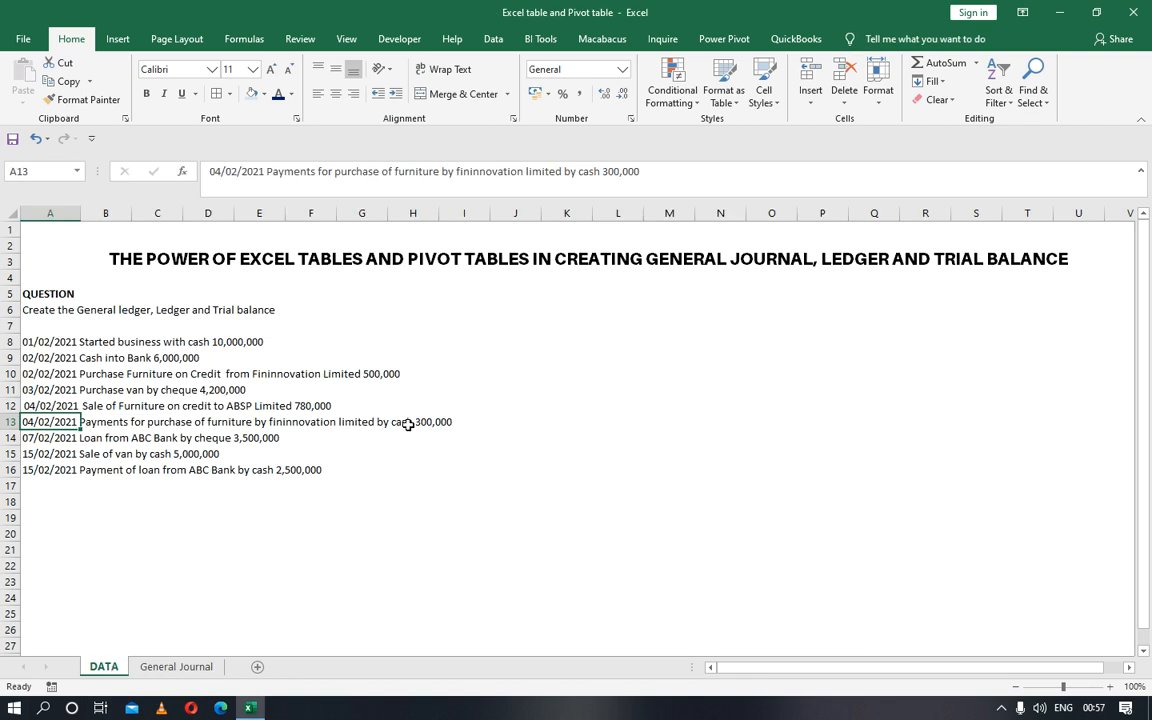
pyautogui.click(180, 667)
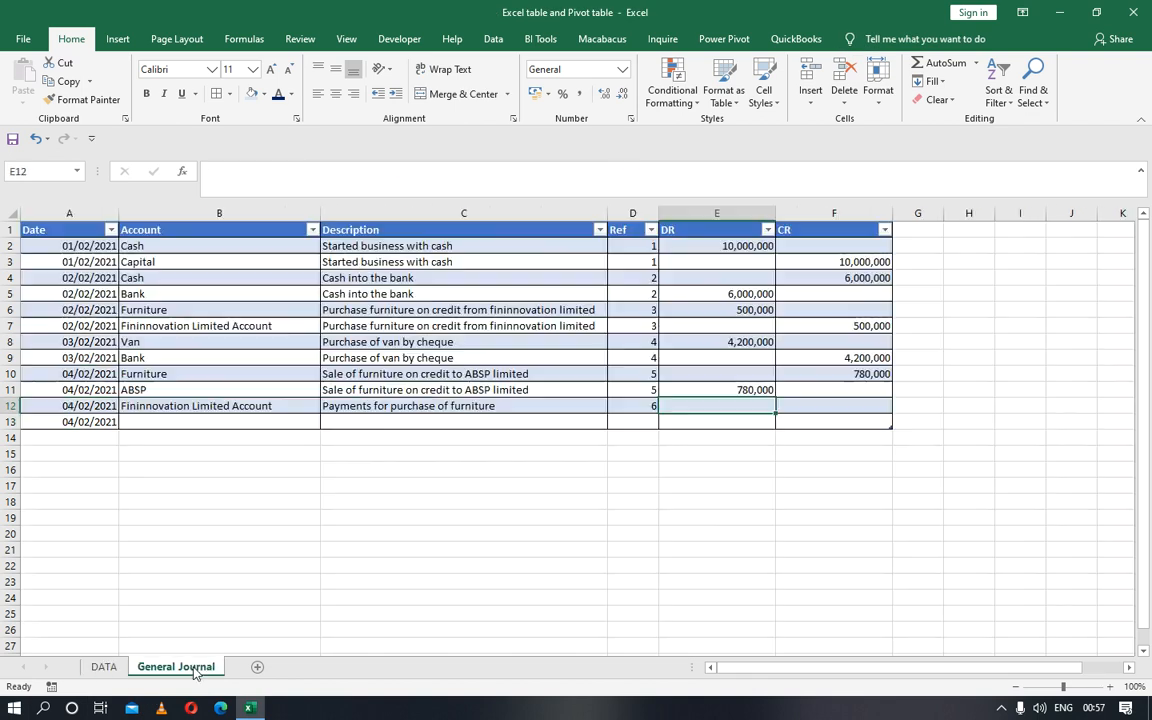
pyautogui.press('Left')
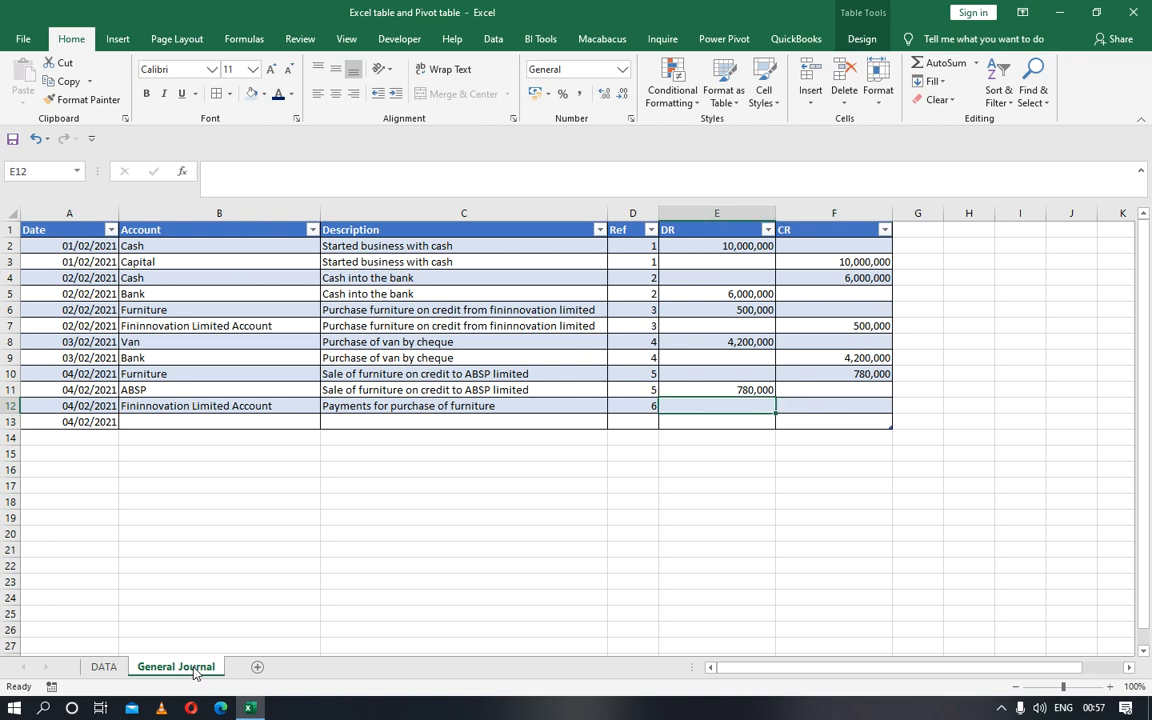
pyautogui.write('300')
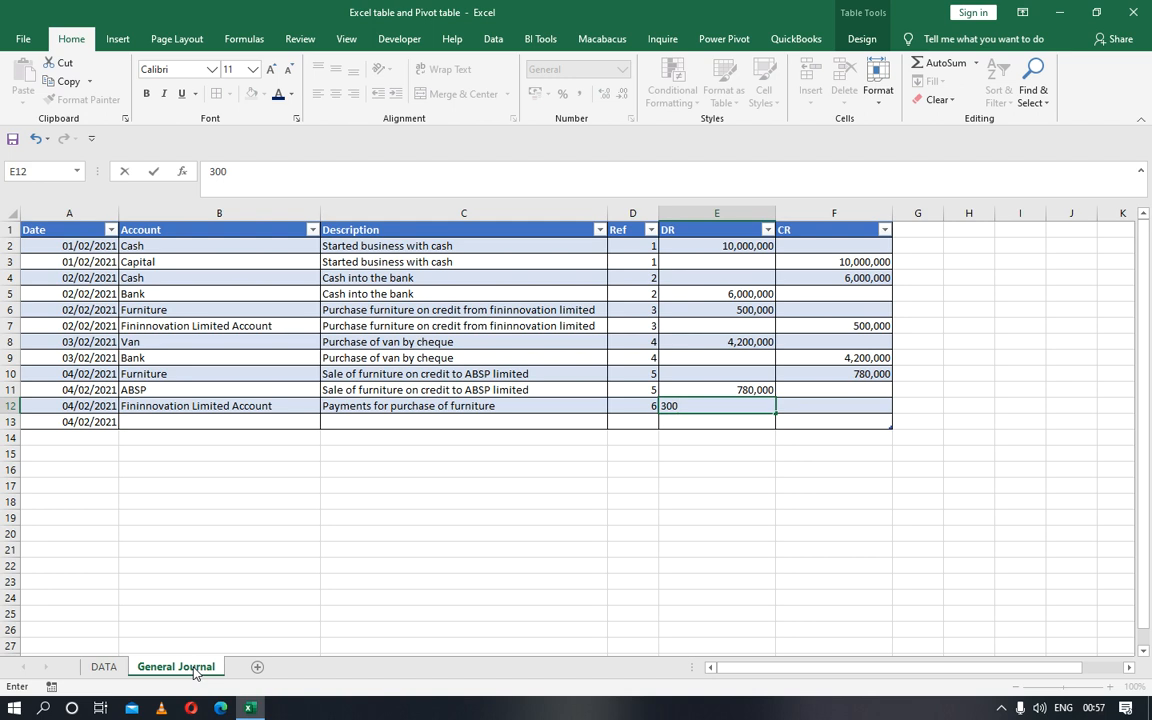
pyautogui.press('BackSpace')
pyautogui.press('BackSpace')
pyautogui.press('BackSpace')
# Enter 300,000 as the credit amount for the Fininnovation payment in F12.
pyautogui.press('Tab')
pyautogui.write('3')
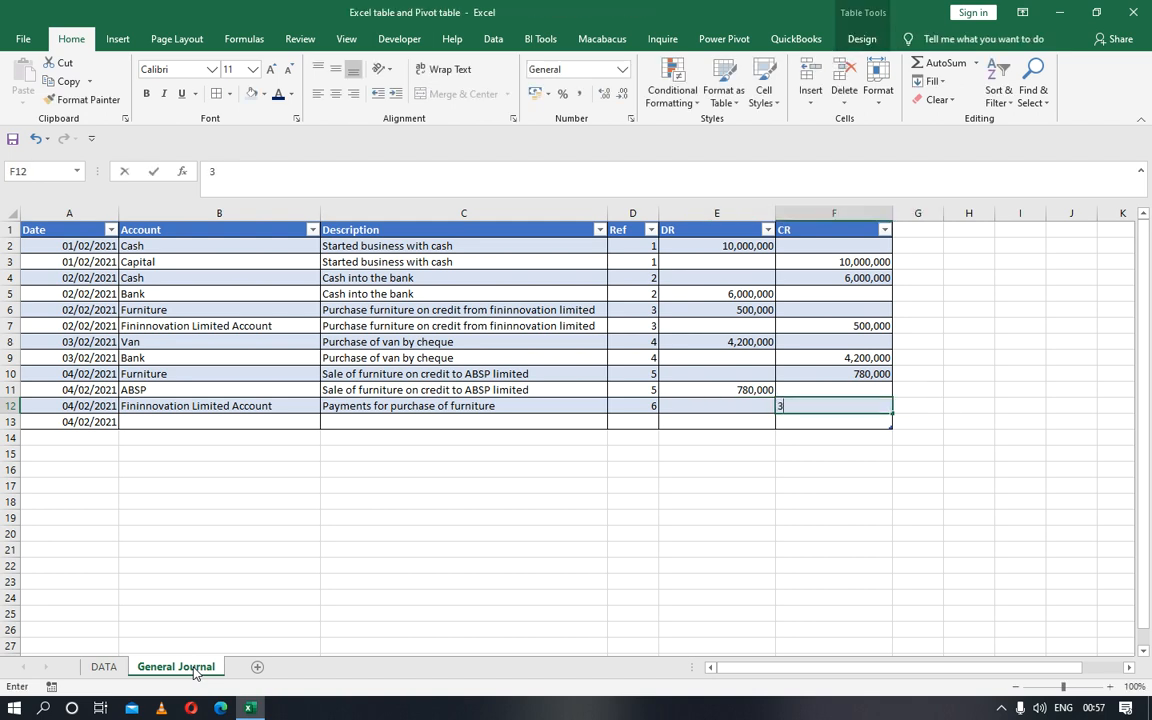
pyautogui.write('00,000')
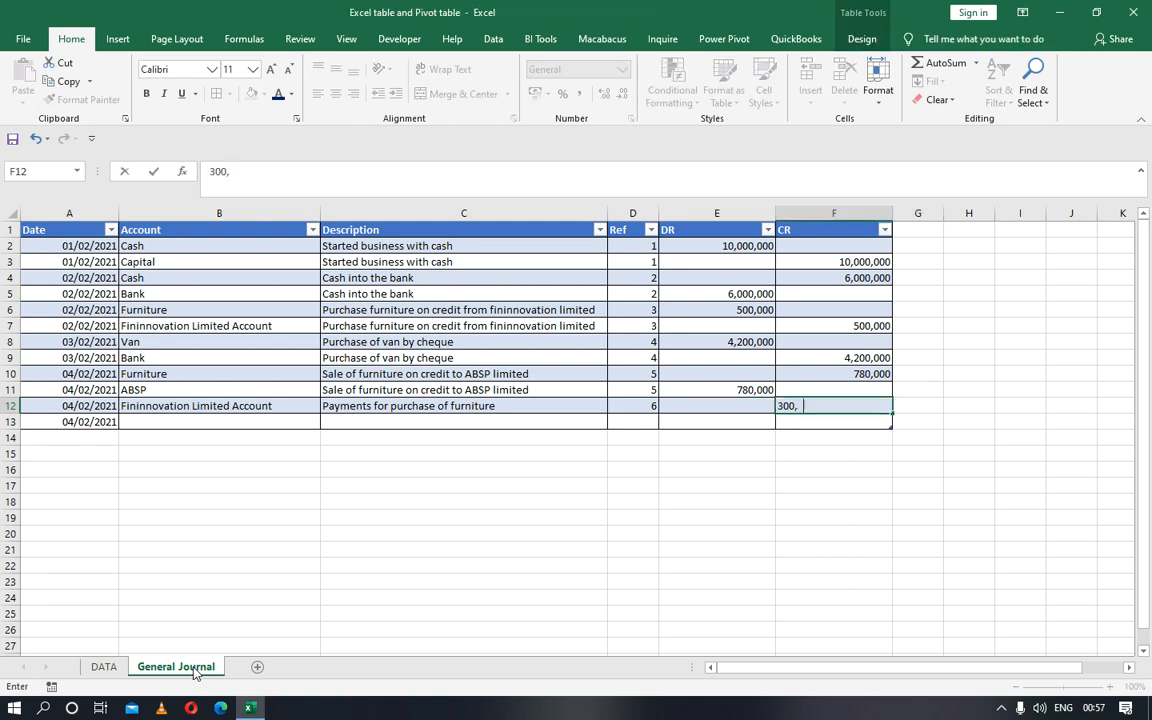
pyautogui.press('Left')
# Recheck the payment on the DATA sheet and enter "Cash" as the account in B13 of the General Journal.
pyautogui.press('Left')
pyautogui.press('Left')
pyautogui.press('Left')
pyautogui.press('Down')
pyautogui.press('Left')
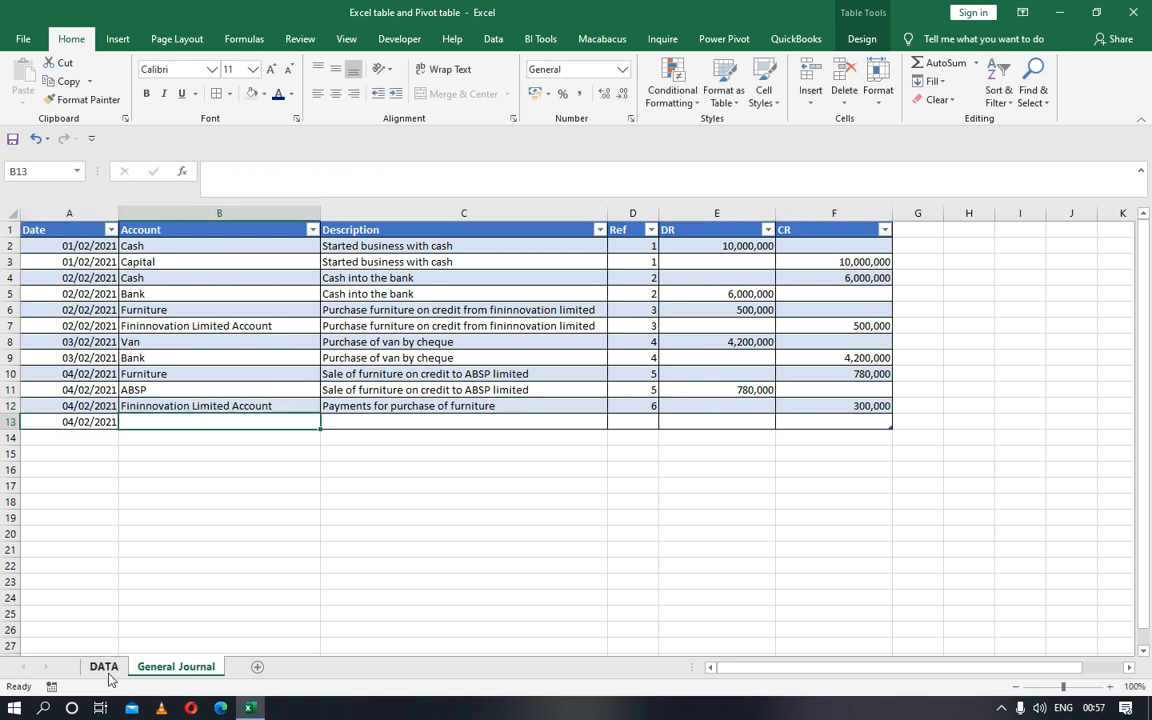
pyautogui.click(104, 668)
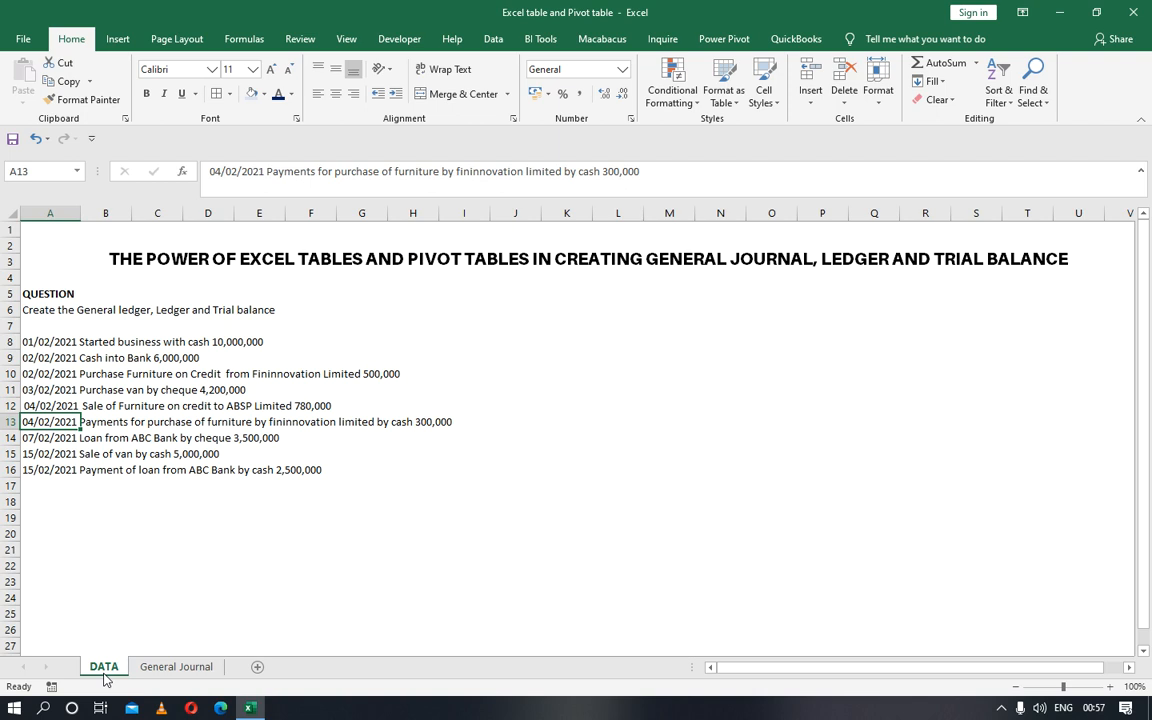
pyautogui.click(150, 667)
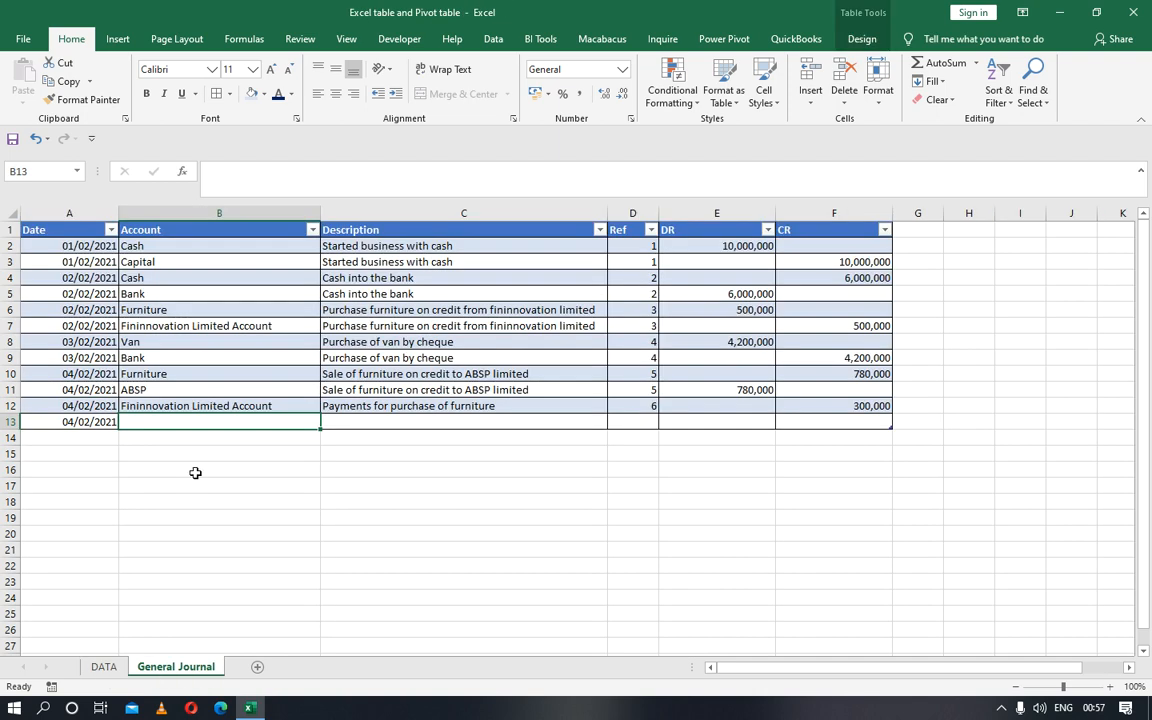
pyautogui.write('Cash')
pyautogui.press('Tab')
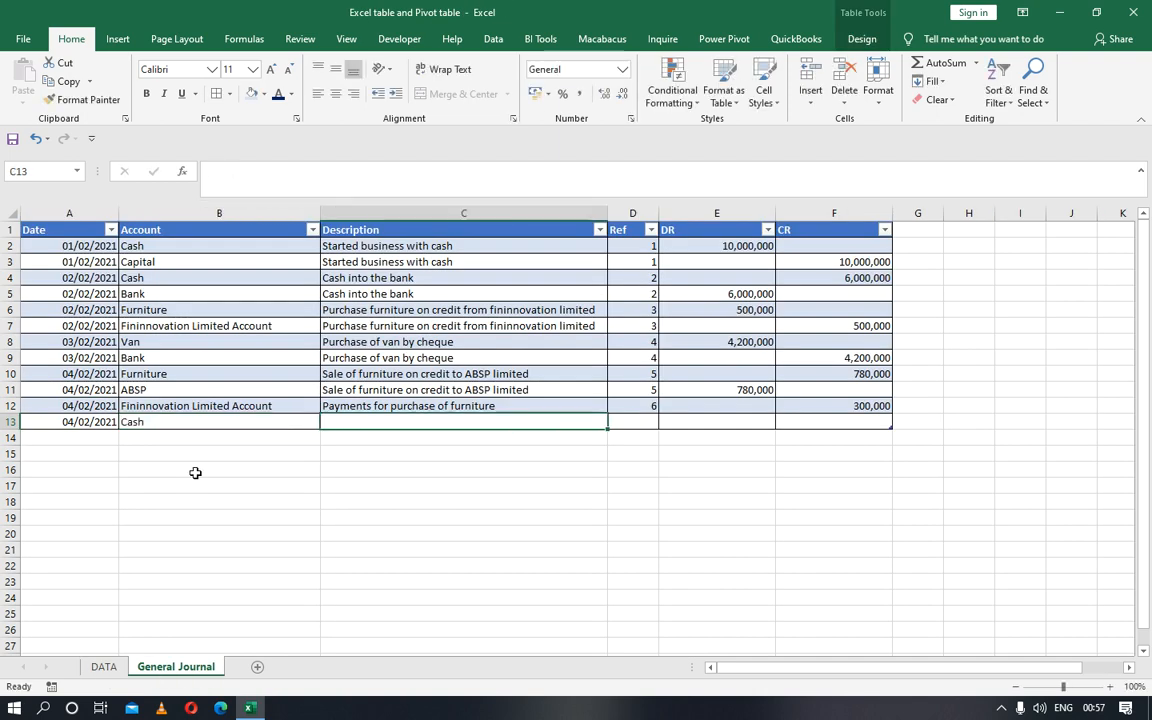
# Copy the description "Payments for purchase of furniture" from C12 to C13.
pyautogui.press('Up')
pyautogui.hotkey('ctrl', 'c')
pyautogui.press('Down')
pyautogui.hotkey('ctrl', 'v')
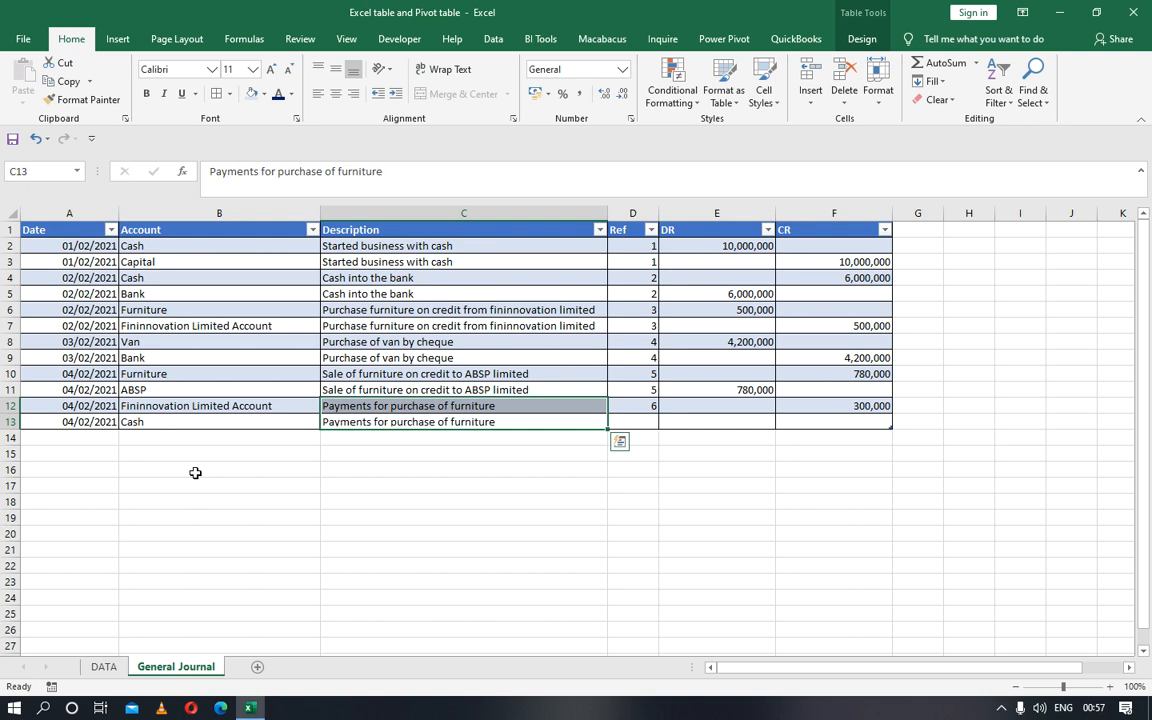
# Complete the Cash entry in row 13 of the General Journal with reference 6 and a debit of 300,000.
pyautogui.press('Escape')
pyautogui.press('Tab')
pyautogui.write('6')
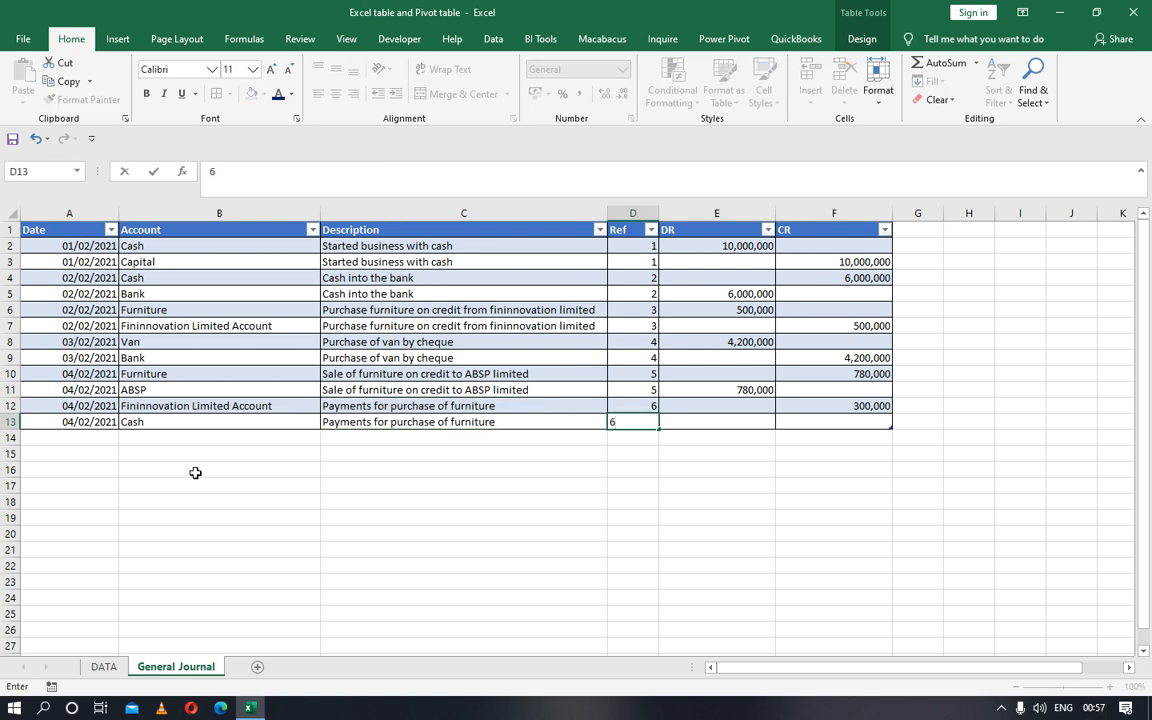
pyautogui.press('Tab')
pyautogui.press('F2')
pyautogui.write('300,000')
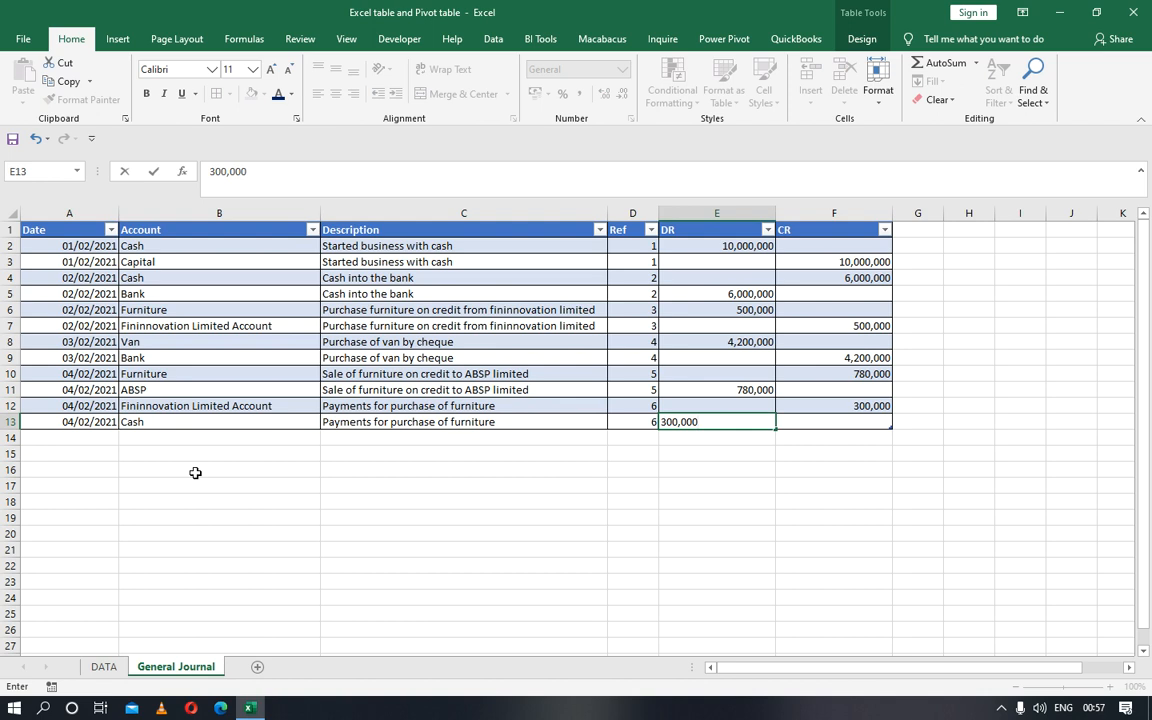
pyautogui.press('Return')
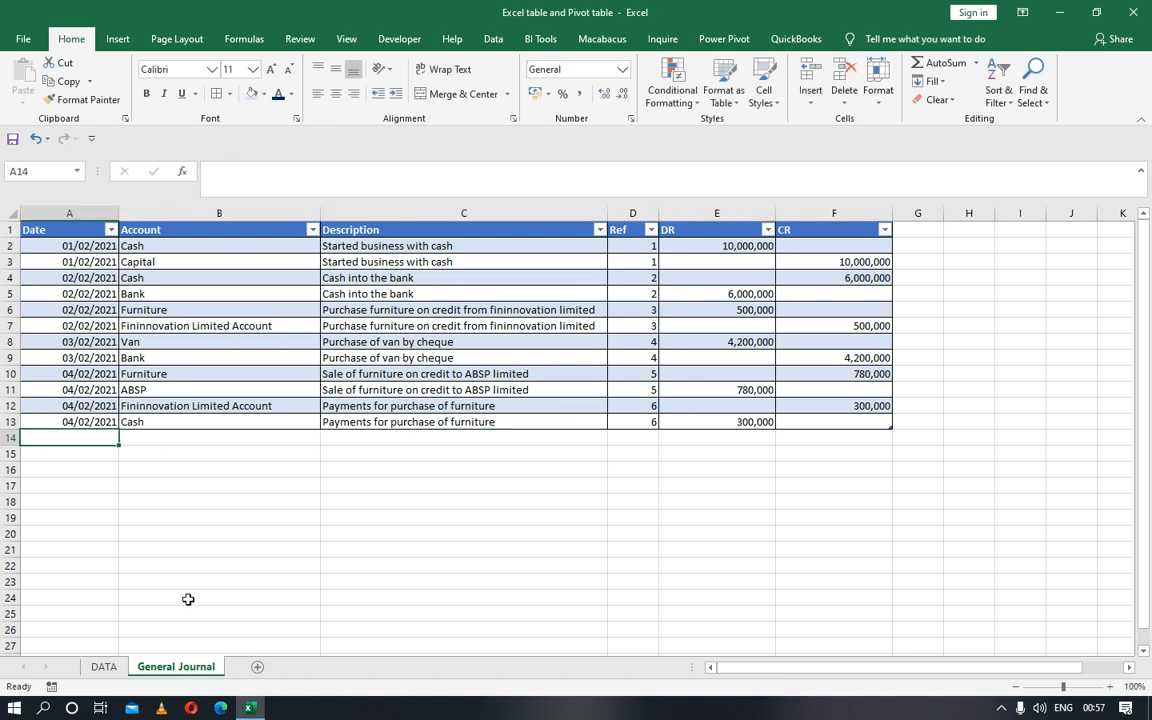
# Check the ABC Bank loan transaction on the DATA sheet and start General Journal row 14 with the date 07/02/2021.
pyautogui.click(108, 668)
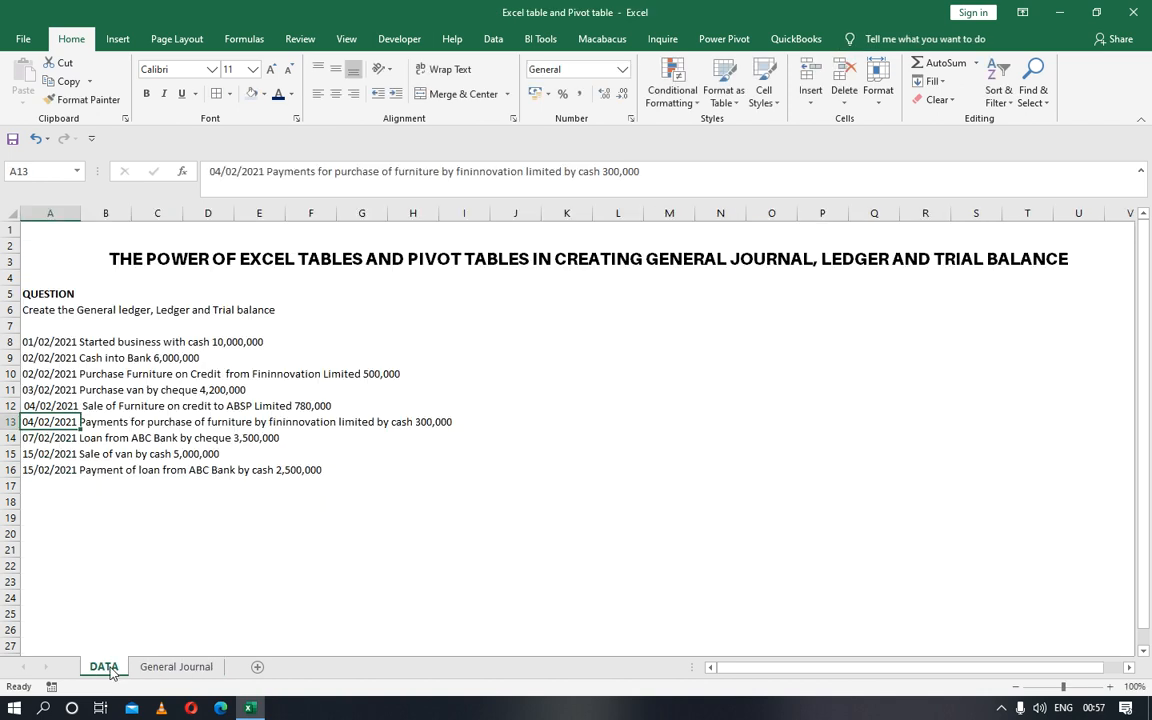
pyautogui.press('Down')
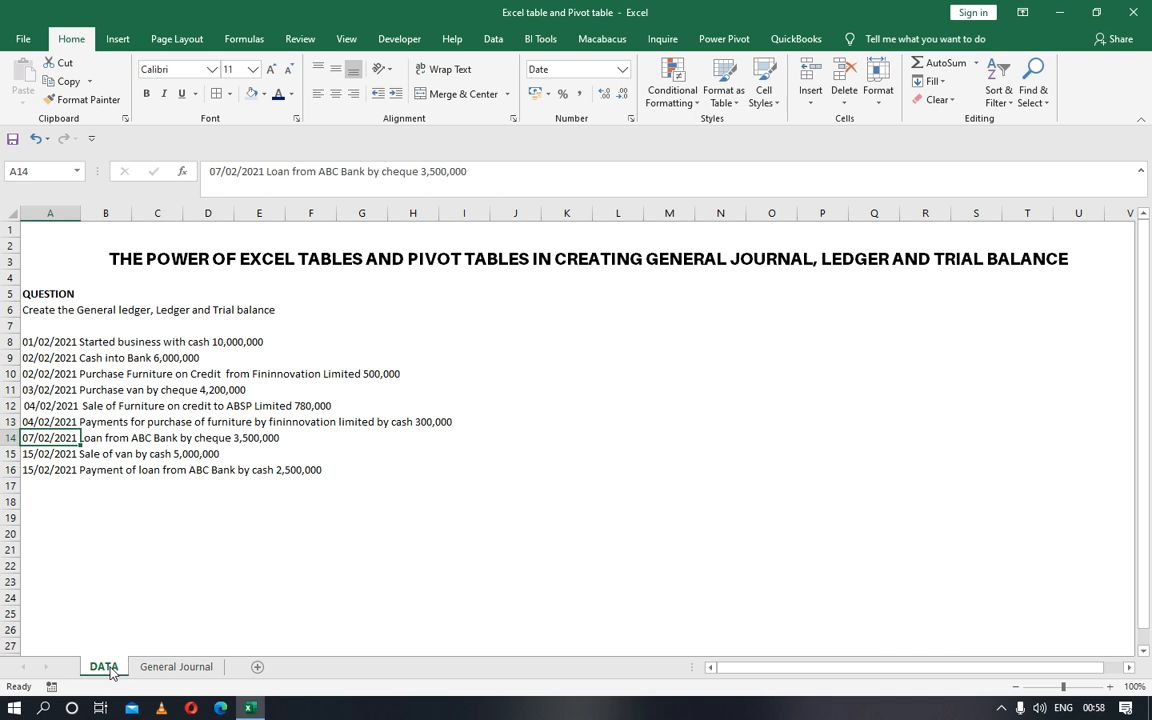
pyautogui.click(159, 665)
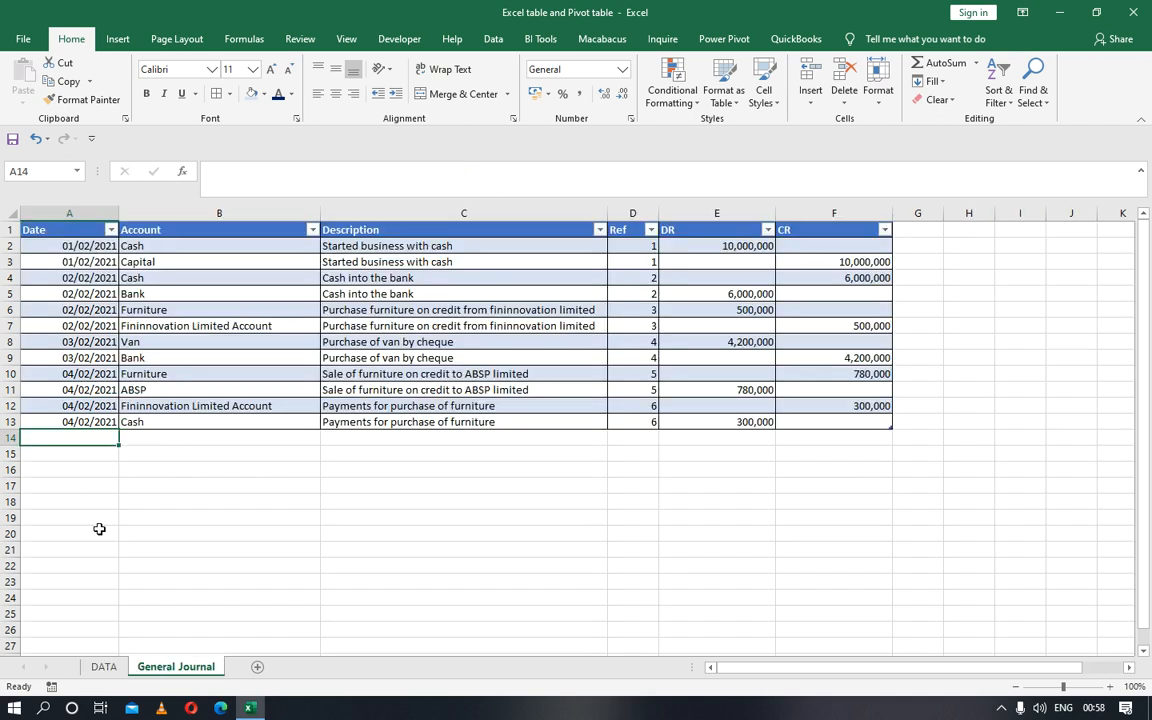
pyautogui.write('7')
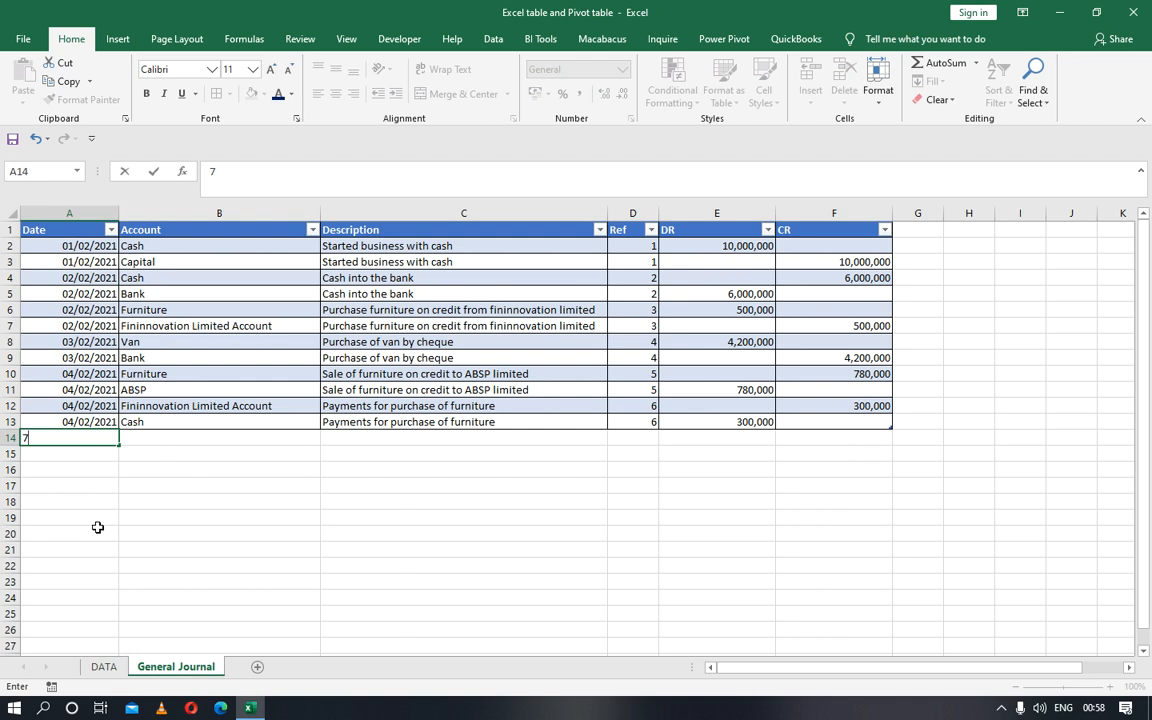
pyautogui.write('/02/2011')
pyautogui.press('BackSpace')
pyautogui.press('BackSpace')
pyautogui.write('21')
pyautogui.press('Tab')
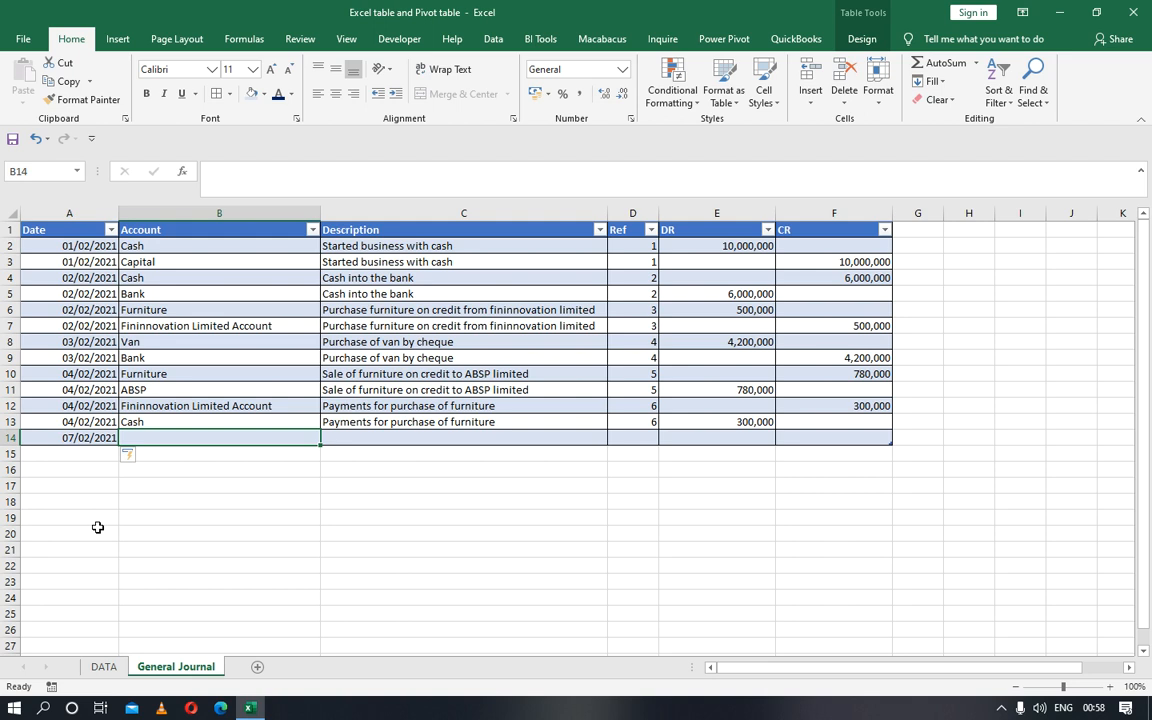
# Enter ABC BANK as the account in row 14.
pyautogui.write('ABSP')
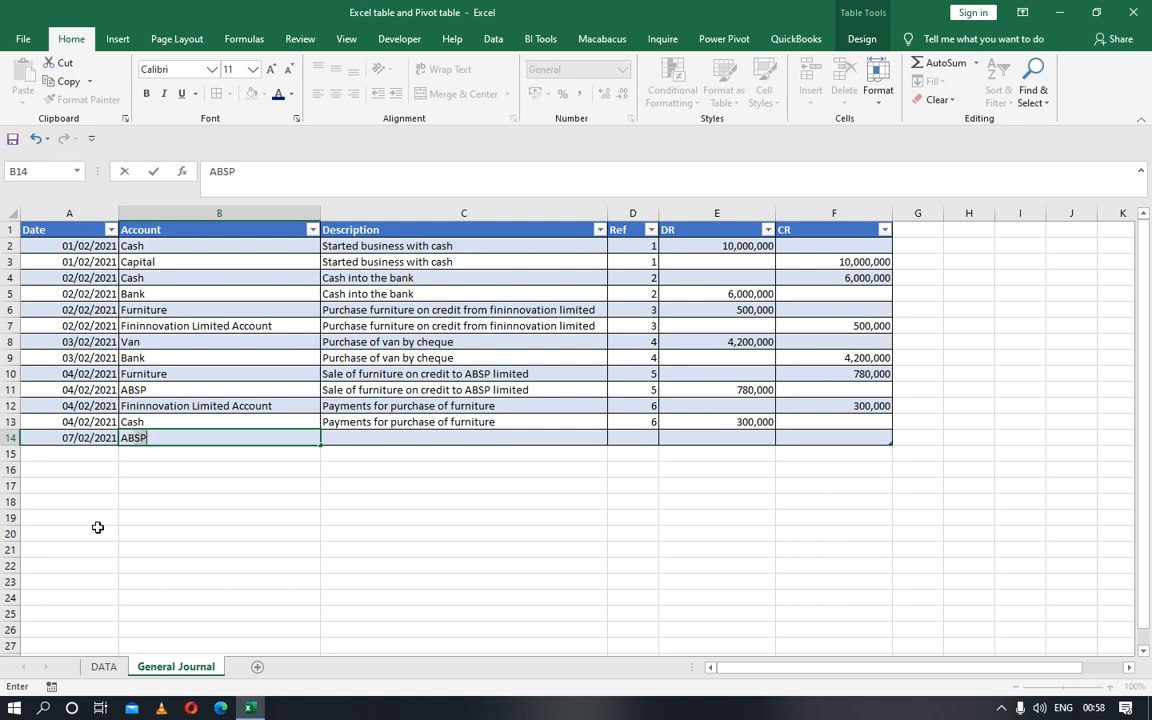
pyautogui.press('BackSpace')
pyautogui.press('BackSpace')
pyautogui.write('C BANK')
pyautogui.press('Tab')
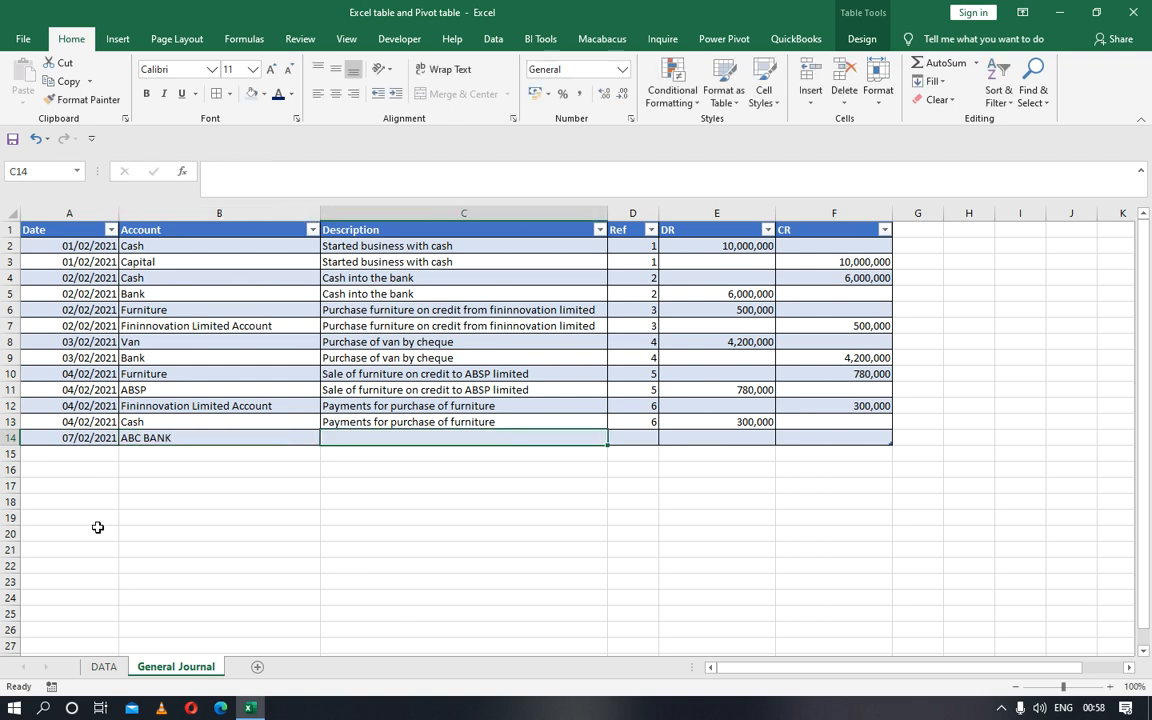
# Fill in row 14 with the description Loan and reference 7.
pyautogui.write('Loam')
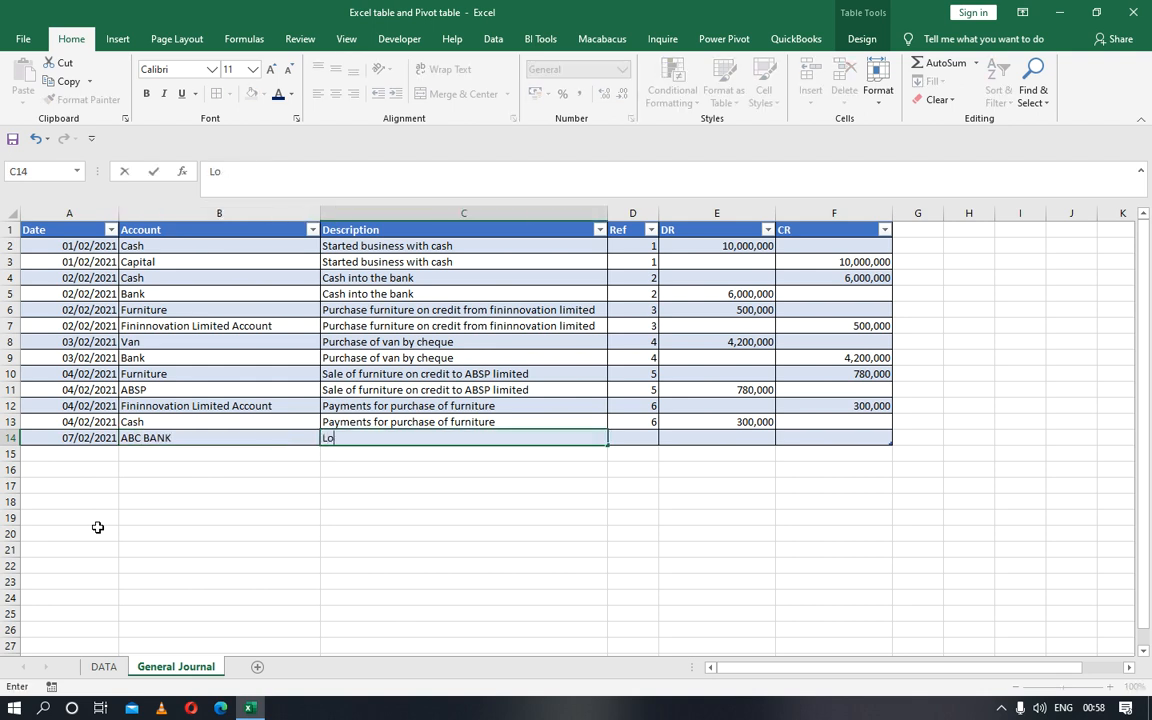
pyautogui.press('BackSpace')
pyautogui.write('n by ce')
pyautogui.press('BackSpace')
pyautogui.press('BackSpace')
pyautogui.press('BackSpace')
pyautogui.press('BackSpace')
pyautogui.press('BackSpace')
pyautogui.press('BackSpace')
pyautogui.press('Tab')
pyautogui.write('7')
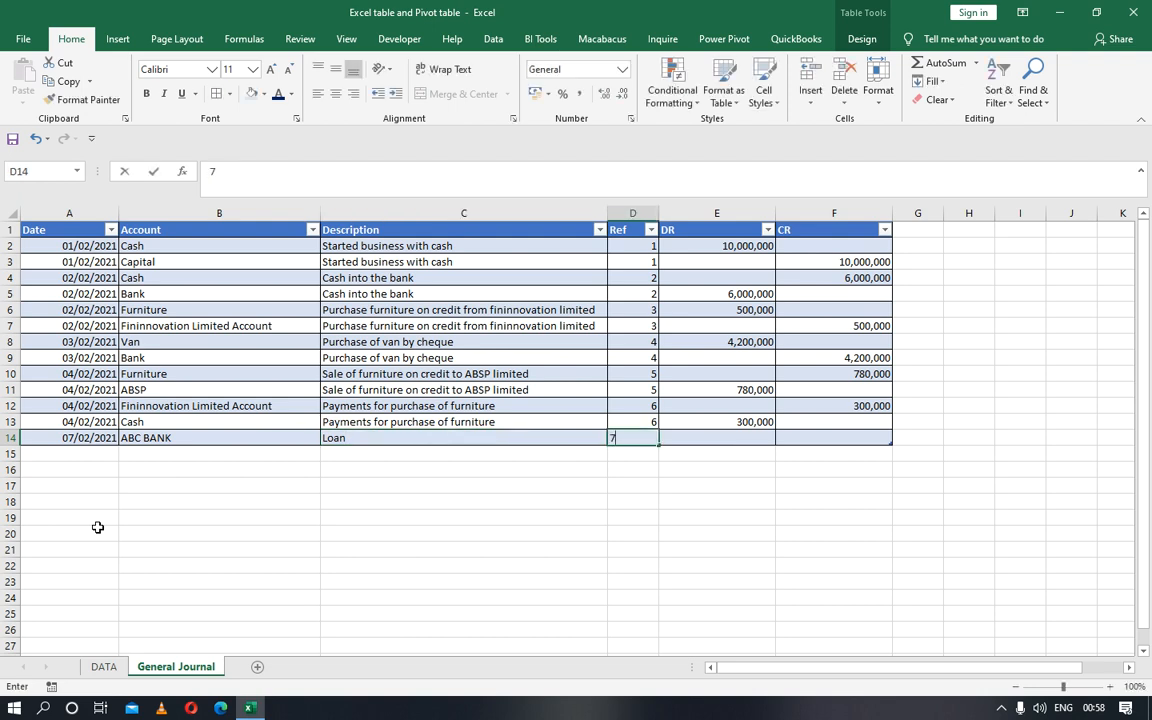
pyautogui.press('Tab')
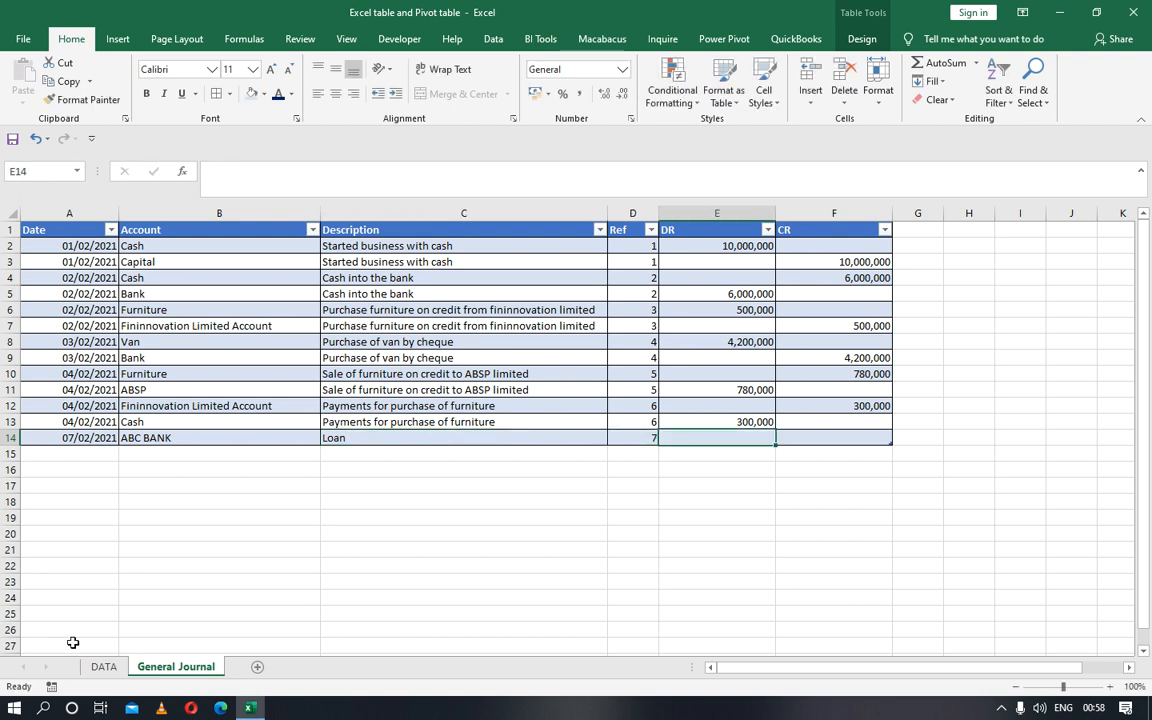
# Check the loan amount on the DATA sheet and enter 3,500,000 as the credit for ABC BANK in row 14.
pyautogui.click(104, 667)
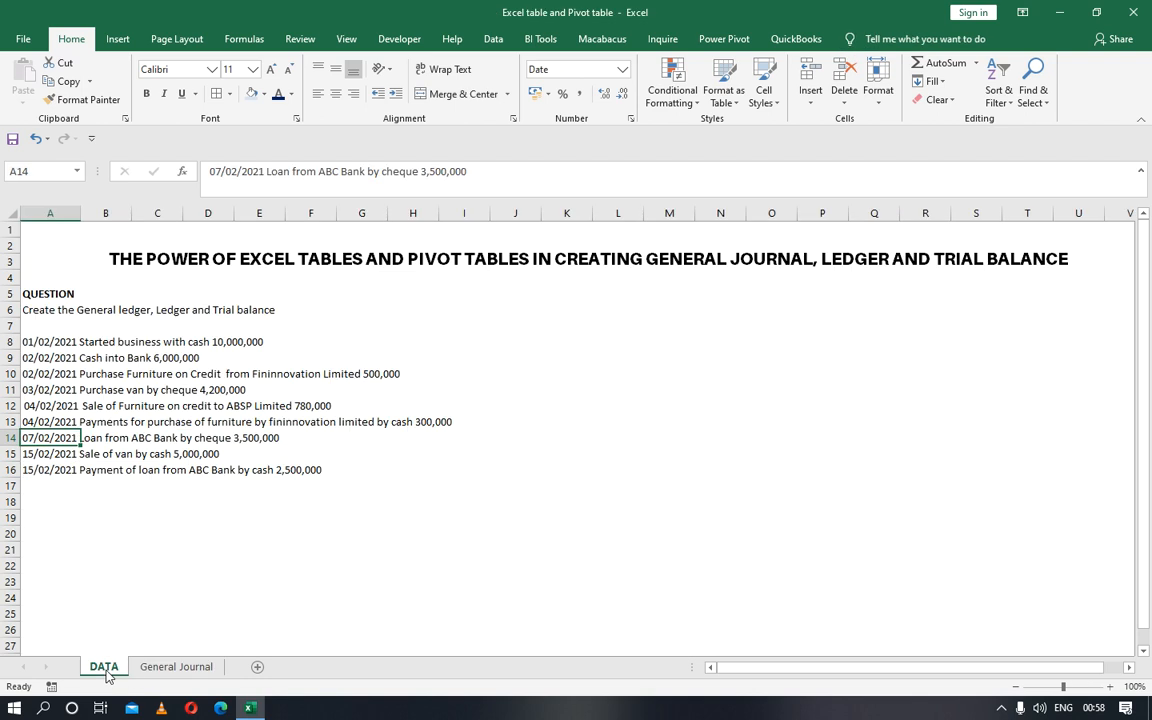
pyautogui.click(147, 669)
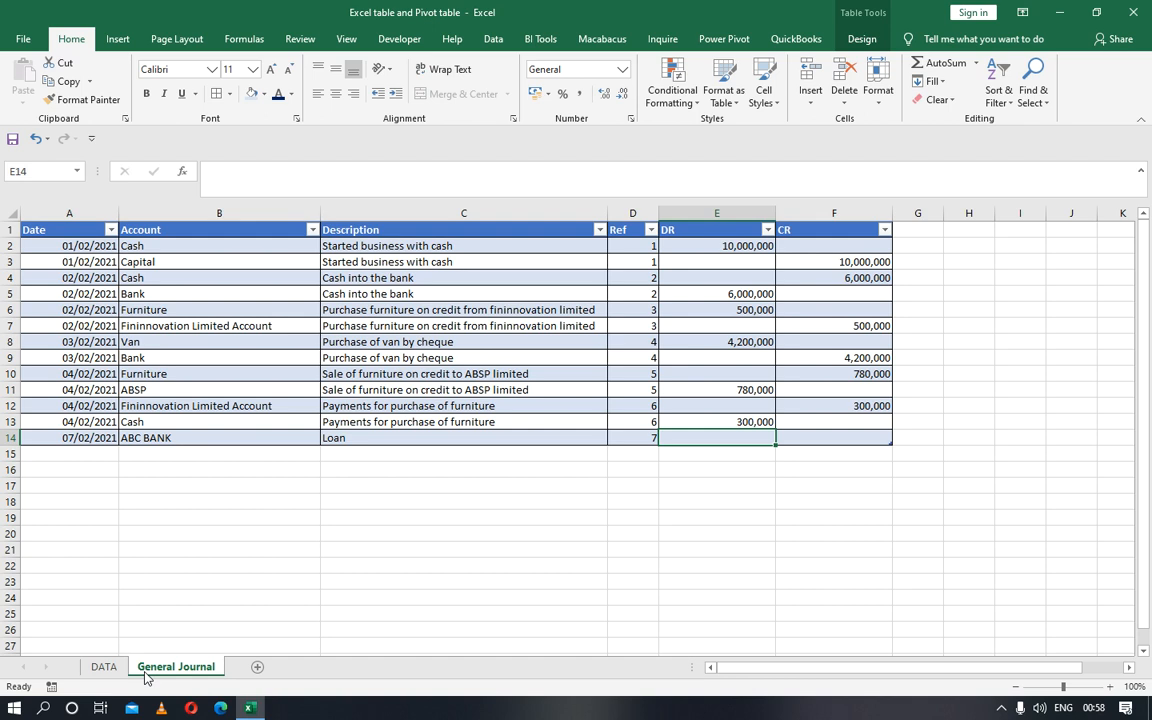
pyautogui.press('Left')
pyautogui.press('Left')
pyautogui.press('Right')
pyautogui.press('Right')
pyautogui.press('Right')
pyautogui.press('Left')
pyautogui.press('Left')
pyautogui.press('Left')
pyautogui.press('Left')
pyautogui.press('Left')
pyautogui.press('Right')
pyautogui.press('Right')
pyautogui.press('Right')
pyautogui.press('Right')
pyautogui.press('Right')
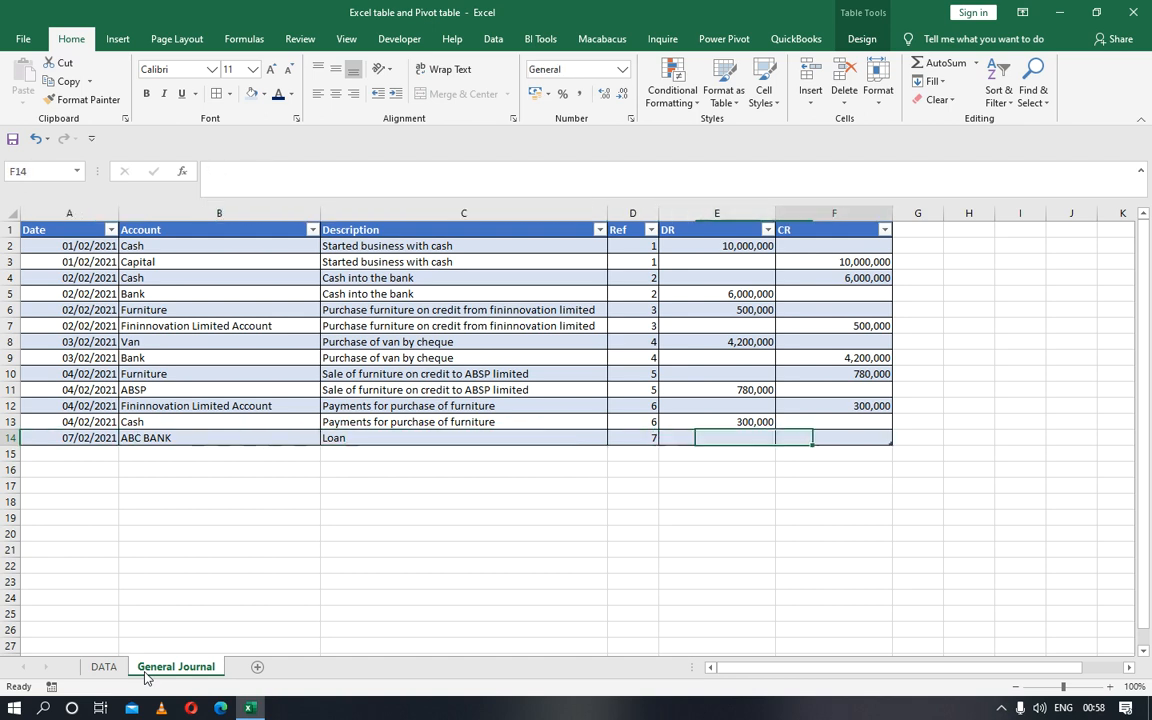
pyautogui.write('10')
pyautogui.press('BackSpace')
pyautogui.press('BackSpace')
pyautogui.write('3')
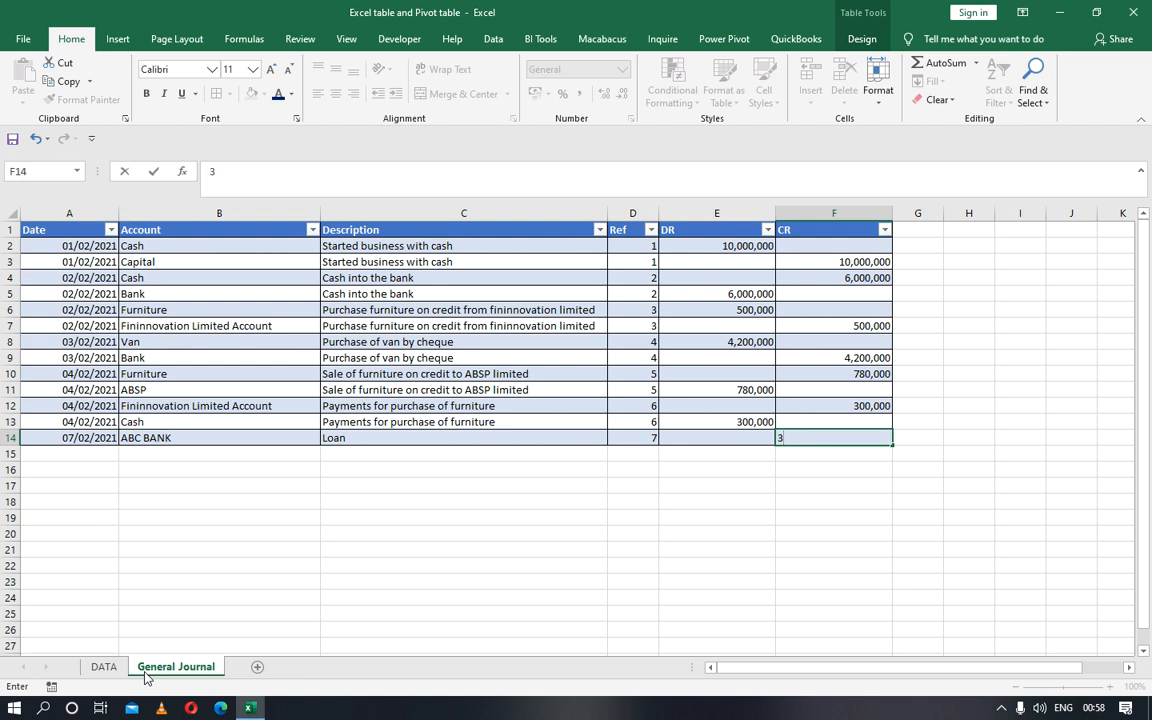
pyautogui.write(',500,000')
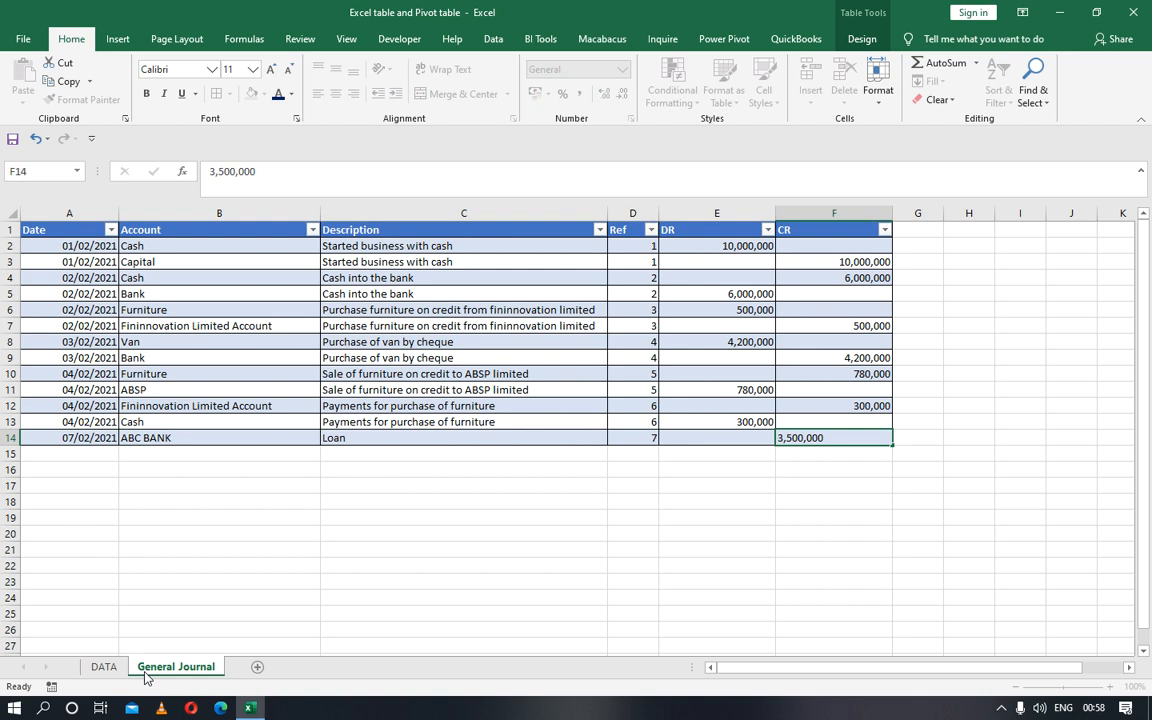
pyautogui.press('Return')
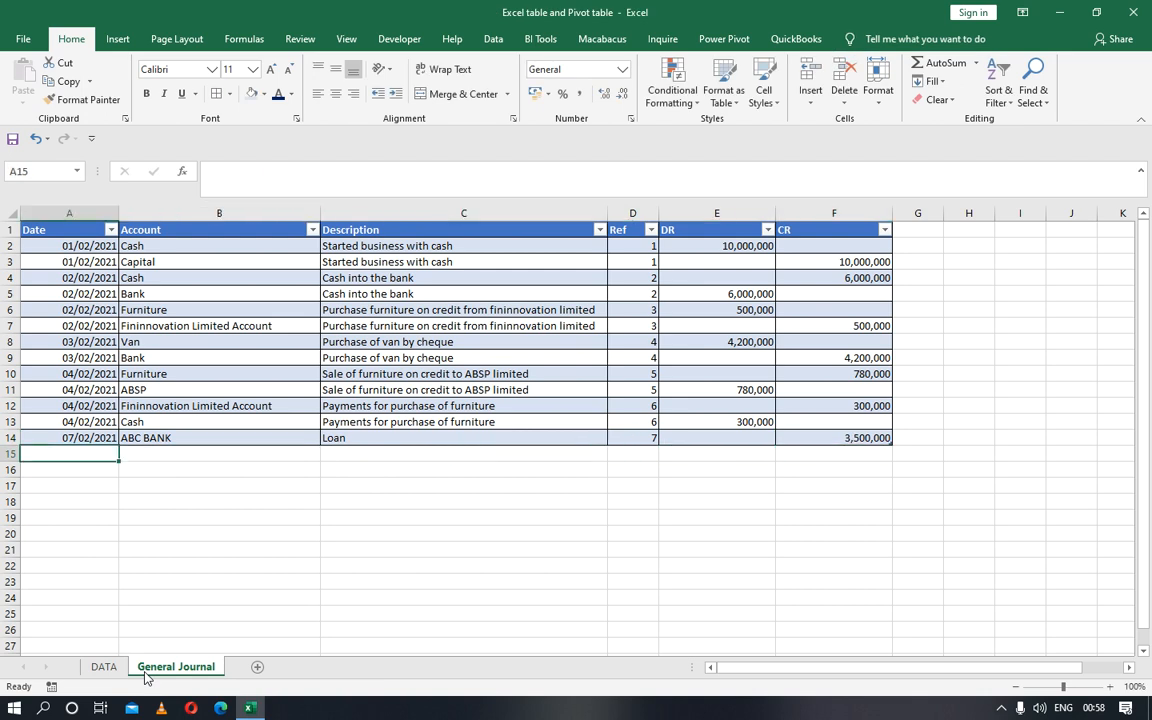
# Fill the 07/02/2021 date down from row 14 into row 15.
pyautogui.hotkey('shift', 'Up')
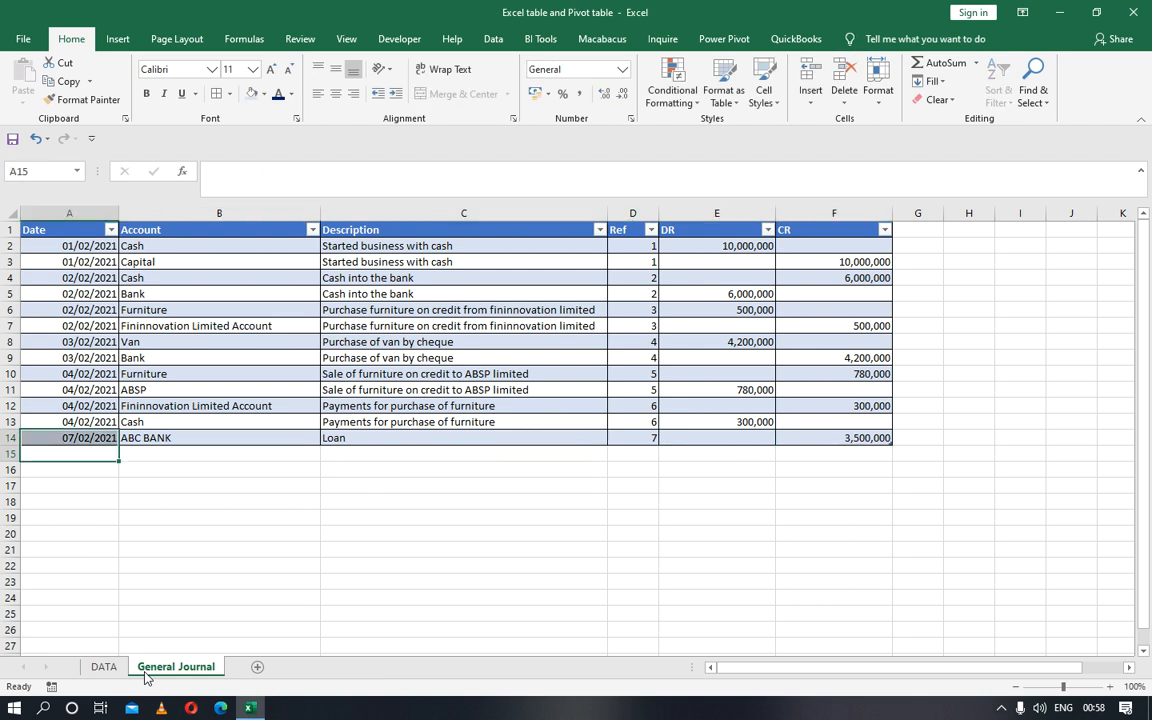
pyautogui.hotkey('ctrl', 'd')
pyautogui.hotkey('ctrl', 'f')
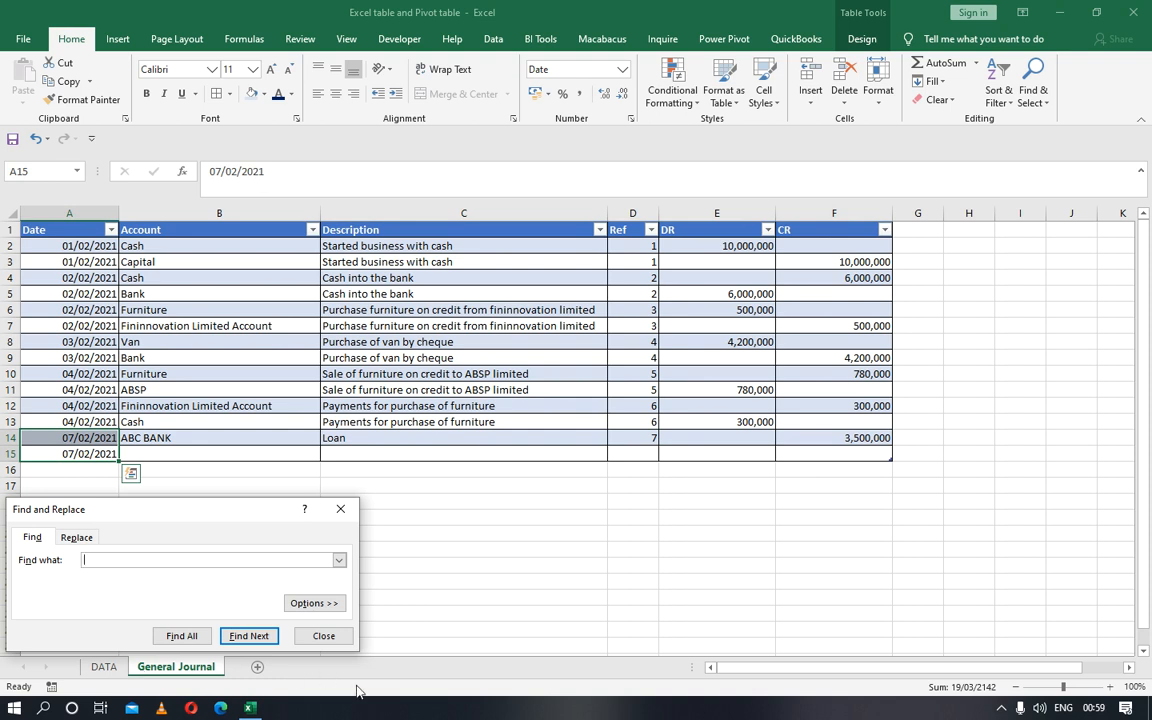
pyautogui.click(340, 509)
# Enter Bank as the account in row 15.
pyautogui.click(148, 453)
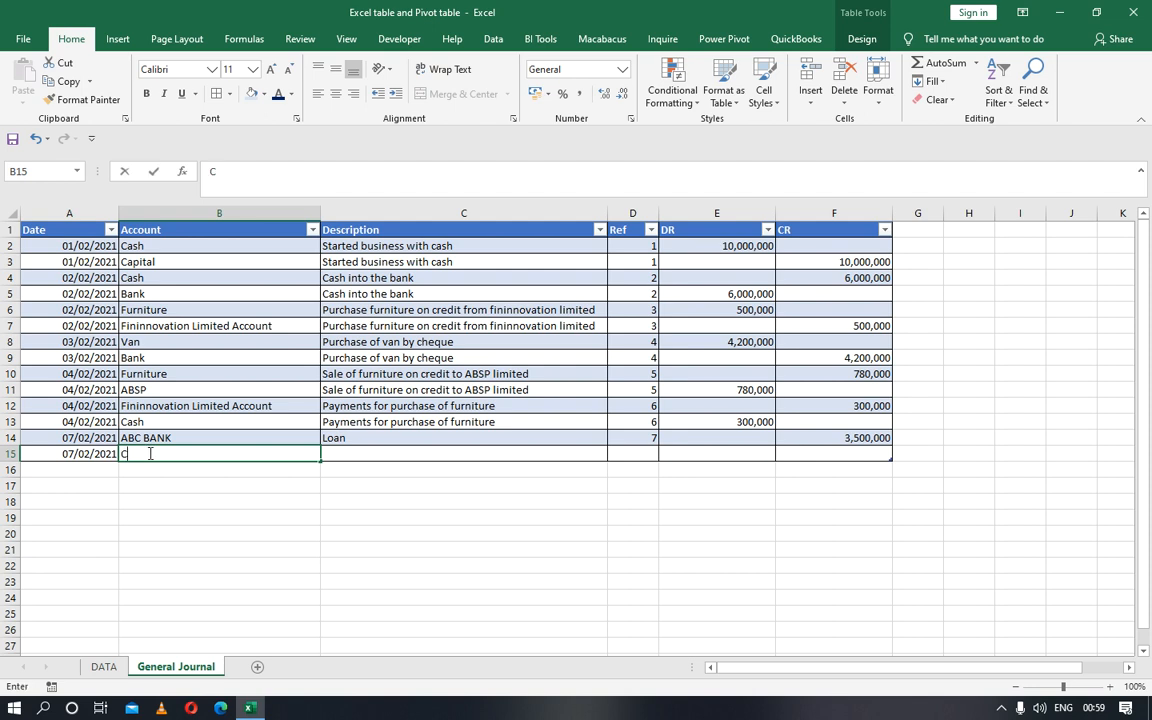
pyautogui.write('Bank')
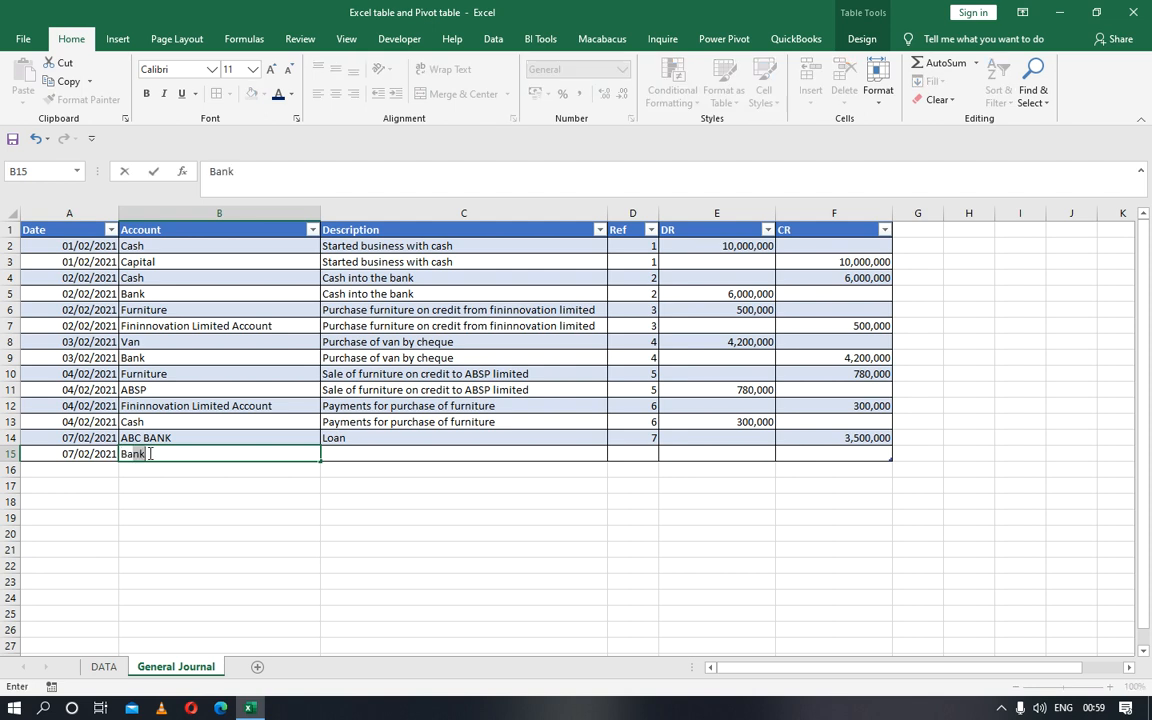
pyautogui.press('BackSpace')
pyautogui.write('k')
pyautogui.press('Tab')
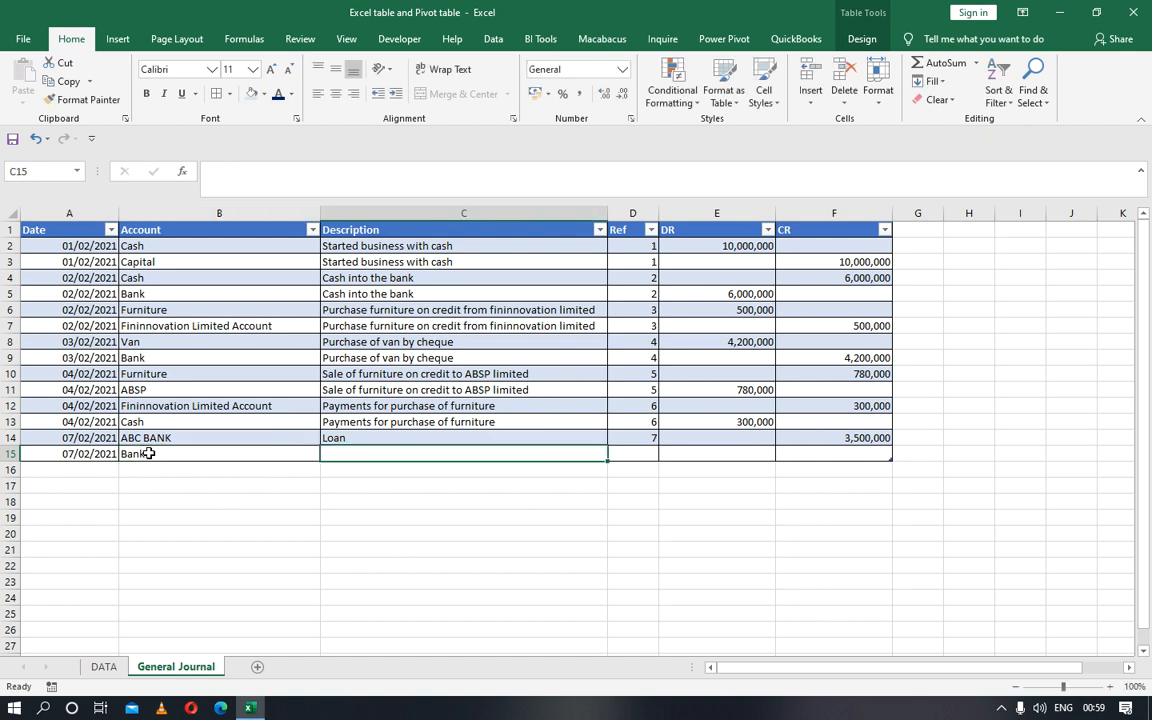
# Give the Bank entry in row 15 the description Loan and reference 7.
pyautogui.write('Loan')
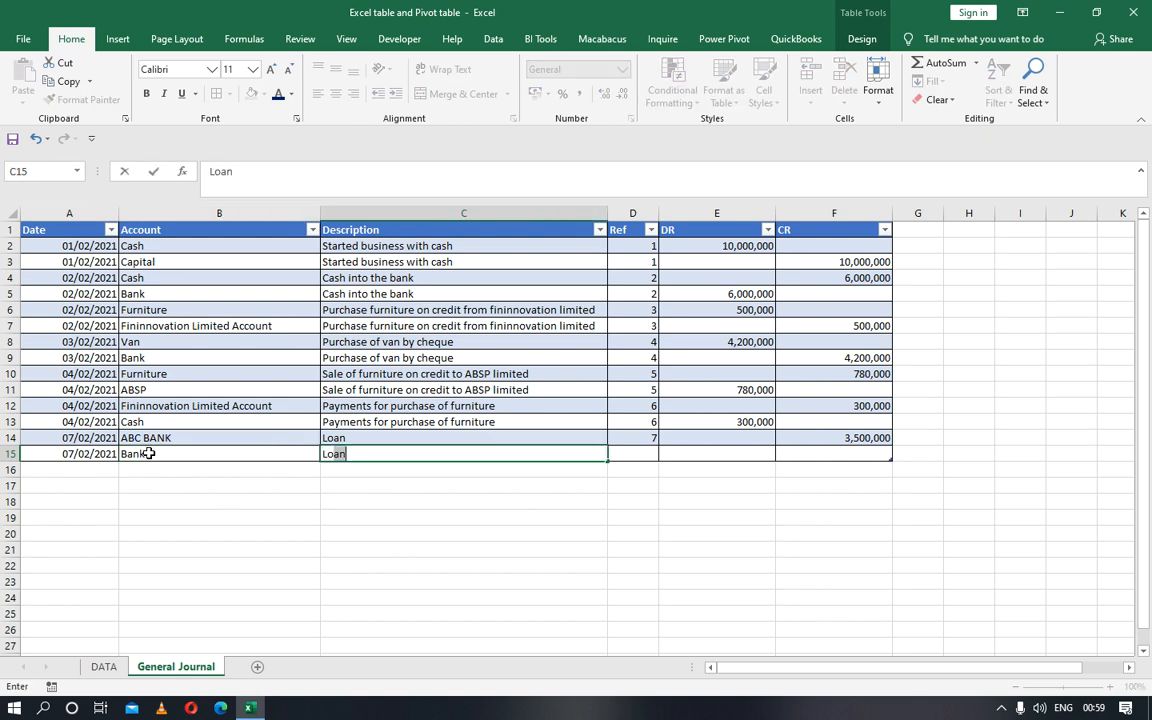
pyautogui.press('Tab')
pyautogui.press('Tab')
pyautogui.press('Left')
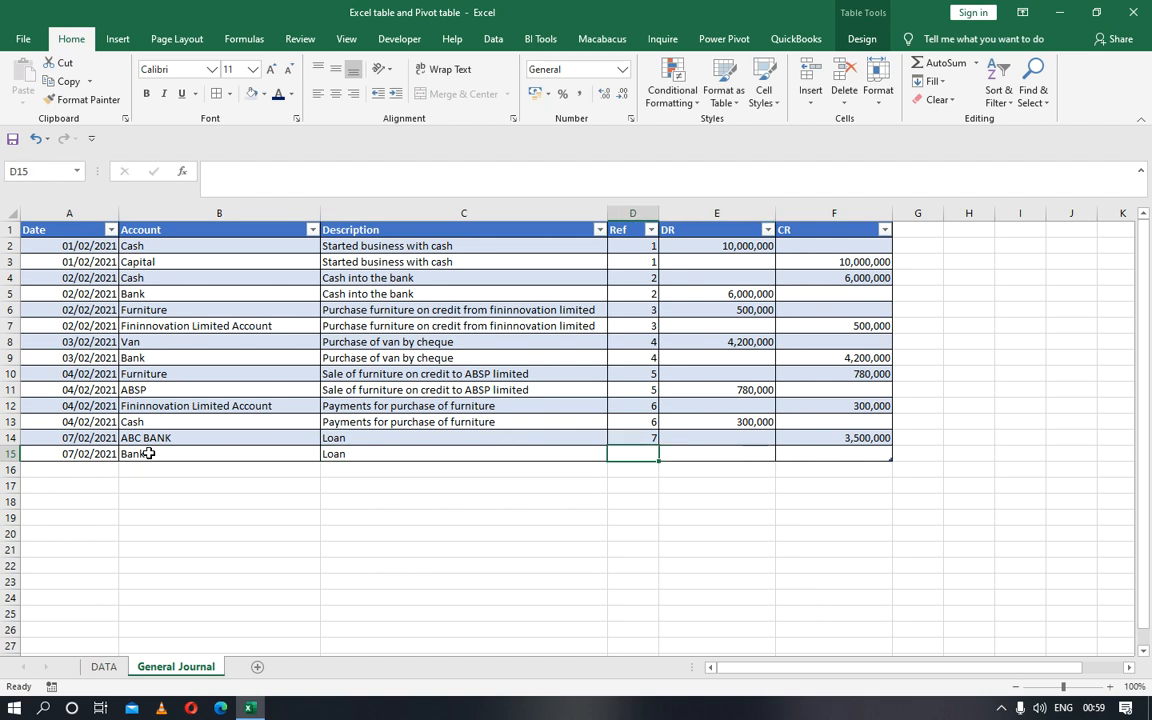
pyautogui.write('7')
pyautogui.press('Tab')
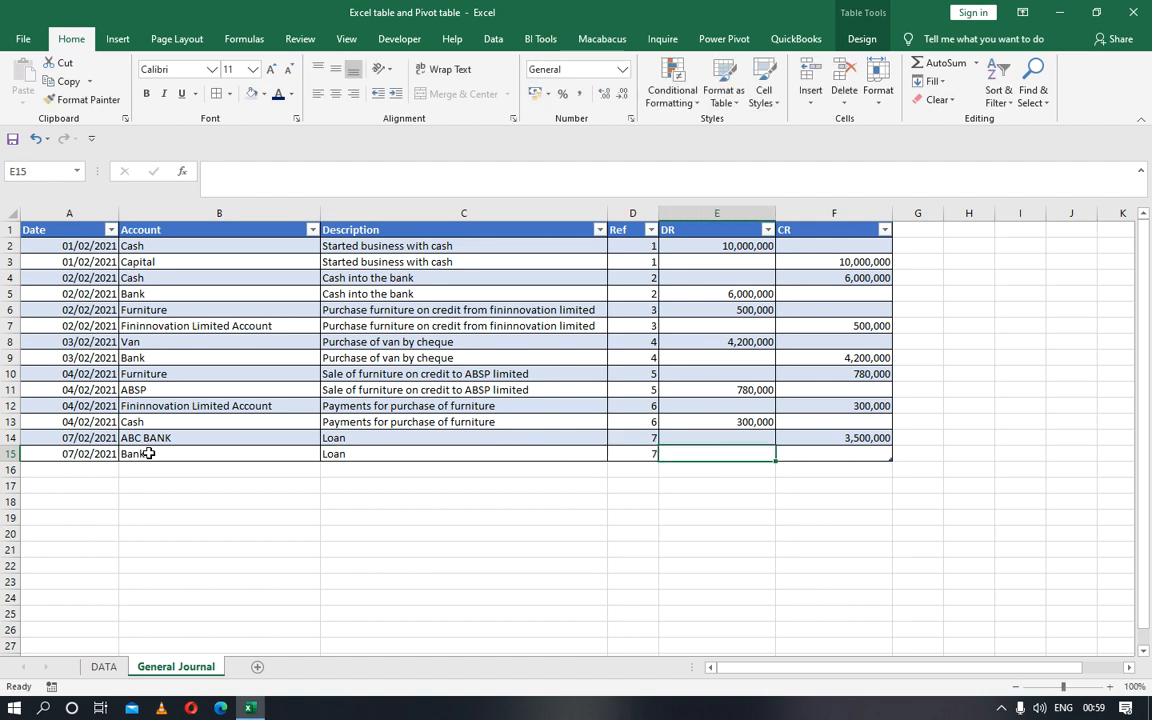
# Enter a debit of 3,500,000 for the Bank entry in row 15.
pyautogui.write('3')
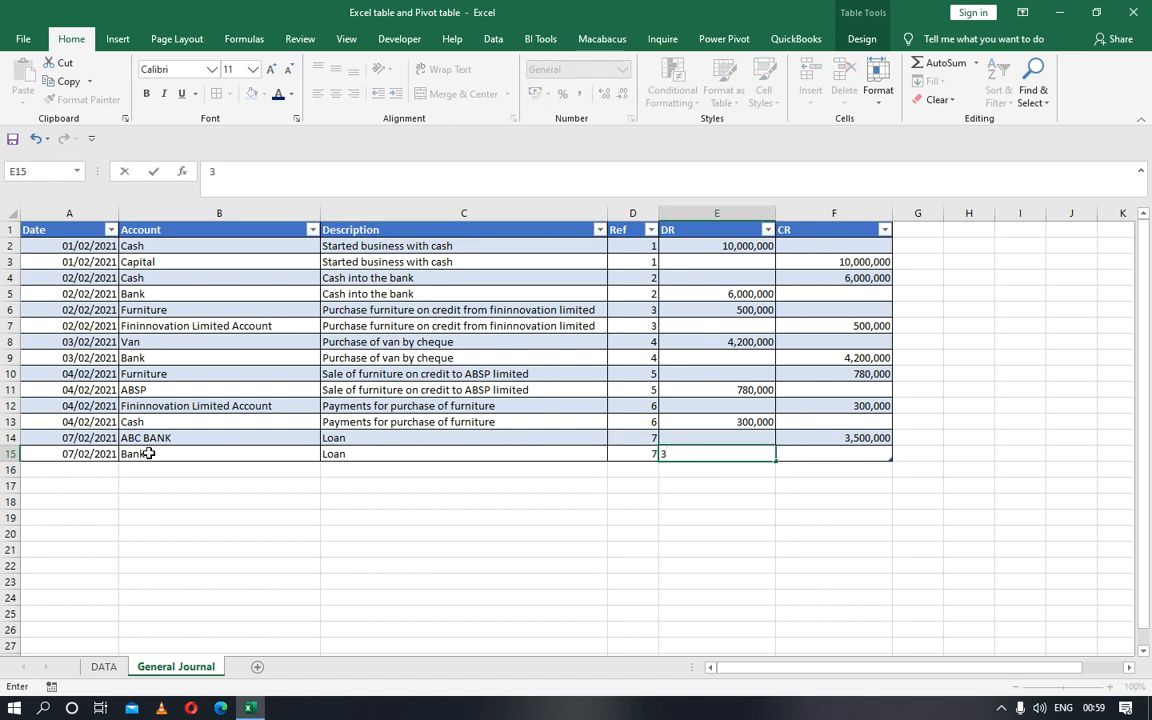
pyautogui.write(',500,000')
pyautogui.press('Left')
pyautogui.press('Left')
pyautogui.press('Left')
pyautogui.press('Left')
pyautogui.press('Down')
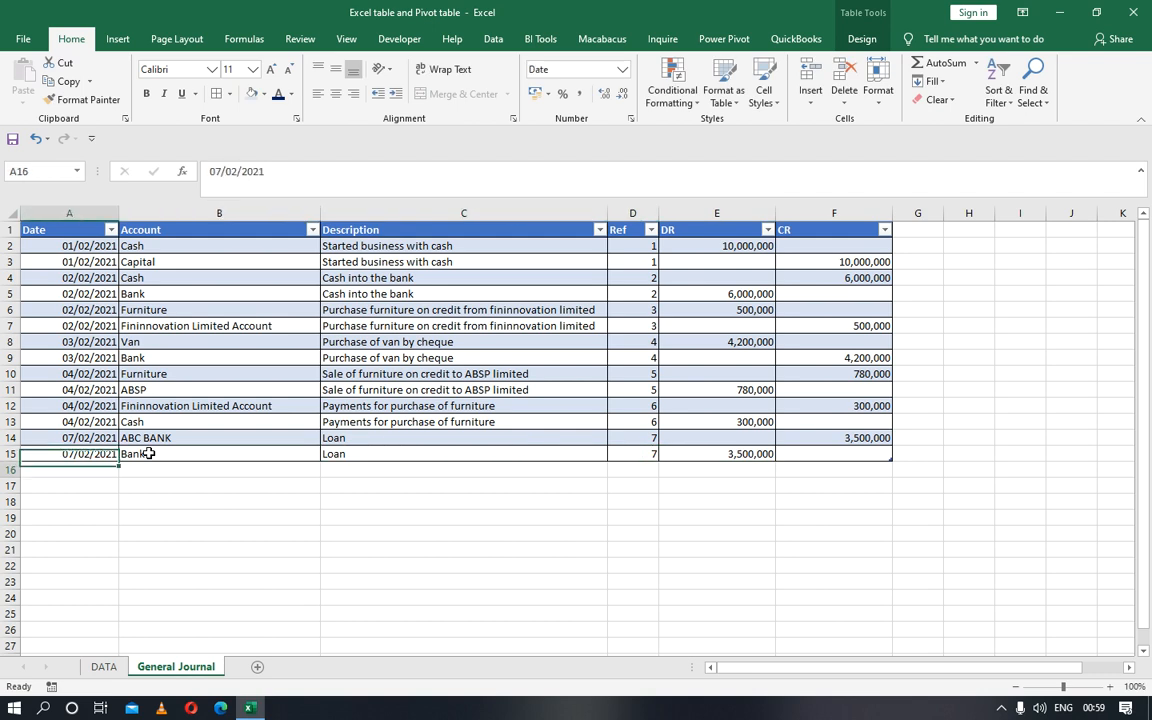
# Check the next transaction on the DATA sheet and enter the description Sale of van by cash and reference 8 in journal row 16.
pyautogui.click(106, 668)
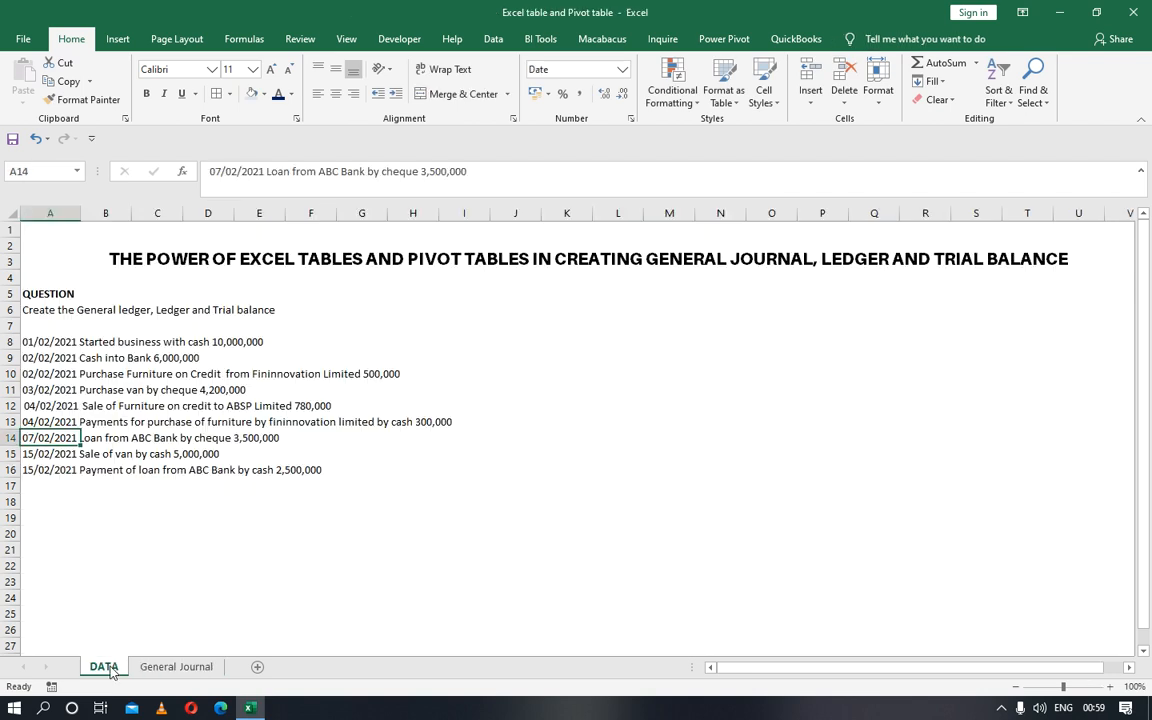
pyautogui.press('Down')
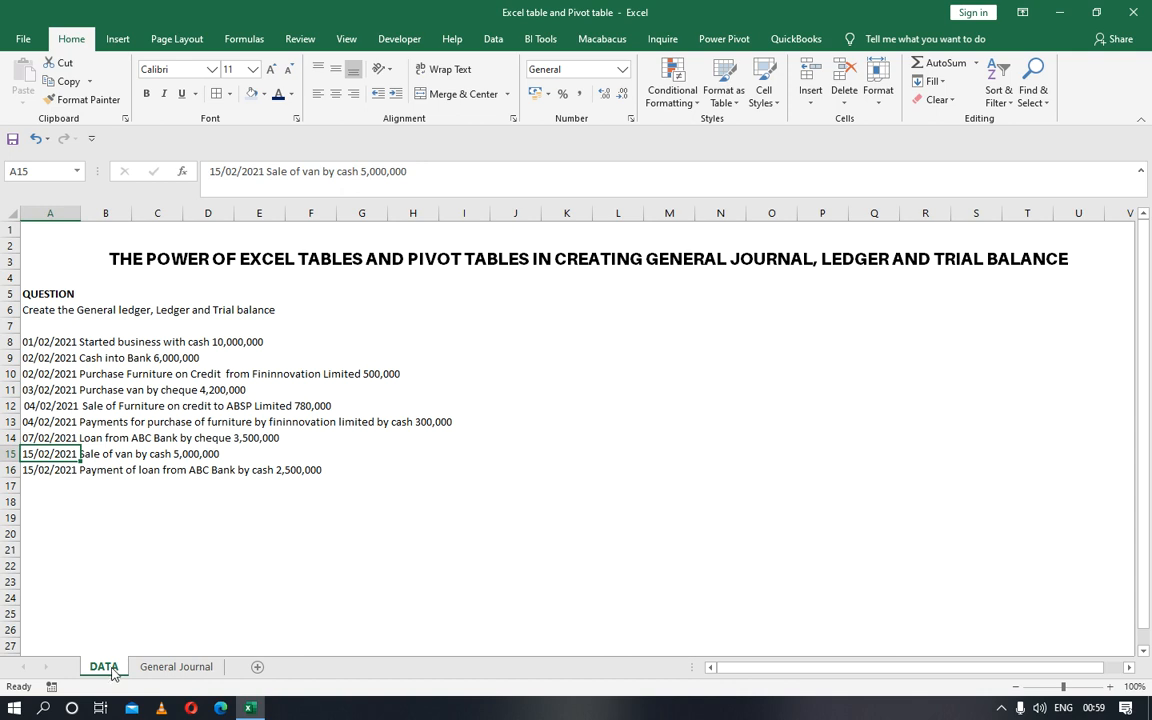
pyautogui.click(160, 670)
pyautogui.press('Right')
pyautogui.press('Right')
pyautogui.press('Left')
pyautogui.write('Sa')
pyautogui.press('BackSpace')
pyautogui.write('le ')
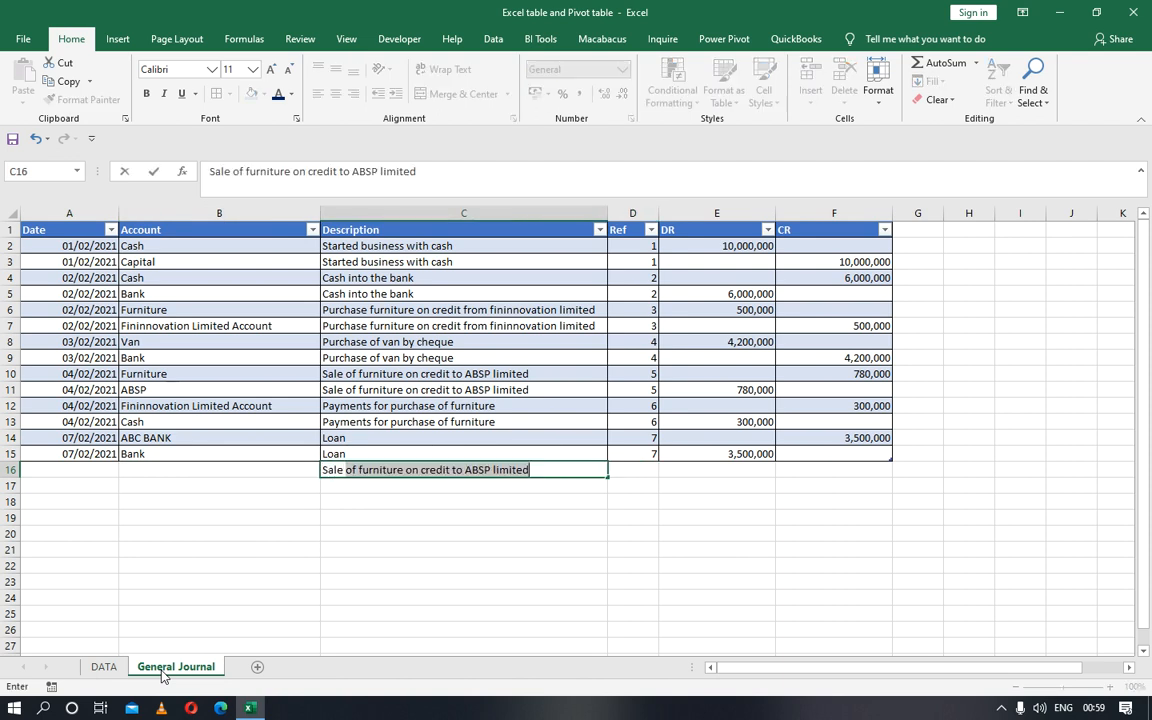
pyautogui.write('of van by cash')
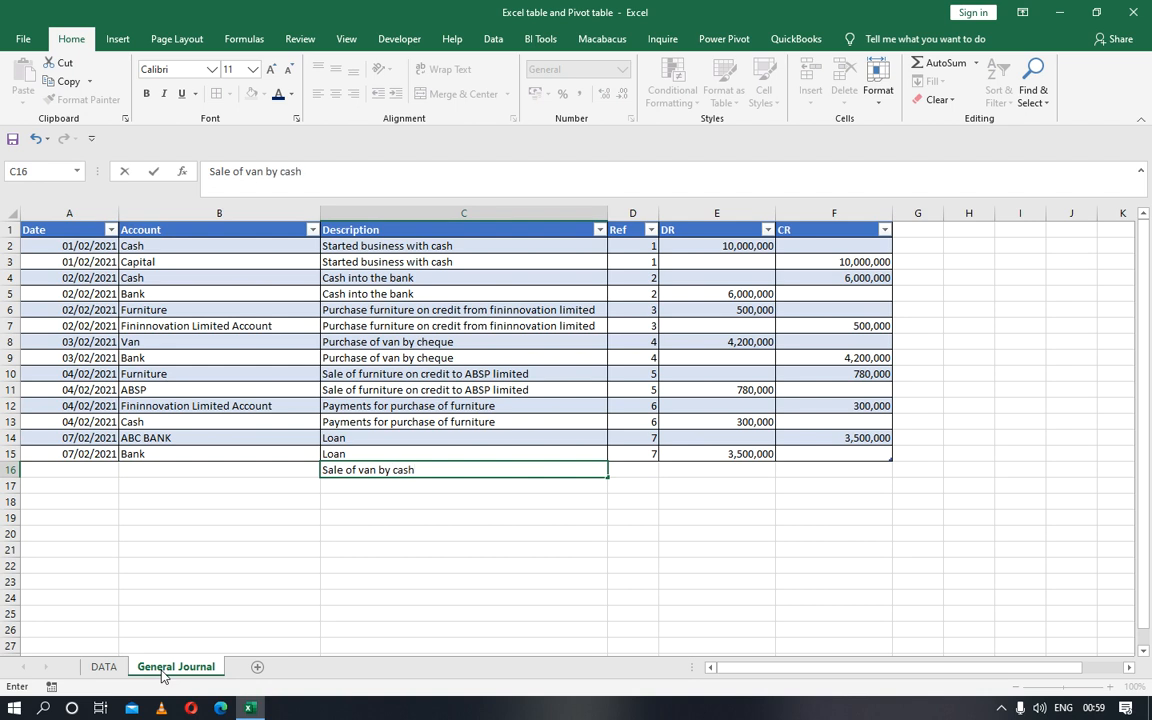
pyautogui.press('Tab')
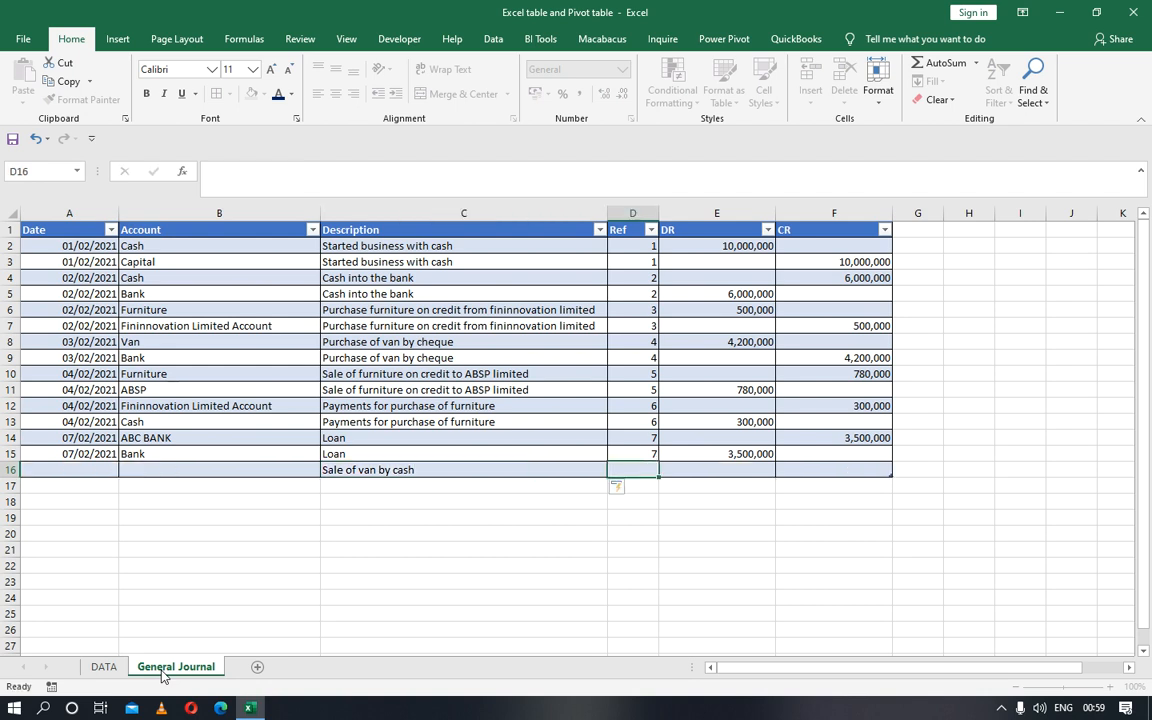
pyautogui.write('8')
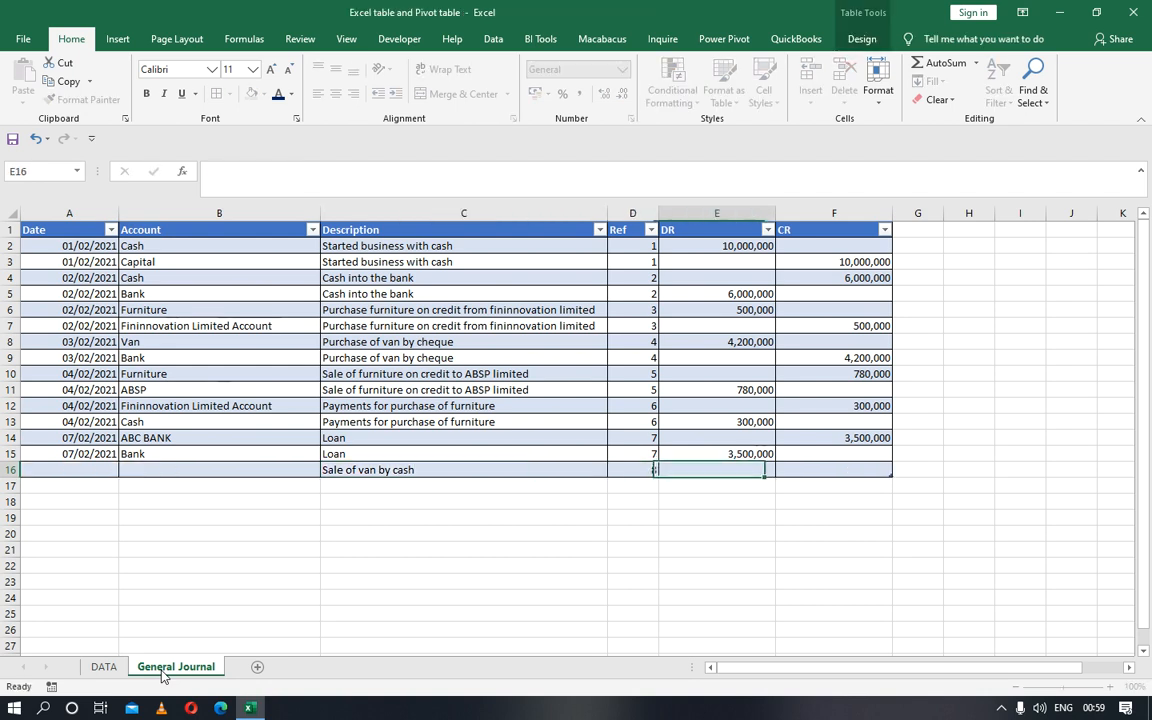
# Check the van sale amount on the DATA sheet and enter a debit of 5,000,000 in journal row 16.
pyautogui.press('Return')
pyautogui.click(104, 666)
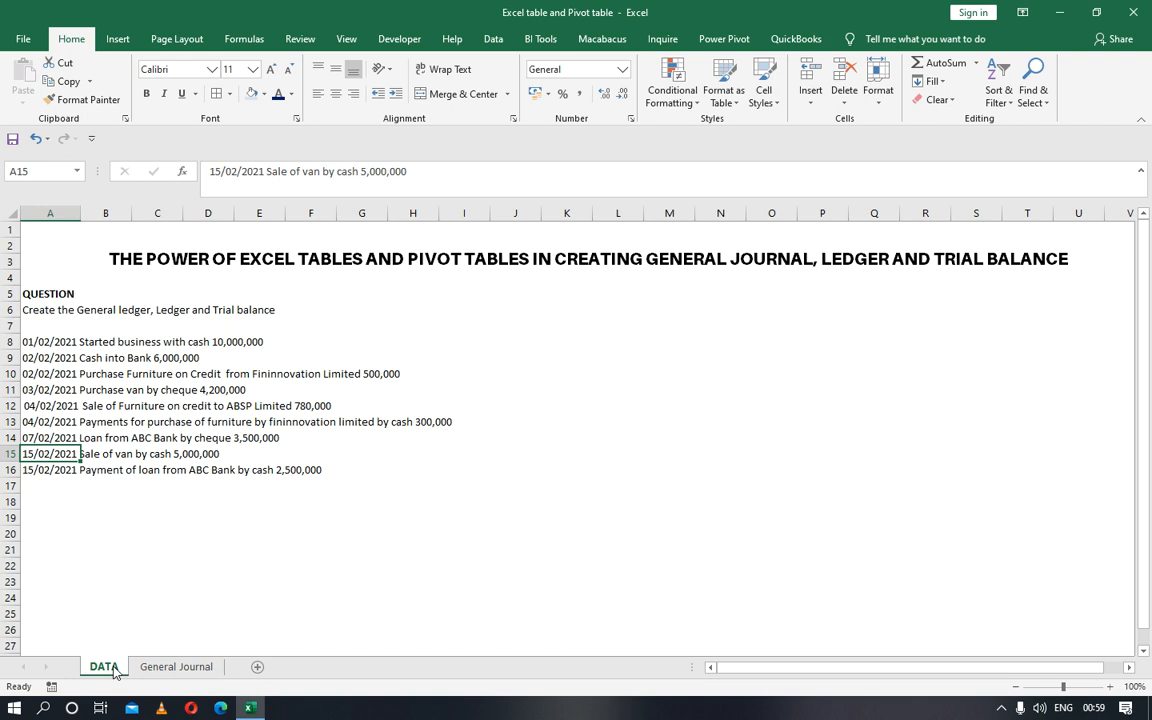
pyautogui.click(162, 667)
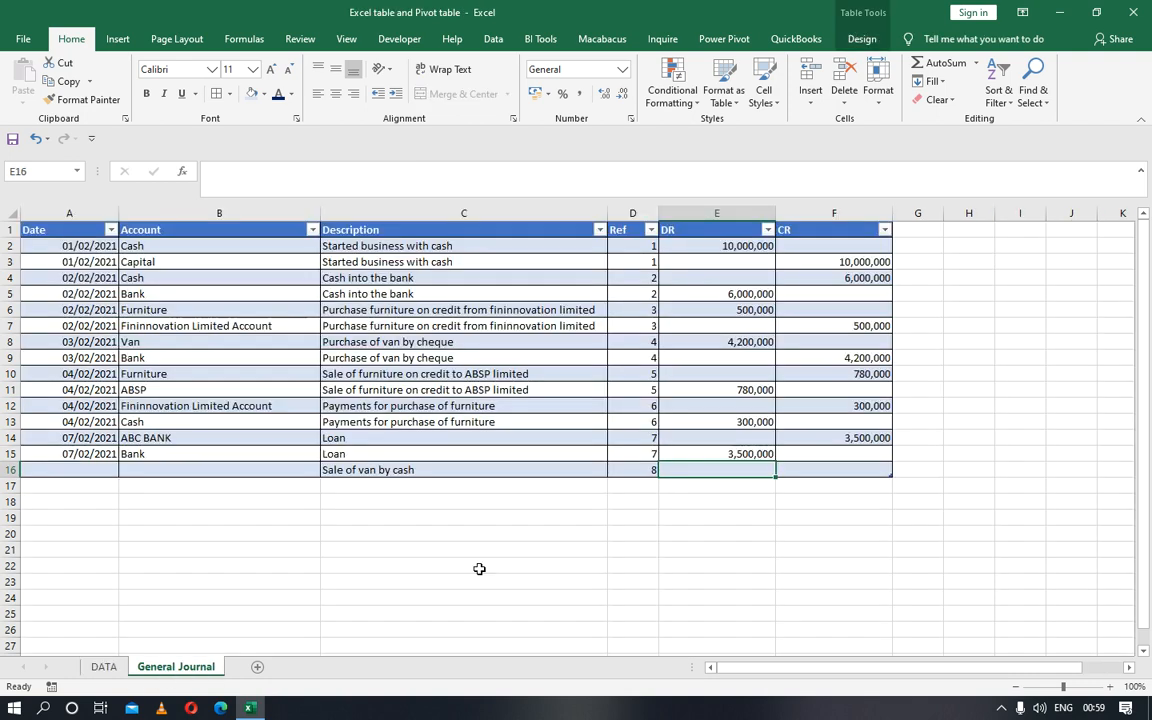
pyautogui.write('5,9')
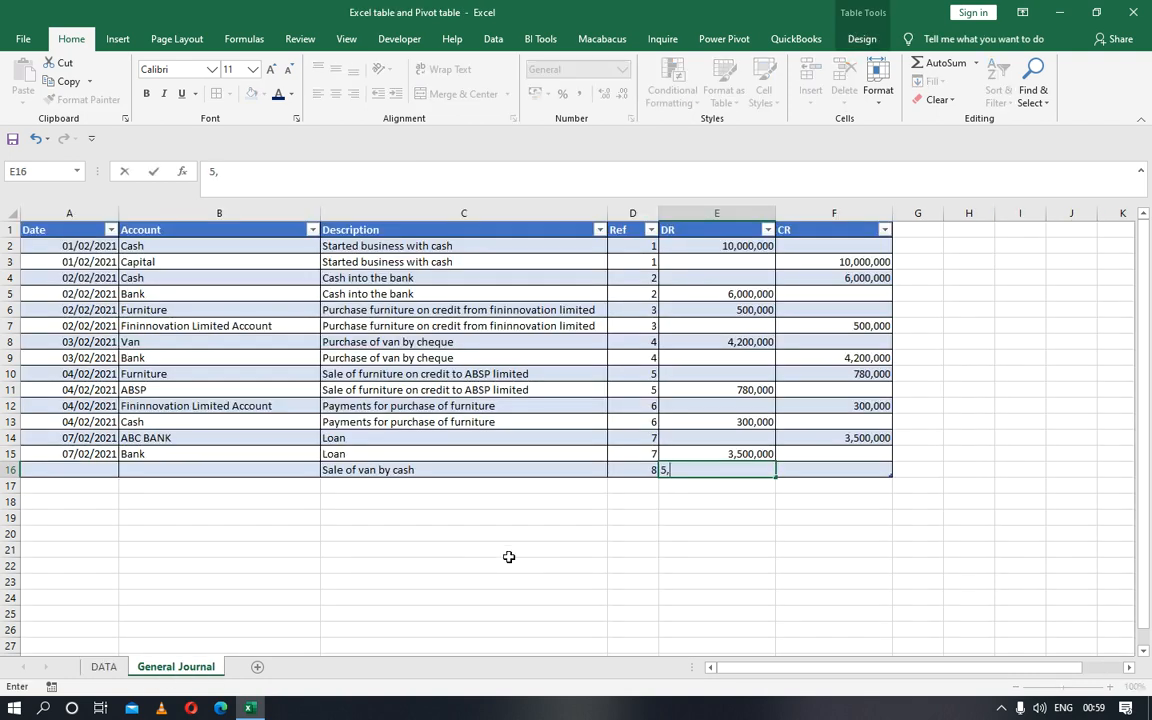
pyautogui.press('BackSpace')
pyautogui.write('000,000')
pyautogui.press('Return')
# Enter Cash as the account for the van sale entry in row 16.
pyautogui.press('Left')
pyautogui.press('Left')
pyautogui.press('Left')
pyautogui.press('Left')
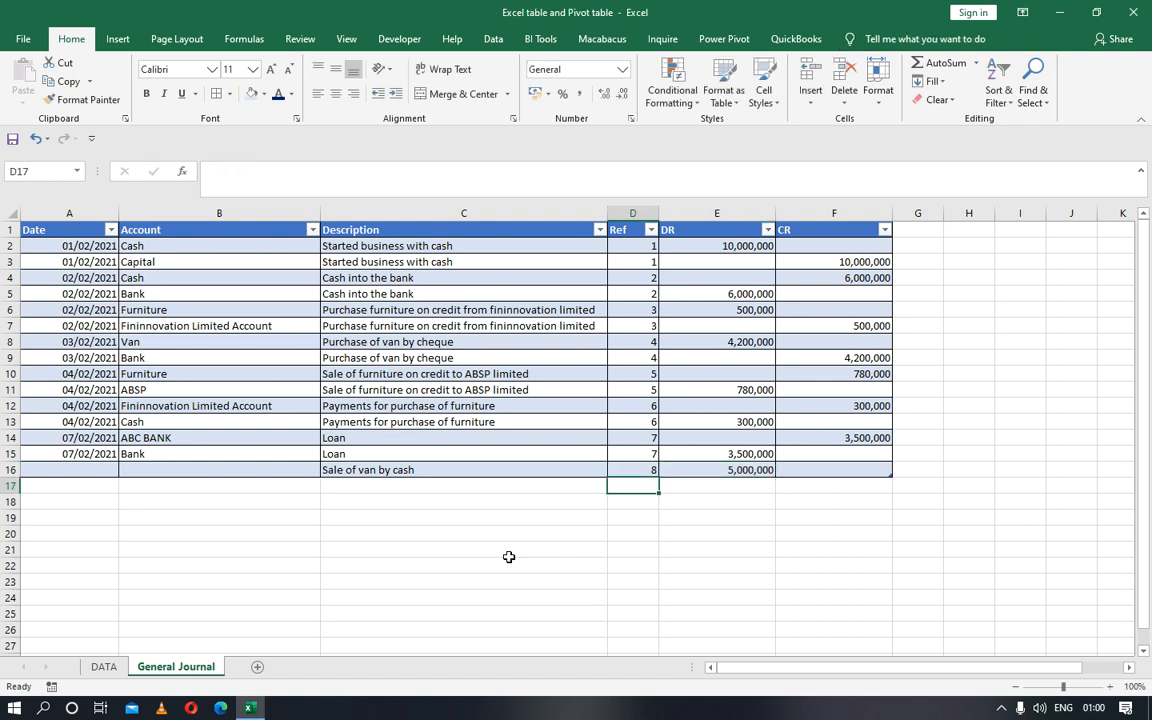
pyautogui.press('Up')
pyautogui.press('Right')
pyautogui.press('Right')
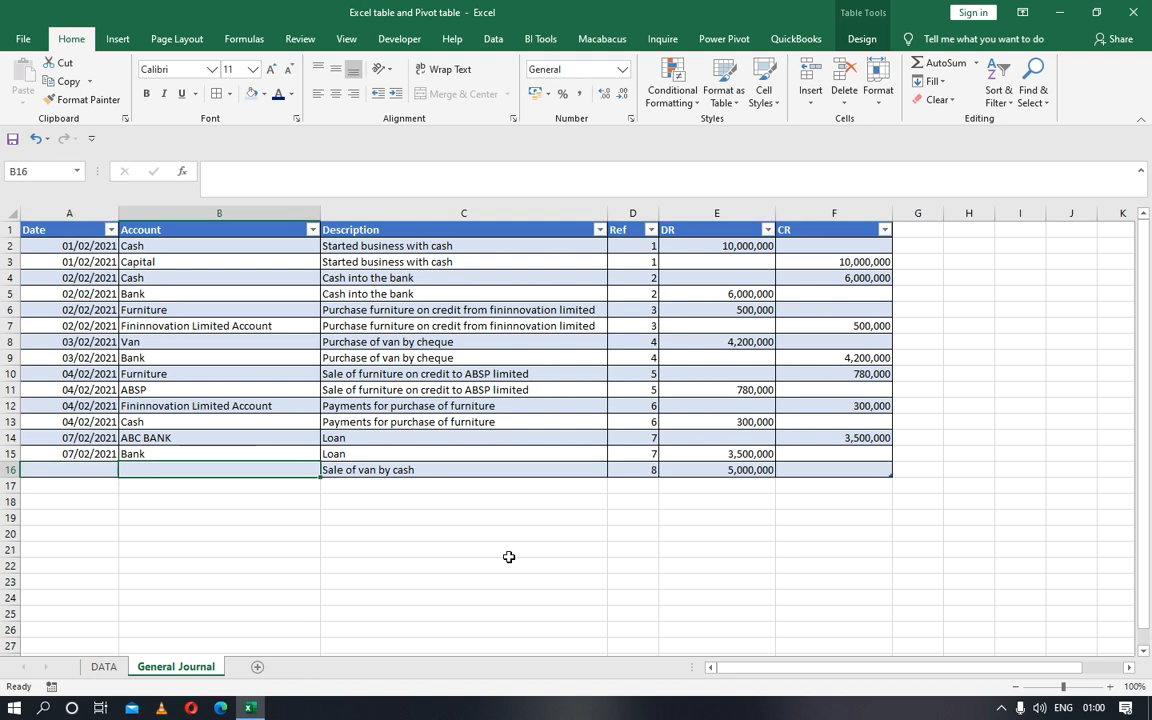
pyautogui.press('Left')
pyautogui.press('Left')
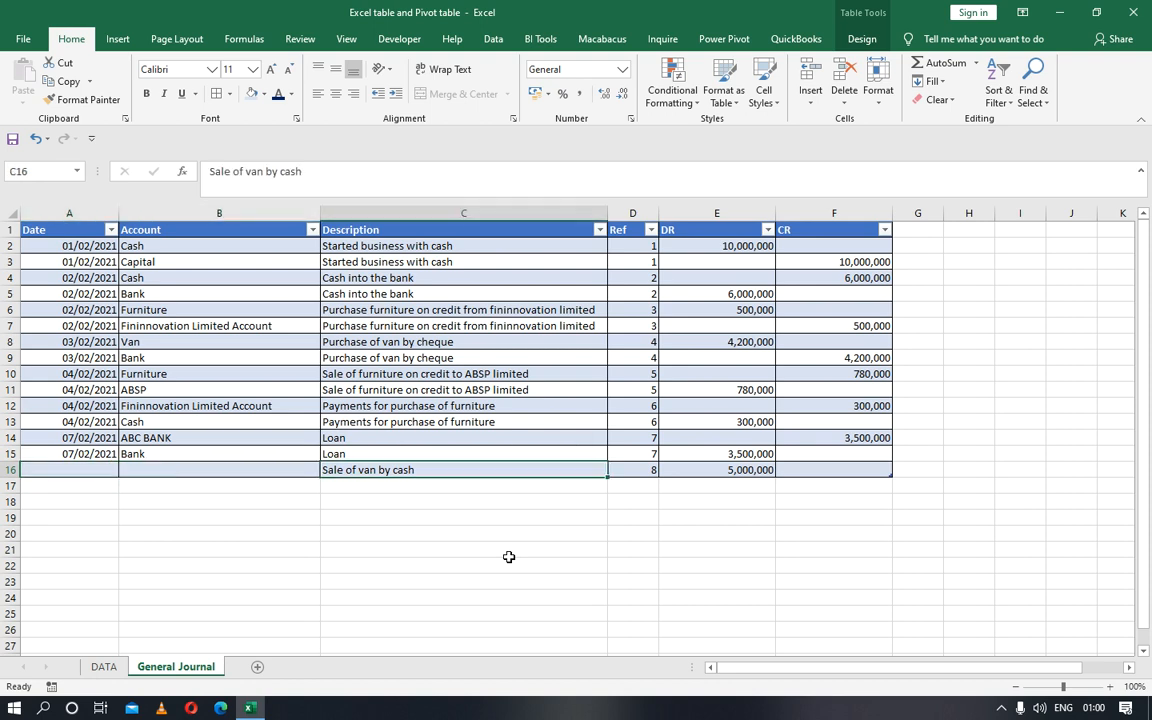
pyautogui.press('Left')
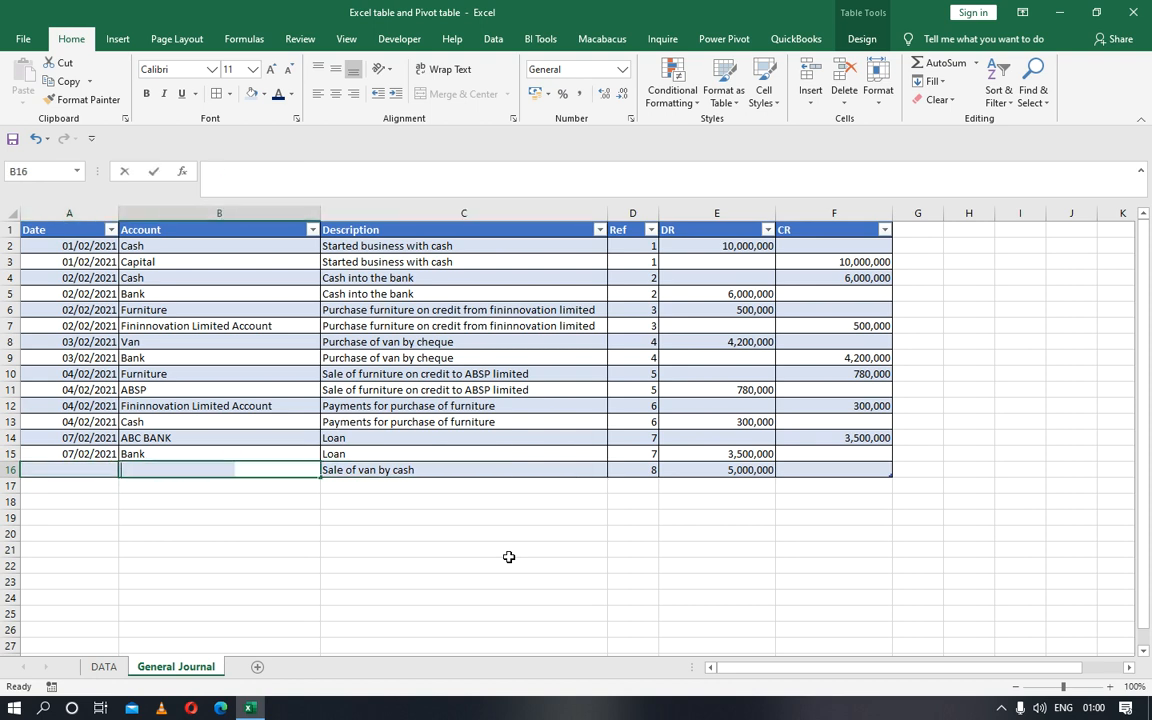
pyautogui.write('Cash')
pyautogui.press('BackSpace')
pyautogui.write('j')
pyautogui.press('BackSpace')
pyautogui.write('h')
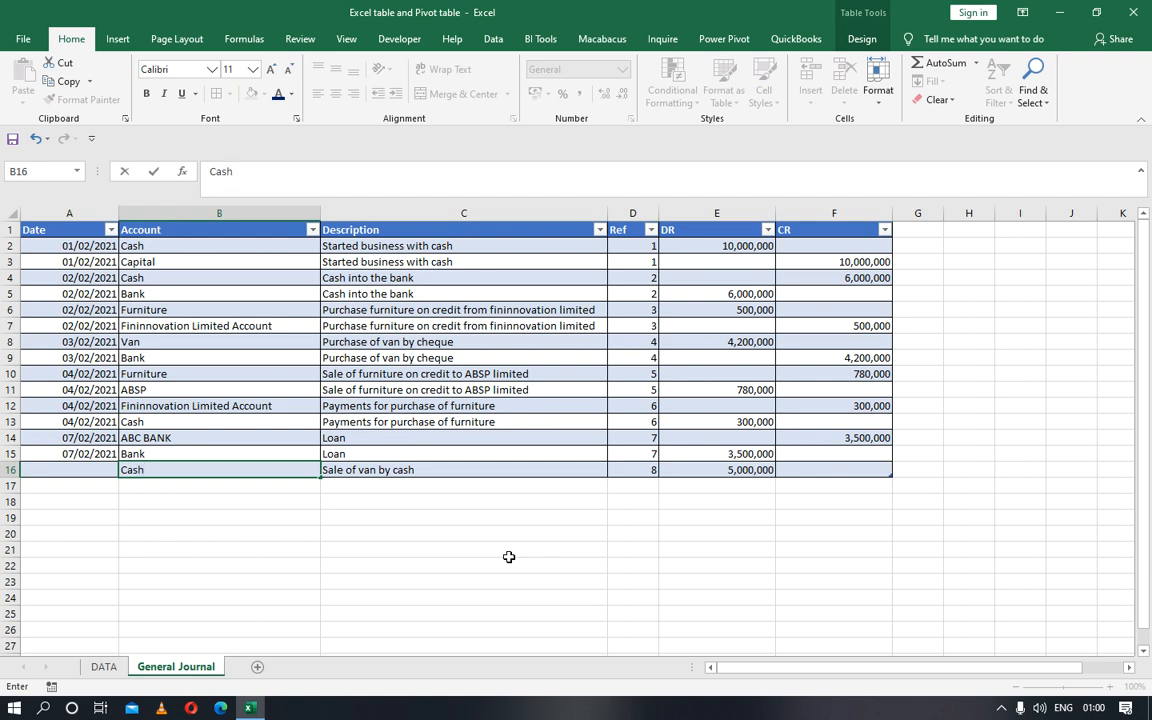
# Check the van sale date on the DATA sheet and enter 15/02/2021 as the date in journal row 16.
pyautogui.press('Left')
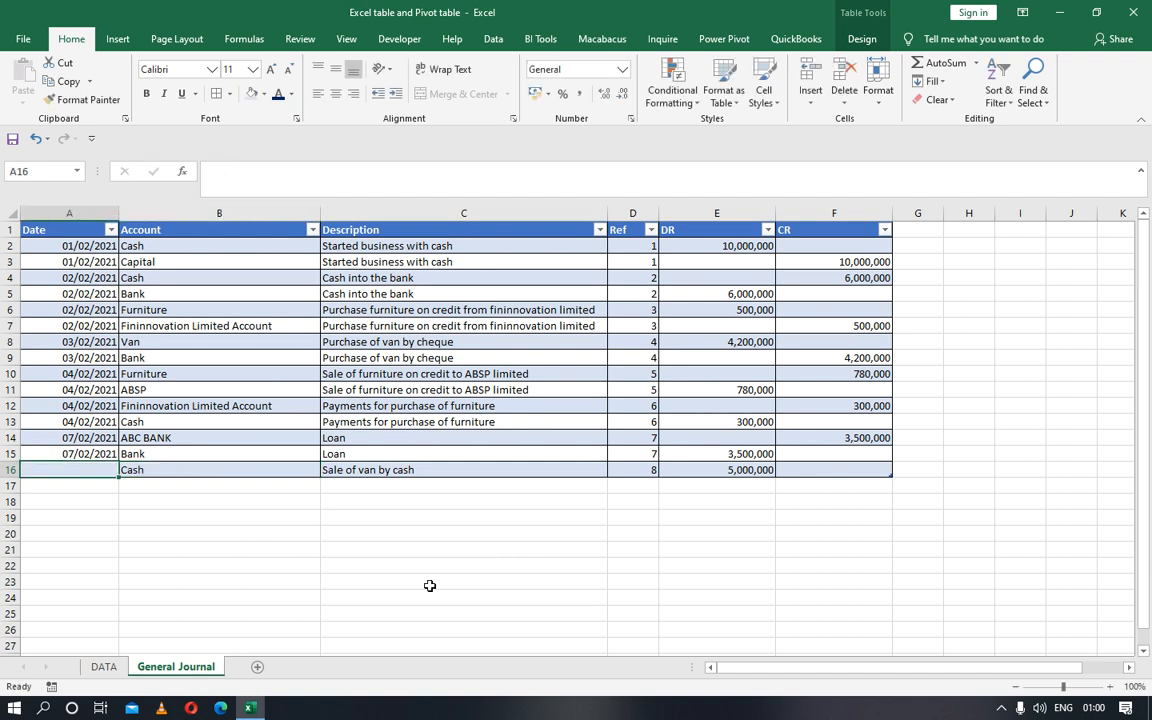
pyautogui.click(103, 668)
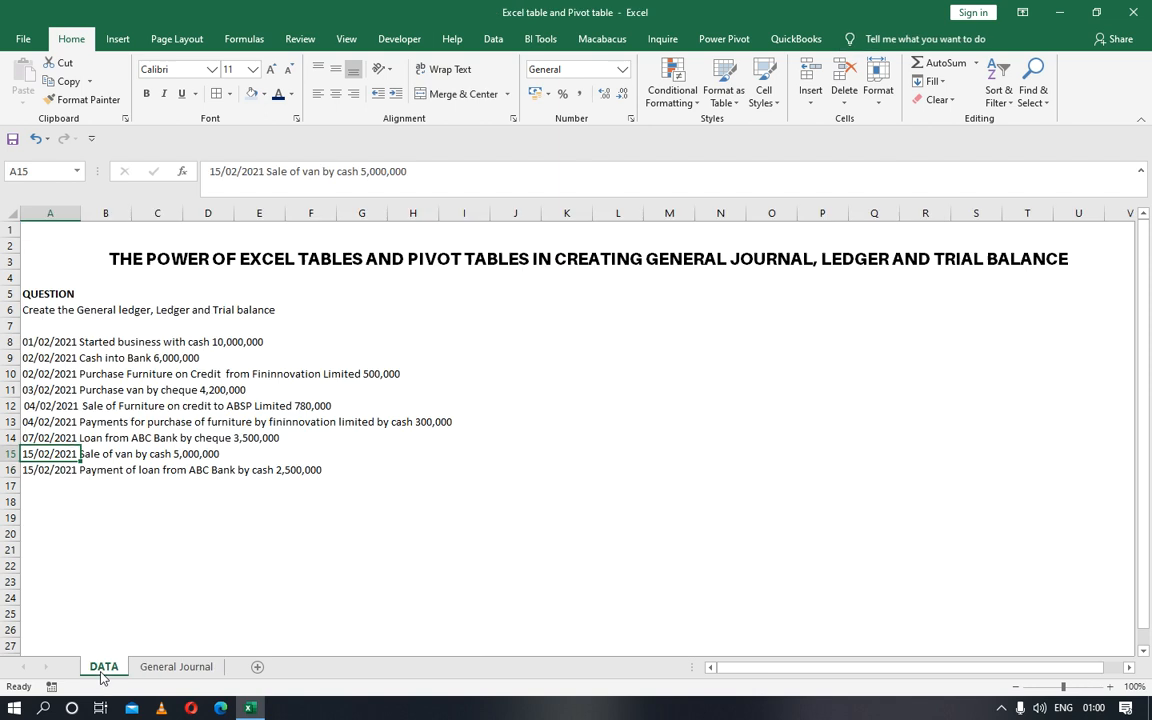
pyautogui.hotkey('ctrl', 'pagedown')
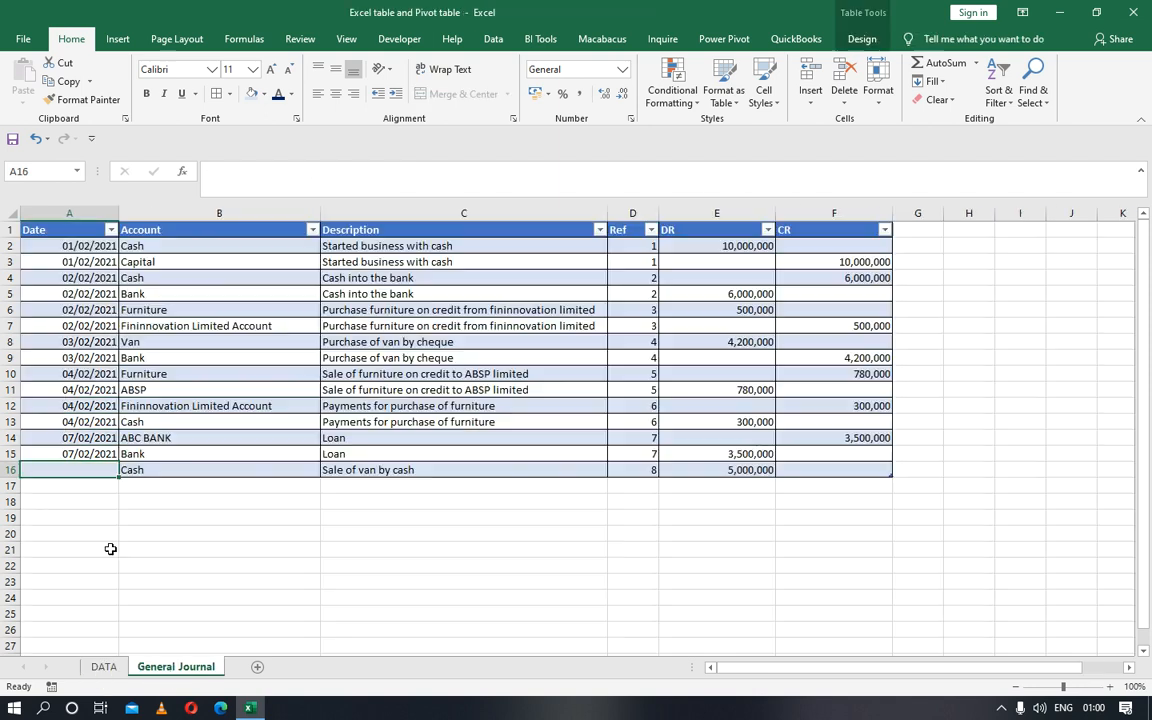
pyautogui.write('15/')
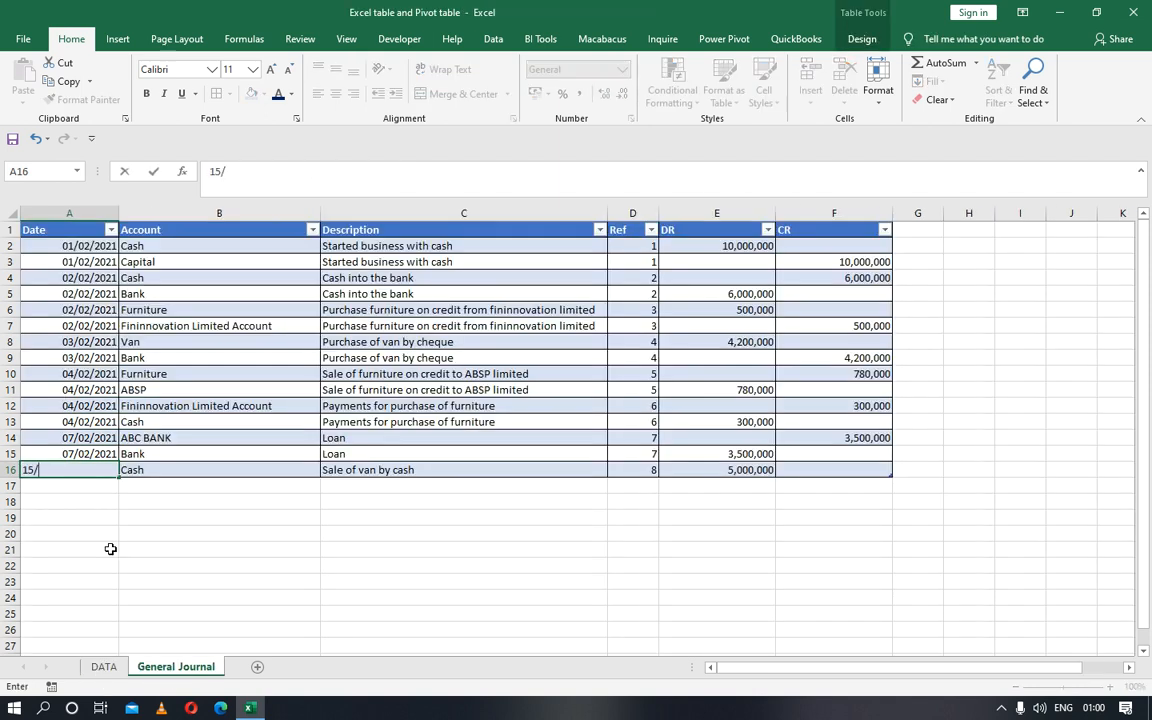
pyautogui.write('02/2021')
pyautogui.press('Right')
# Fill the date from row 16 down into row 17 to start the second van sale entry.
pyautogui.press('Left')
pyautogui.press('Down')
pyautogui.press('Up')
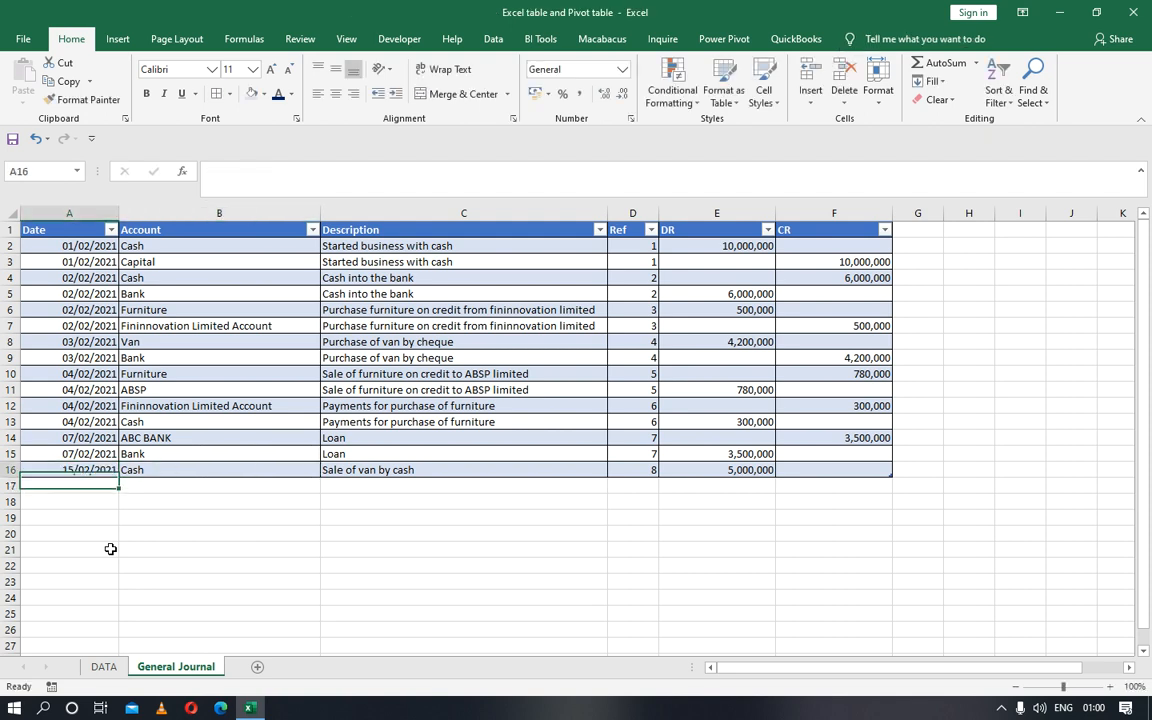
pyautogui.hotkey('shift', 'Down')
pyautogui.hotkey('ctrl', 'd')
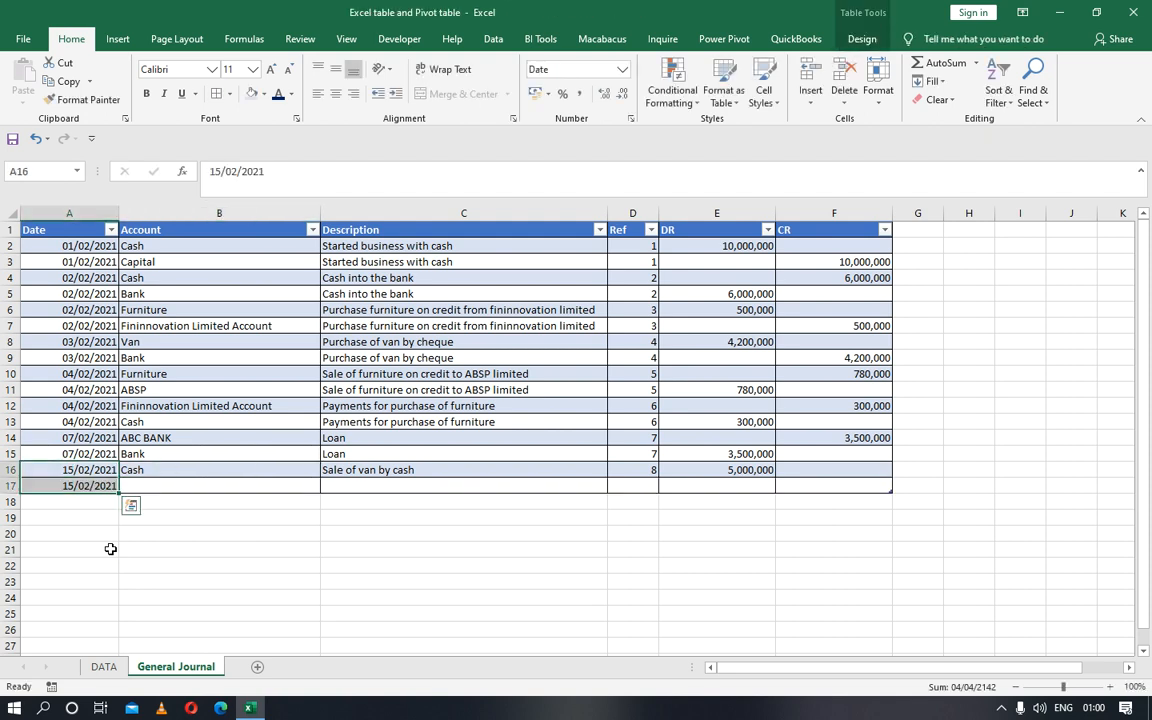
# Enter Van as the account in row 17.
pyautogui.press('Right')
pyautogui.press('Down')
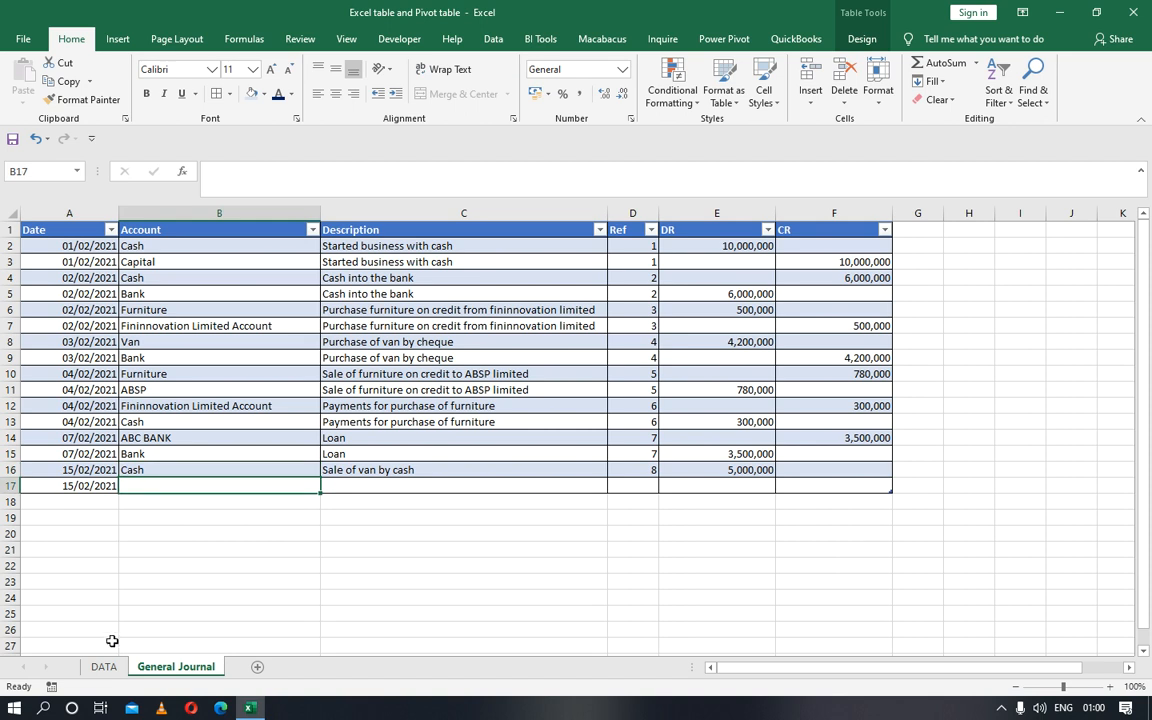
pyautogui.write('Van')
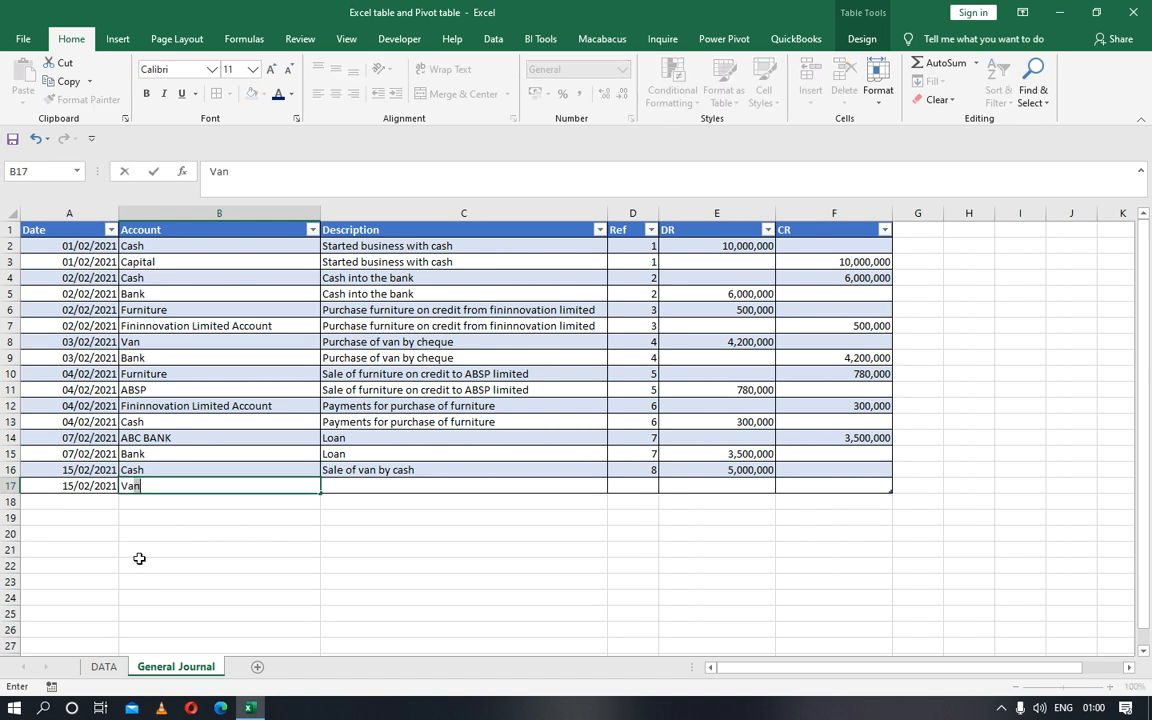
pyautogui.press('Tab')
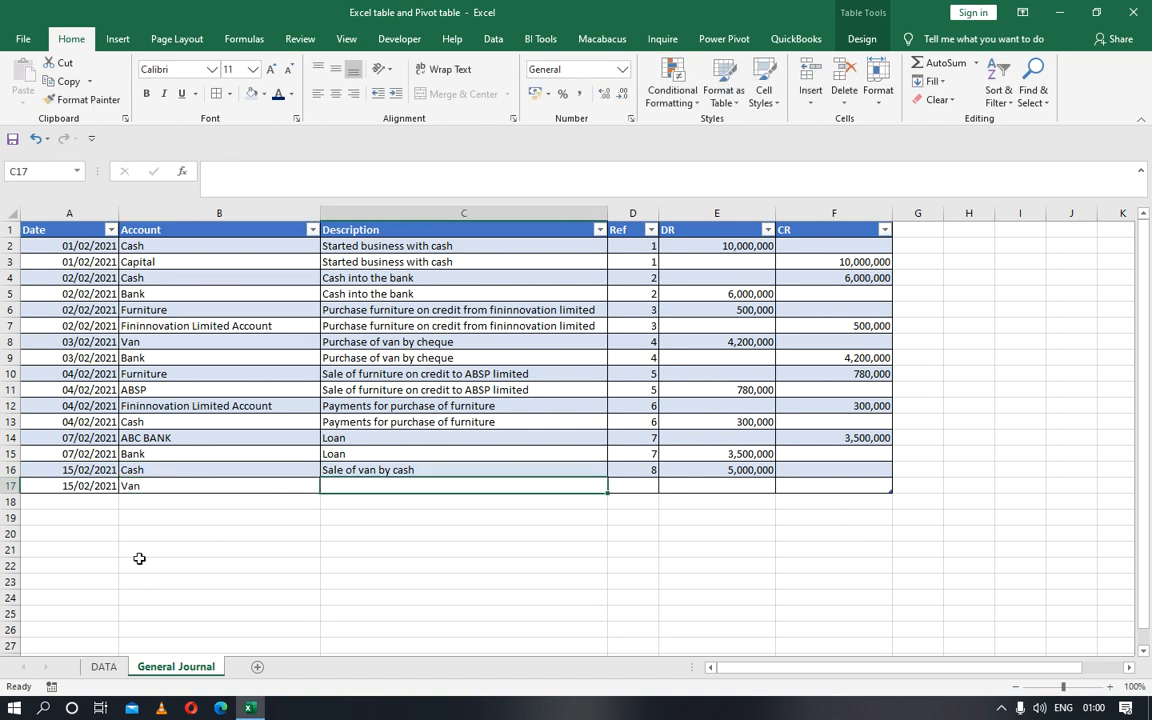
# Fill the description Sale of van by cash down into row 17 and give the entry reference 8.
pyautogui.hotkey('shift', 'Up')
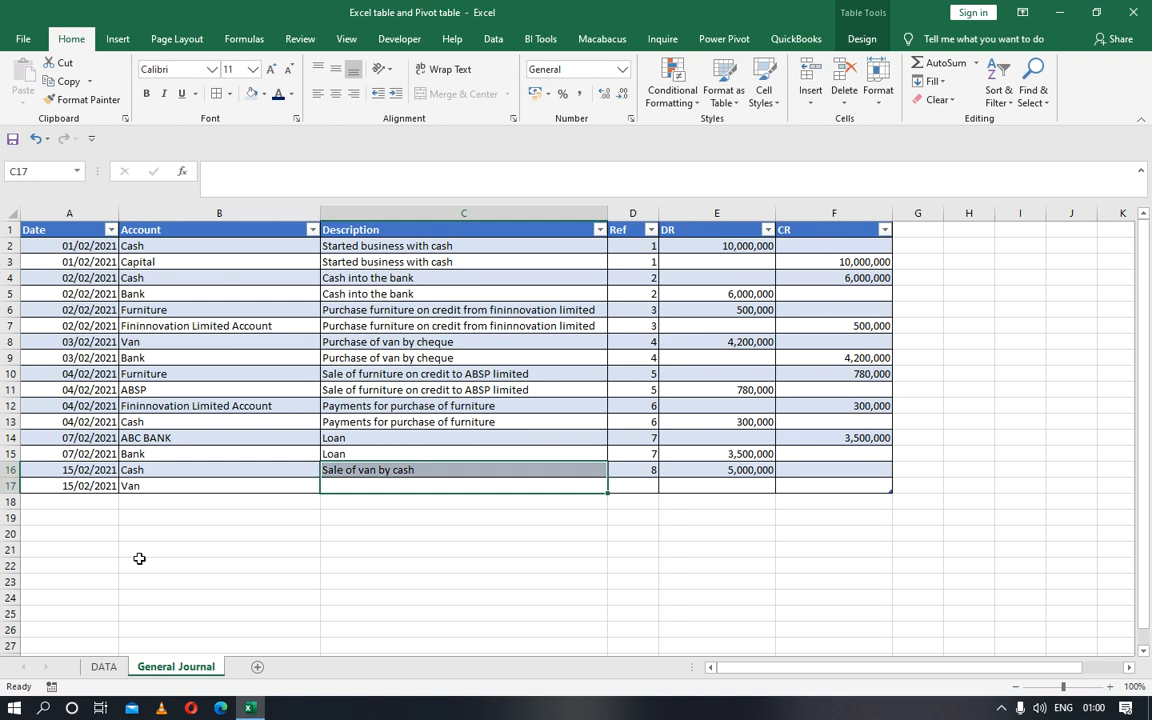
pyautogui.hotkey('ctrl', 'd')
pyautogui.press('Right')
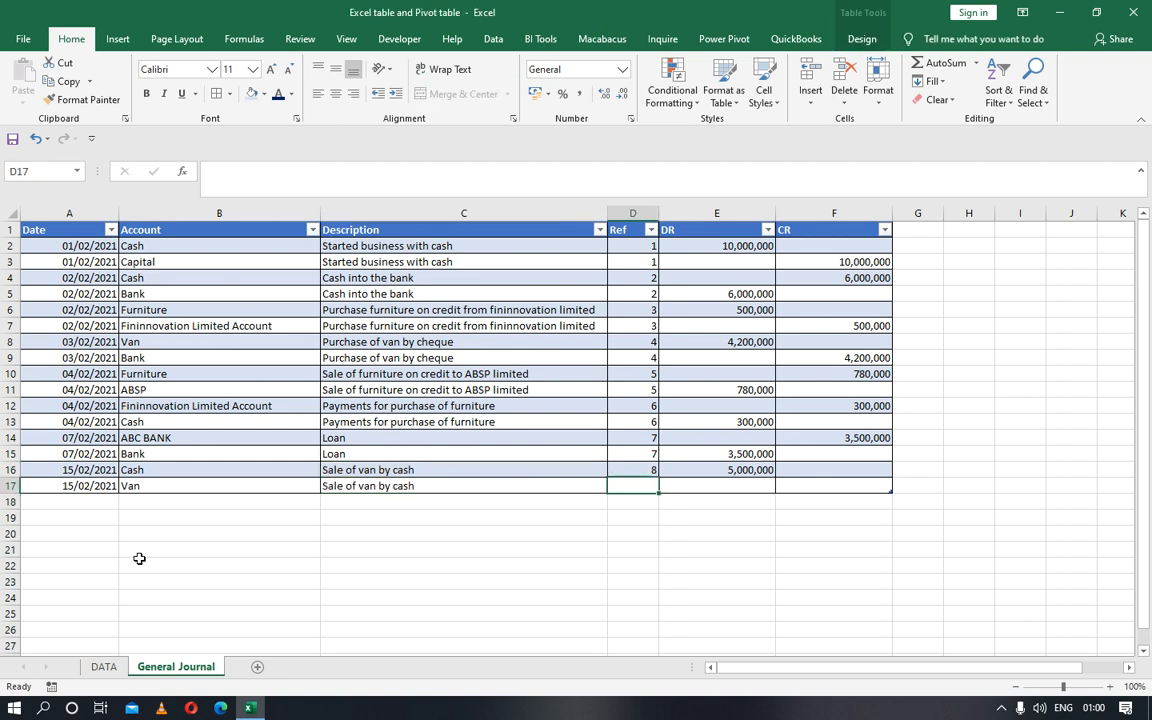
pyautogui.write('8')
pyautogui.press('Tab')
# Enter a credit of 5,000,000 for the Van entry in row 17.
pyautogui.press('Tab')
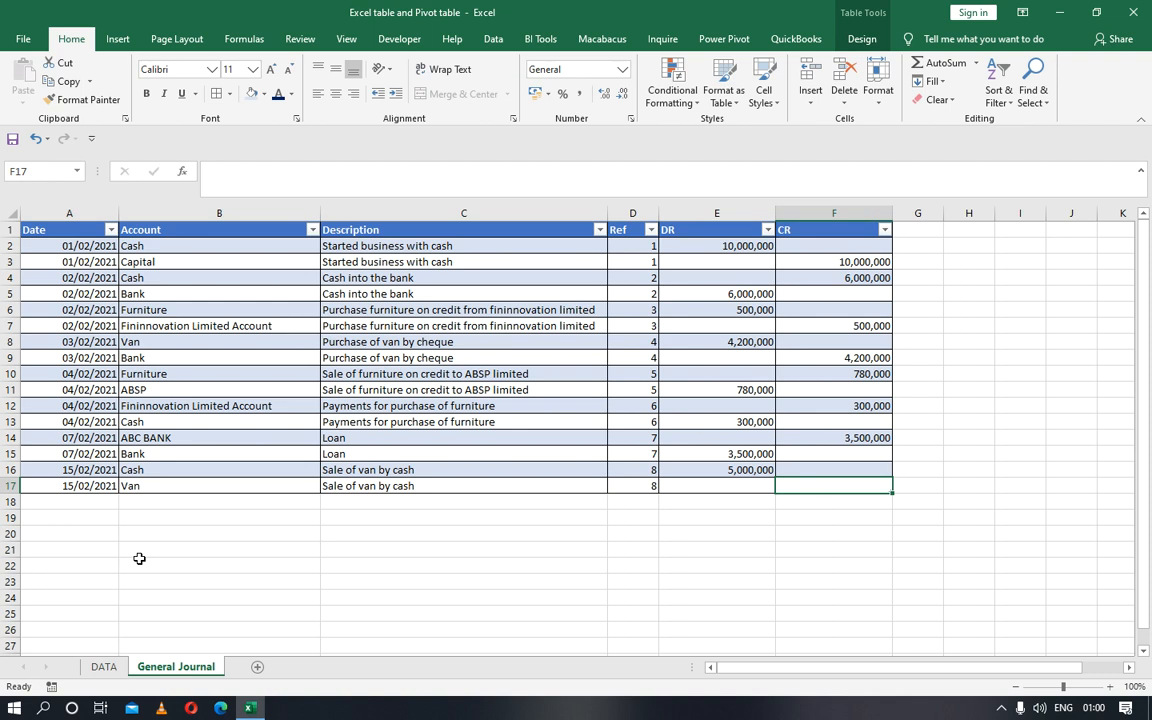
pyautogui.write('5,')
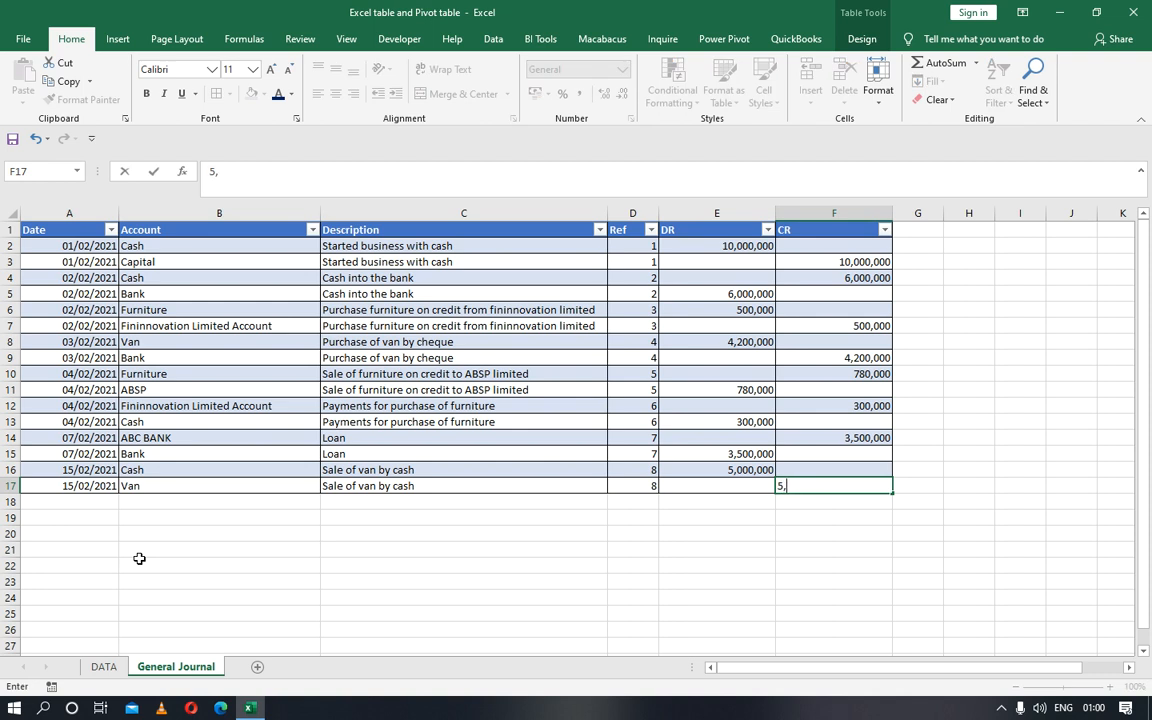
pyautogui.write('000,000')
pyautogui.press('Return')
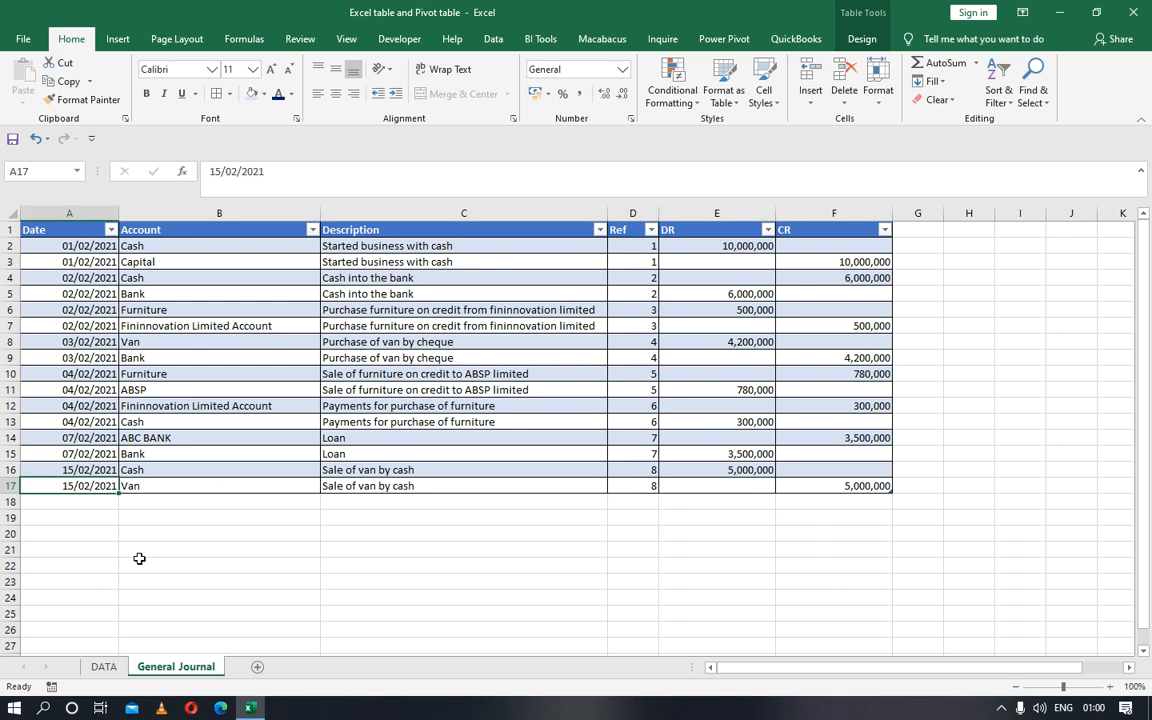
# Check the last transaction on the DATA sheet and enter the description Payment of loan to ABC Bank in journal row 18.
pyautogui.click(104, 667)
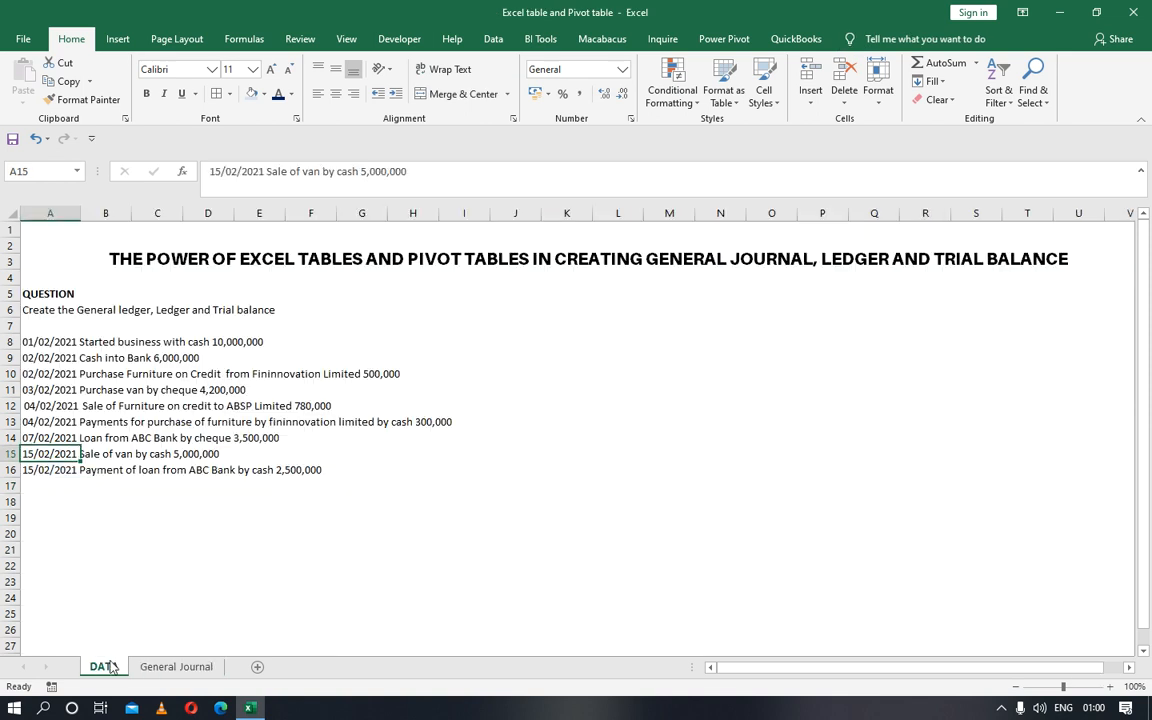
pyautogui.press('Down')
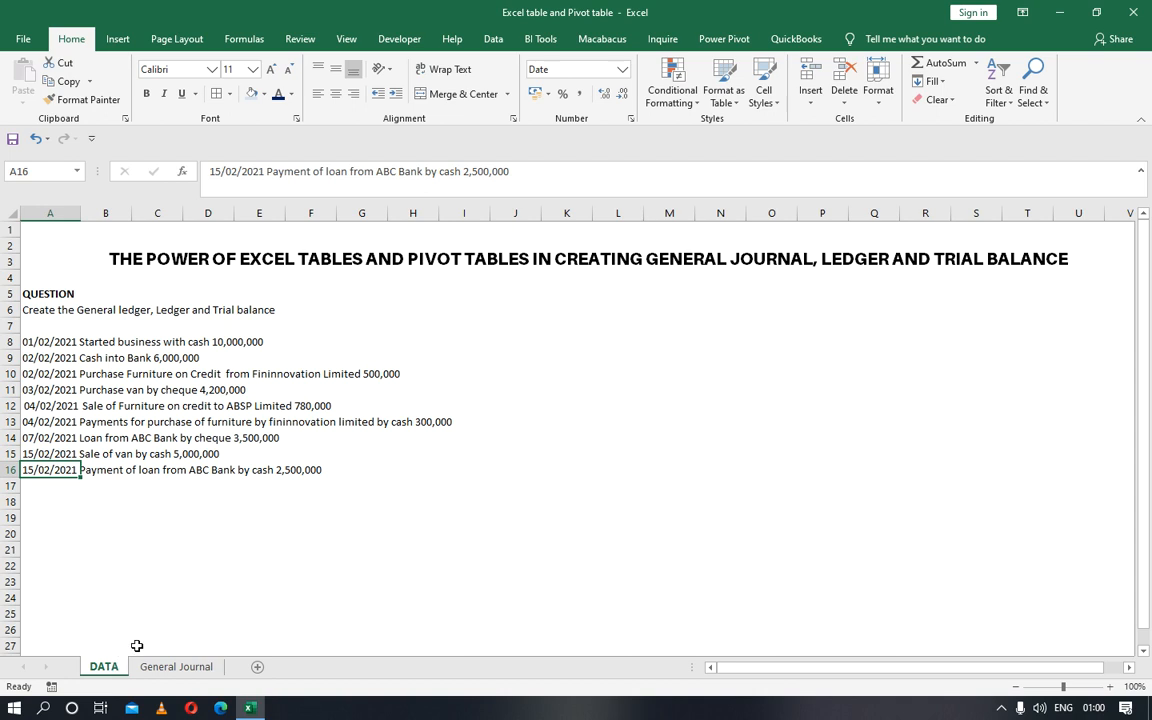
pyautogui.click(184, 667)
pyautogui.press('Up')
pyautogui.press('Right')
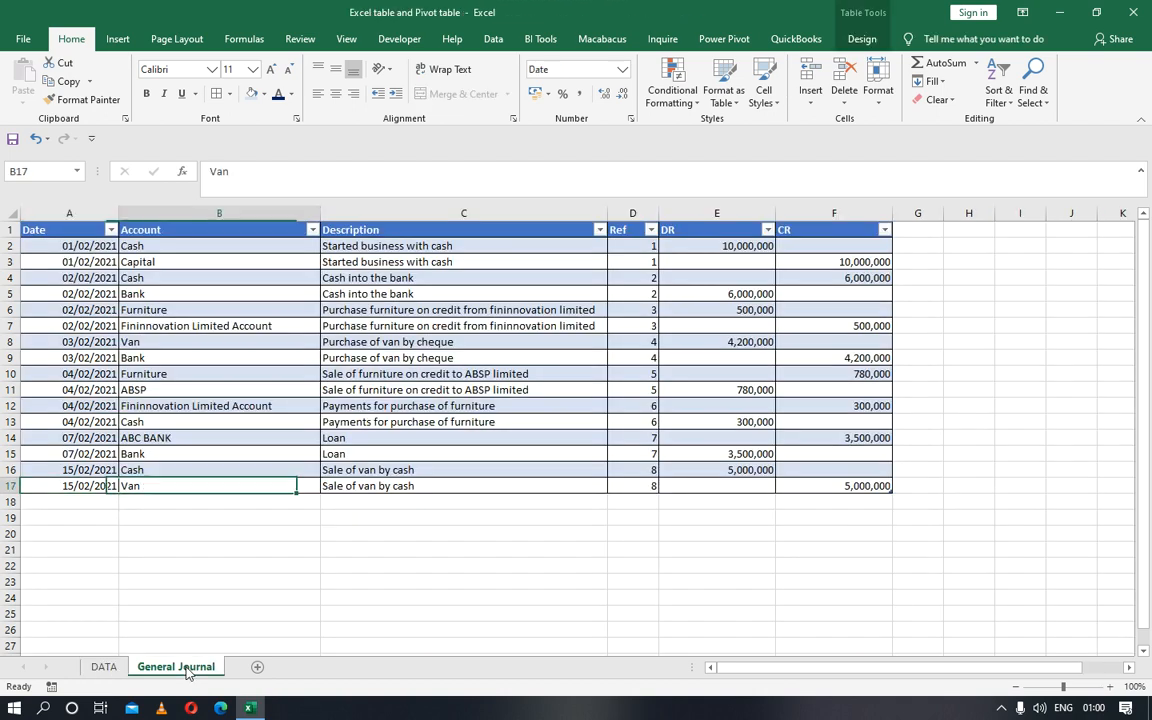
pyautogui.press('Right')
pyautogui.press('Down')
pyautogui.write('Paymeb')
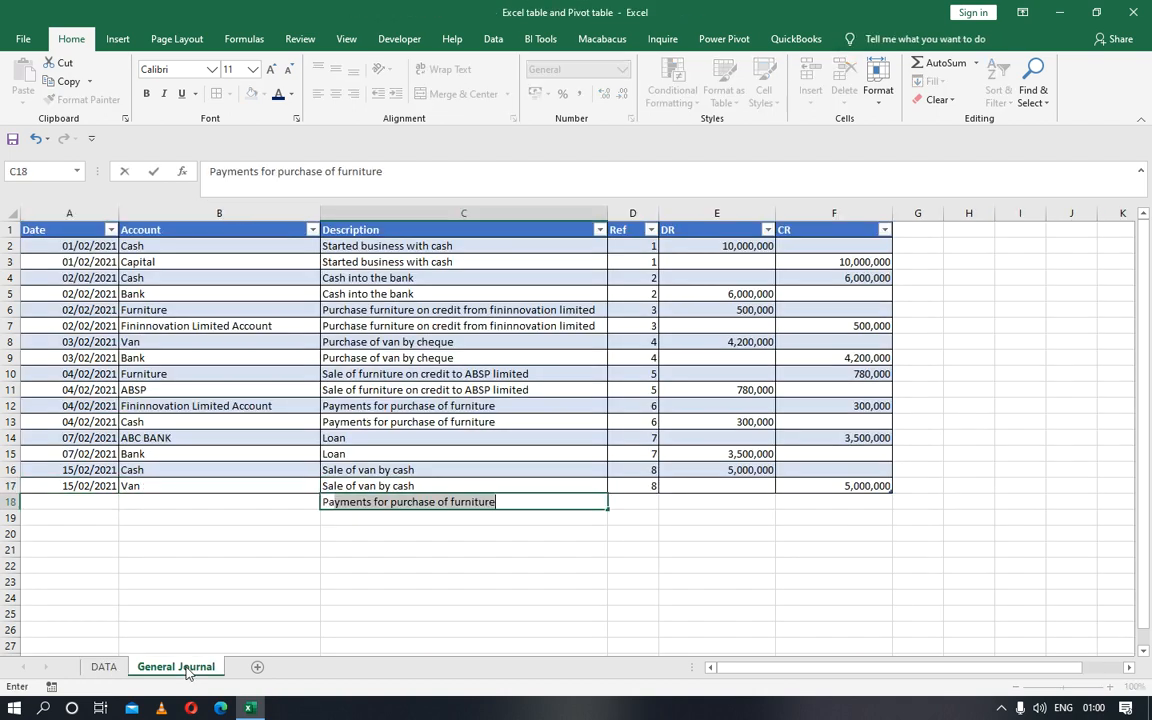
pyautogui.press('BackSpace')
pyautogui.press('BackSpace')
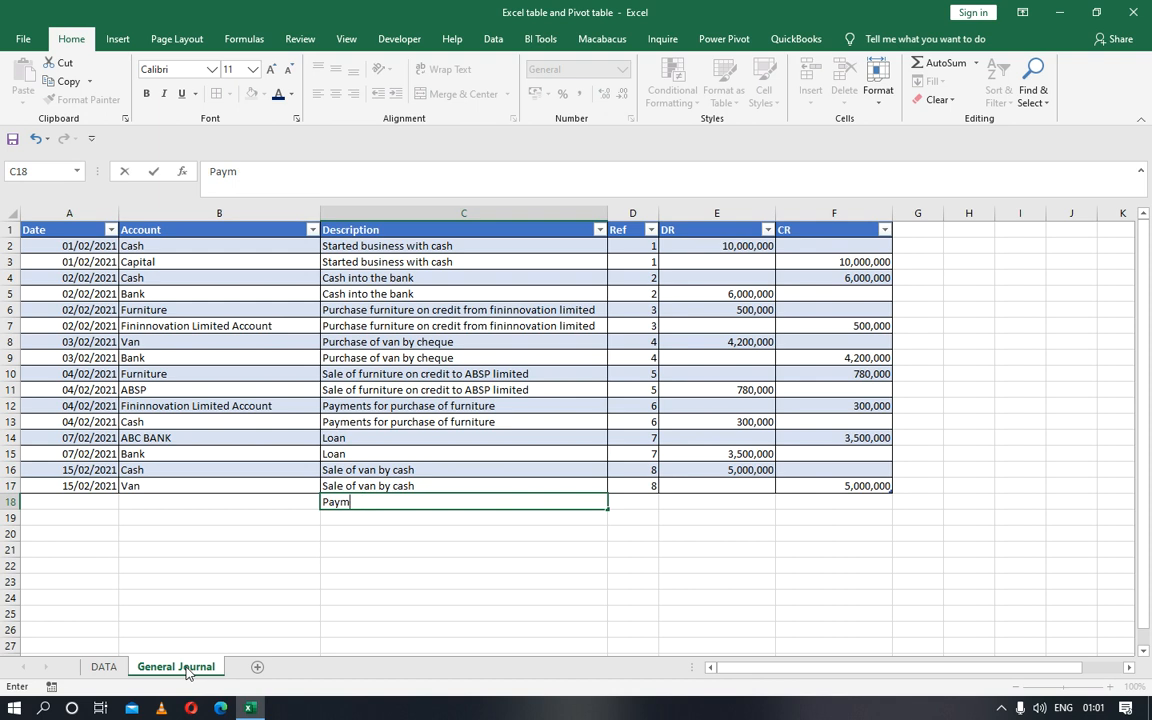
pyautogui.write('e')
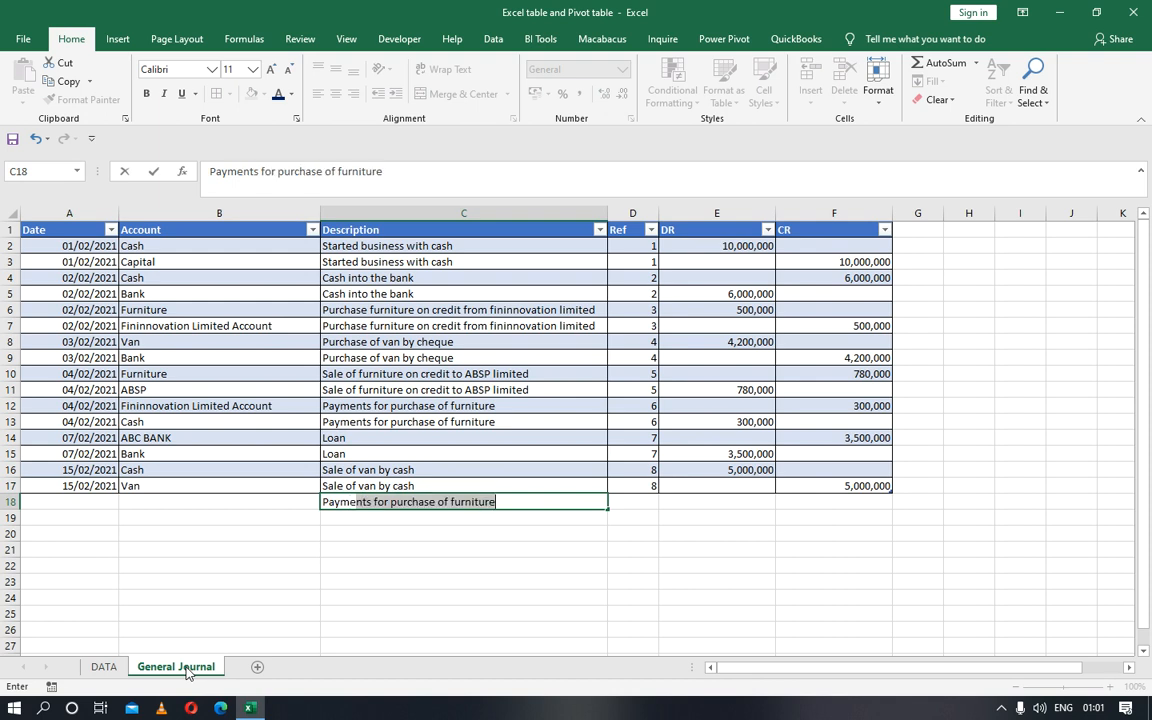
pyautogui.write('nt of ')
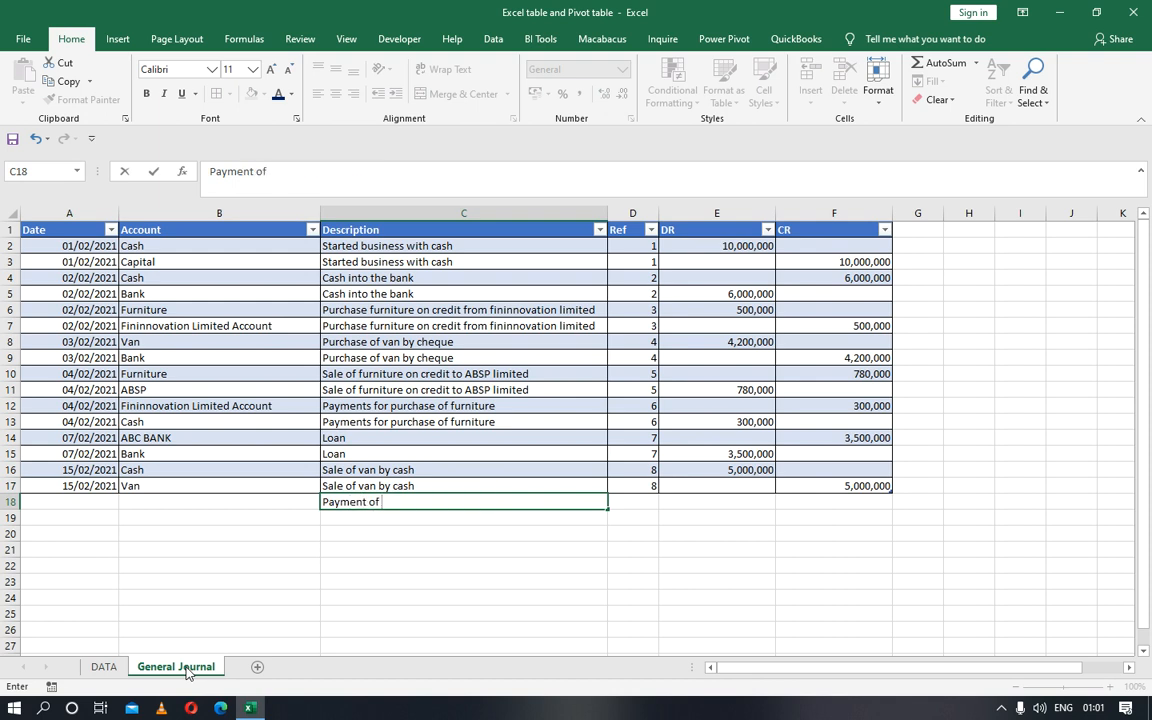
pyautogui.write('loan to ABC Ba')
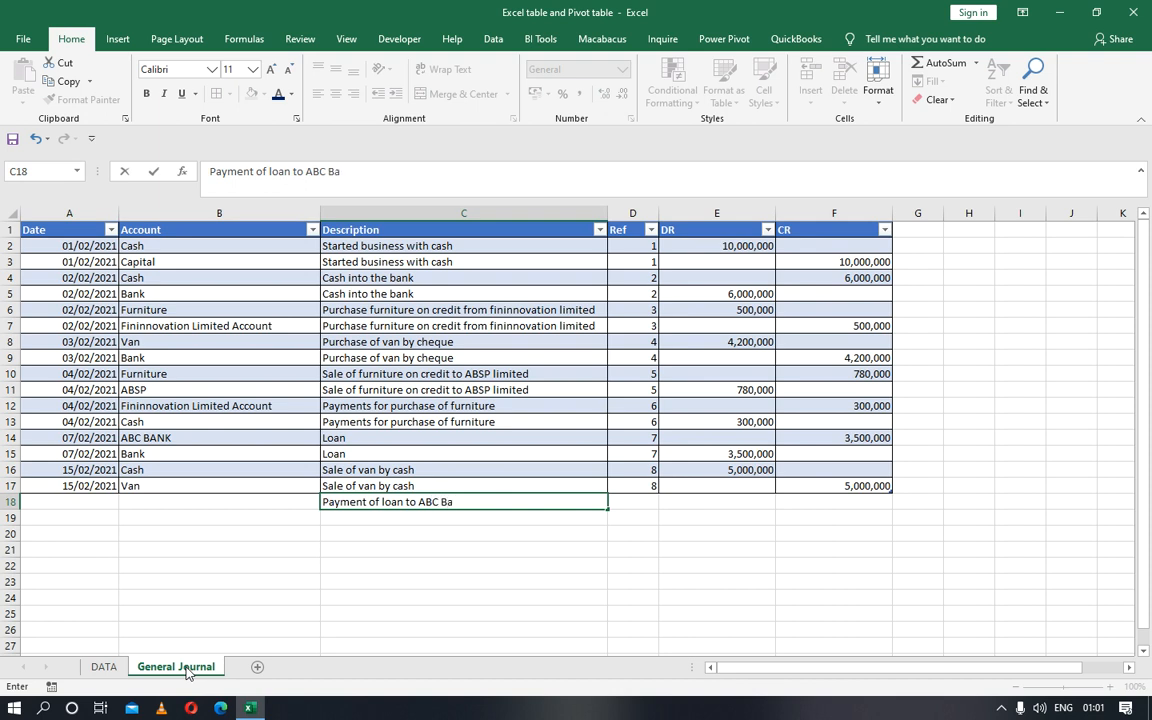
pyautogui.write('nk')
# Fill the date 15/02/2021 from row 17 down into rows 18 and 19.
pyautogui.press('Left')
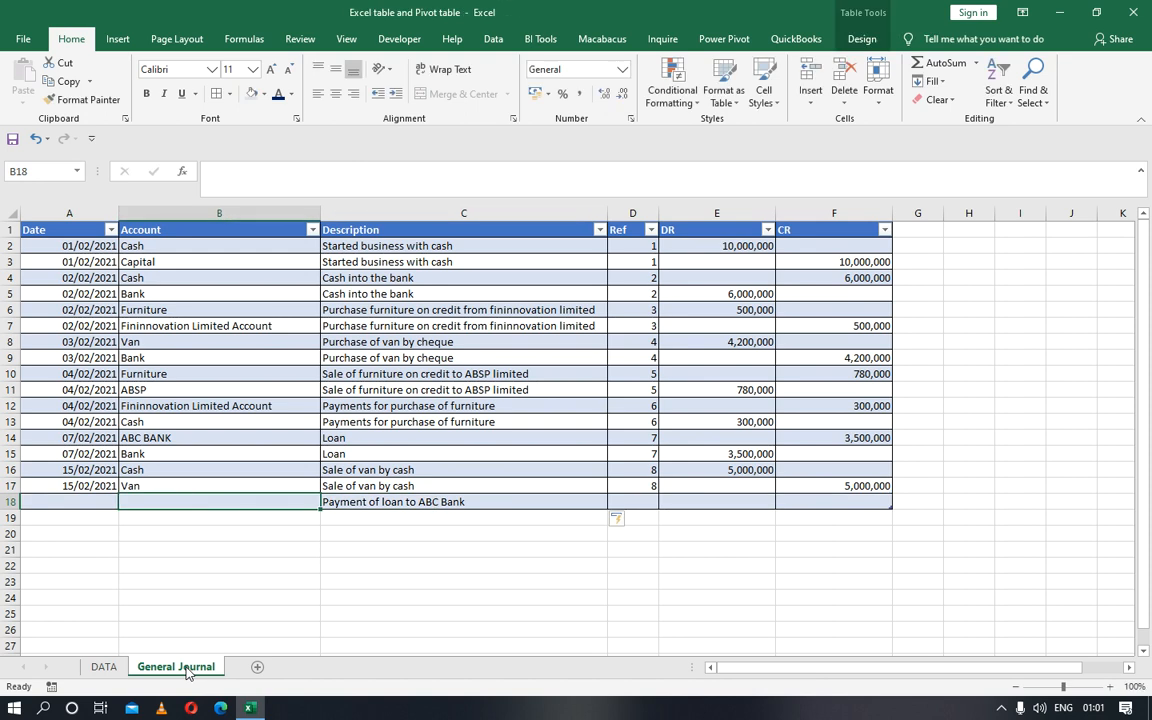
pyautogui.press('Left')
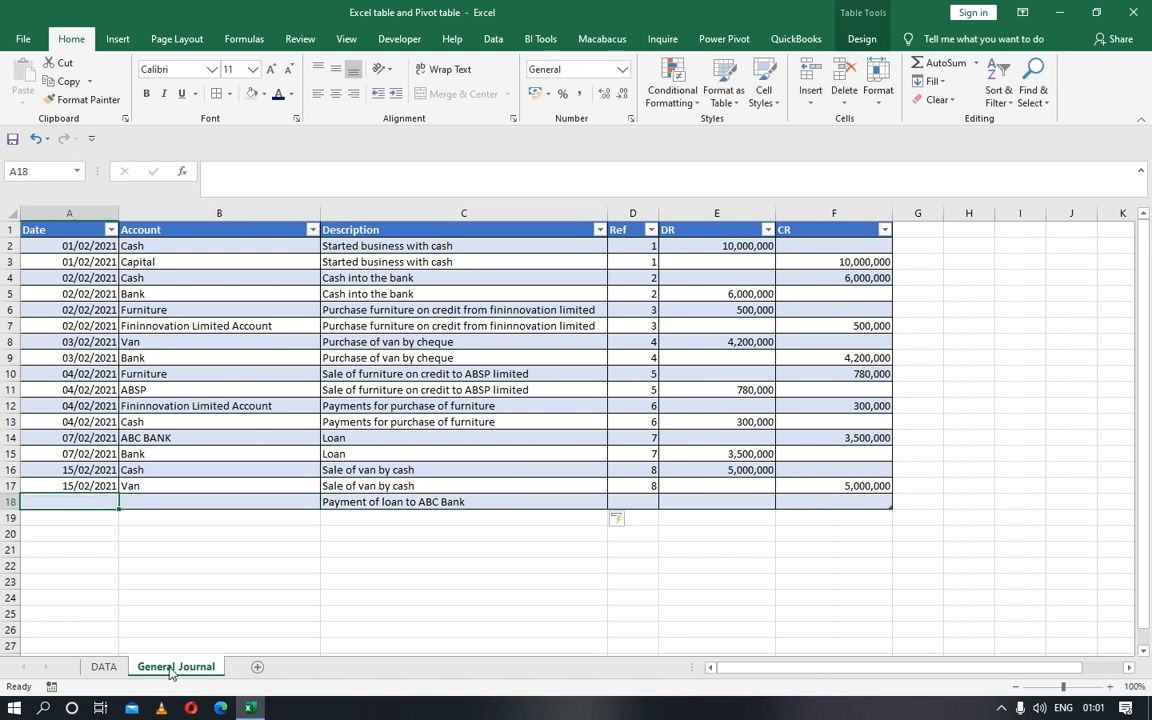
pyautogui.hotkey('shift', 'Up')
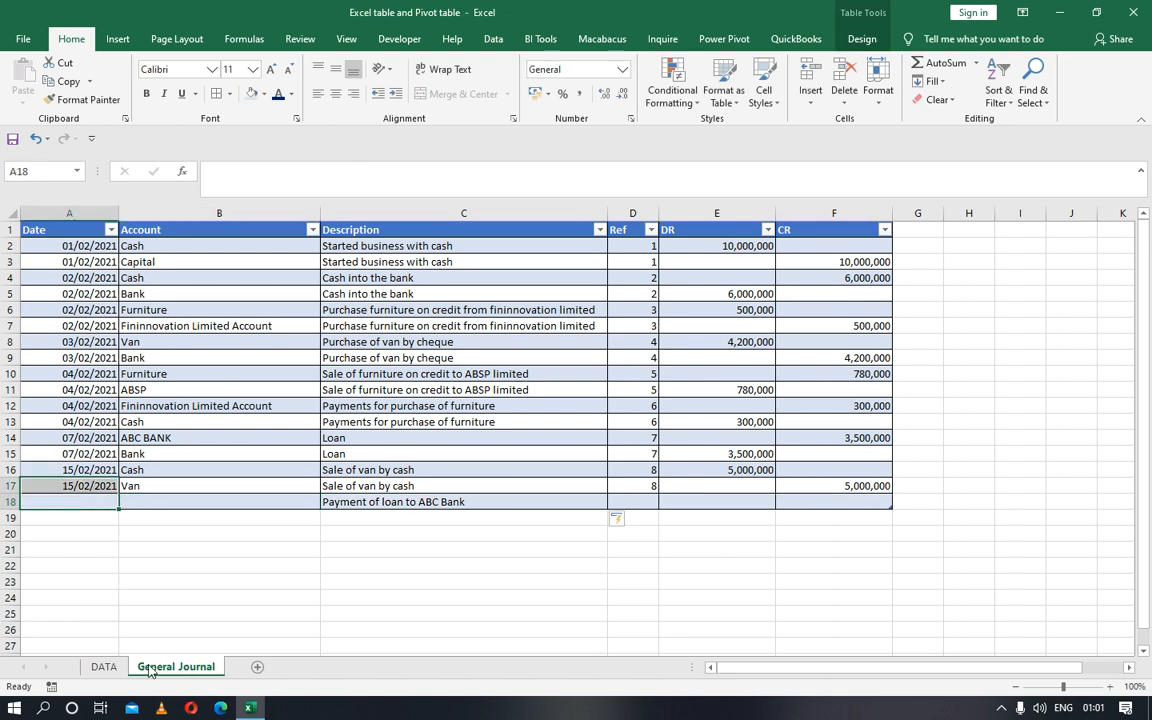
pyautogui.hotkey('ctrl', 'd')
pyautogui.hotkey('shift', 'Down')
pyautogui.hotkey('shift', 'Down')
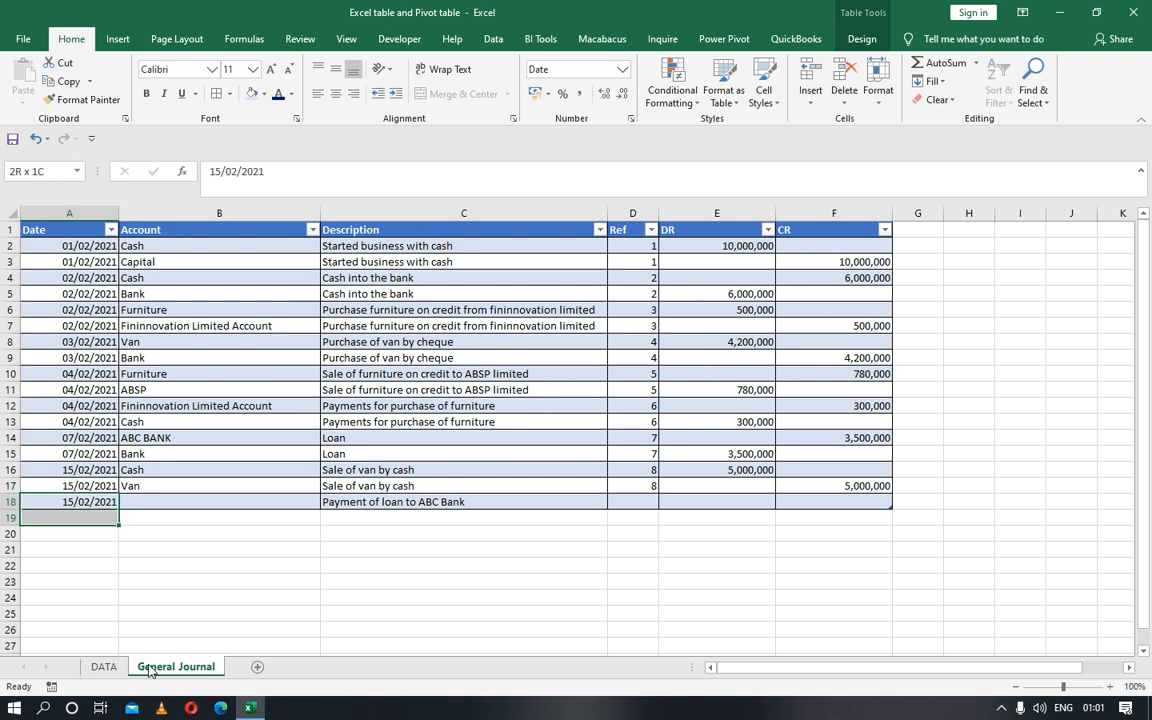
pyautogui.hotkey('ctrl', 'd')
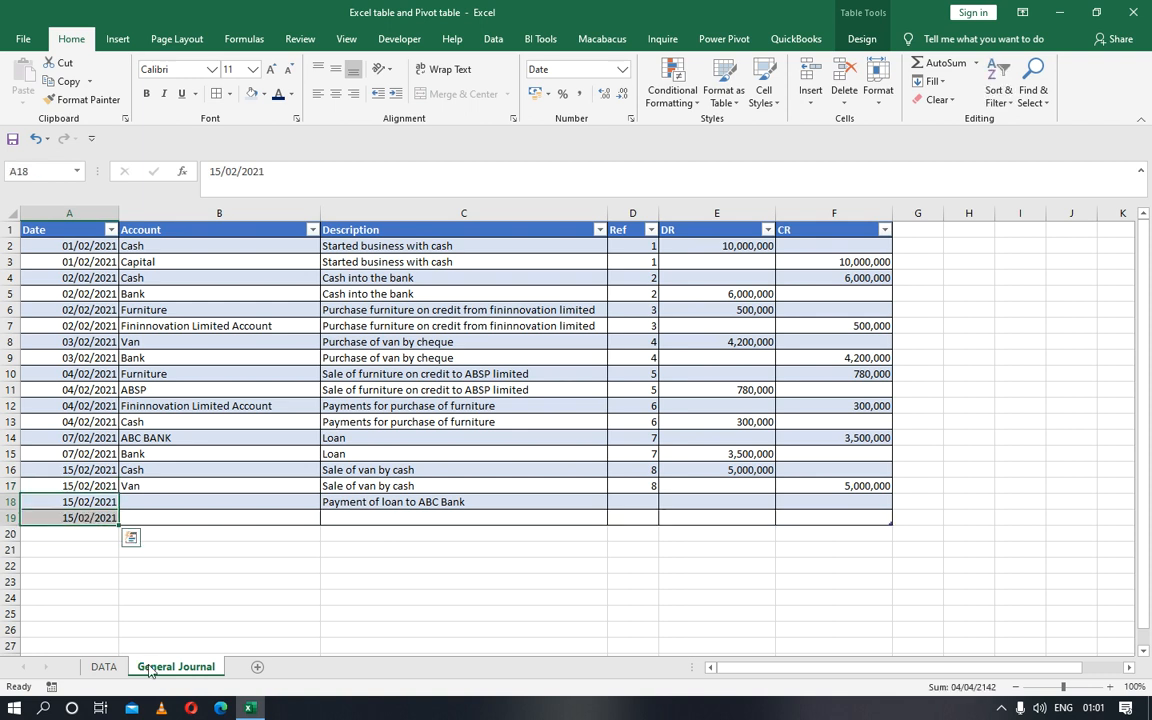
# Enter Bank as the account in journal row 18.
pyautogui.press('Right')
pyautogui.press('Right')
pyautogui.press('Right')
pyautogui.press('Left')
pyautogui.press('Left')
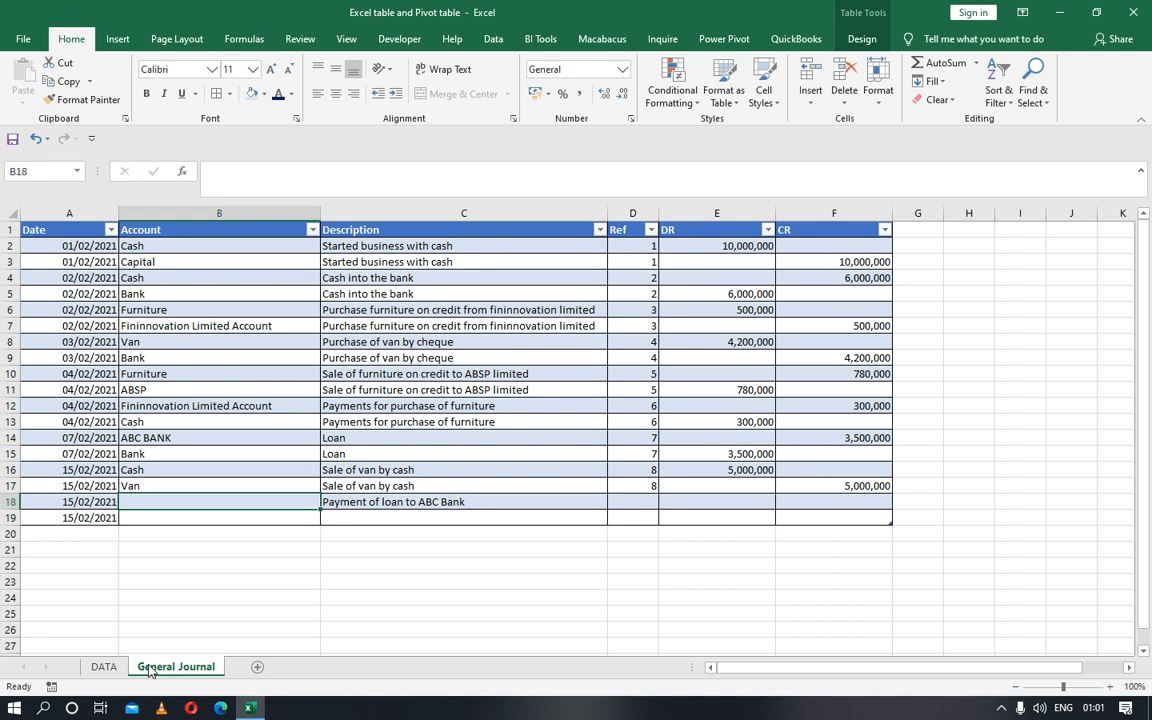
pyautogui.write('Bank')
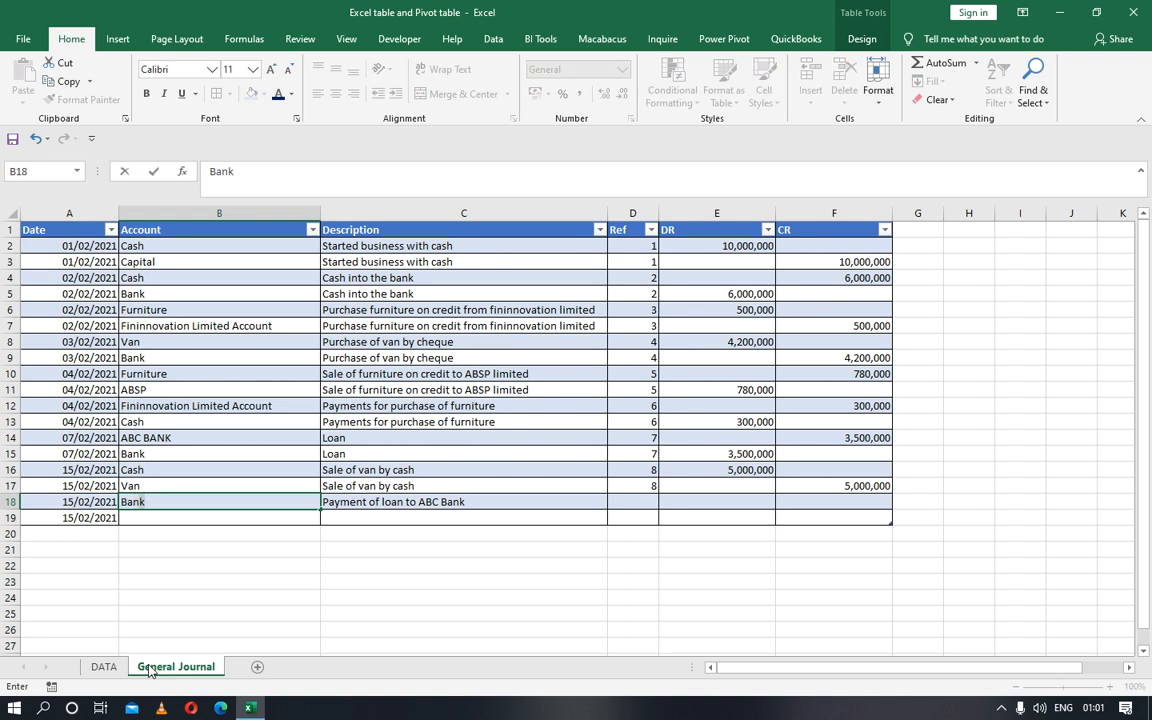
# Check the loan payment on the DATA sheet and enter a credit of 2,500,000 for the Bank entry in row 18.
pyautogui.press('Tab')
pyautogui.press('Tab')
pyautogui.press('Tab')
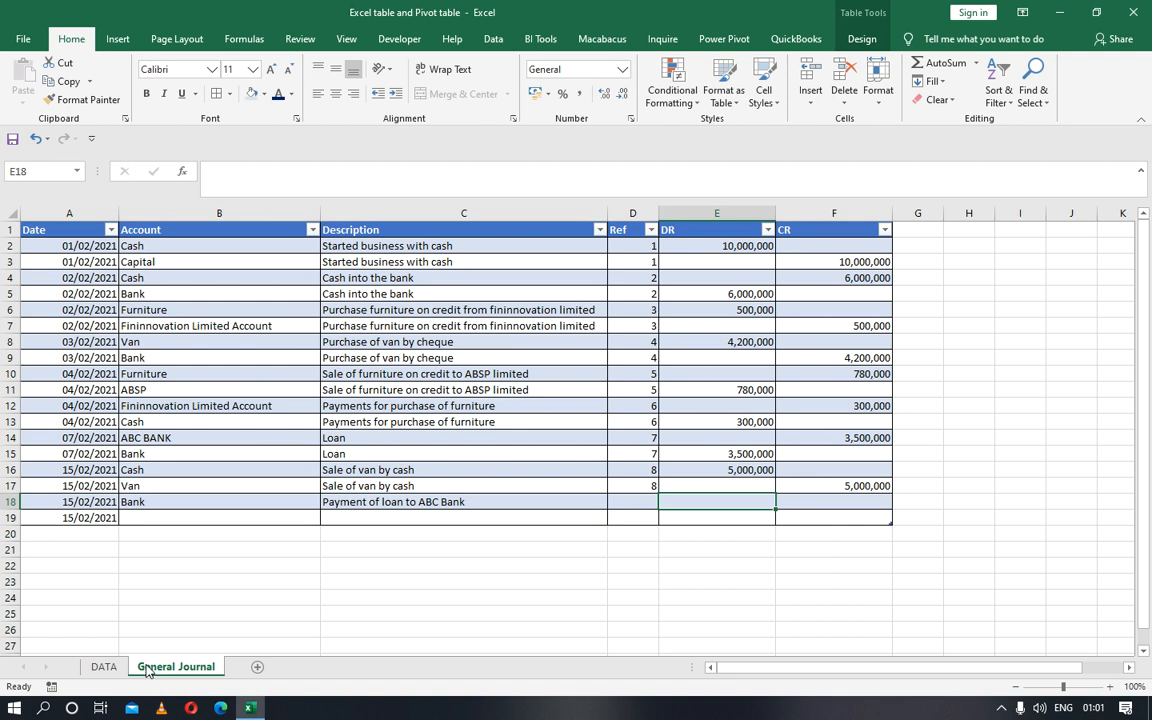
pyautogui.click(100, 667)
pyautogui.click(158, 668)
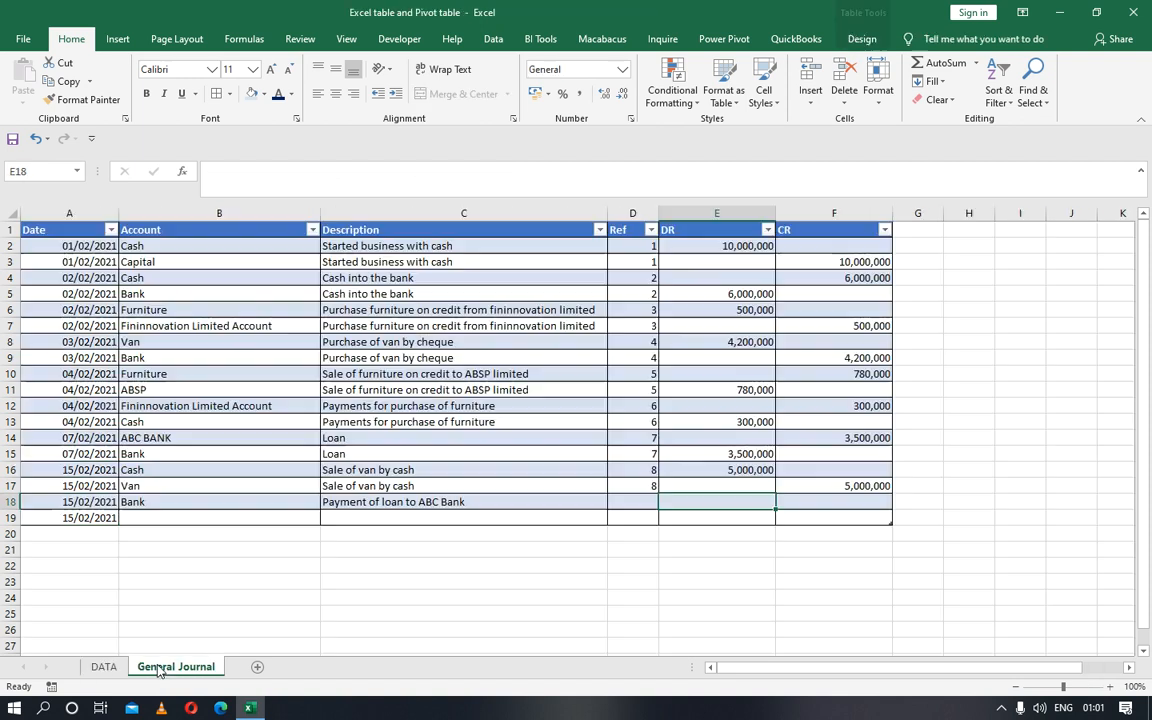
pyautogui.press('Tab')
pyautogui.write('2')
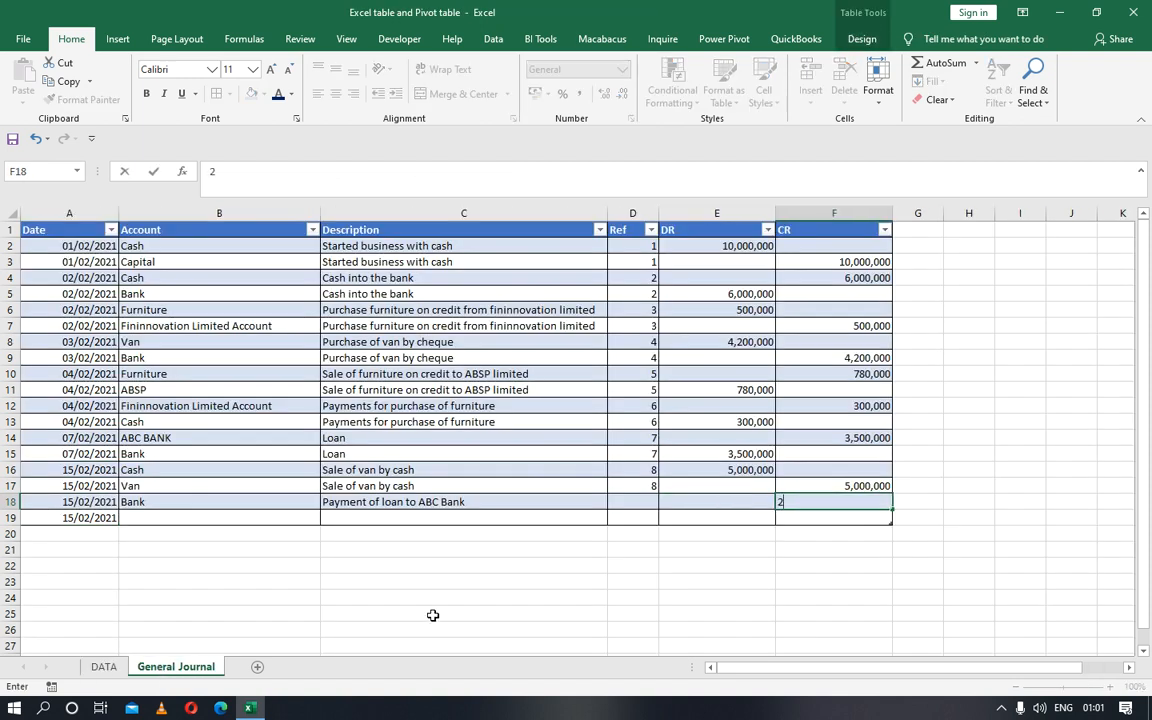
pyautogui.write(',500,000')
pyautogui.press('Return')
# Enter a debit of 2,500,000 in journal row 19.
pyautogui.write('2')
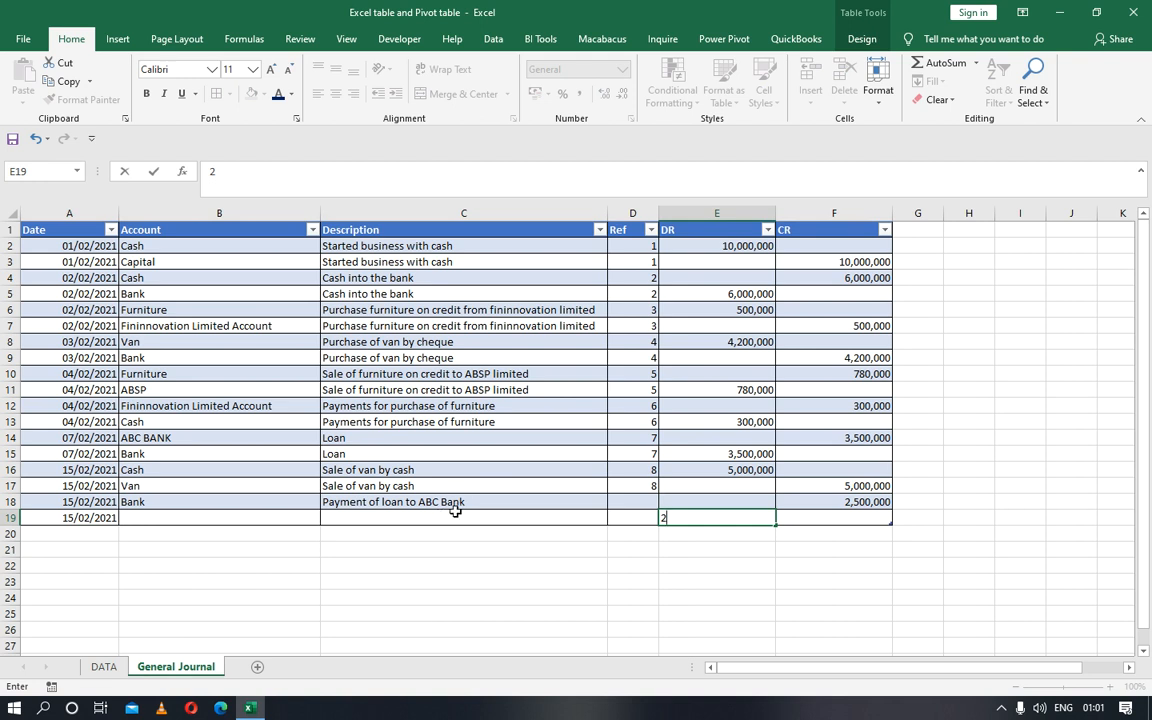
pyautogui.write(',500,000')
pyautogui.press('Return')
# Fill the description Payment of loan to ABC Bank down into row 19 and enter ABC BANK as its account.
pyautogui.hotkey('shift', 'Up')
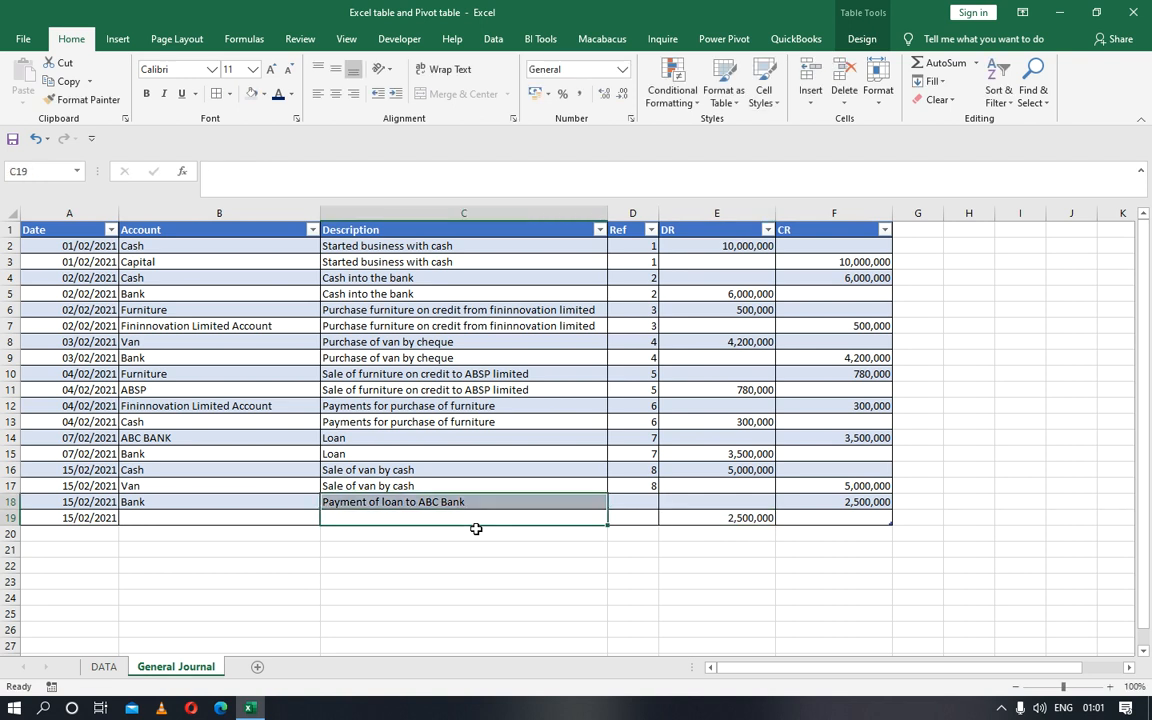
pyautogui.hotkey('ctrl', 'd')
pyautogui.press('Left')
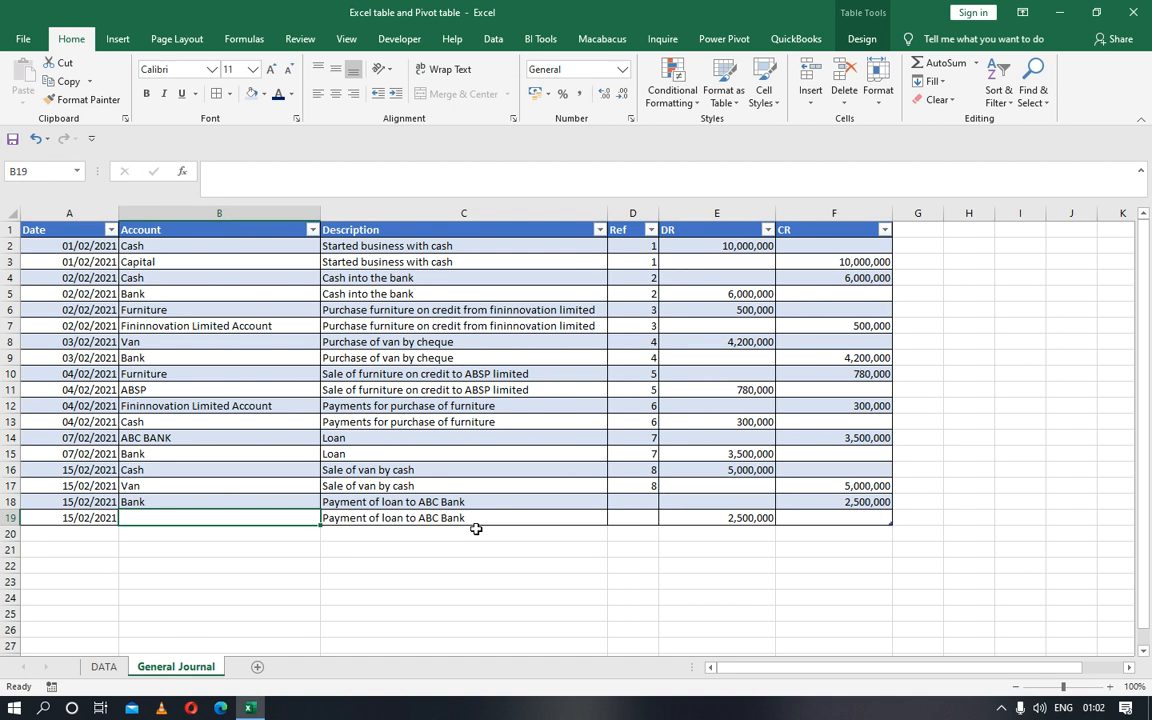
pyautogui.write('A')
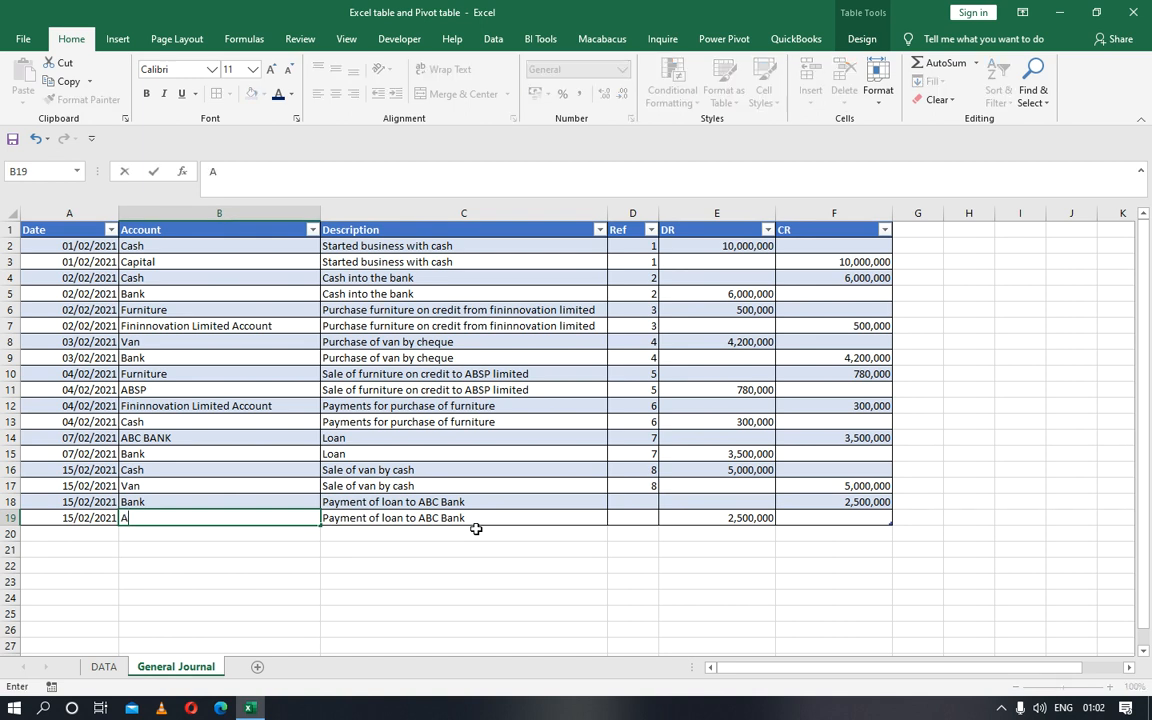
pyautogui.write('BS')
pyautogui.press('BackSpace')
pyautogui.press('BackSpace')
pyautogui.write('C BANK')
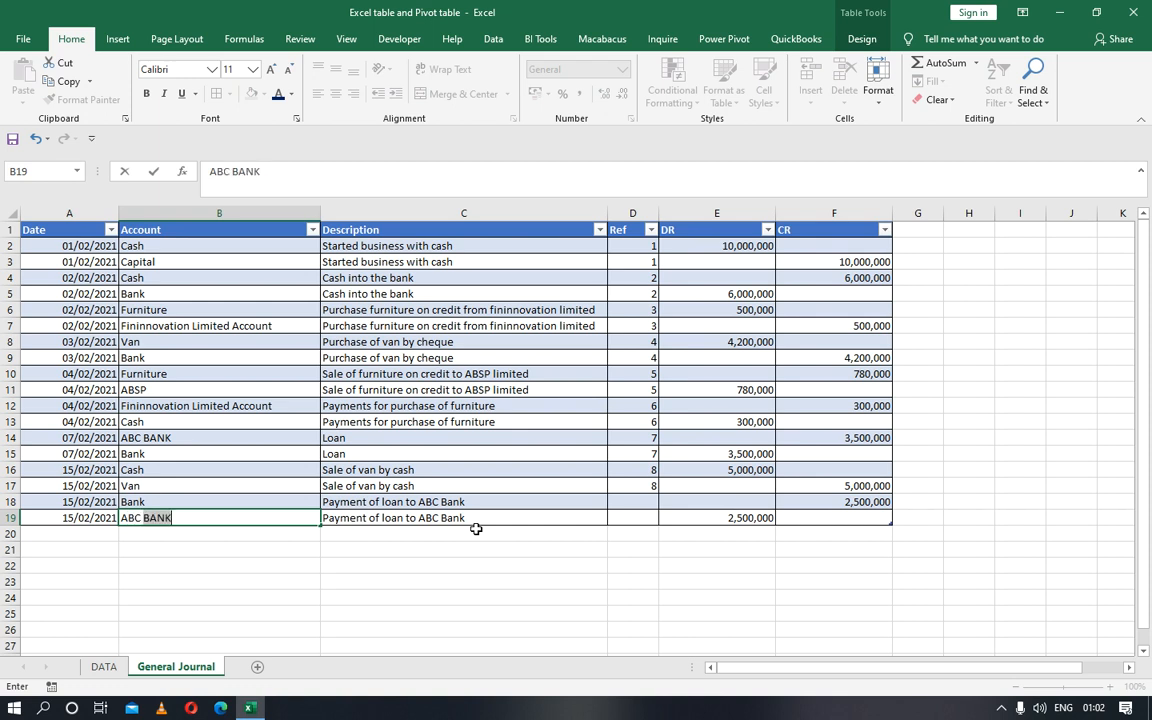
# Give both loan payment entries in rows 18 and 19 the reference 9.
pyautogui.press('Right')
pyautogui.press('Right')
pyautogui.press('Right')
pyautogui.press('Left')
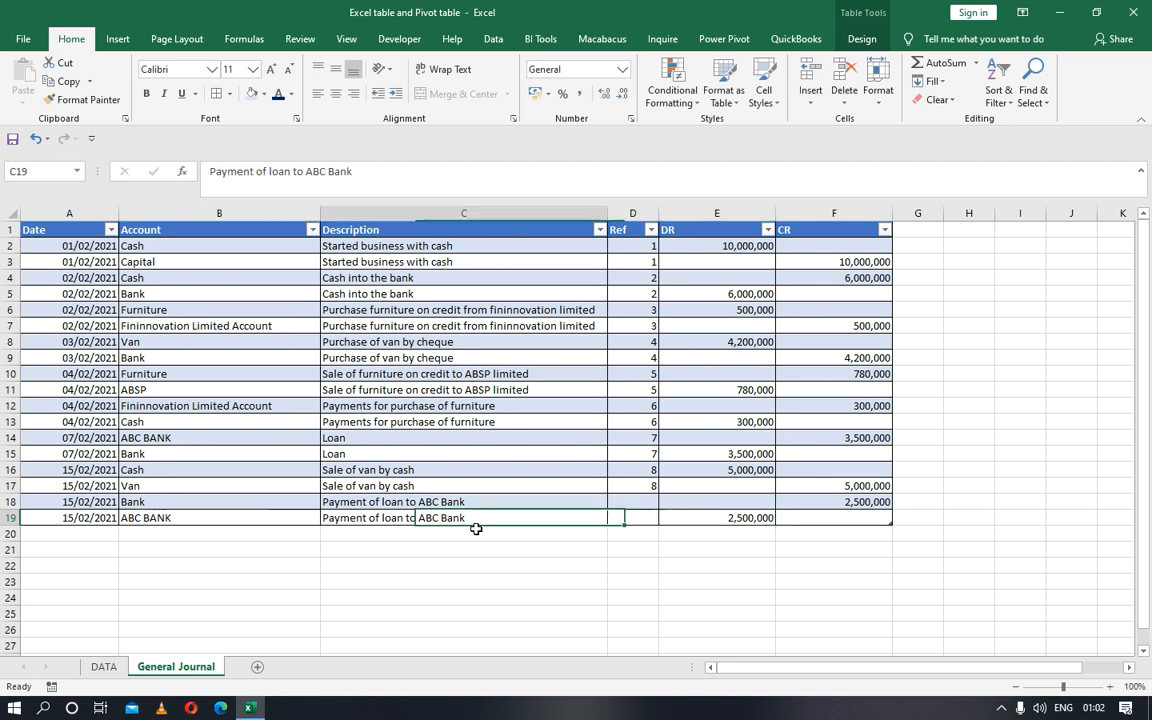
pyautogui.press('Left')
pyautogui.press('Left')
pyautogui.press('Up')
pyautogui.press('Right')
pyautogui.press('Right')
pyautogui.press('Right')
pyautogui.press('Right')
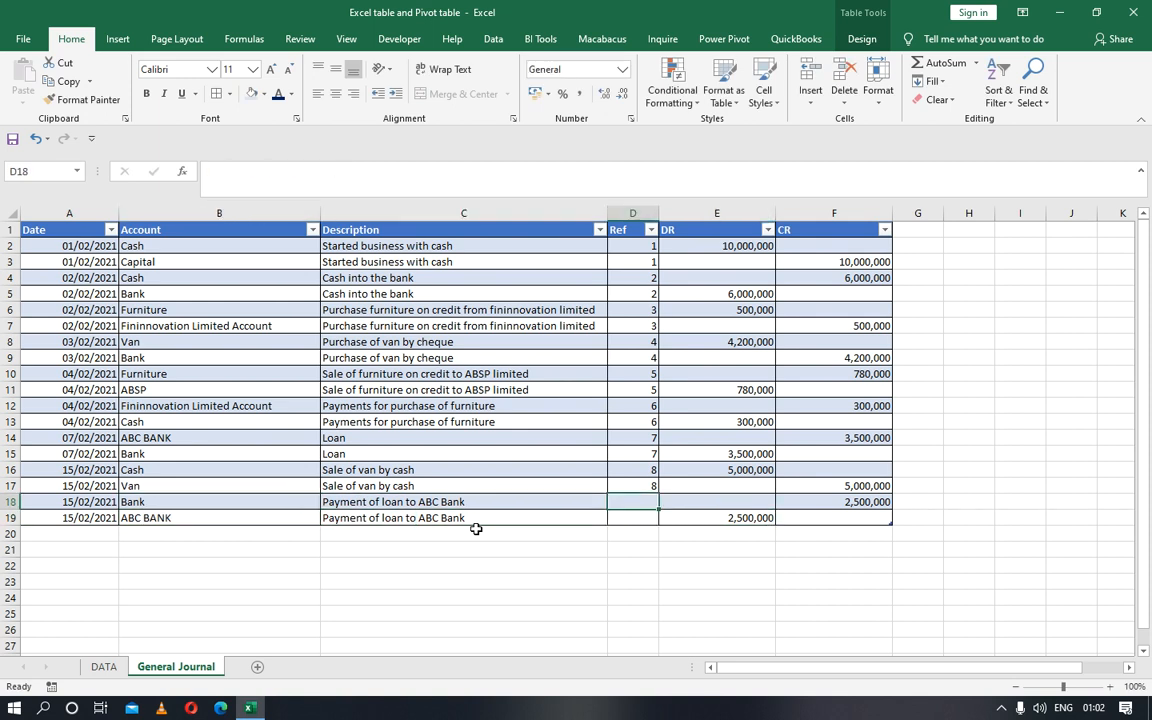
pyautogui.press('Left')
pyautogui.press('Left')
pyautogui.write('9')
pyautogui.press('Return')
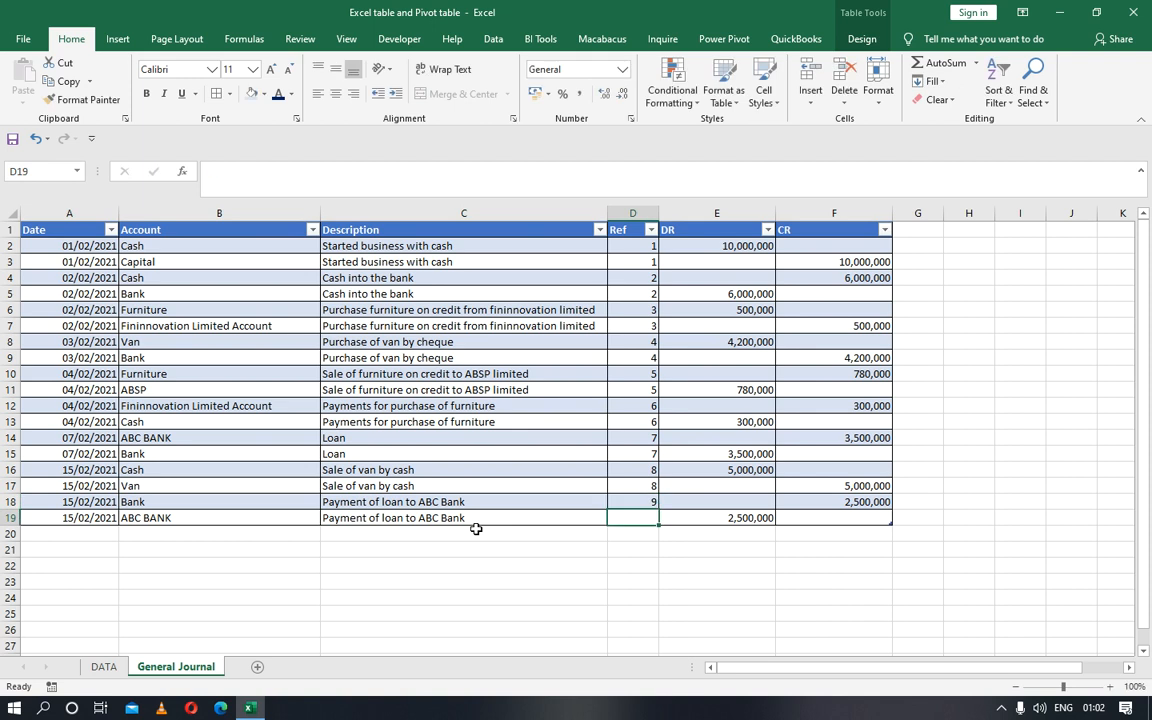
pyautogui.write('9')
pyautogui.press('Tab')
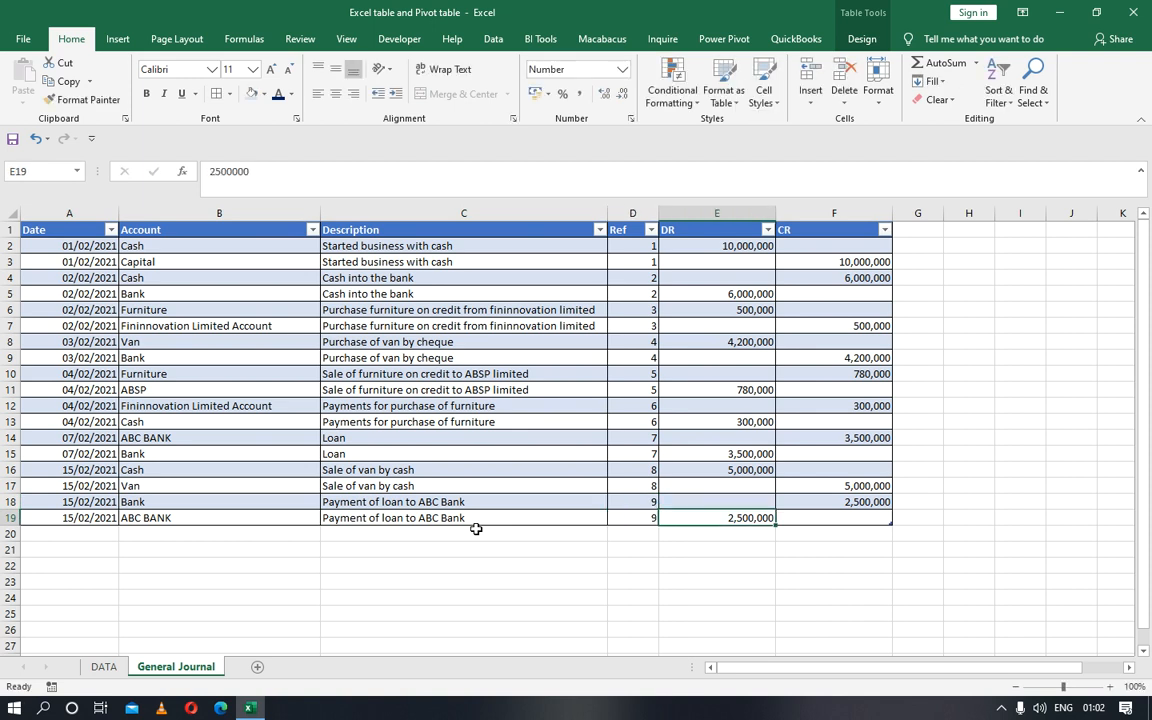
pyautogui.press('Left')
pyautogui.press('Up')
pyautogui.press('Up')
pyautogui.press('Up')
pyautogui.press('Up')
pyautogui.press('Up')
pyautogui.press('Up')
pyautogui.press('Up')
pyautogui.press('Up')
pyautogui.press('Up')
pyautogui.press('Up')
pyautogui.press('Up')
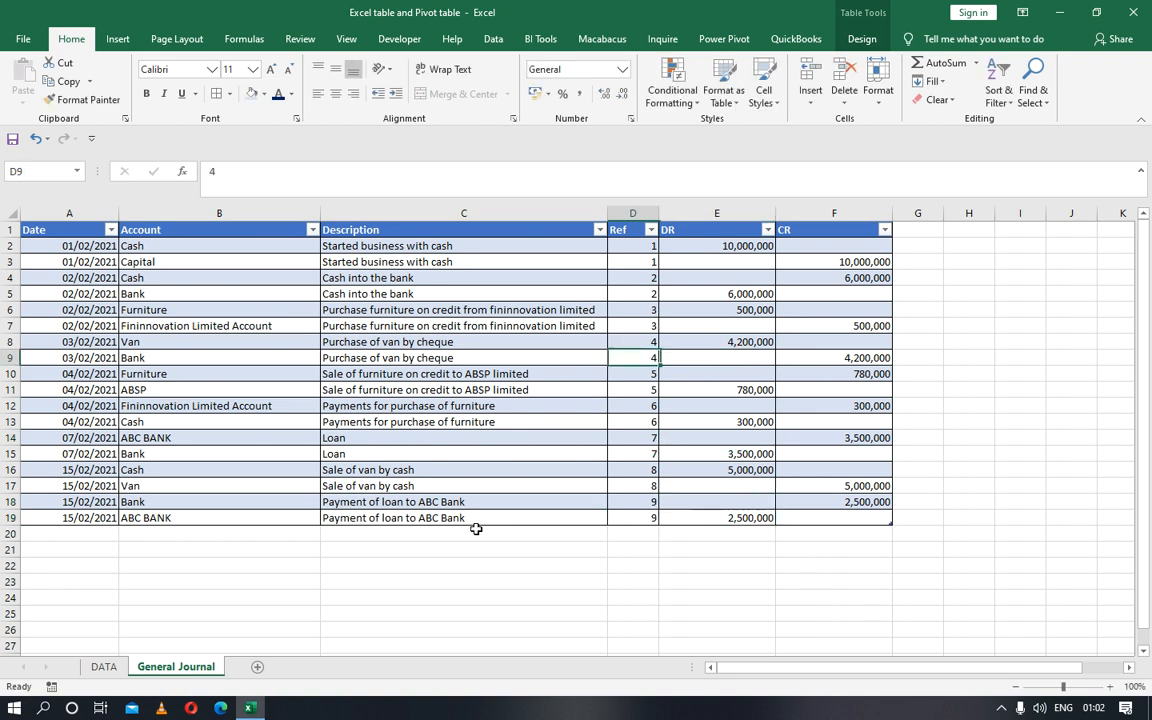
pyautogui.press('Up')
pyautogui.press('Up')
pyautogui.press('Up')
pyautogui.press('Up')
pyautogui.press('Up')
pyautogui.press('Up')
pyautogui.press('Up')
pyautogui.press('Left')
pyautogui.press('Left')
pyautogui.press('Left')
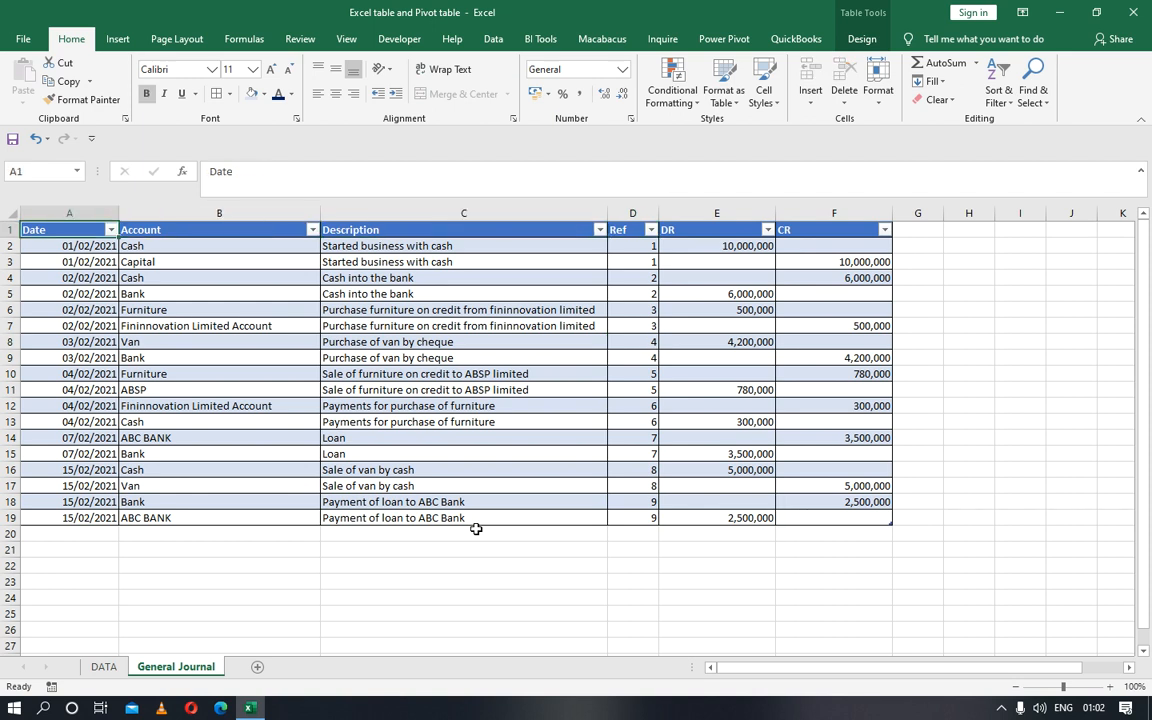
# Add a new worksheet after General Journal and name it Ledger.
pyautogui.click(258, 667)
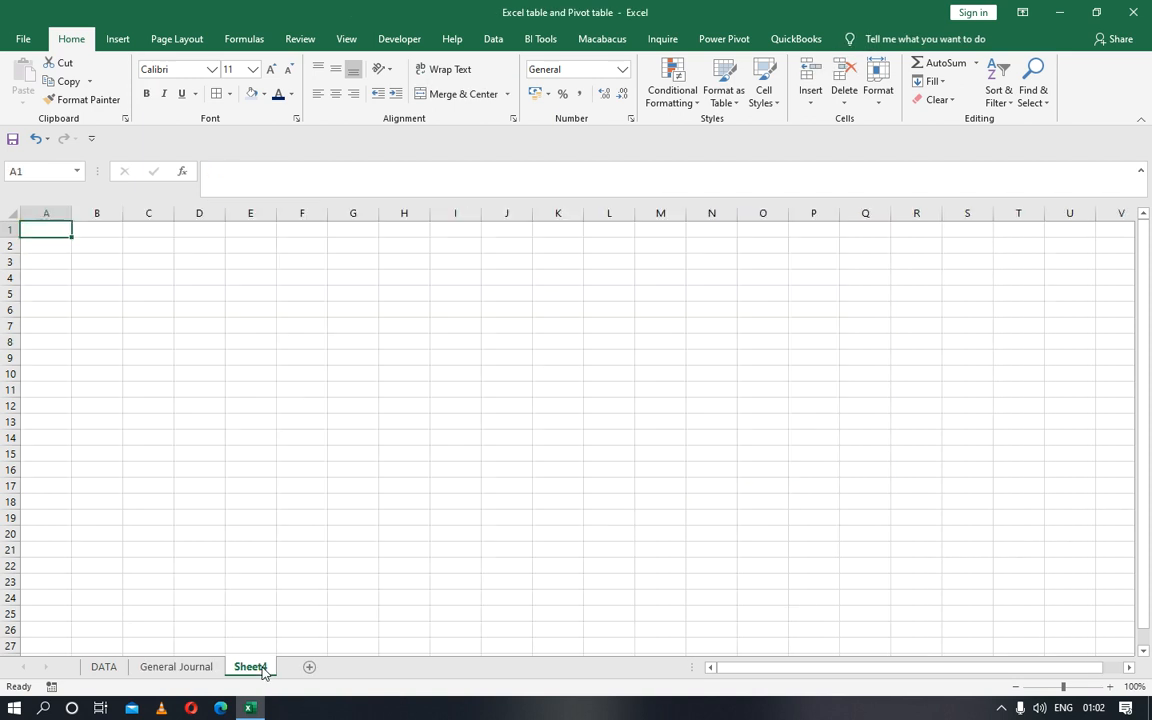
pyautogui.rightClick(263, 670)
pyautogui.click(297, 505)
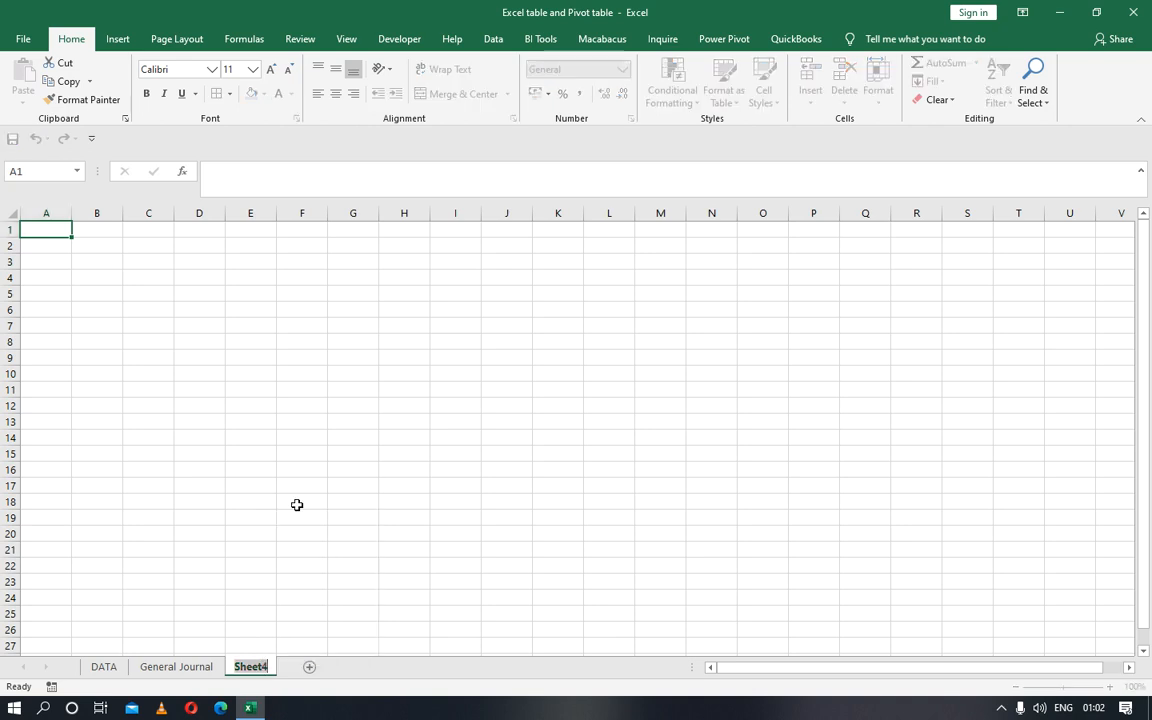
pyautogui.write('Ledger')
pyautogui.press('Return')
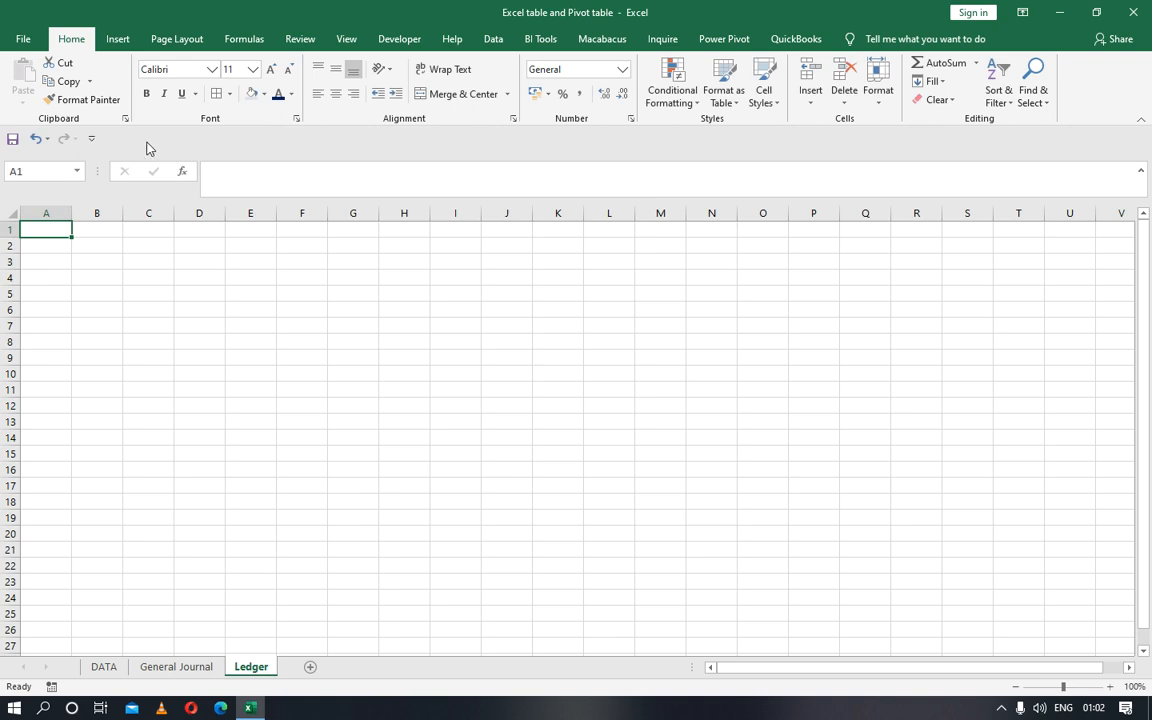
# Create a PivotTable from the General_Journal table in cell A1 of the Ledger sheet.
pyautogui.click(118, 42)
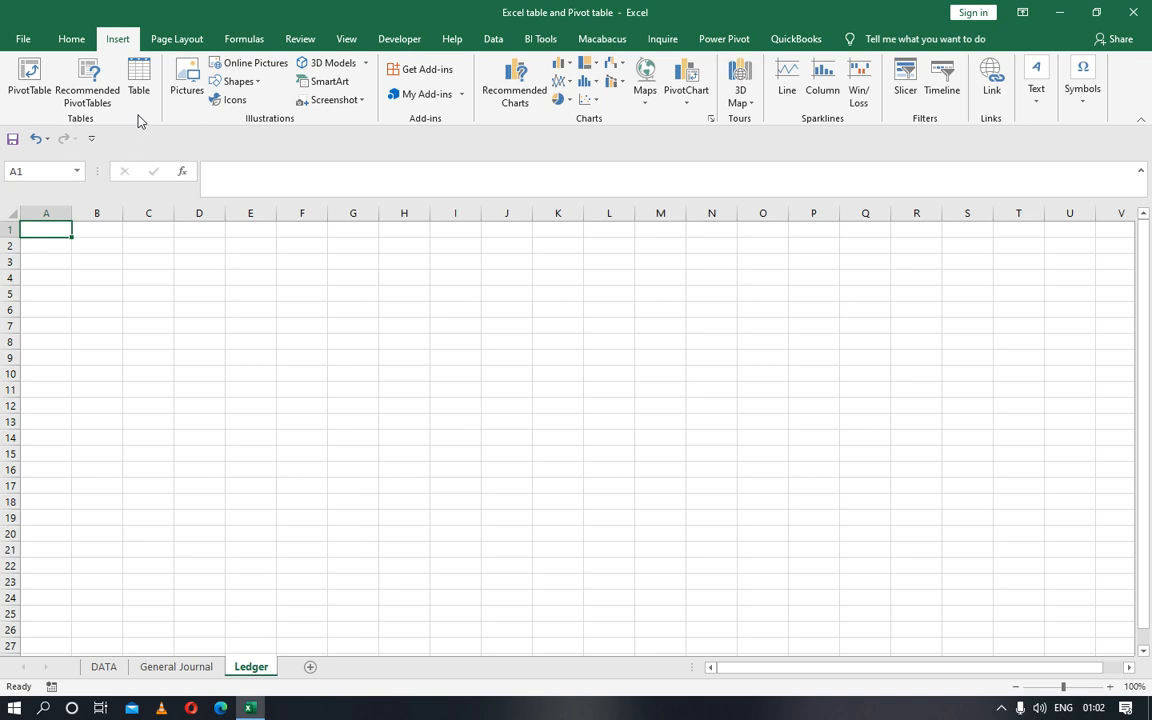
pyautogui.click(34, 105)
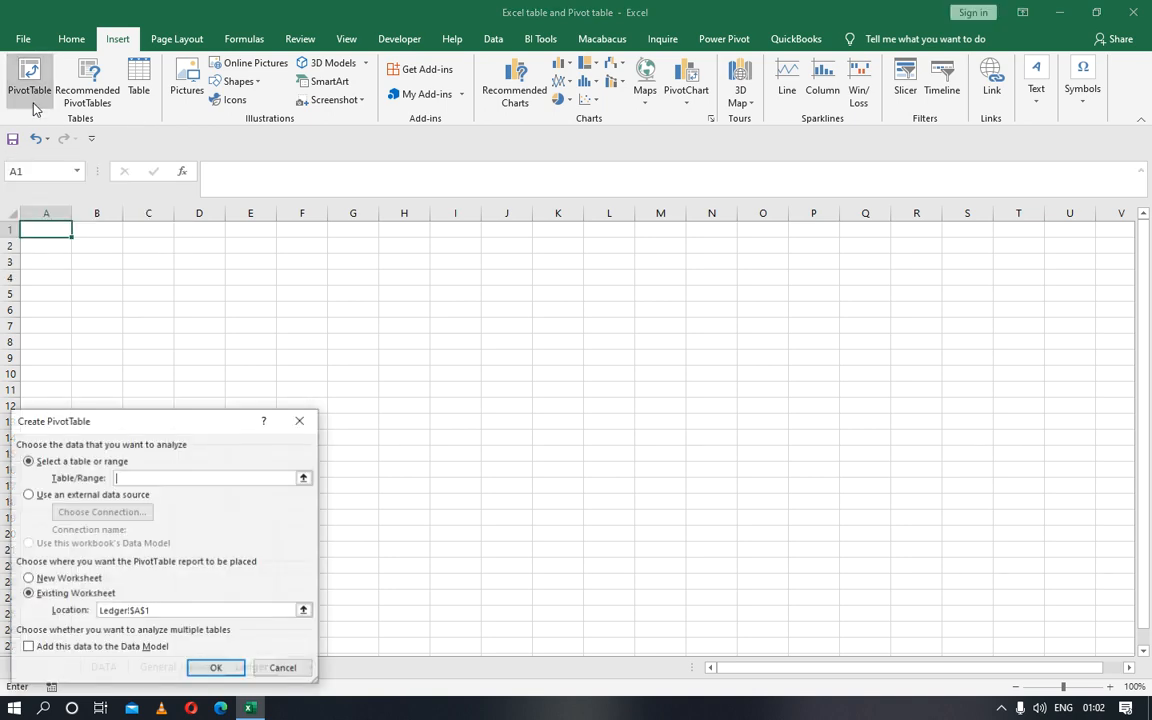
pyautogui.moveTo(129, 432); pyautogui.dragTo(421, 290)
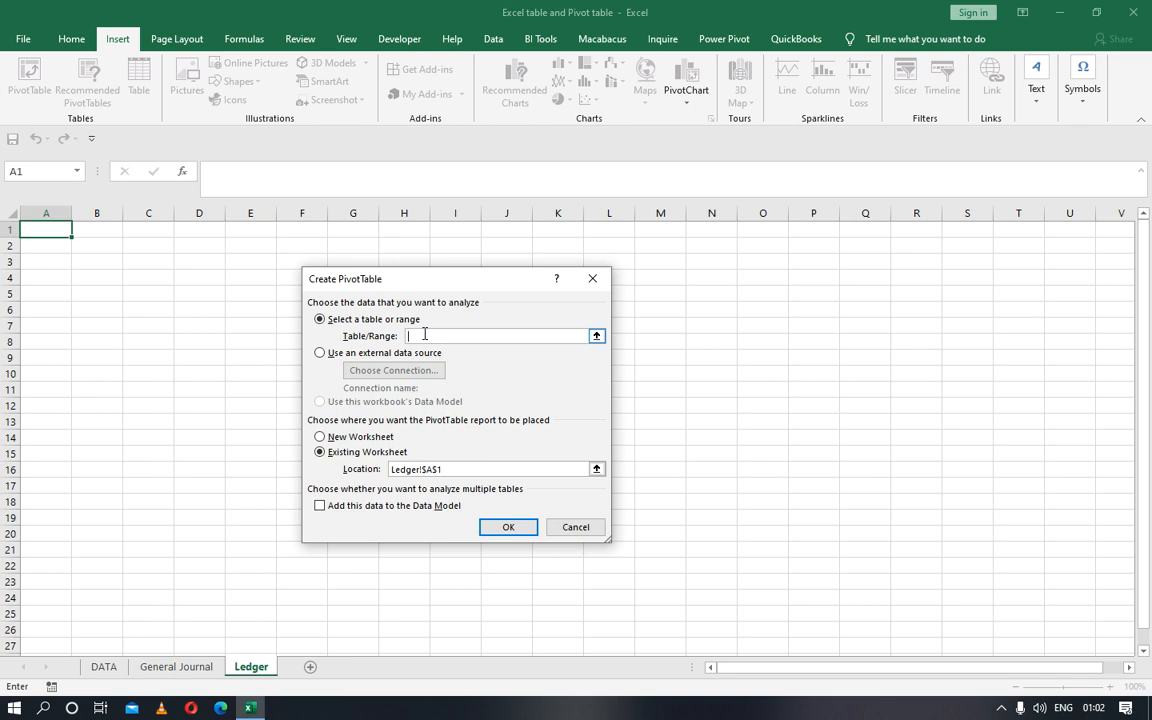
pyautogui.write('g')
pyautogui.press('BackSpace')
pyautogui.write('General_Journal')
pyautogui.press('Return')
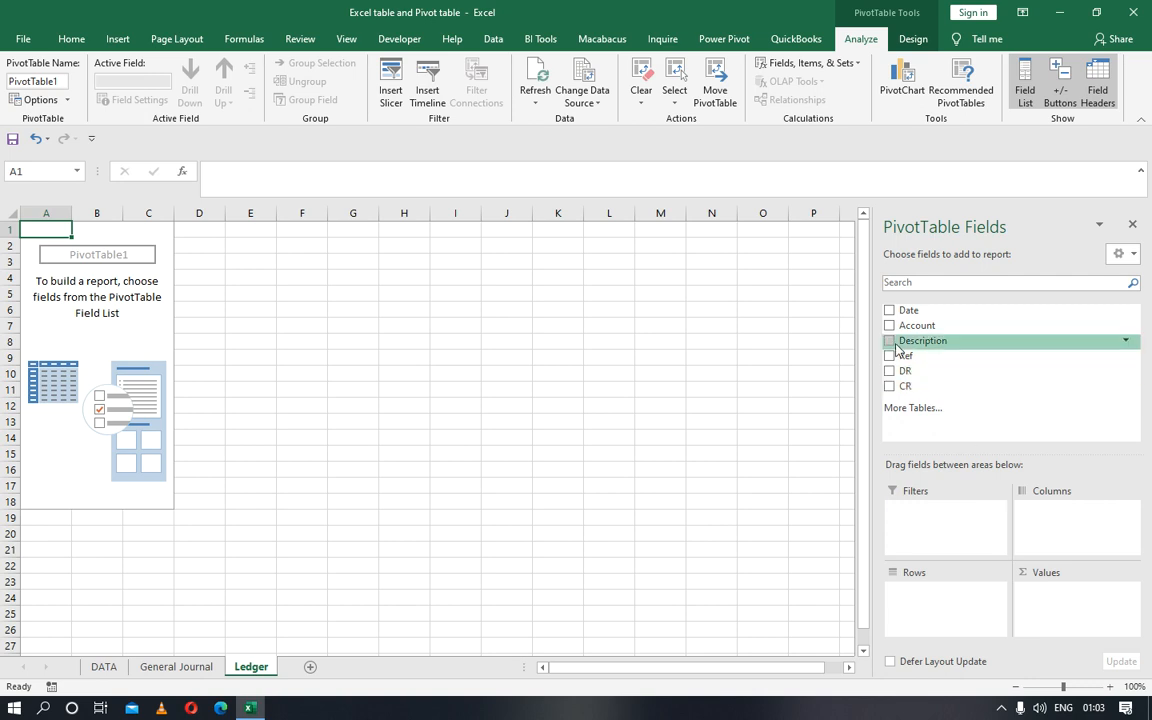
# Add the DR and CR fields to the PivotTable and summarize both as sums in its values.
pyautogui.moveTo(905, 380); pyautogui.dragTo(1040, 516)
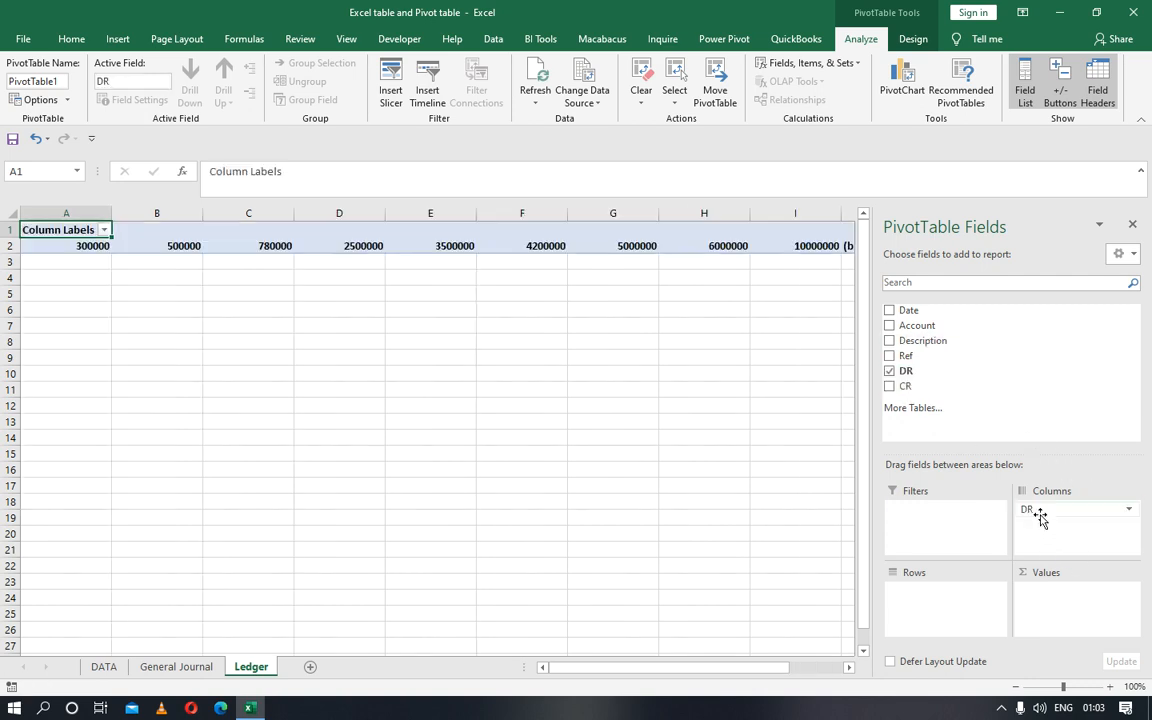
pyautogui.moveTo(900, 386); pyautogui.dragTo(1040, 528)
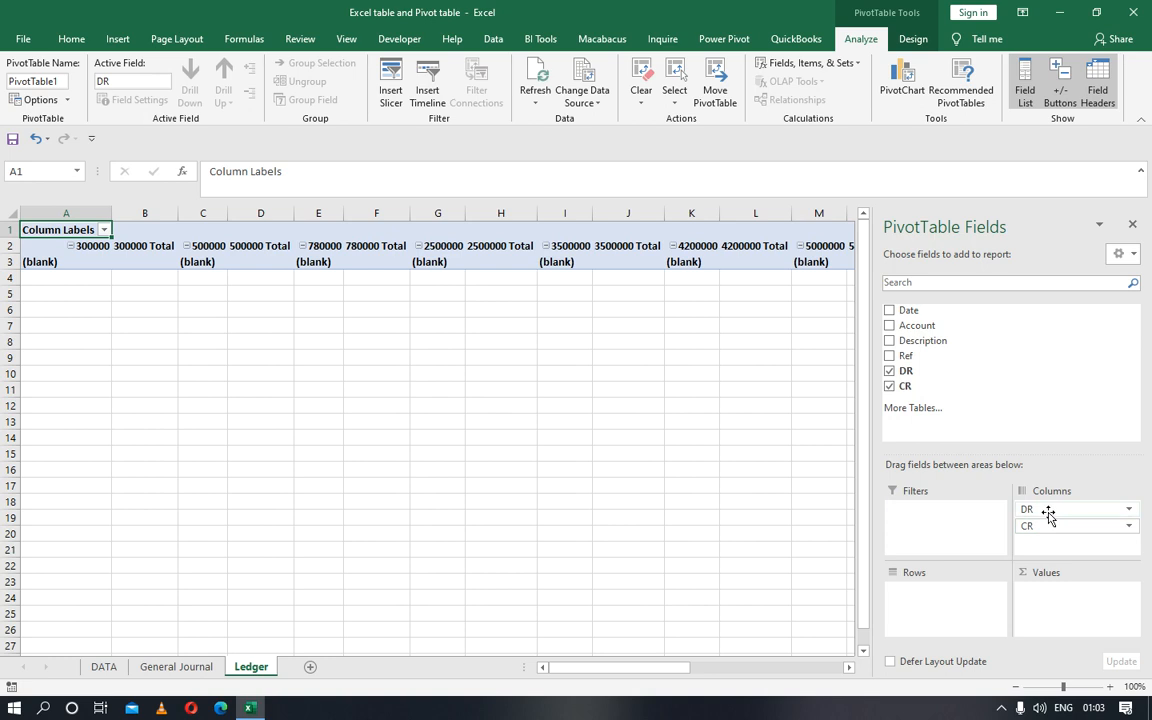
pyautogui.click(1040, 512)
pyautogui.moveTo(1040, 516); pyautogui.dragTo(1036, 609)
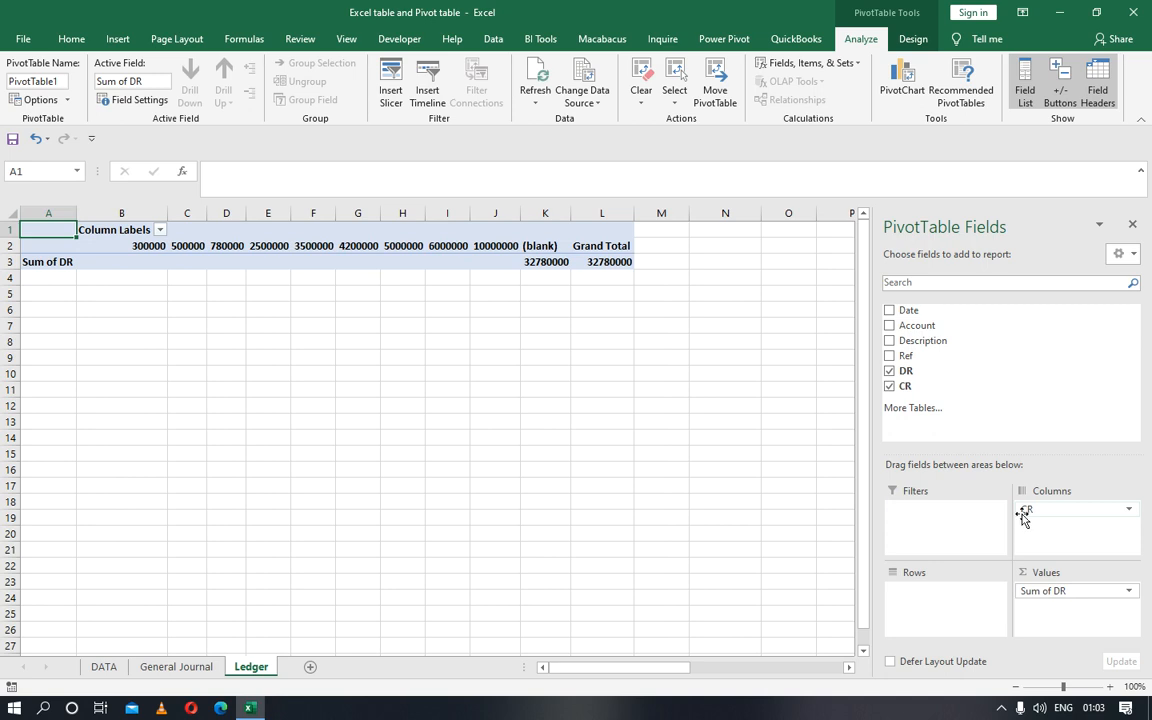
pyautogui.moveTo(1030, 510); pyautogui.dragTo(1049, 609)
pyautogui.click(1050, 612)
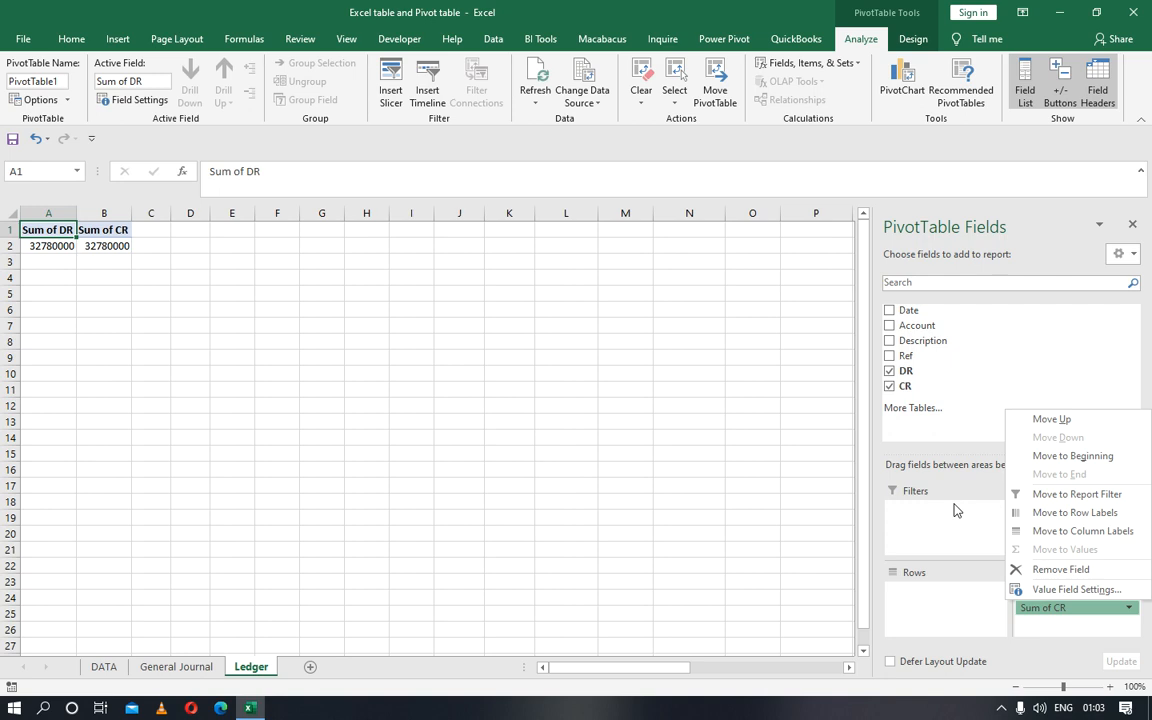
pyautogui.click(598, 453)
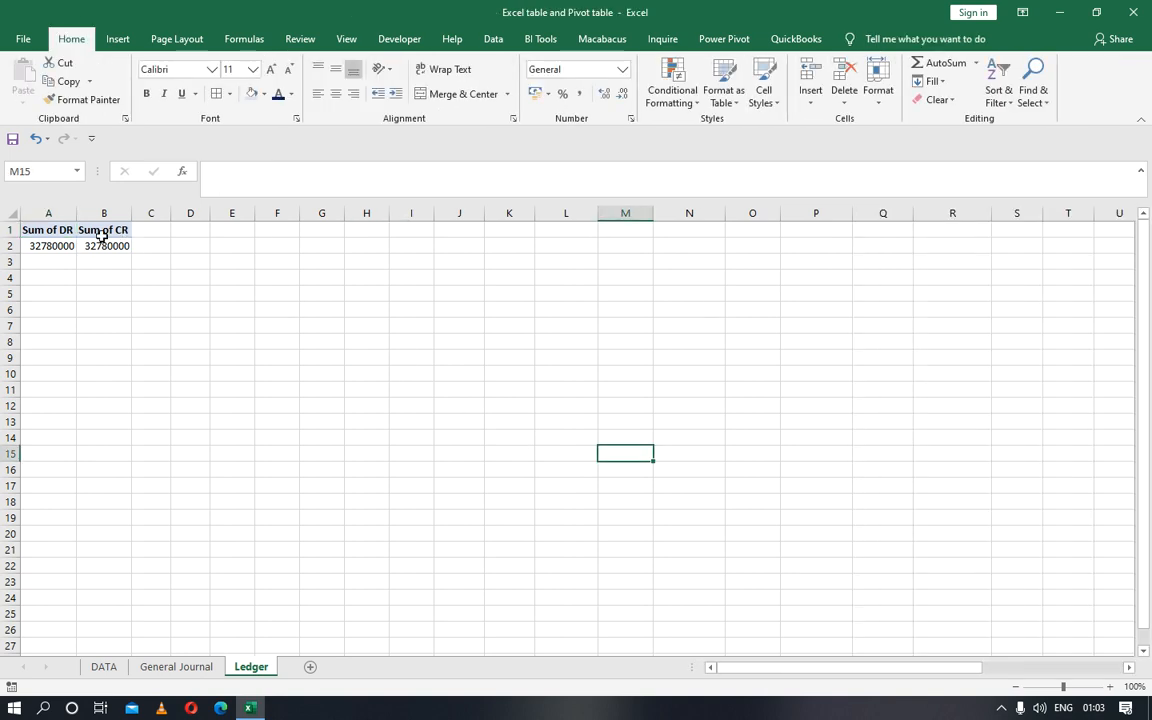
pyautogui.click(50, 228)
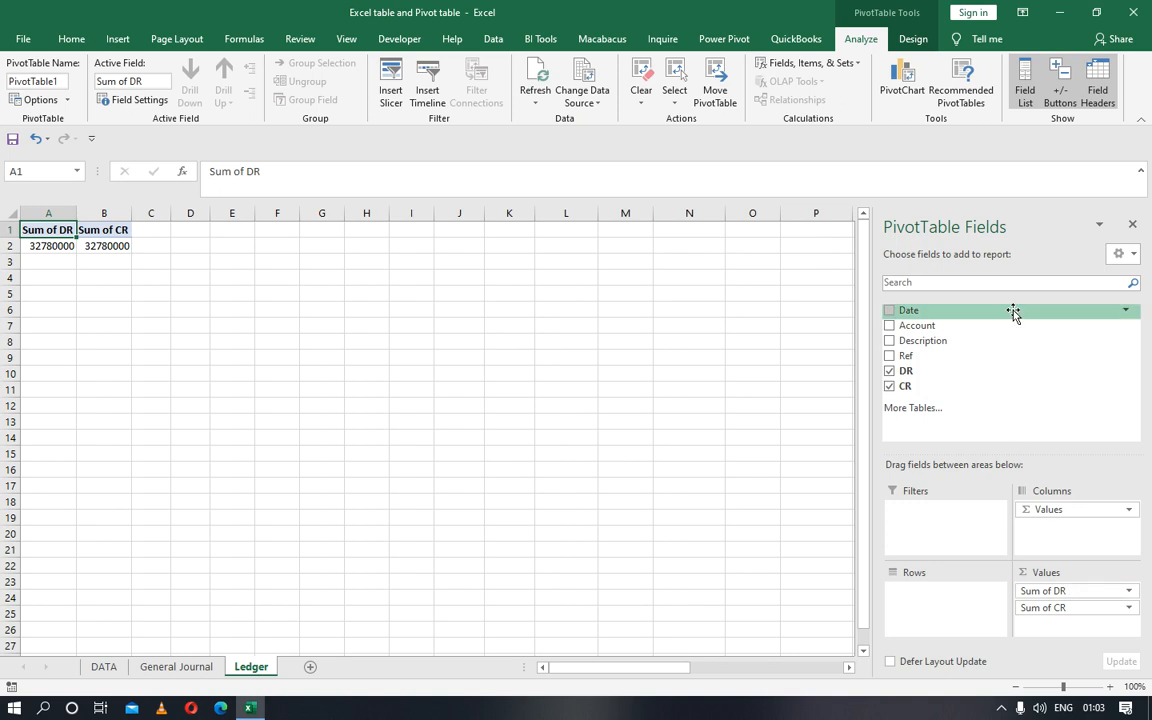
# Try DR as column labels and CR as a report filter, and return both fields to the values.
pyautogui.moveTo(1062, 595); pyautogui.dragTo(1065, 518)
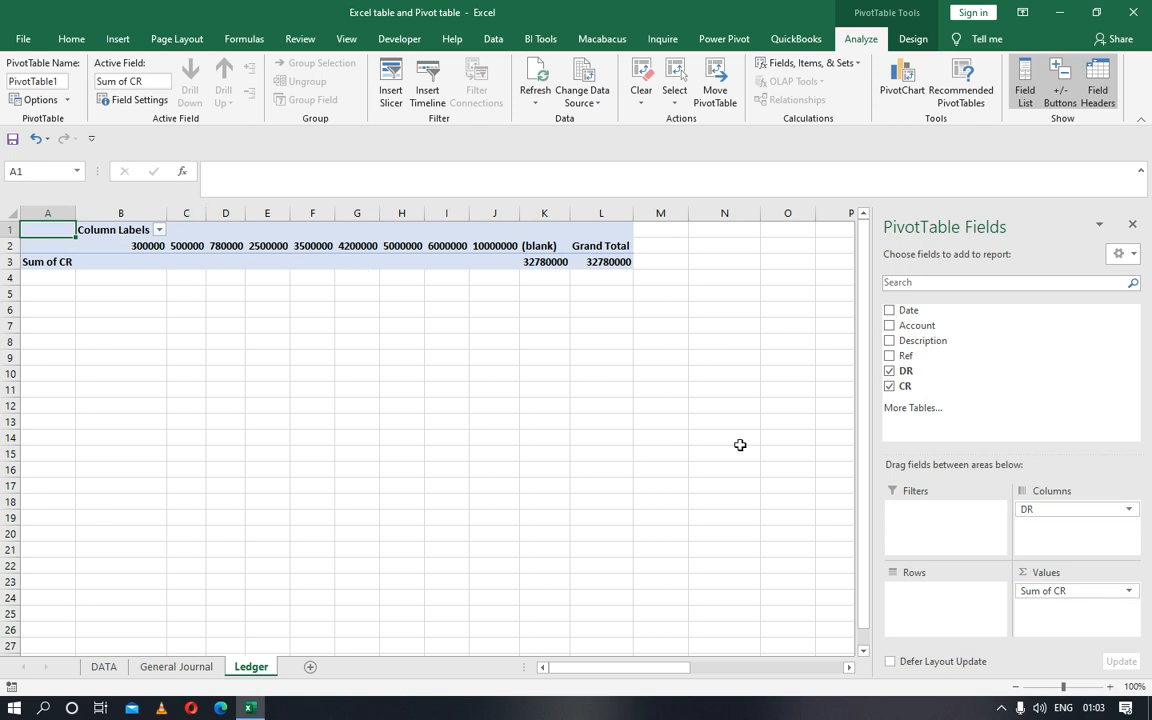
pyautogui.moveTo(1088, 586); pyautogui.dragTo(966, 540)
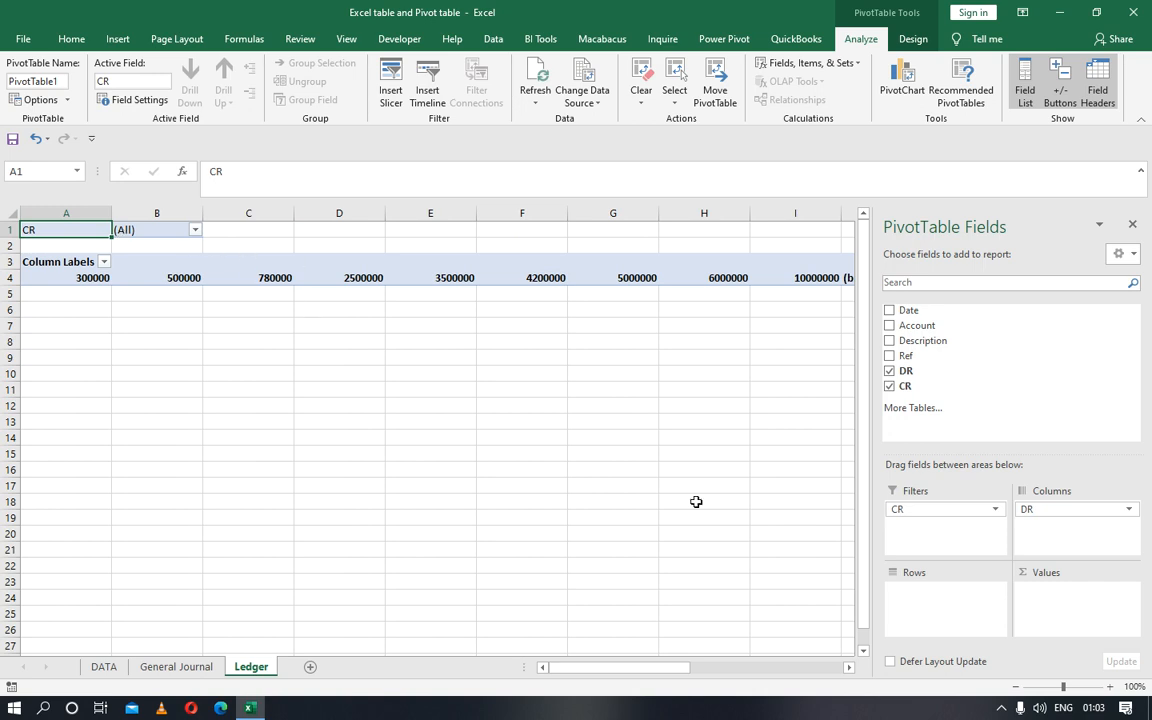
pyautogui.moveTo(931, 509); pyautogui.dragTo(1060, 630)
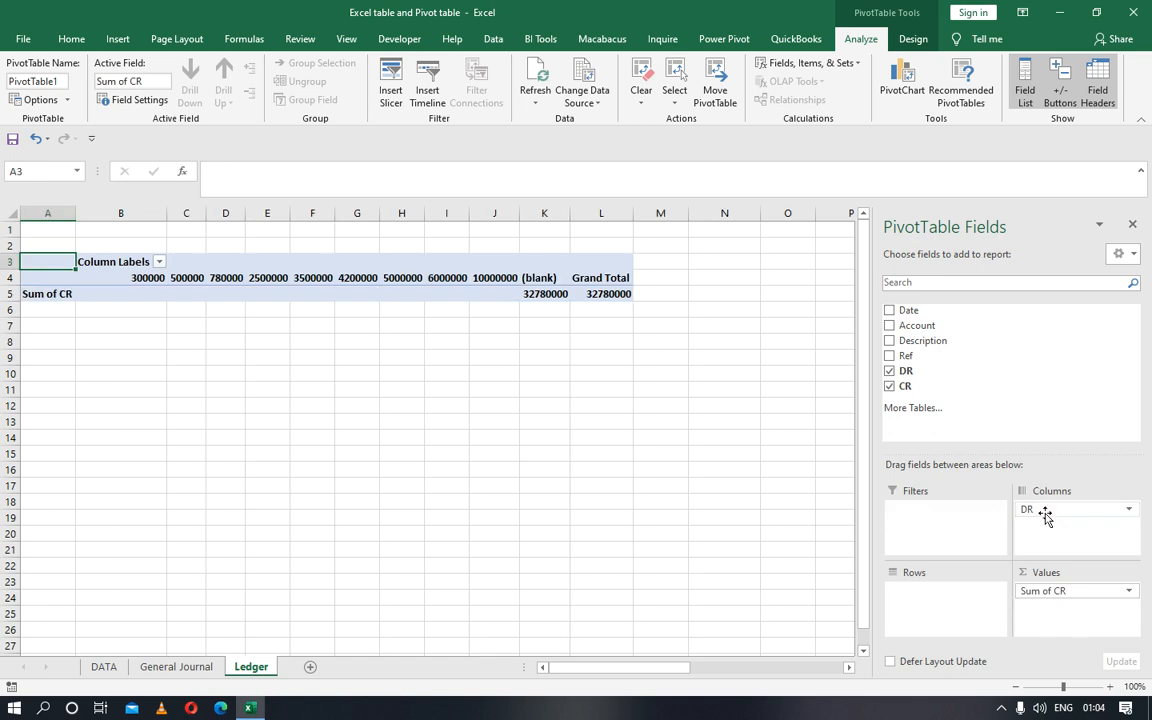
pyautogui.moveTo(1041, 511); pyautogui.dragTo(1049, 630)
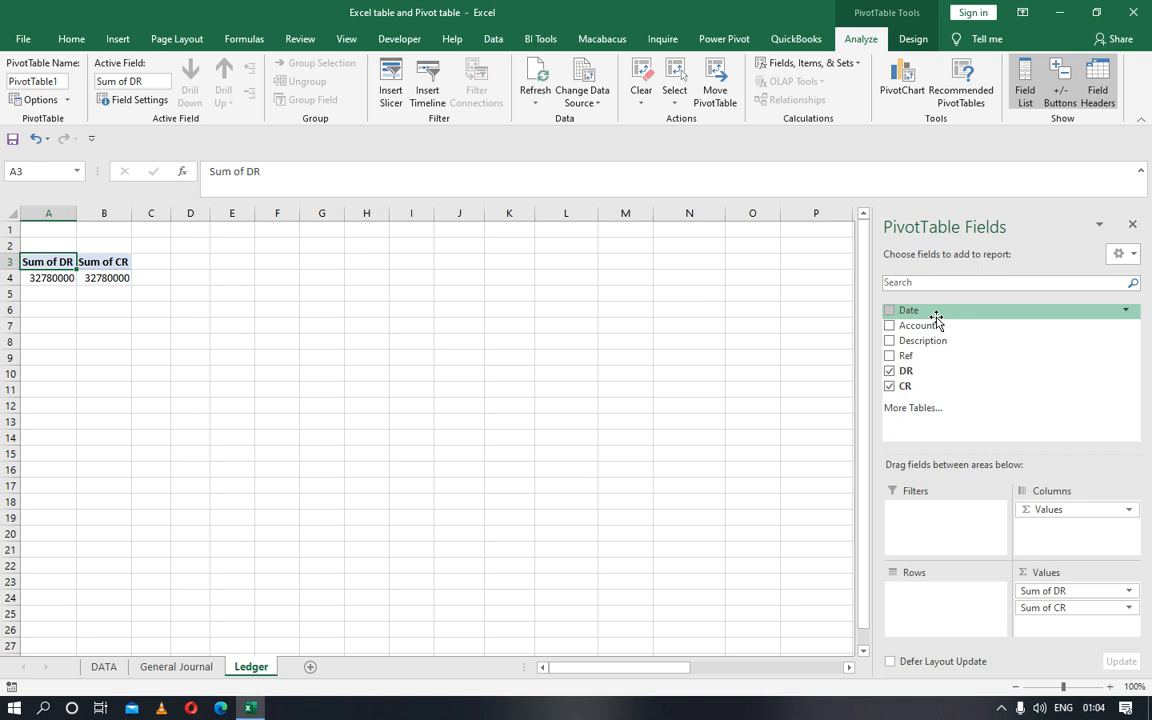
# Add the Date field as the PivotTable's row labels.
pyautogui.moveTo(936, 318); pyautogui.dragTo(927, 601)
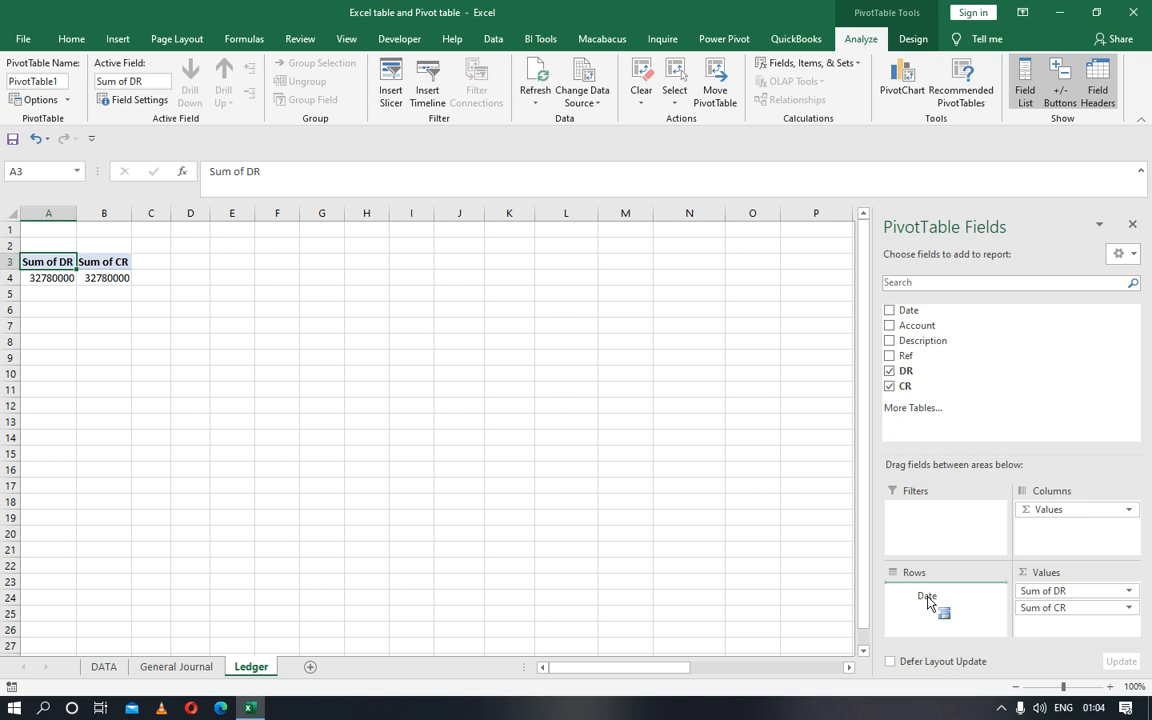
pyautogui.moveTo(927, 600); pyautogui.dragTo(927, 598)
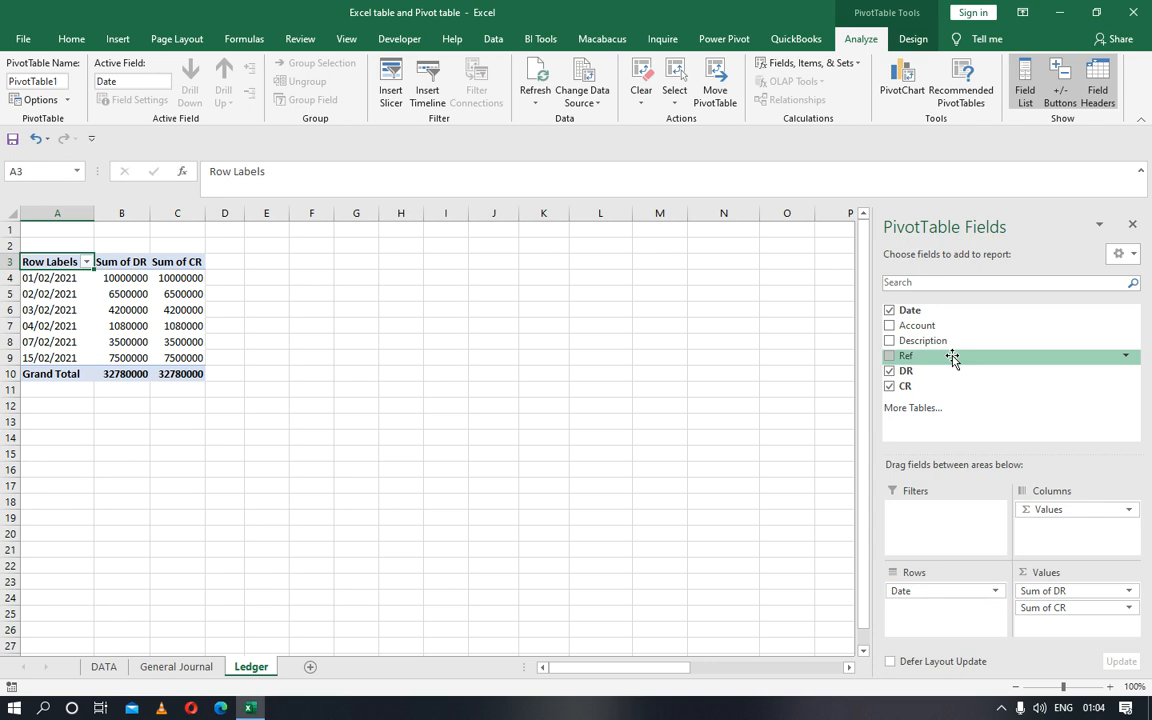
# Add the Account field to the rows beneath Date, and try the Ref field in the rows, columns and values.
pyautogui.moveTo(943, 330); pyautogui.dragTo(952, 614)
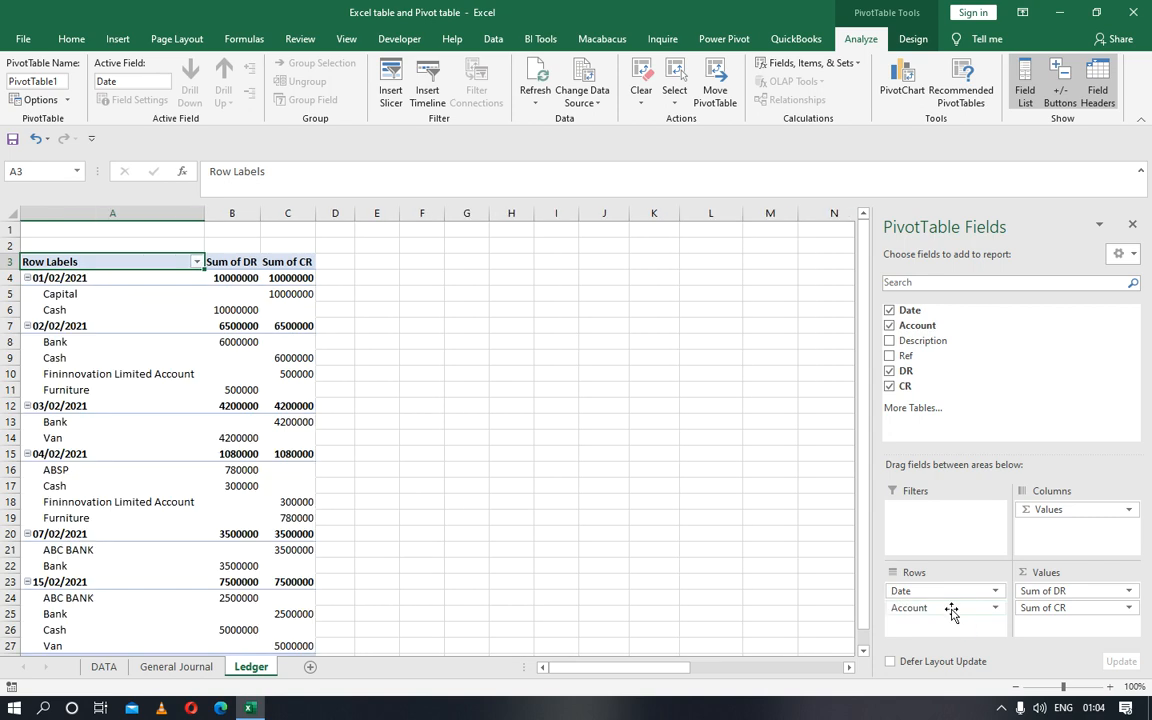
pyautogui.moveTo(951, 614)
pyautogui.mouseDown()
pyautogui.moveTo(951, 465)
pyautogui.moveTo(920, 405)
pyautogui.moveTo(915, 362)
pyautogui.moveTo(936, 625)
pyautogui.mouseUp()
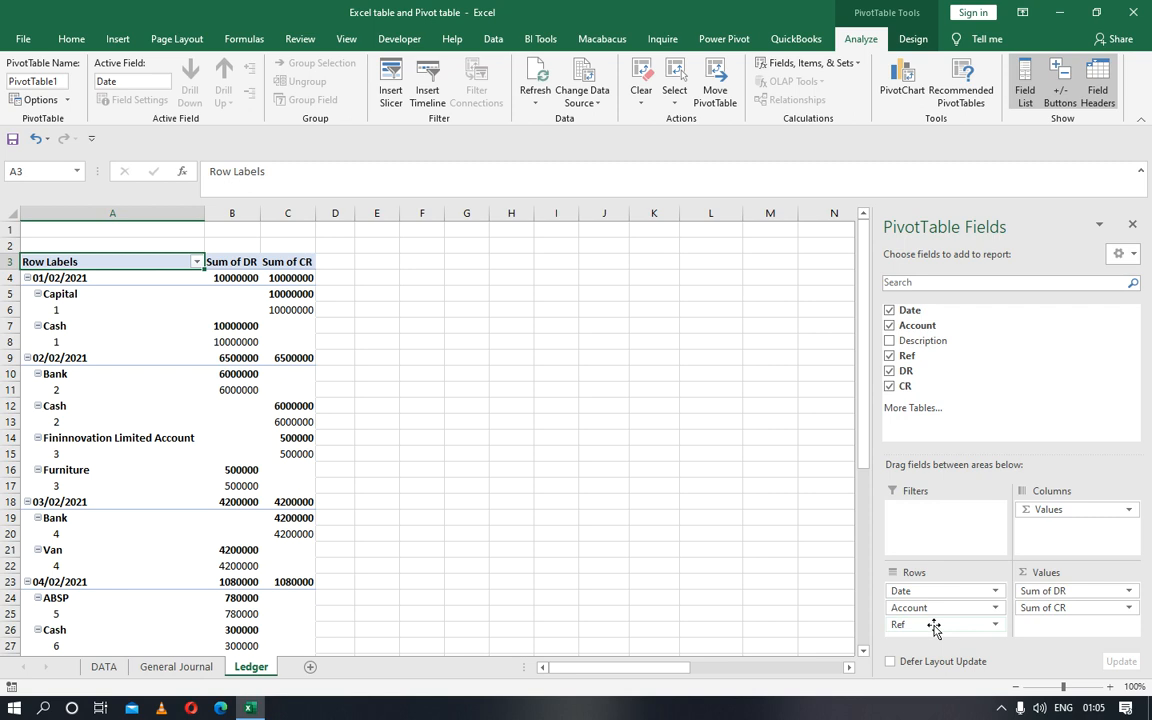
pyautogui.moveTo(933, 626); pyautogui.dragTo(1069, 528)
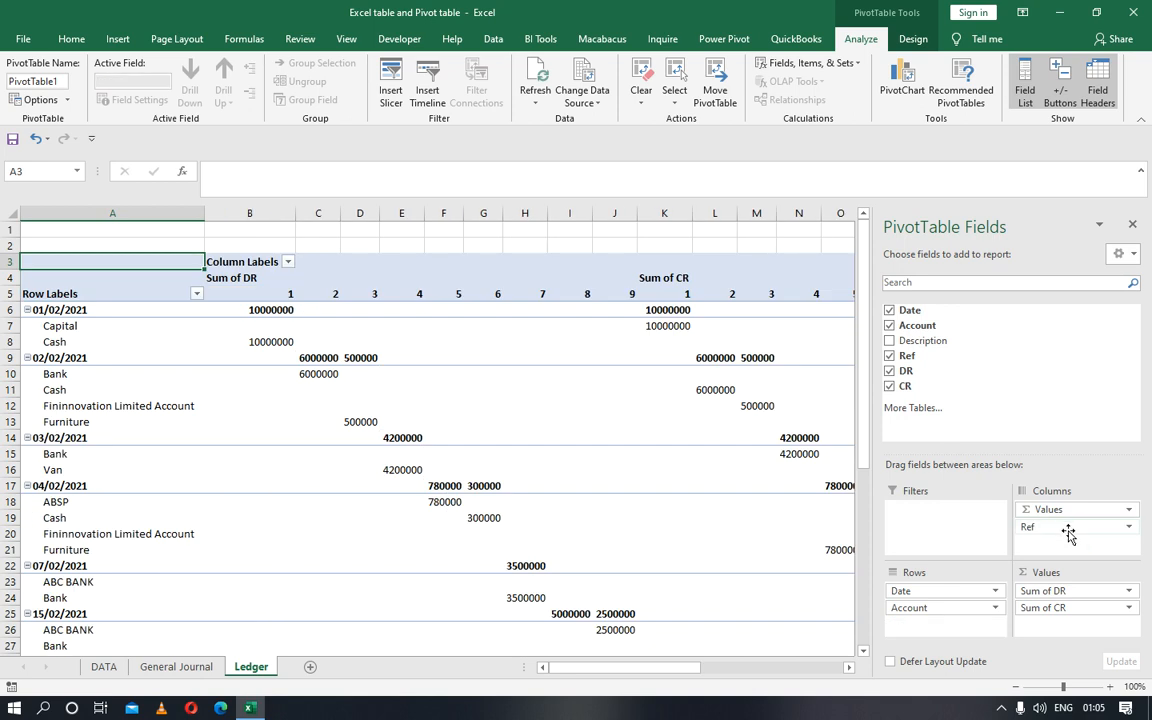
pyautogui.click(1066, 530)
pyautogui.moveTo(1063, 537); pyautogui.dragTo(1052, 641)
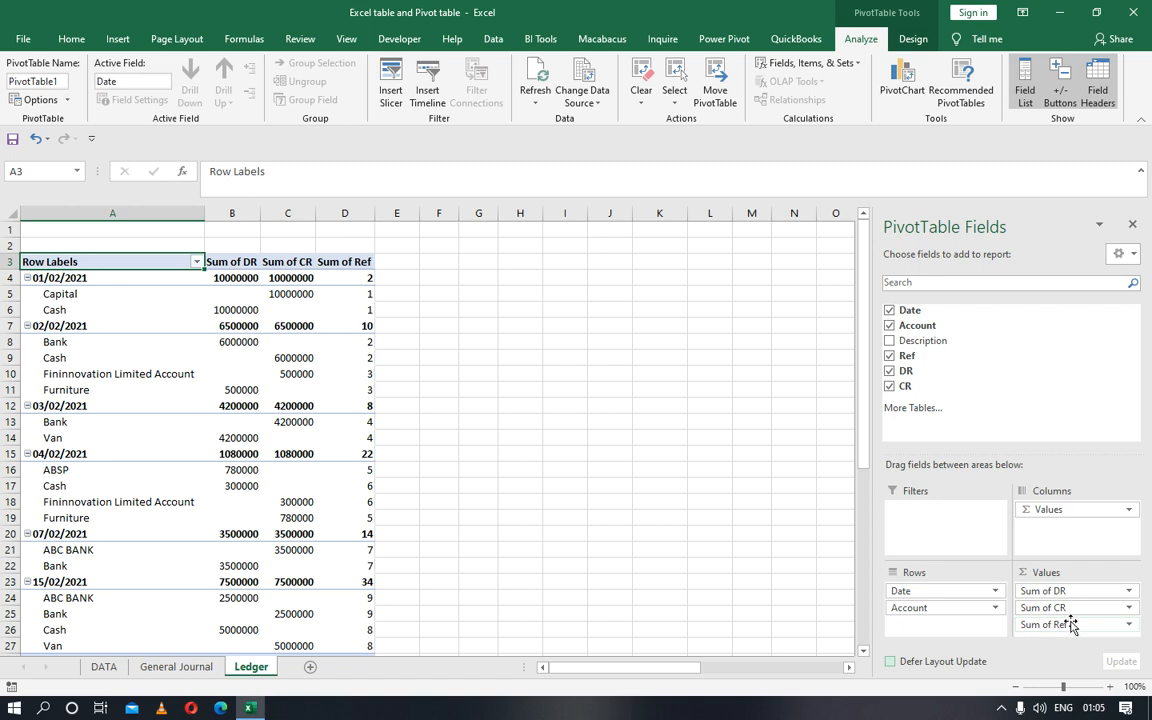
# Reorder the PivotTable values to Sum of Ref, Sum of DR and Sum of CR.
pyautogui.moveTo(1055, 591); pyautogui.dragTo(1064, 644)
pyautogui.moveTo(1058, 594); pyautogui.dragTo(1061, 647)
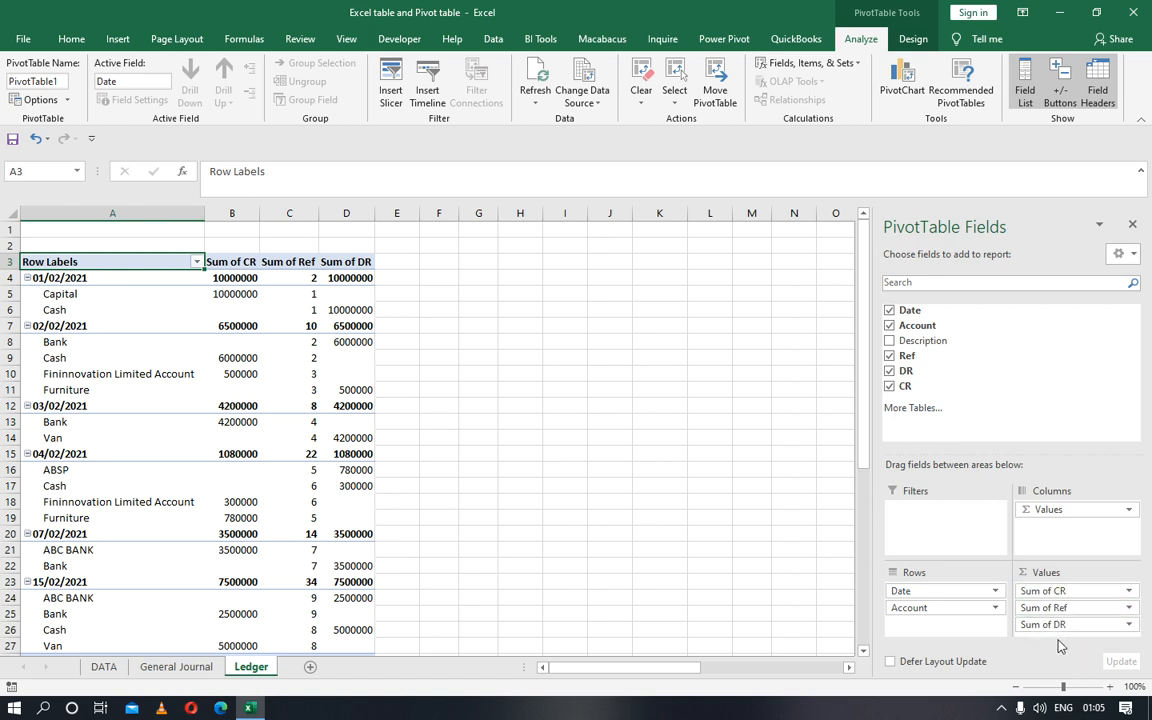
pyautogui.moveTo(1052, 597); pyautogui.dragTo(1046, 632)
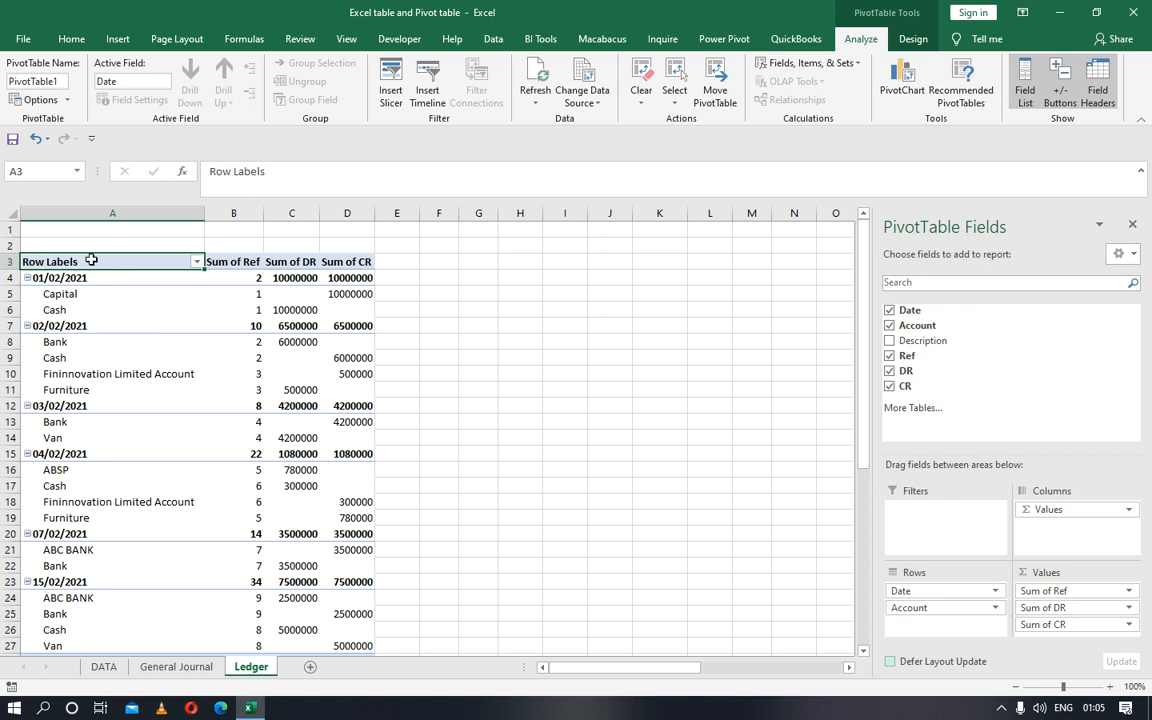
# Add the Description field to the rows beneath Account and show the PivotTable report in tabular form.
pyautogui.moveTo(907, 344); pyautogui.dragTo(922, 633)
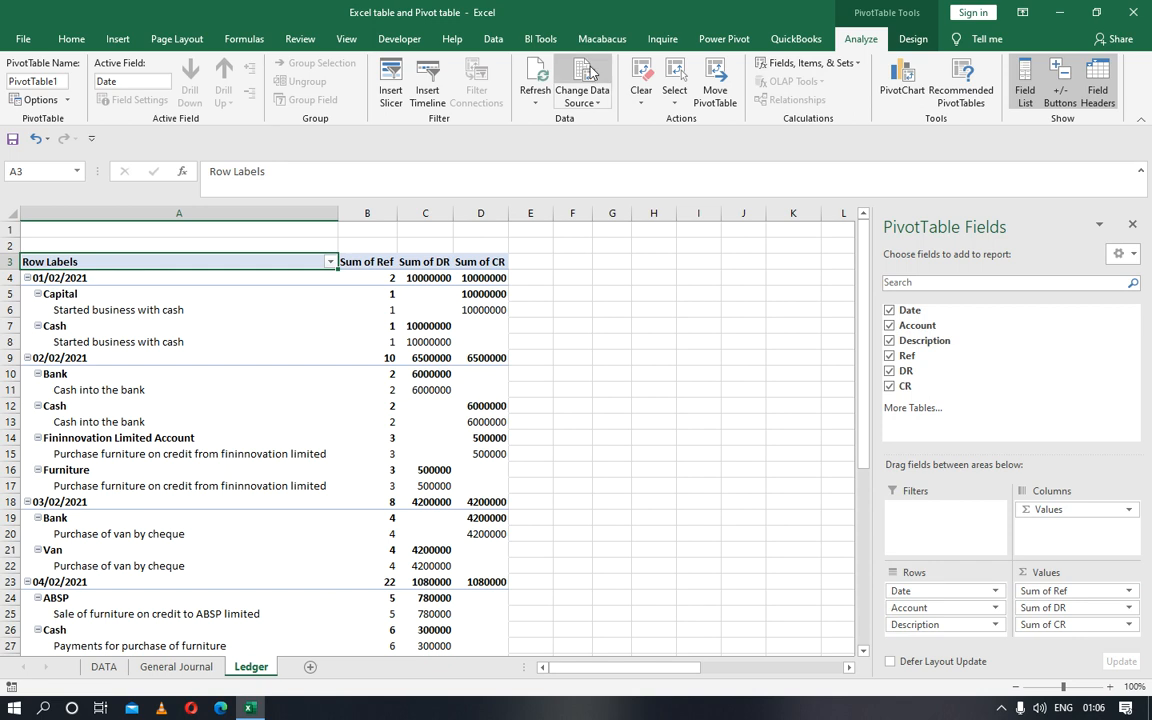
pyautogui.click(912, 40)
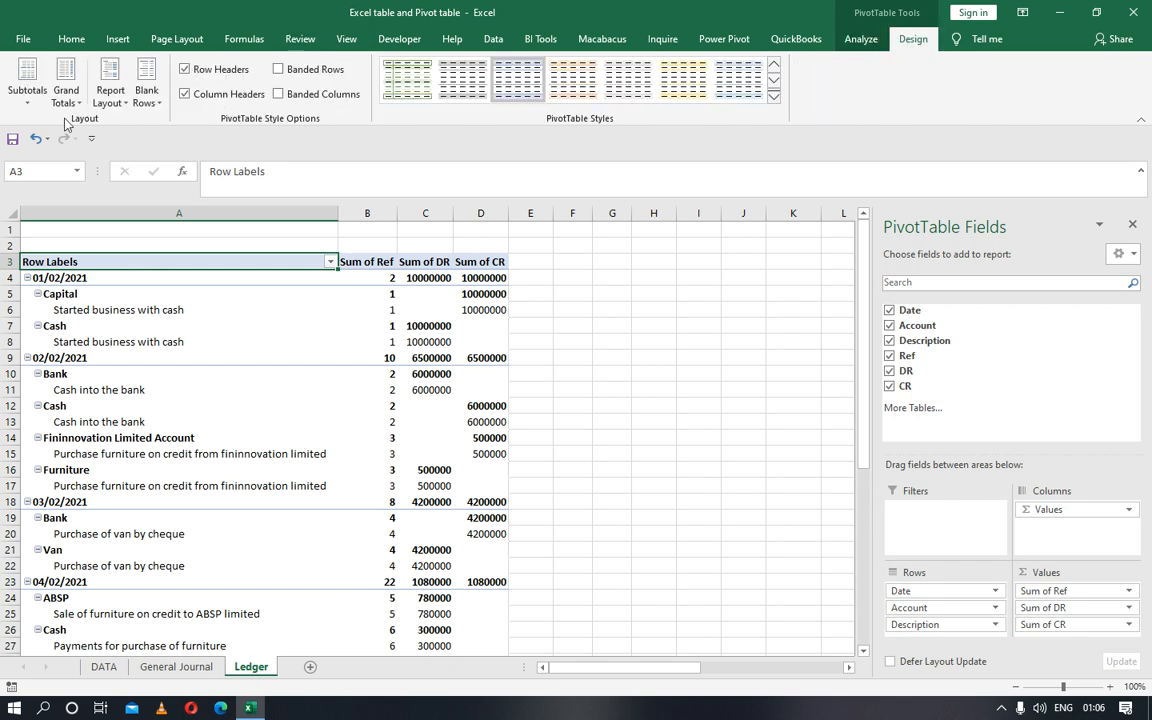
pyautogui.click(107, 96)
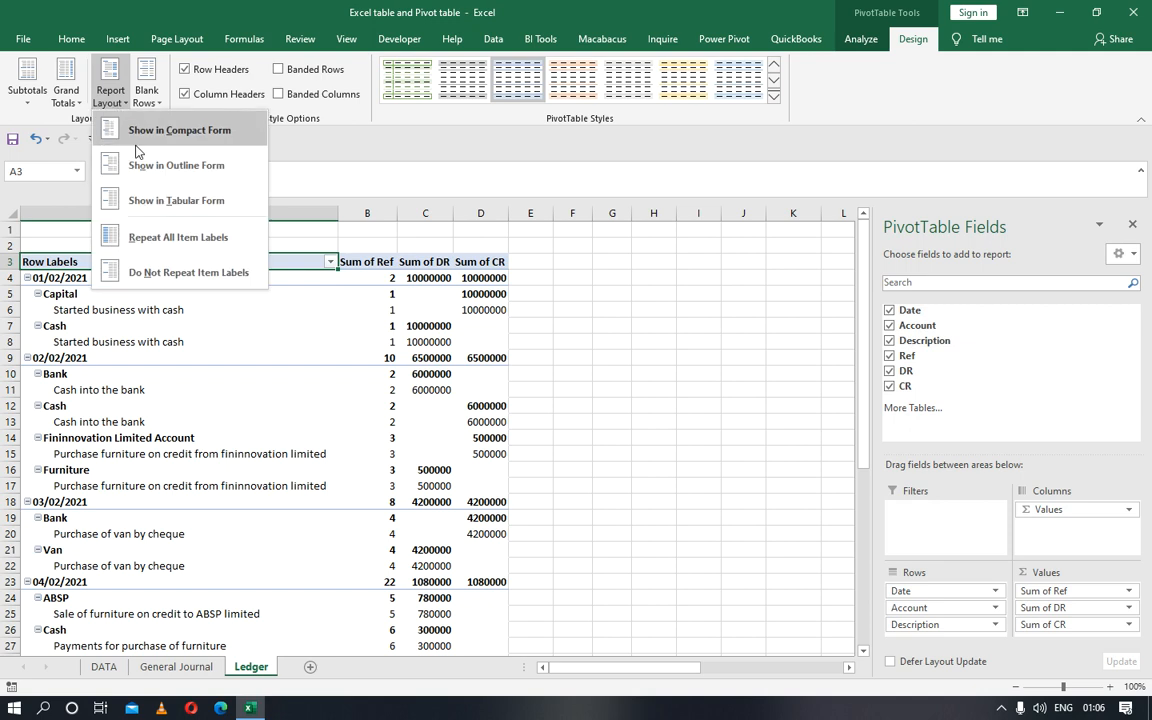
pyautogui.click(156, 205)
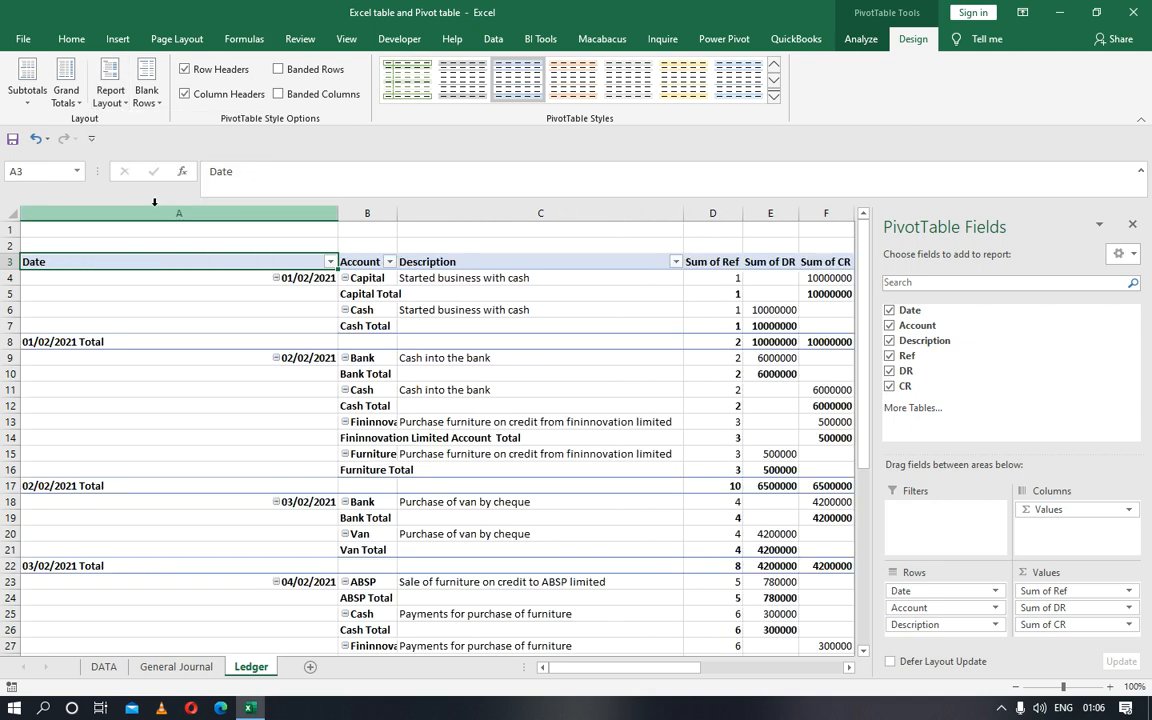
# Look through the PivotTable's grand total and subtotal display options.
pyautogui.moveTo(590, 671)
pyautogui.mouseDown()
pyautogui.moveTo(617, 672)
pyautogui.moveTo(575, 677)
pyautogui.mouseUp()
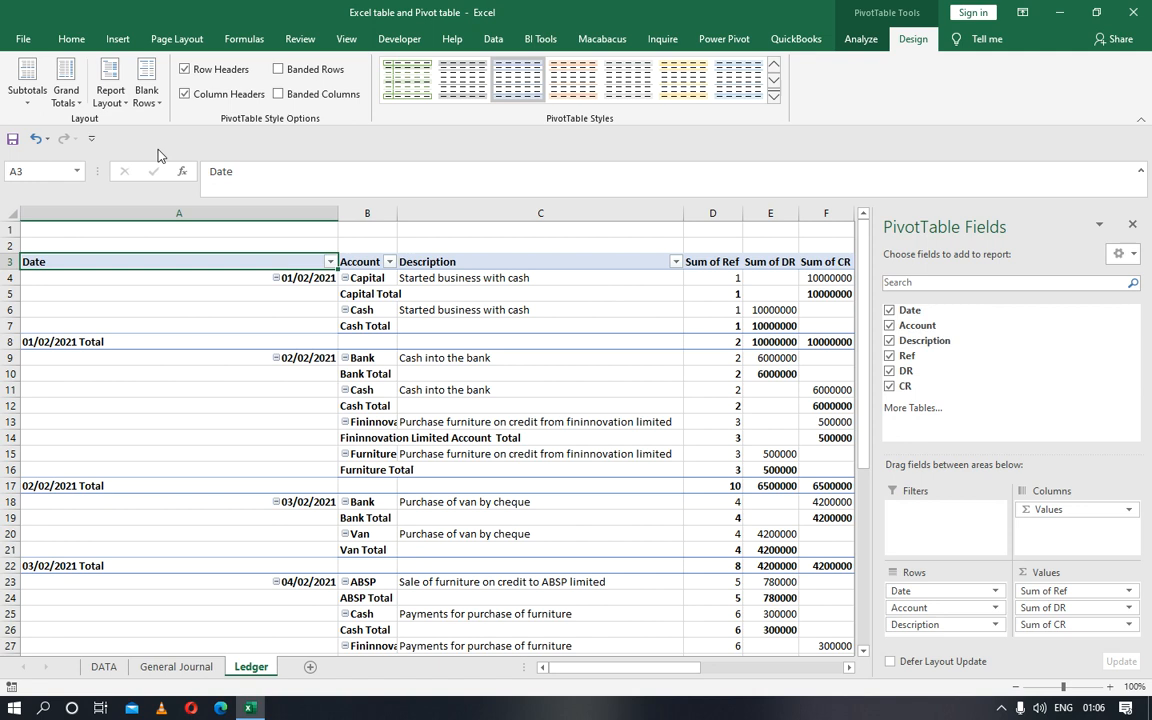
pyautogui.click(62, 105)
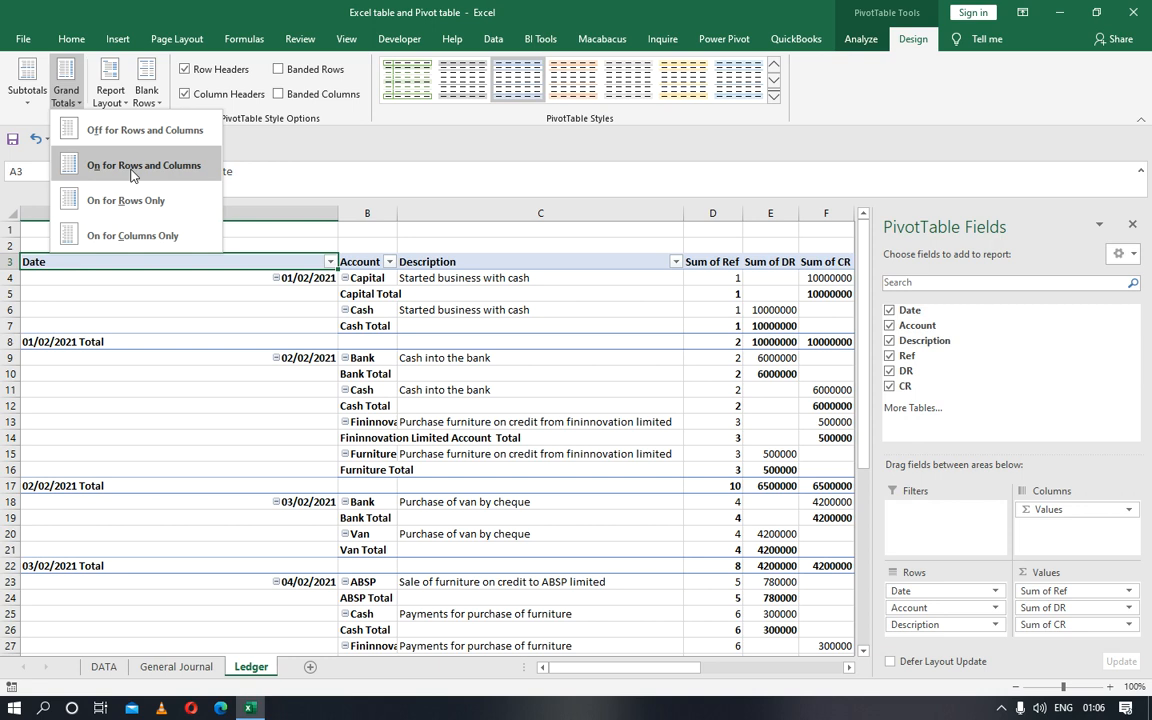
pyautogui.click(27, 88)
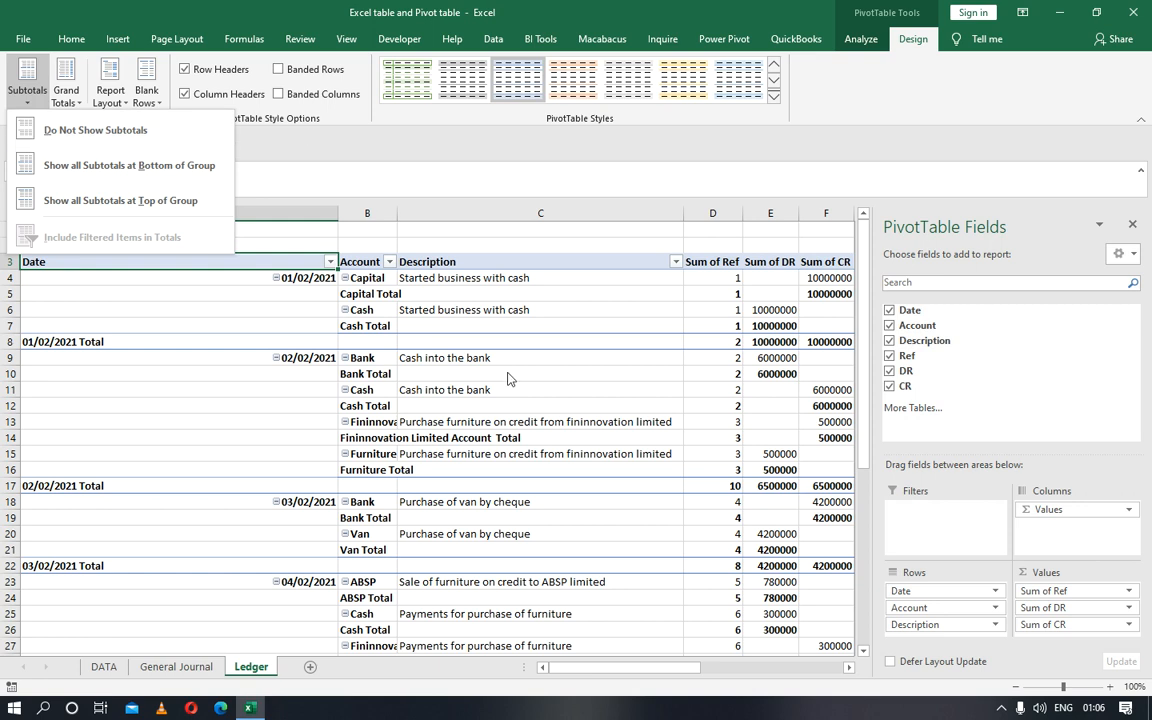
pyautogui.moveTo(607, 665)
pyautogui.mouseDown()
pyautogui.moveTo(643, 681)
pyautogui.moveTo(615, 681)
pyautogui.mouseUp()
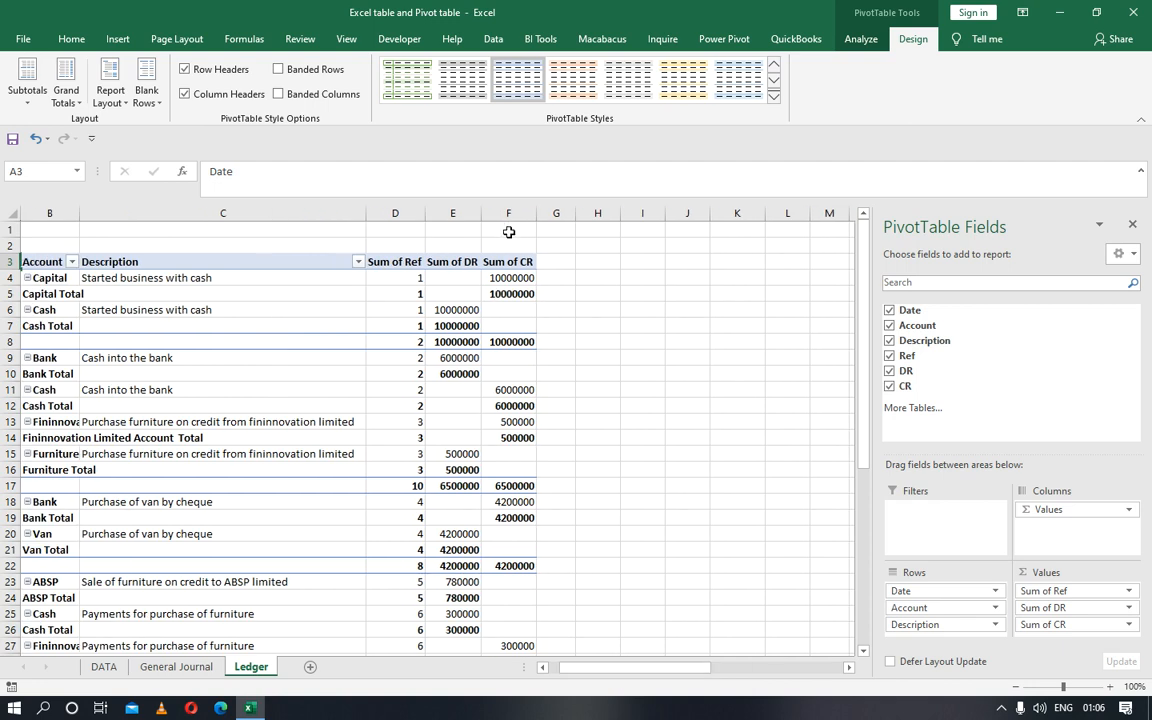
# Examine the account and date totals through the whole tabular PivotTable down to its Grand Total row.
pyautogui.click(469, 341)
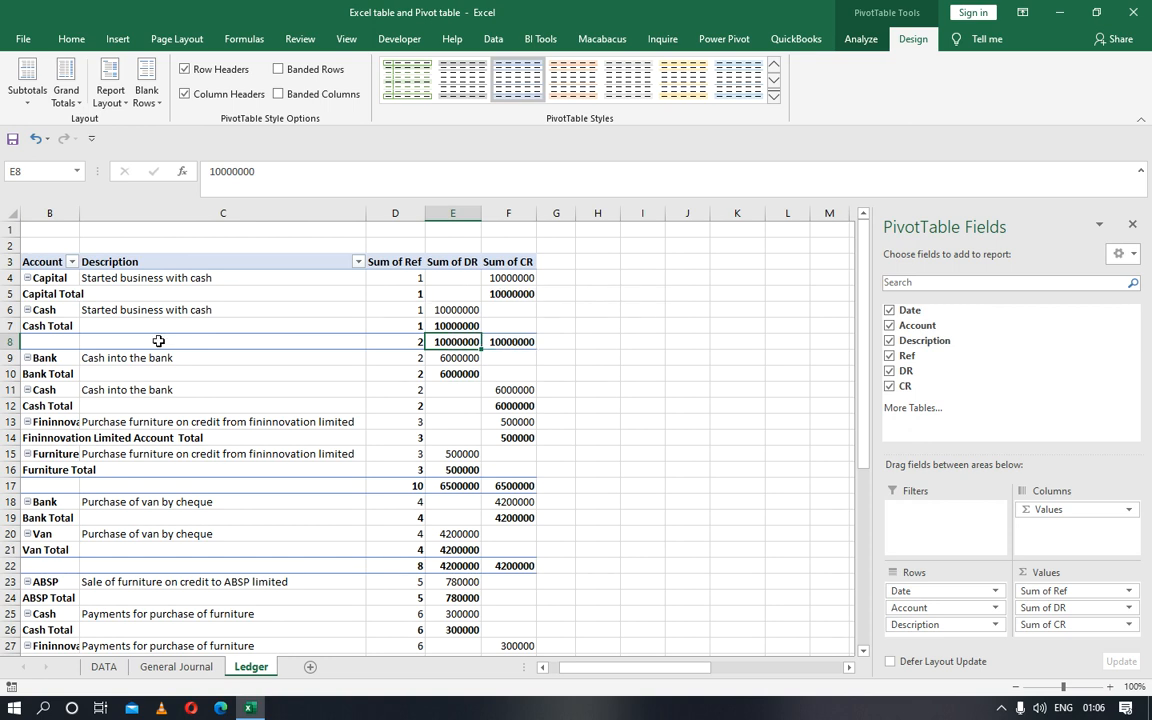
pyautogui.press('Home')
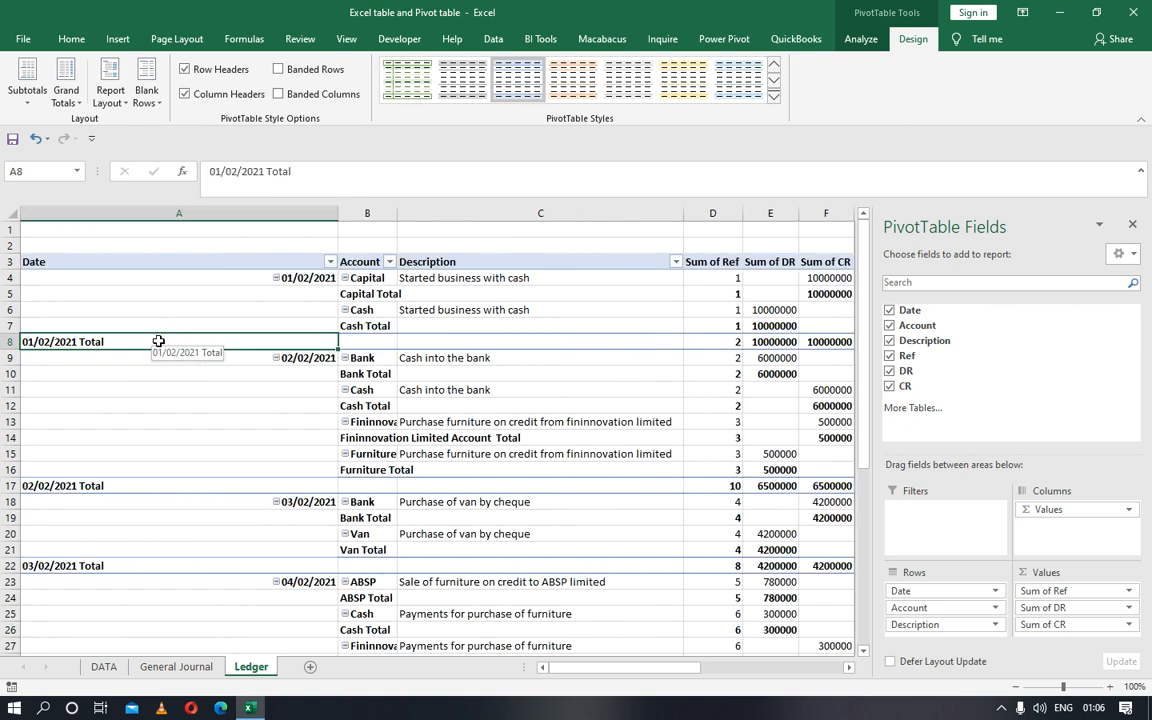
pyautogui.press('Right')
pyautogui.press('Right')
pyautogui.press('Right')
pyautogui.press('Left')
pyautogui.press('Down')
pyautogui.press('Down')
pyautogui.press('Down')
pyautogui.press('Down')
pyautogui.press('Down')
pyautogui.press('Down')
pyautogui.press('Down')
pyautogui.press('Down')
pyautogui.press('Down')
pyautogui.press('Down')
pyautogui.press('Down')
pyautogui.press('Down')
pyautogui.press('Down')
pyautogui.press('Down')
pyautogui.press('Down')
pyautogui.press('Down')
pyautogui.press('Down')
pyautogui.press('Down')
pyautogui.press('Down')
pyautogui.press('Down')
pyautogui.press('Down')
pyautogui.press('Down')
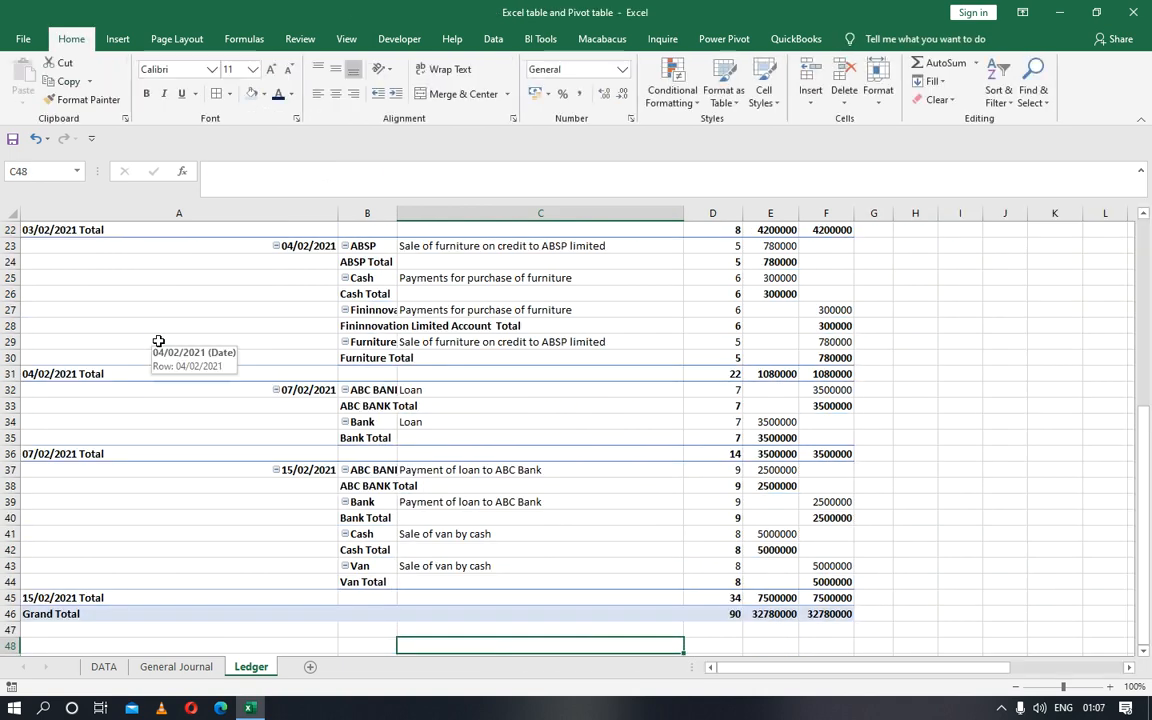
pyautogui.click(342, 326)
pyautogui.press('Up')
pyautogui.press('Up')
pyautogui.press('Up')
pyautogui.press('Up')
pyautogui.press('Up')
pyautogui.press('Up')
pyautogui.press('Up')
pyautogui.press('Up')
pyautogui.press('Up')
pyautogui.press('Up')
pyautogui.press('Up')
pyautogui.press('Up')
pyautogui.press('Up')
pyautogui.press('Up')
pyautogui.press('Up')
pyautogui.press('Up')
pyautogui.press('Up')
pyautogui.press('Up')
pyautogui.press('Up')
pyautogui.press('Up')
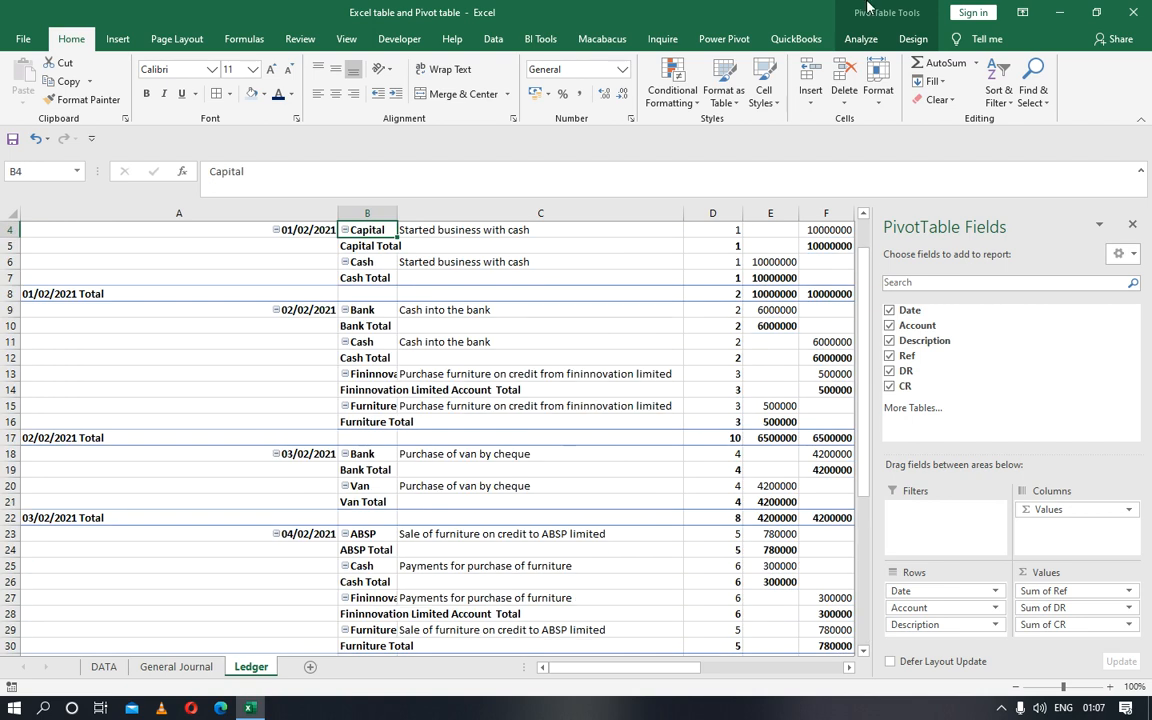
# Try to move Sum of Ref from the values to the row labels.
pyautogui.click(862, 39)
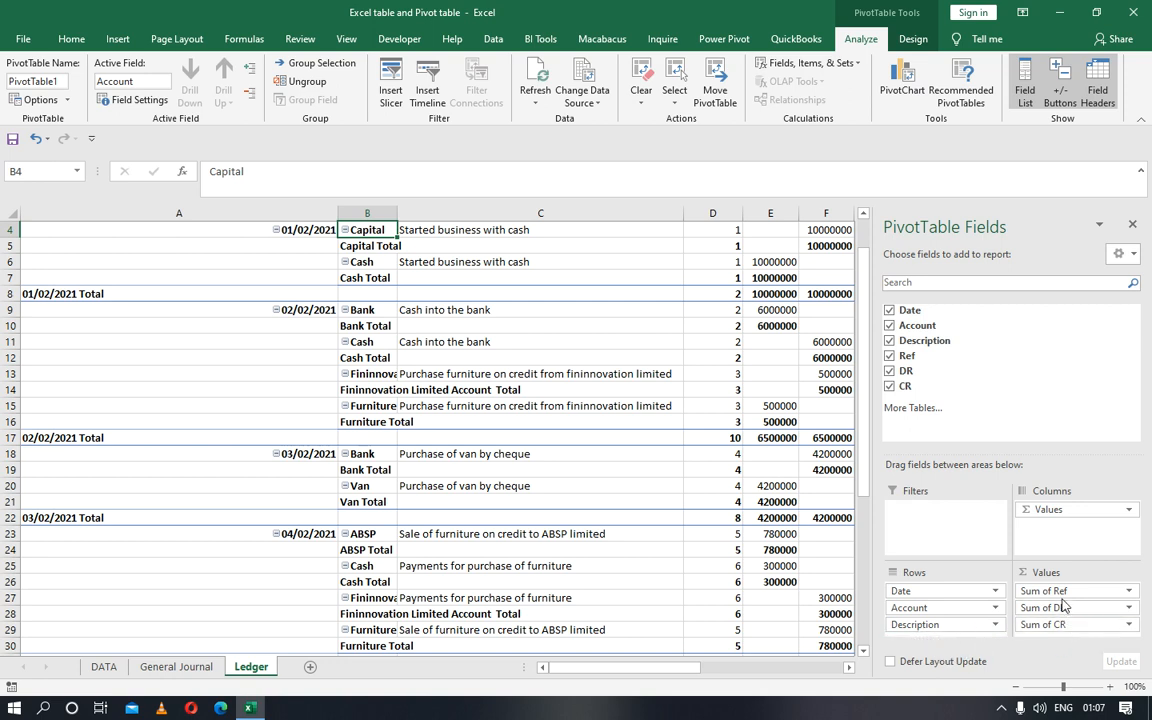
pyautogui.moveTo(1074, 597); pyautogui.dragTo(928, 644)
pyautogui.moveTo(1062, 589); pyautogui.dragTo(931, 641)
pyautogui.click(1061, 592)
pyautogui.click(1061, 592)
pyautogui.click(1062, 592)
pyautogui.click(1057, 558)
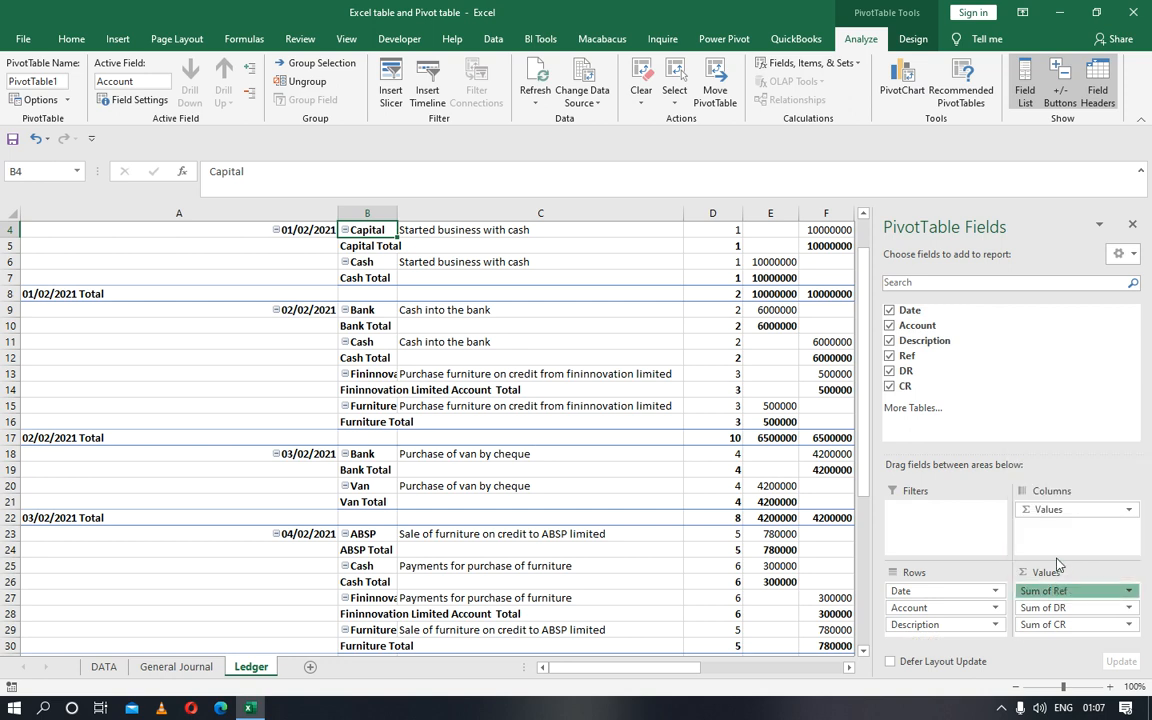
# Add the Ref field back to the PivotTable and try to place it in the rows beneath Description.
pyautogui.moveTo(905, 356); pyautogui.dragTo(918, 645)
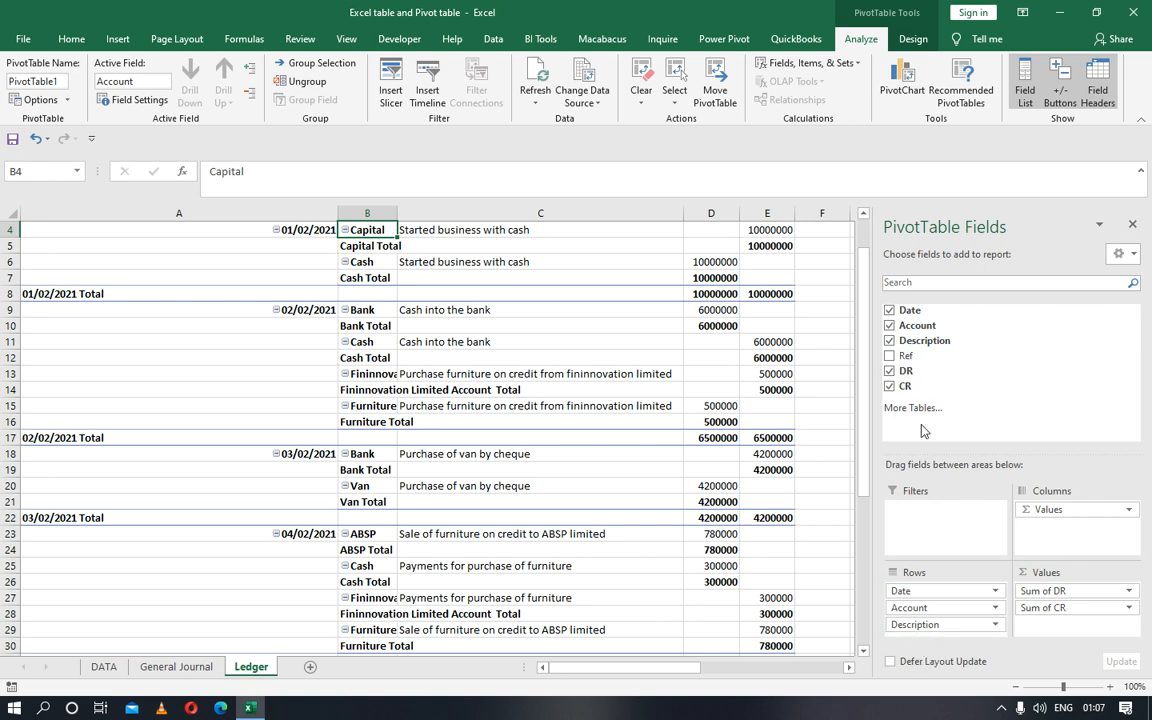
pyautogui.click(891, 357)
pyautogui.moveTo(905, 357); pyautogui.dragTo(919, 639)
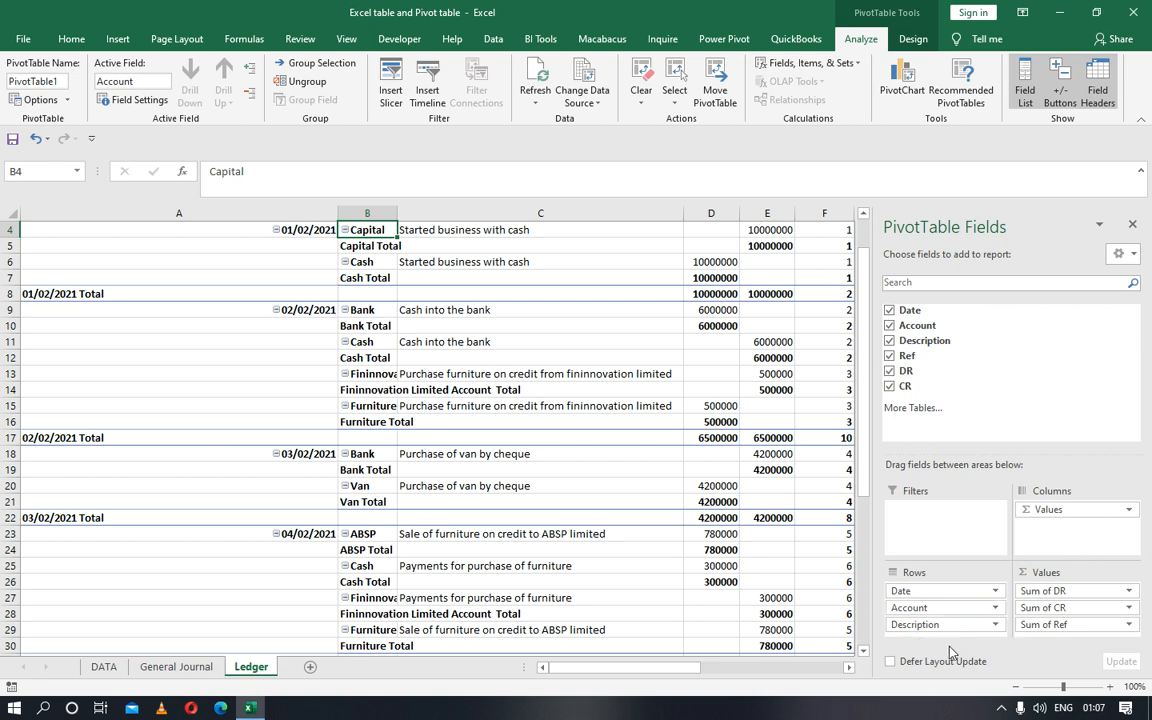
pyautogui.moveTo(1093, 625); pyautogui.dragTo(921, 645)
pyautogui.scroll(-5, 785, 410)
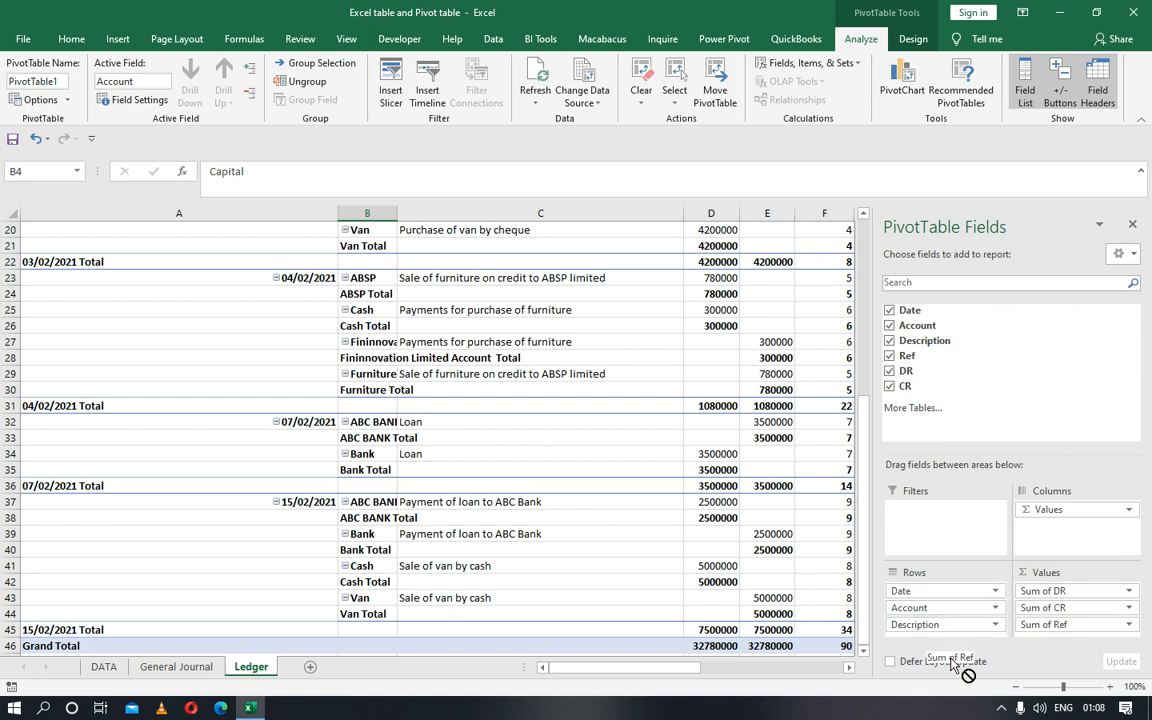
# Remove Sum of Ref from the PivotTable's values.
pyautogui.click(1036, 630)
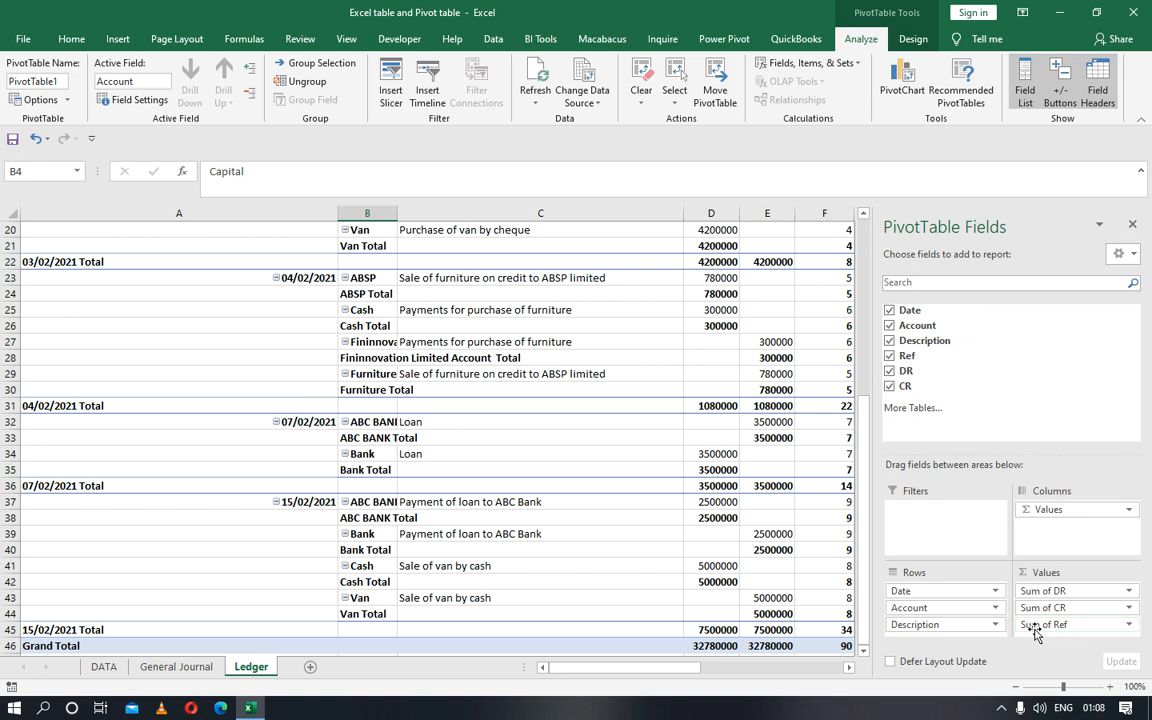
pyautogui.click(1036, 630)
pyautogui.click(1036, 630)
pyautogui.click(1036, 630)
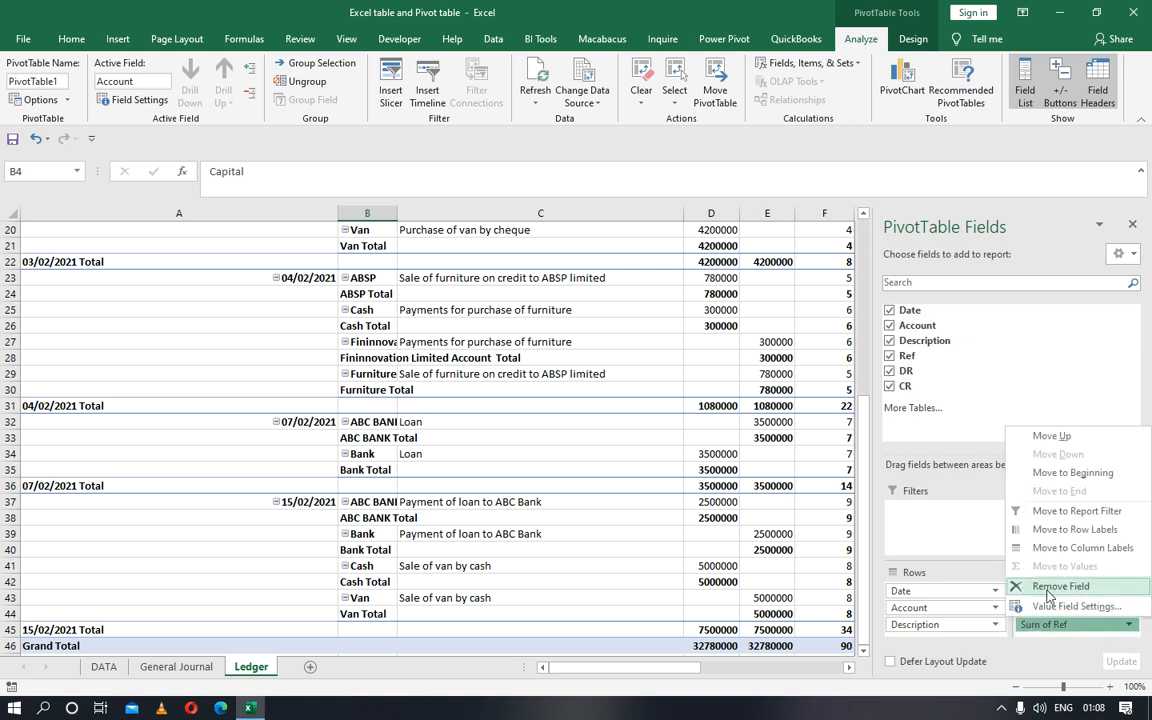
pyautogui.click(1048, 591)
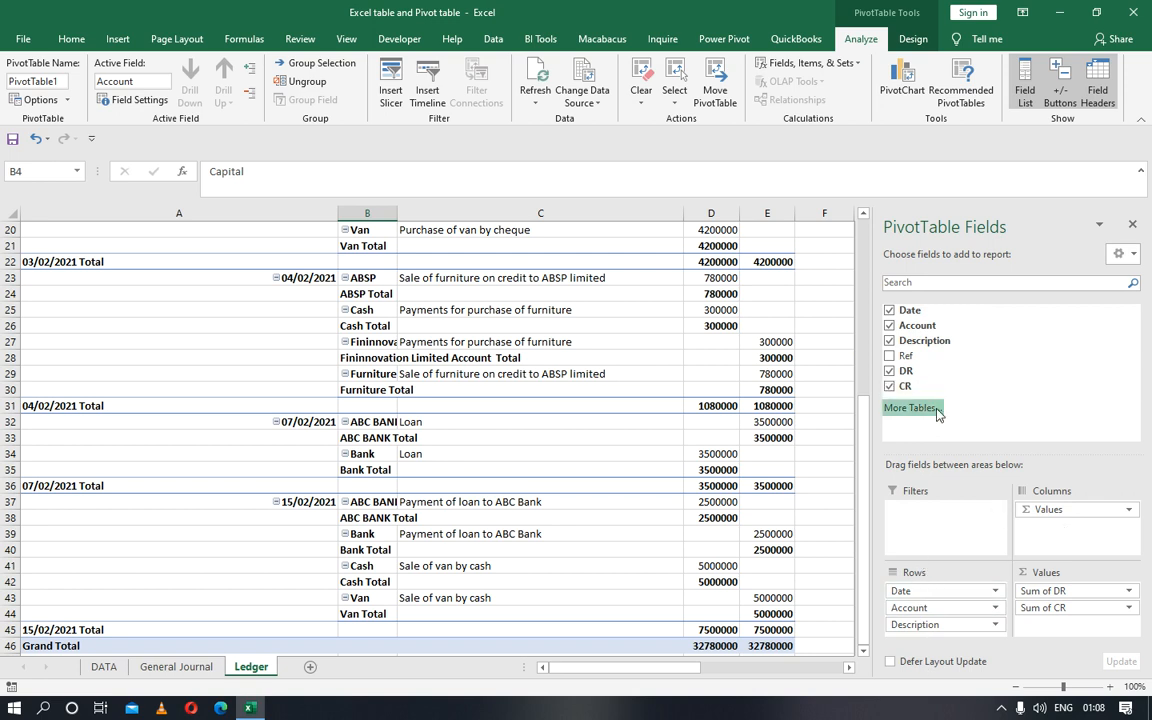
# Add the Ref field to the column labels and move it to the rows beneath Description.
pyautogui.moveTo(905, 356); pyautogui.dragTo(1071, 540)
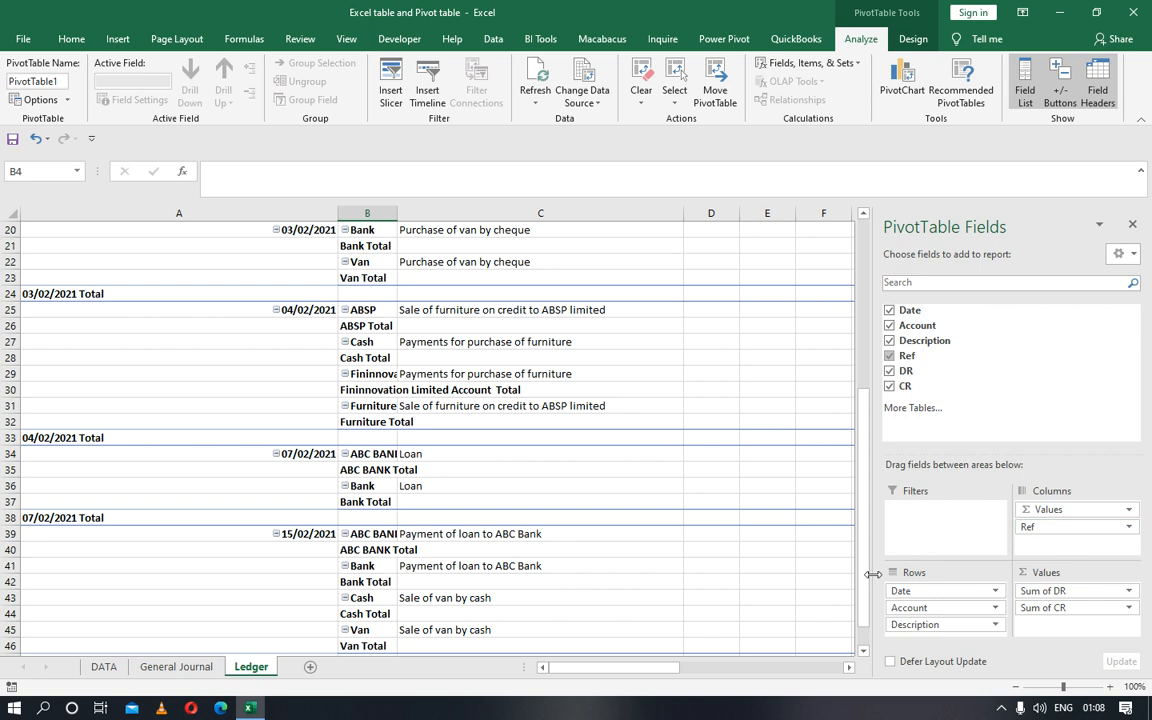
pyautogui.moveTo(863, 535); pyautogui.dragTo(770, 312)
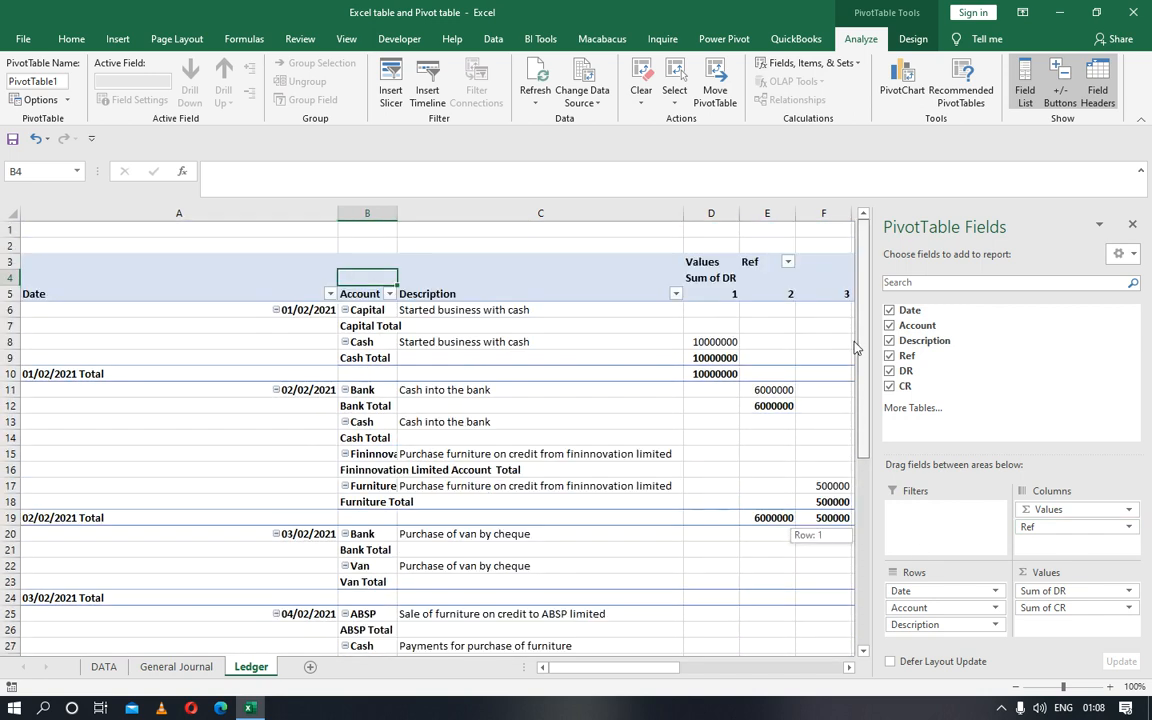
pyautogui.moveTo(1035, 533); pyautogui.dragTo(925, 640)
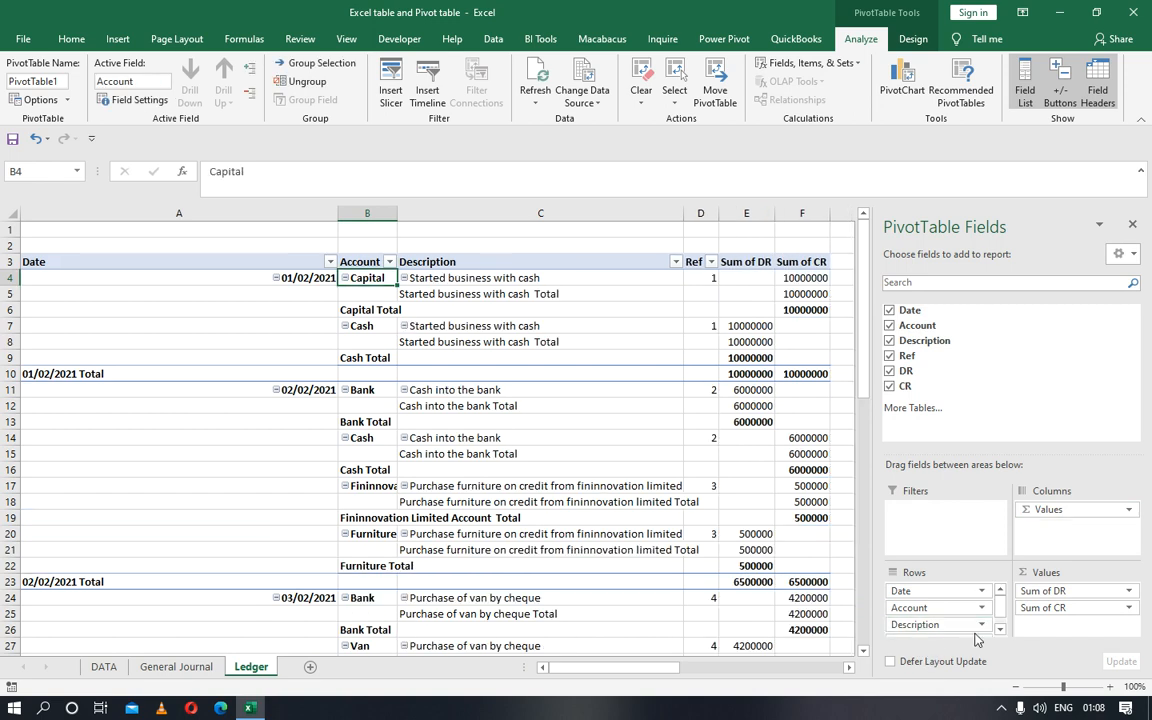
pyautogui.click(999, 629)
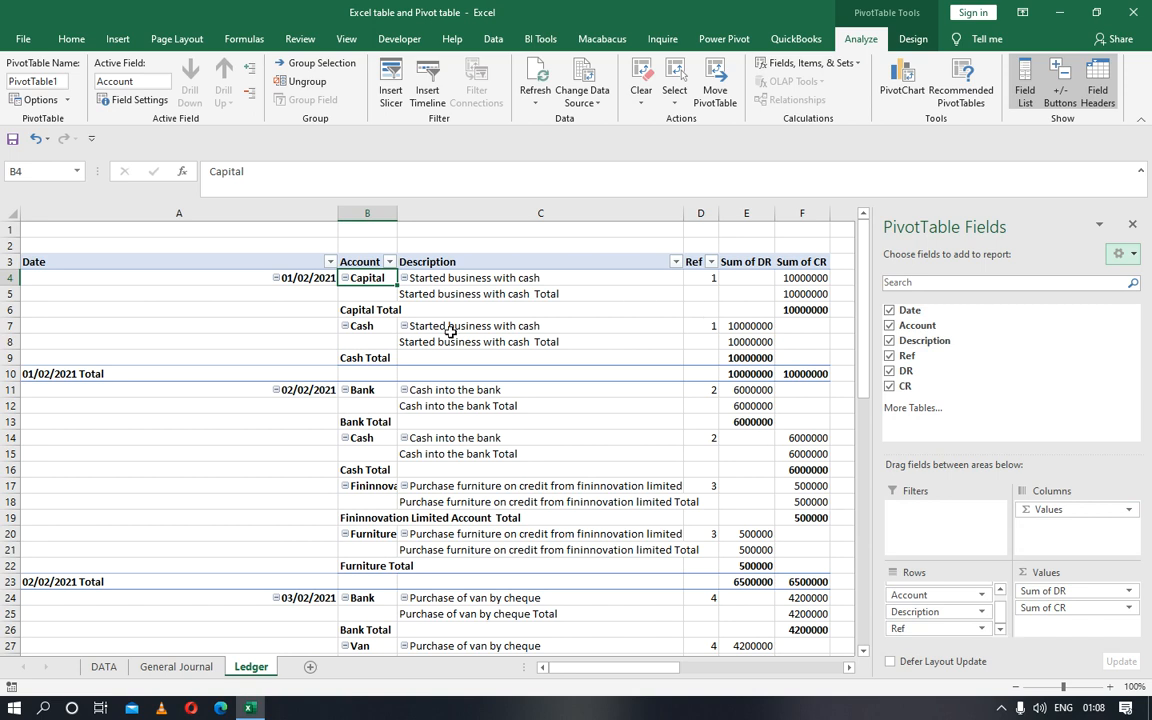
# Narrow the Date column of the PivotTable.
pyautogui.moveTo(330, 218); pyautogui.dragTo(167, 218)
pyautogui.click(258, 225)
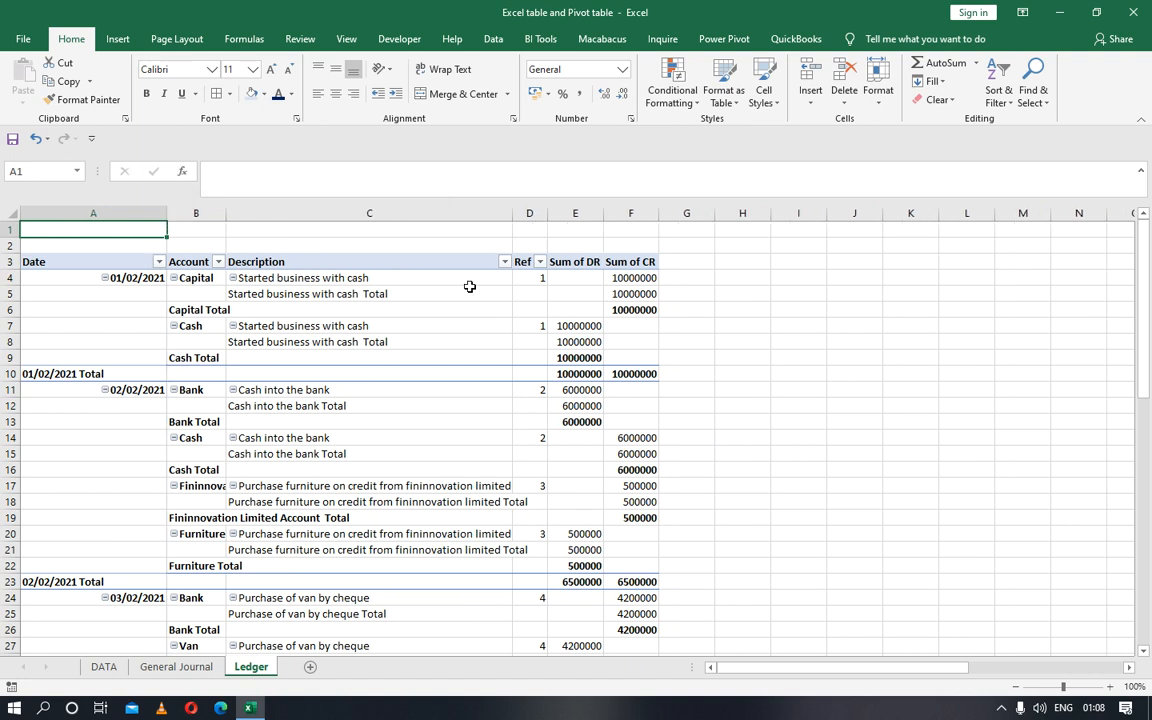
# Format the first date's DR total as a Number with zero decimal places and a thousands separator.
pyautogui.click(579, 374)
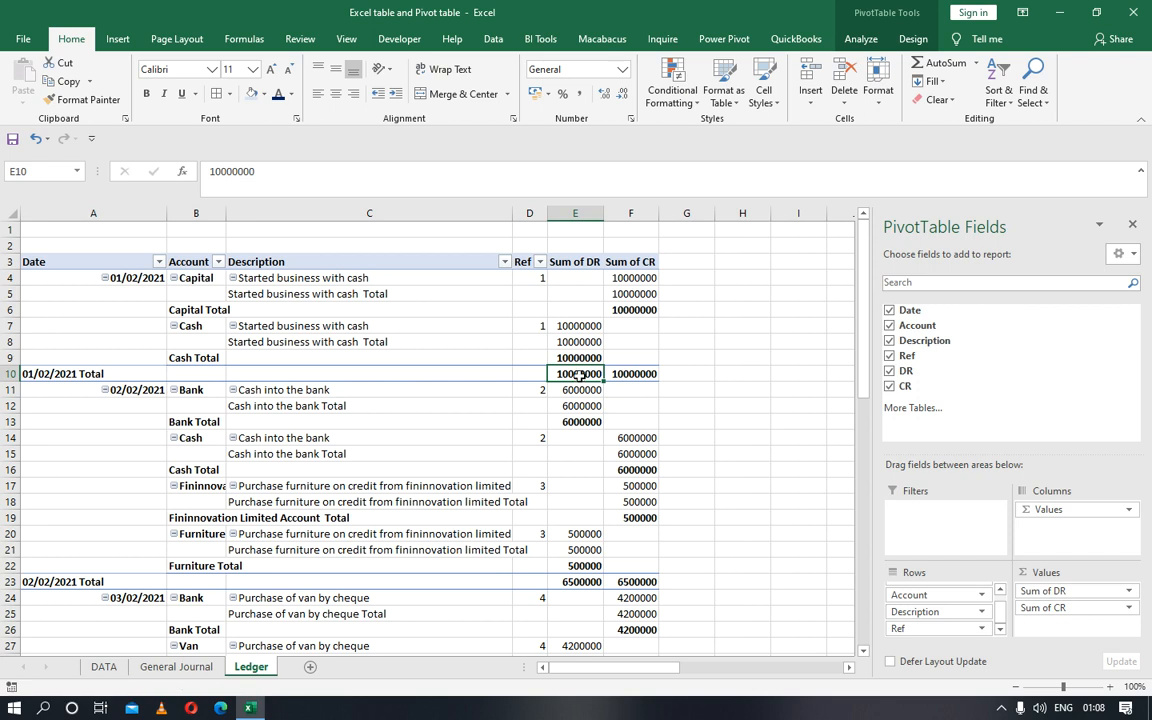
pyautogui.rightClick(579, 374)
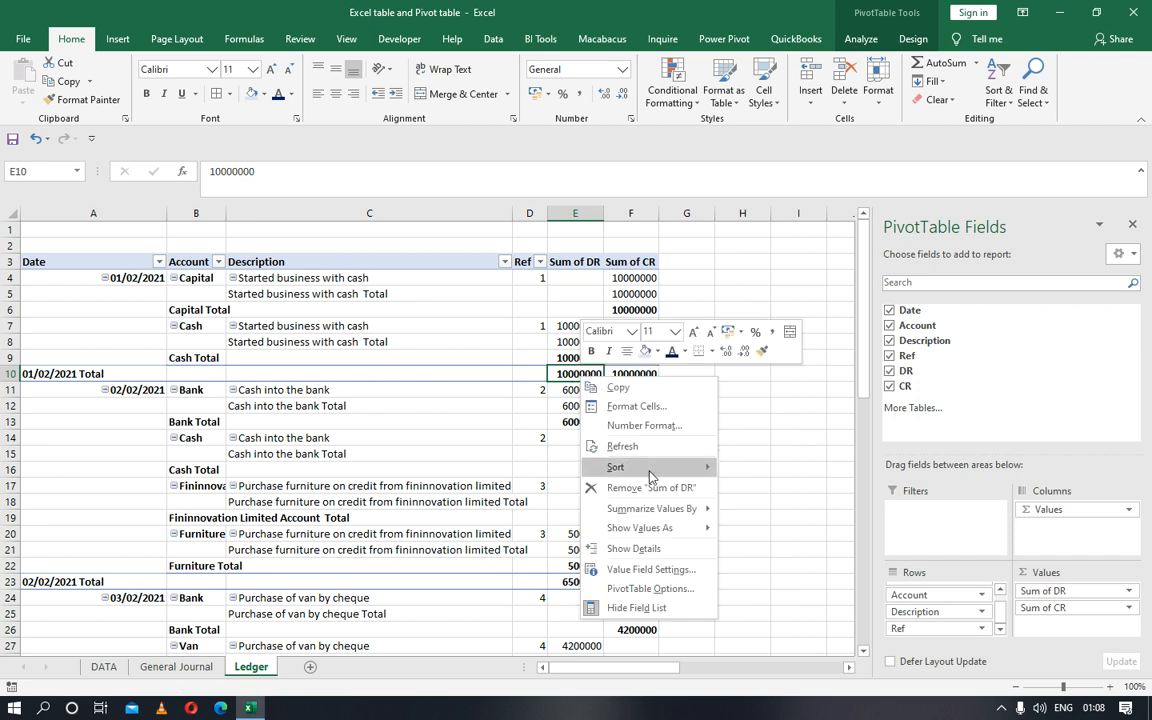
pyautogui.moveTo(649, 476)
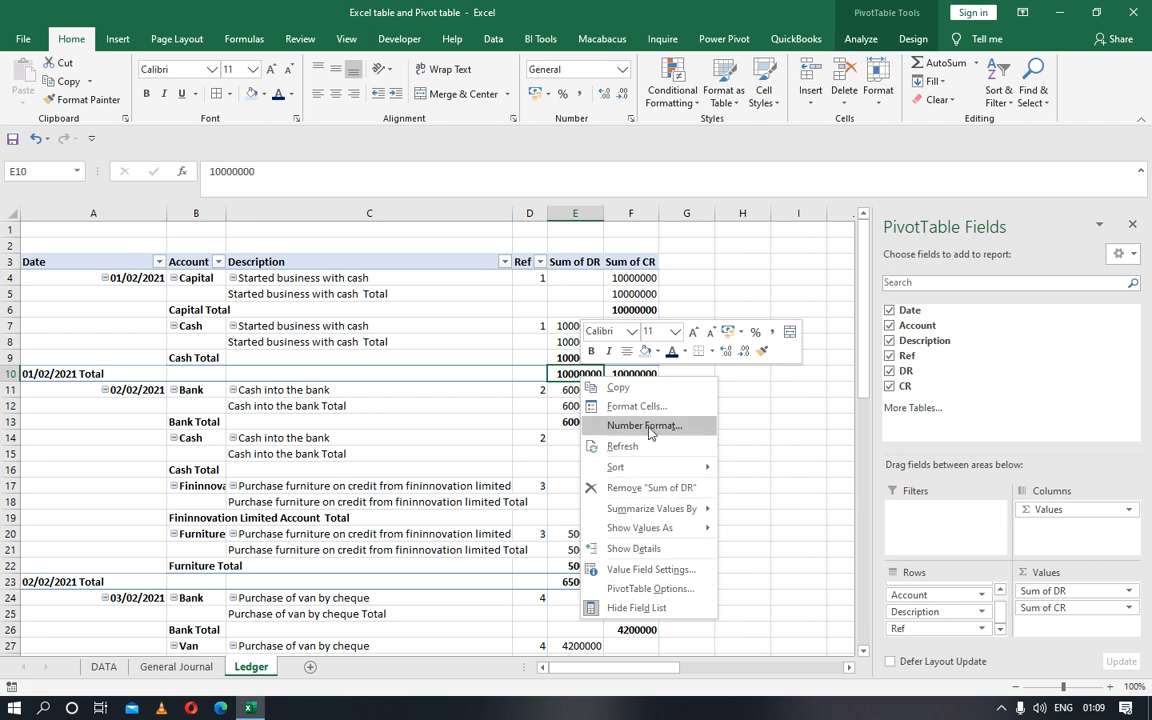
pyautogui.click(650, 409)
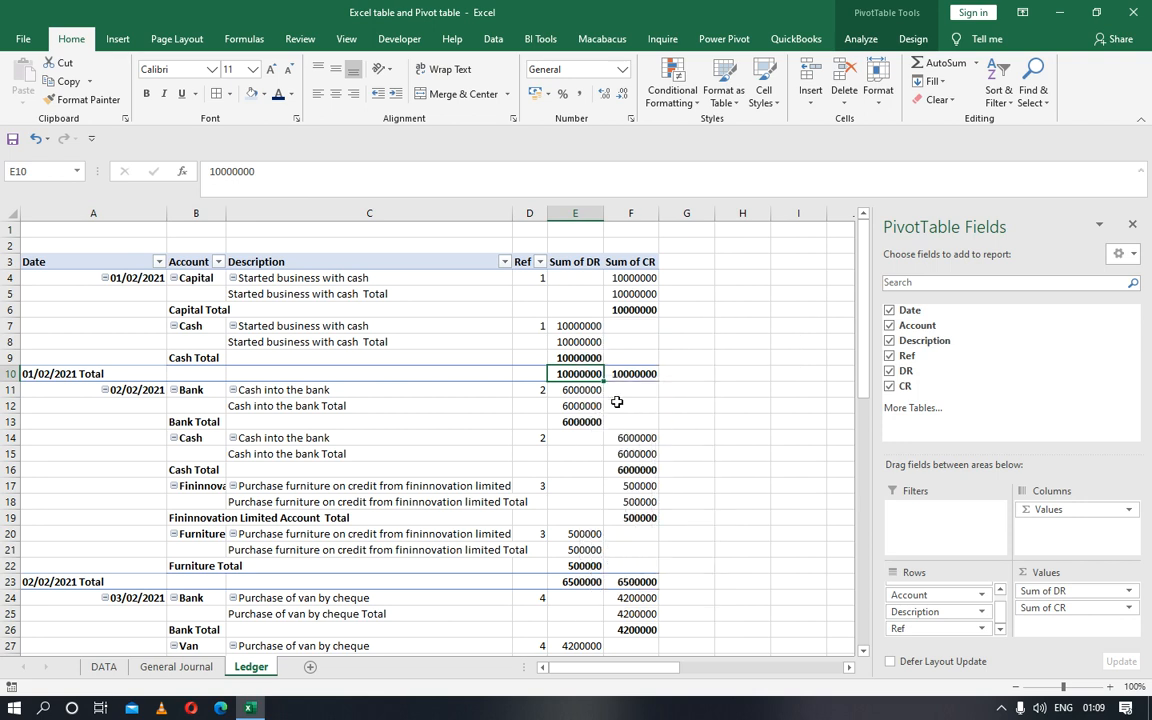
pyautogui.click(474, 292)
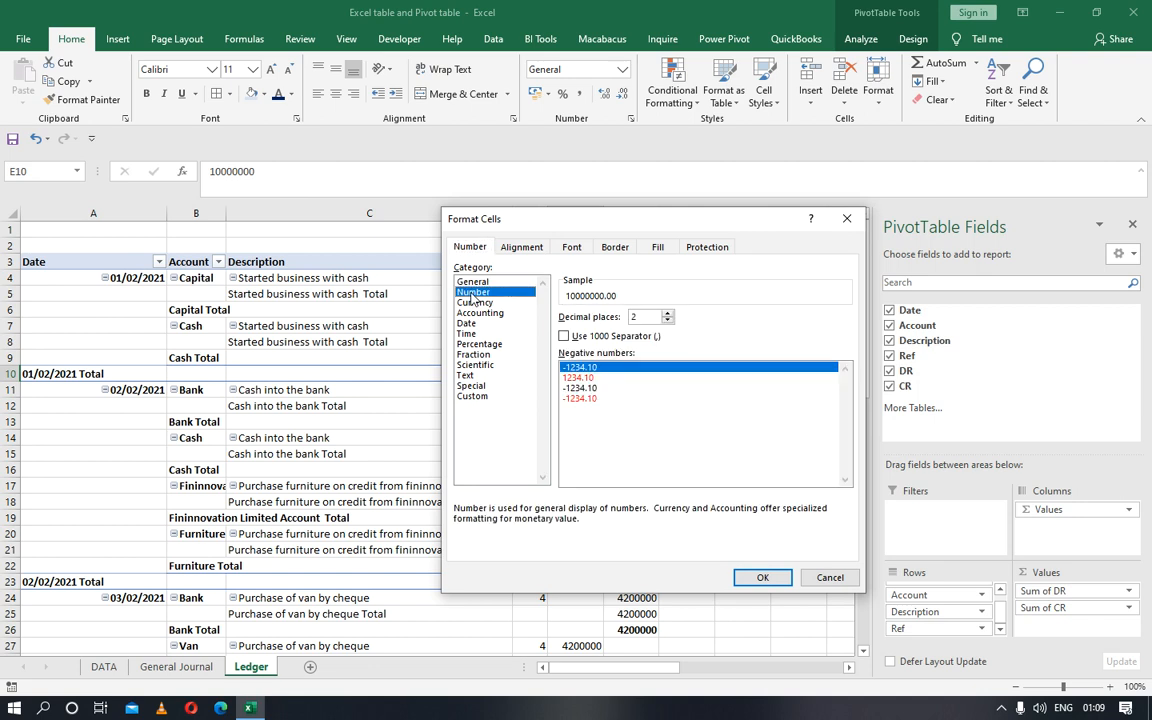
pyautogui.click(572, 339)
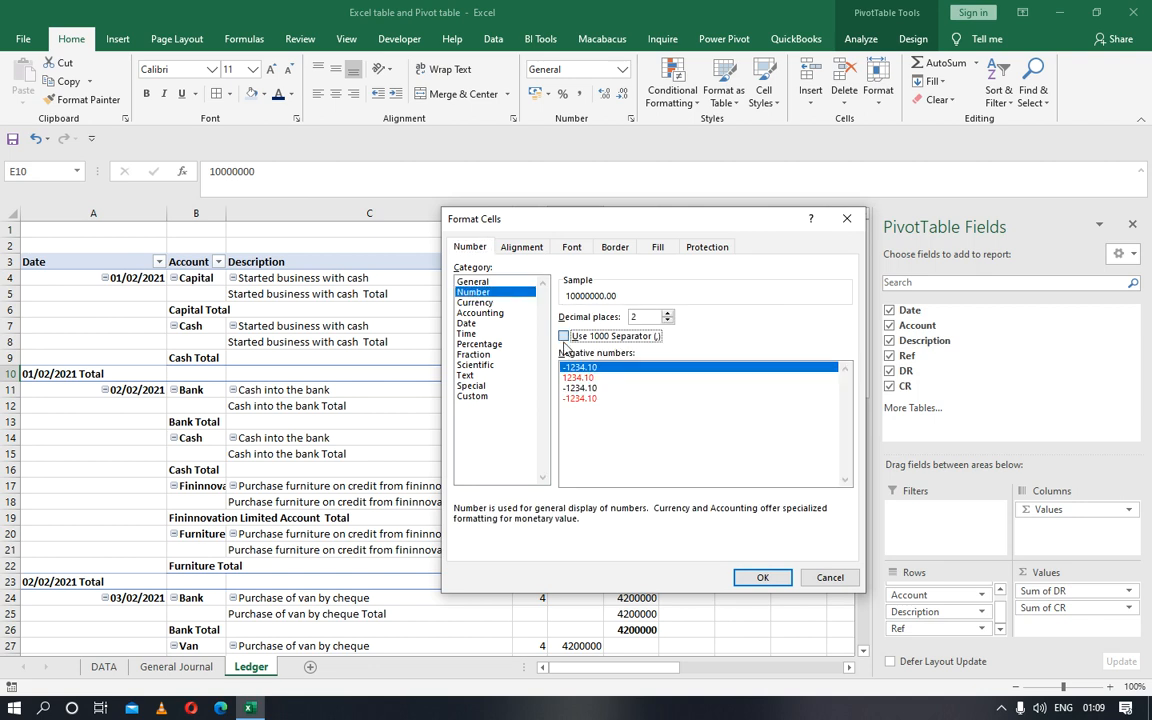
pyautogui.click(667, 321)
pyautogui.click(667, 321)
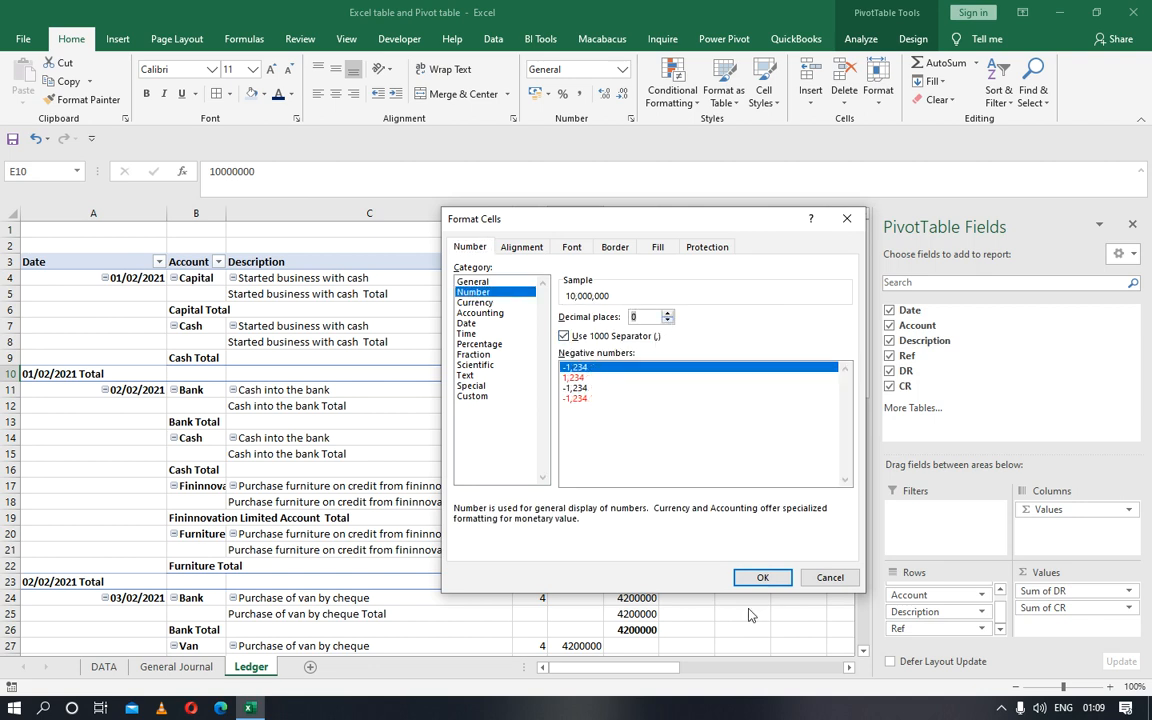
pyautogui.click(762, 578)
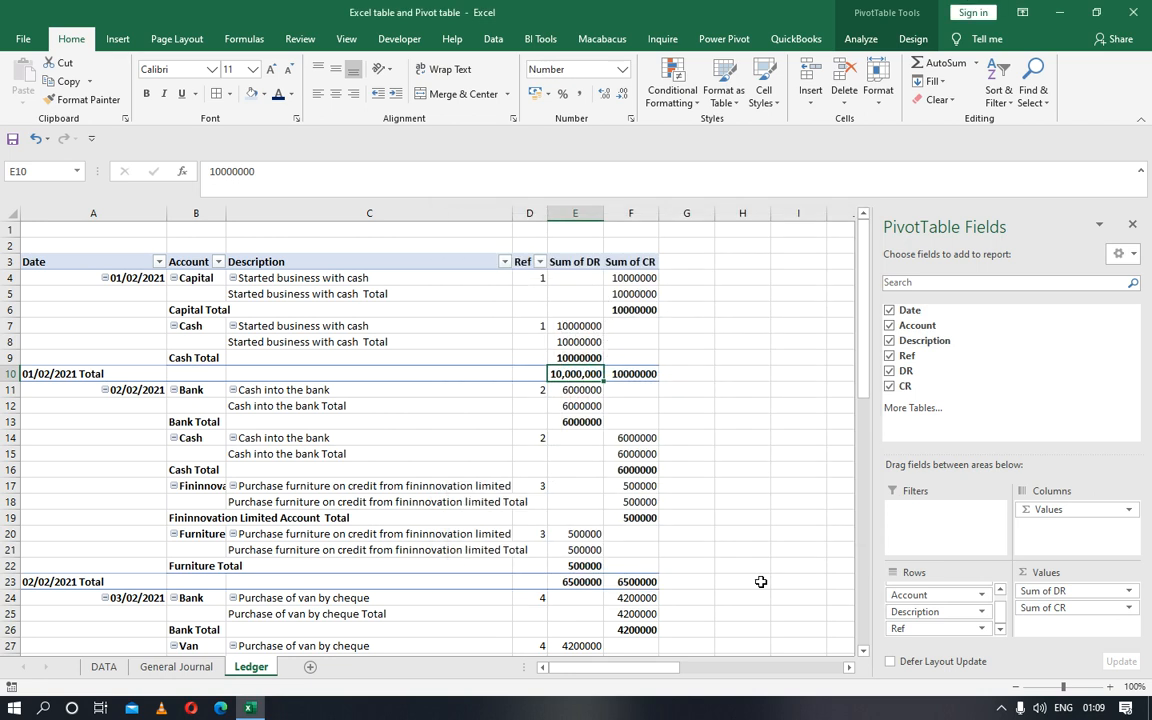
# Format the whole Sum of DR column as Number with a thousands separator and zero decimal places.
pyautogui.click(615, 375)
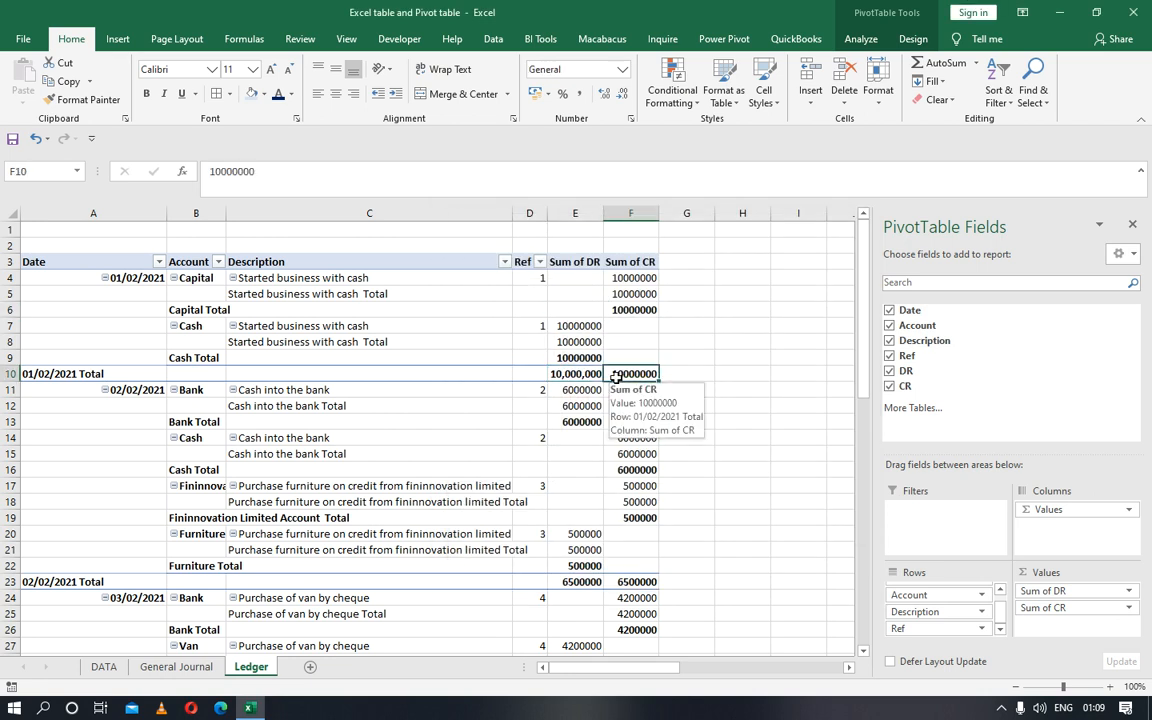
pyautogui.click(577, 213)
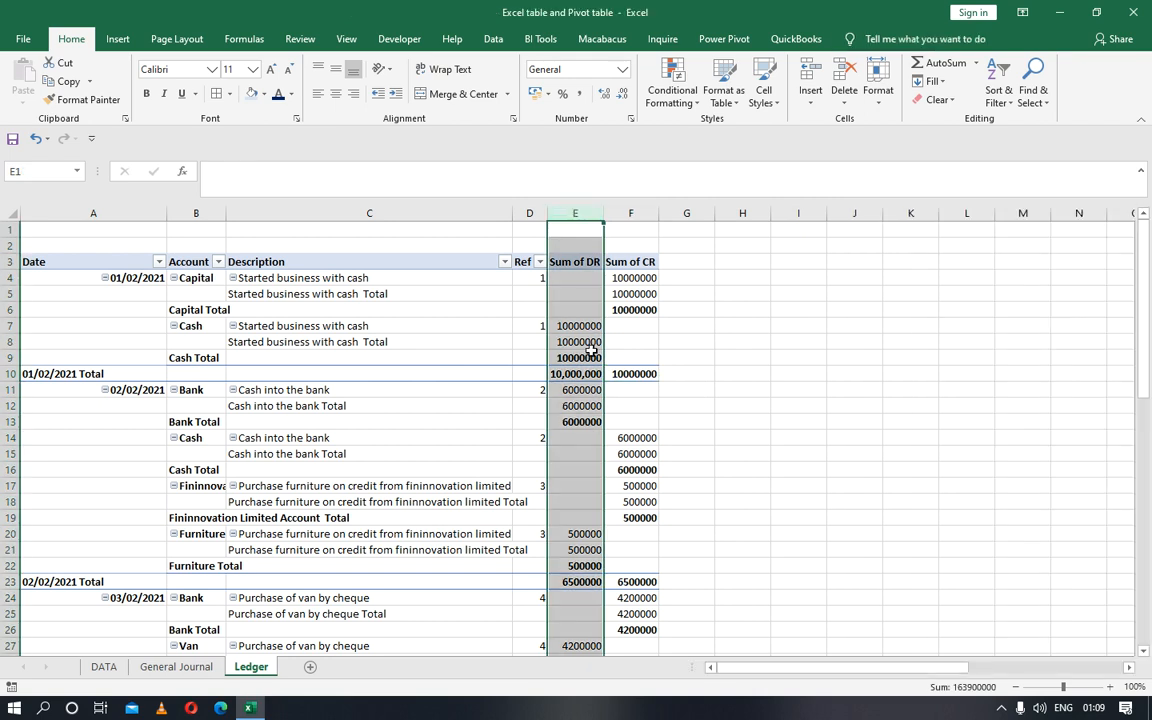
pyautogui.rightClick(592, 358)
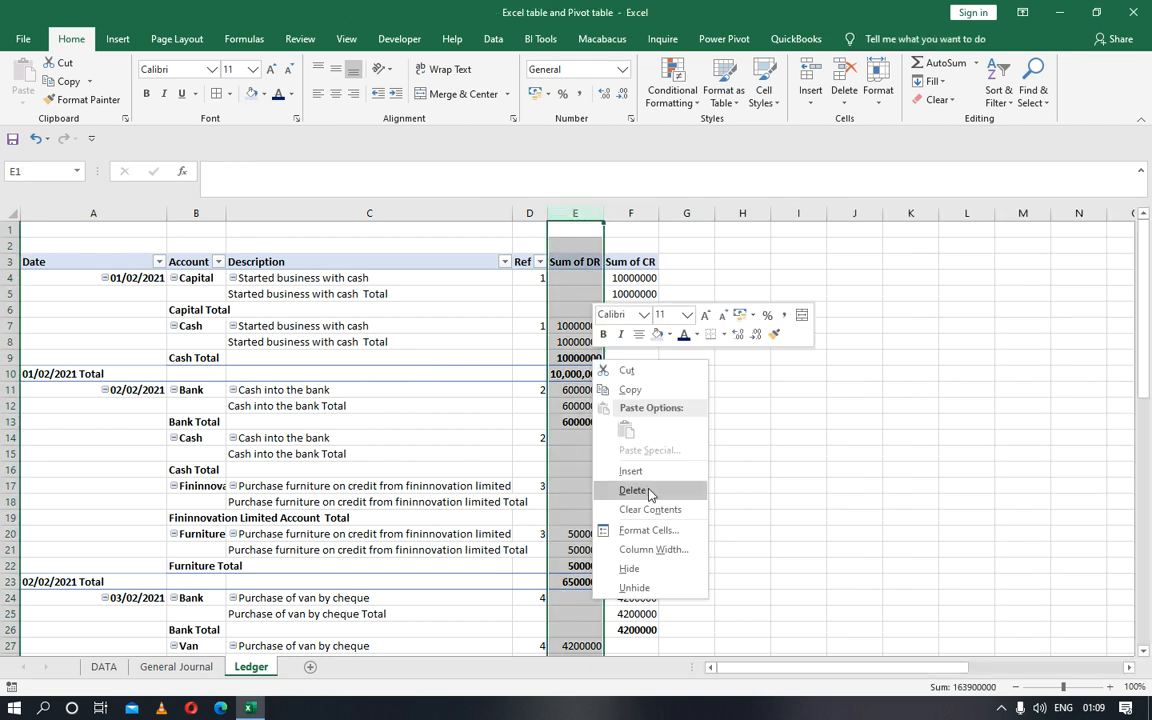
pyautogui.click(658, 535)
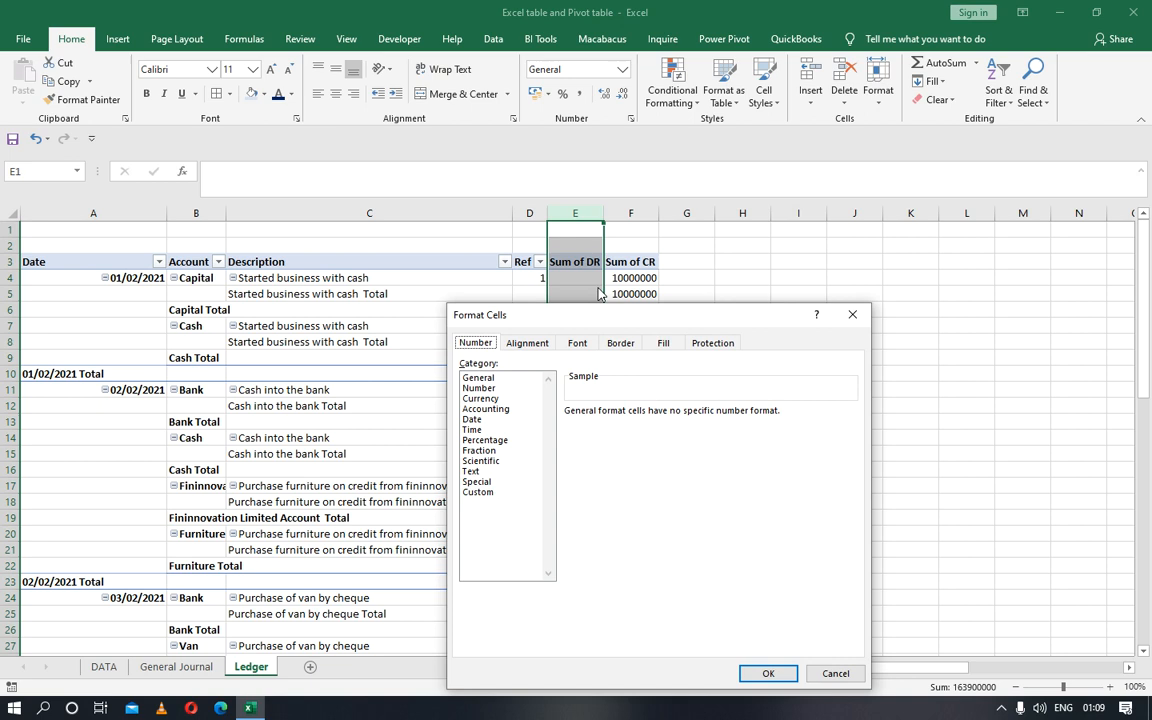
pyautogui.click(480, 388)
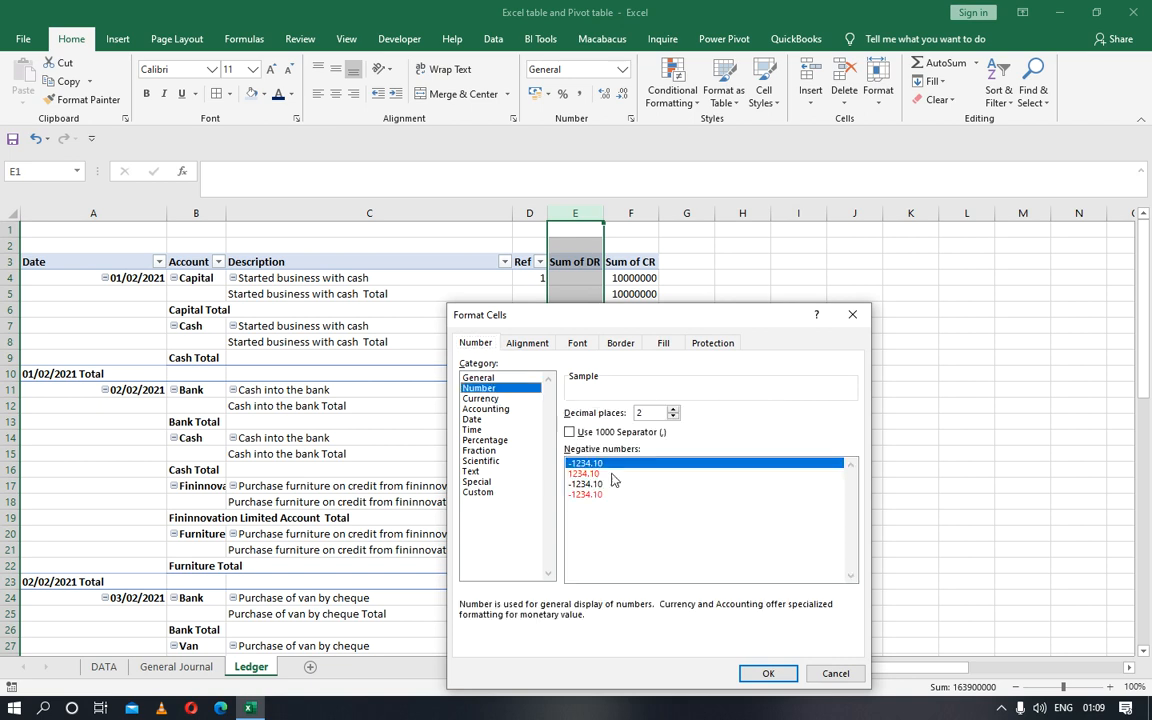
pyautogui.click(569, 432)
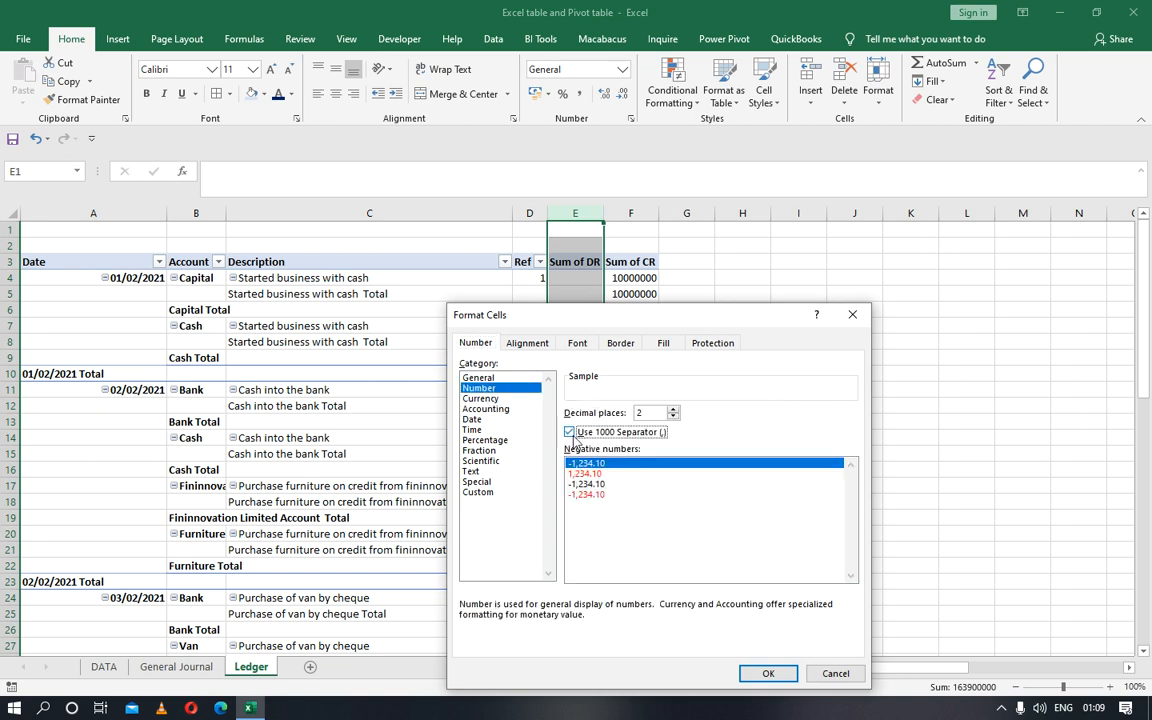
pyautogui.click(673, 416)
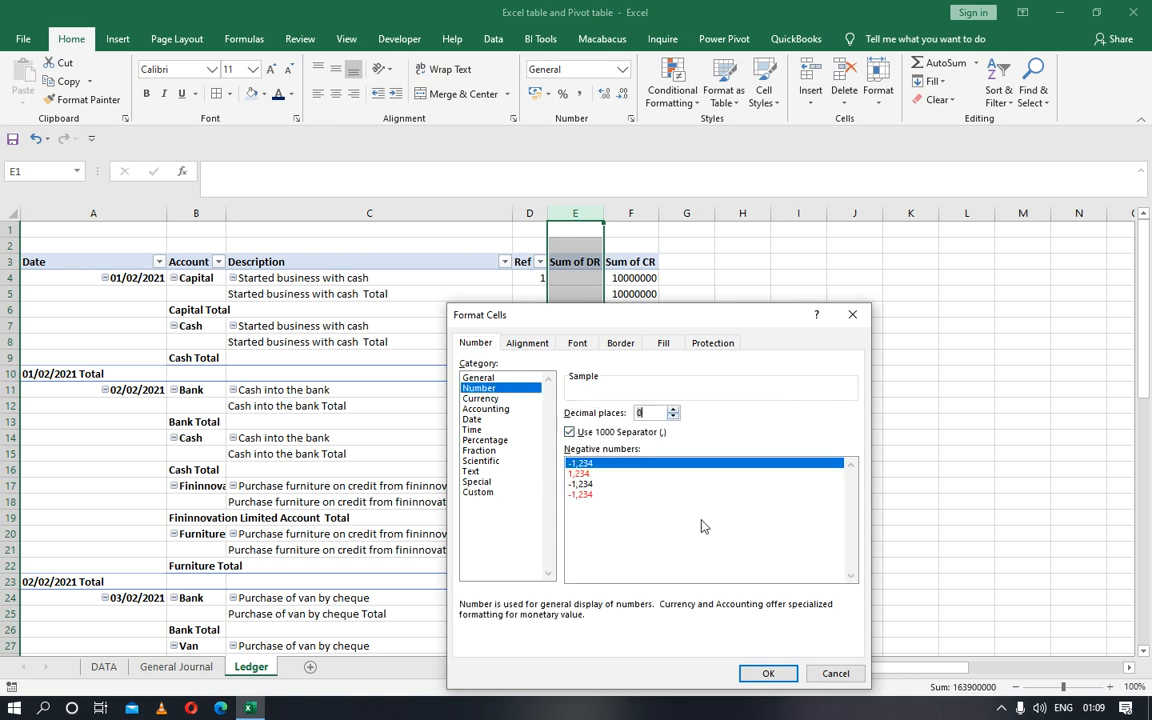
pyautogui.click(767, 673)
# Format the whole Sum of CR column as Number with zero decimal places and a thousands separator.
pyautogui.click(631, 265)
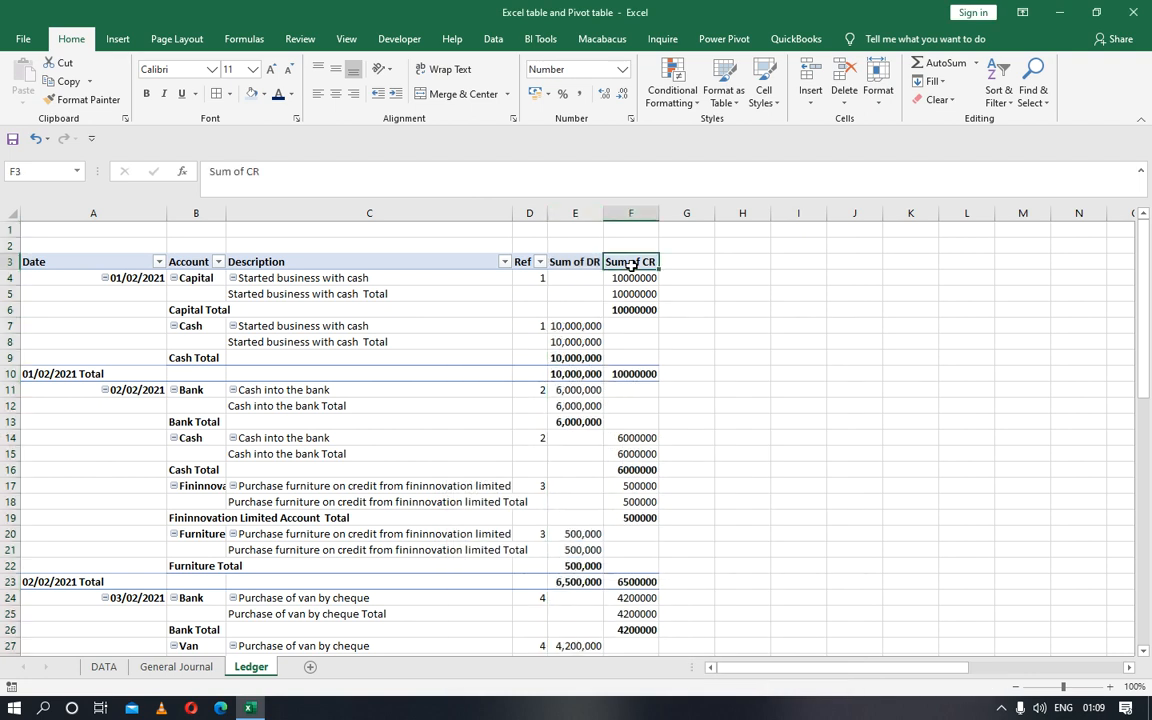
pyautogui.click(630, 213)
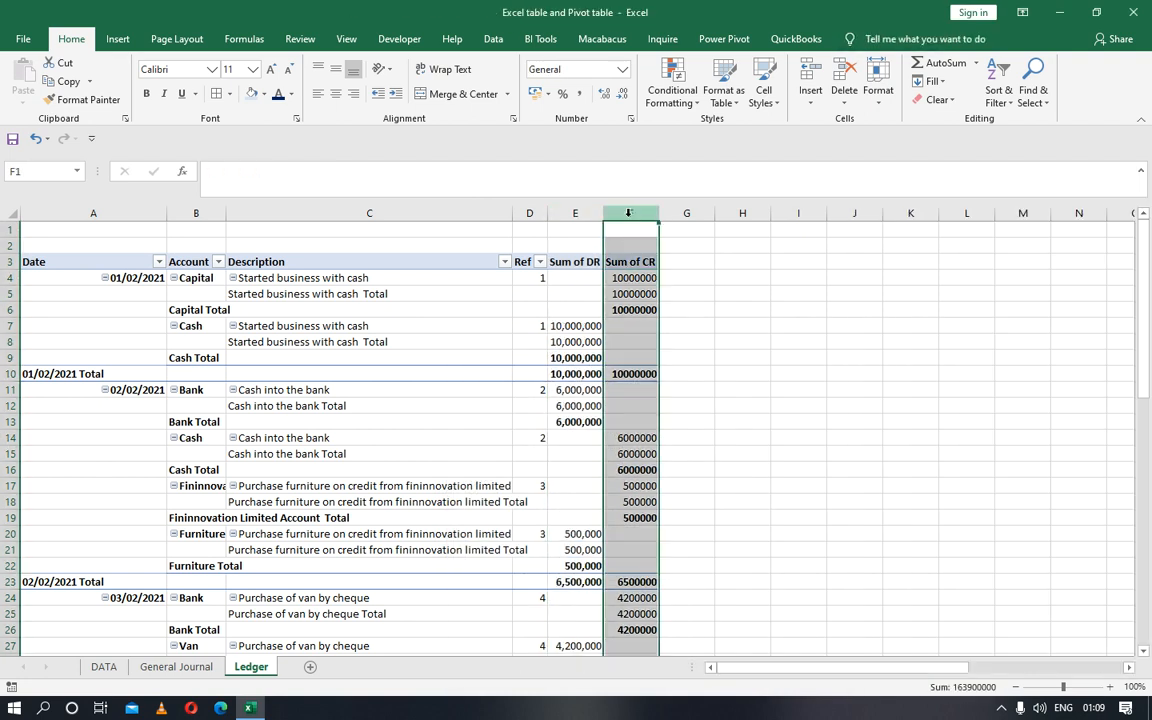
pyautogui.rightClick(643, 286)
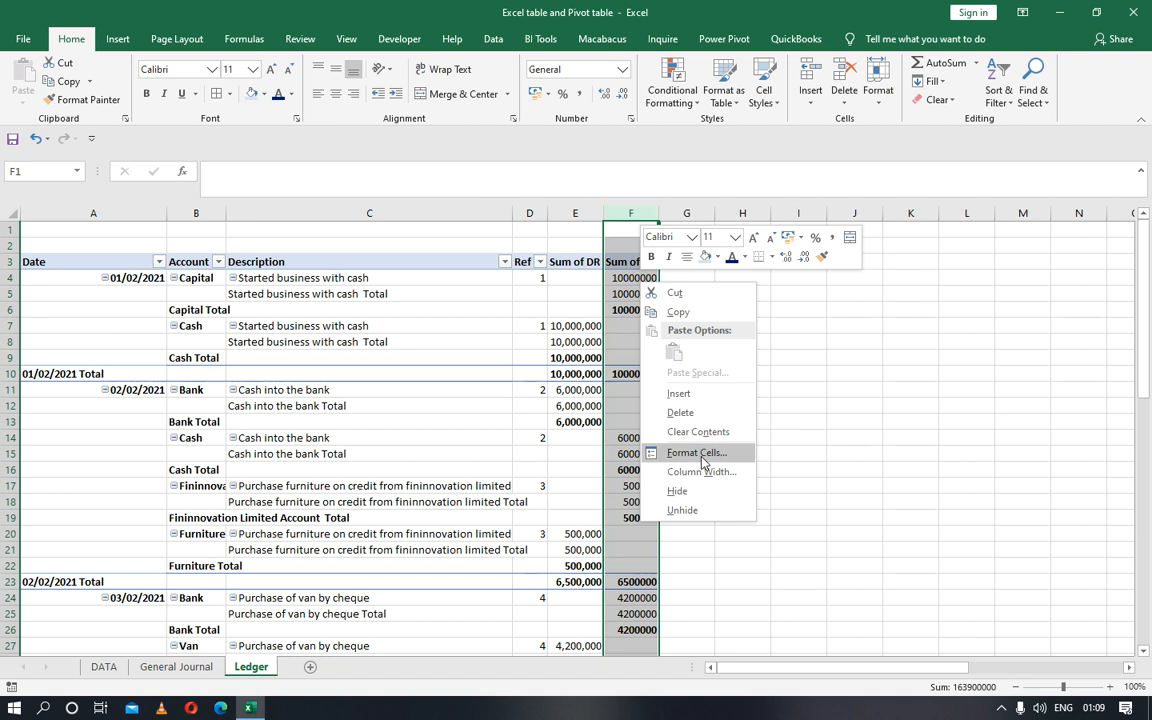
pyautogui.click(700, 454)
pyautogui.click(540, 338)
pyautogui.click(716, 367)
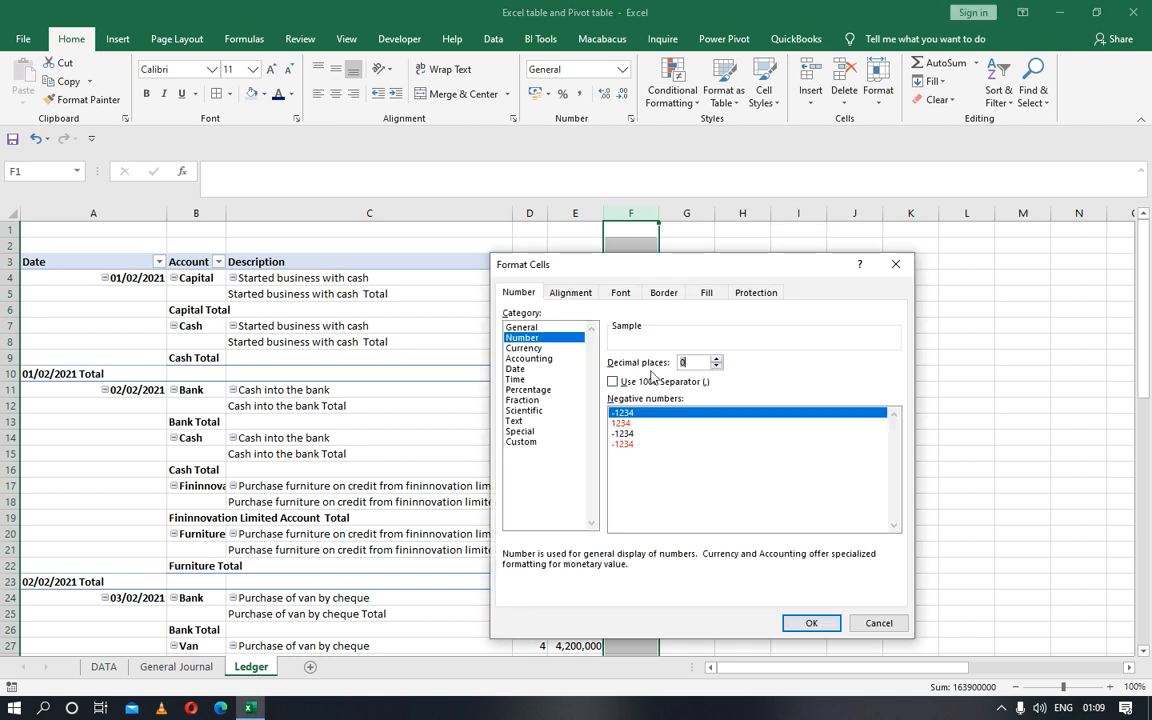
pyautogui.click(613, 381)
pyautogui.click(811, 623)
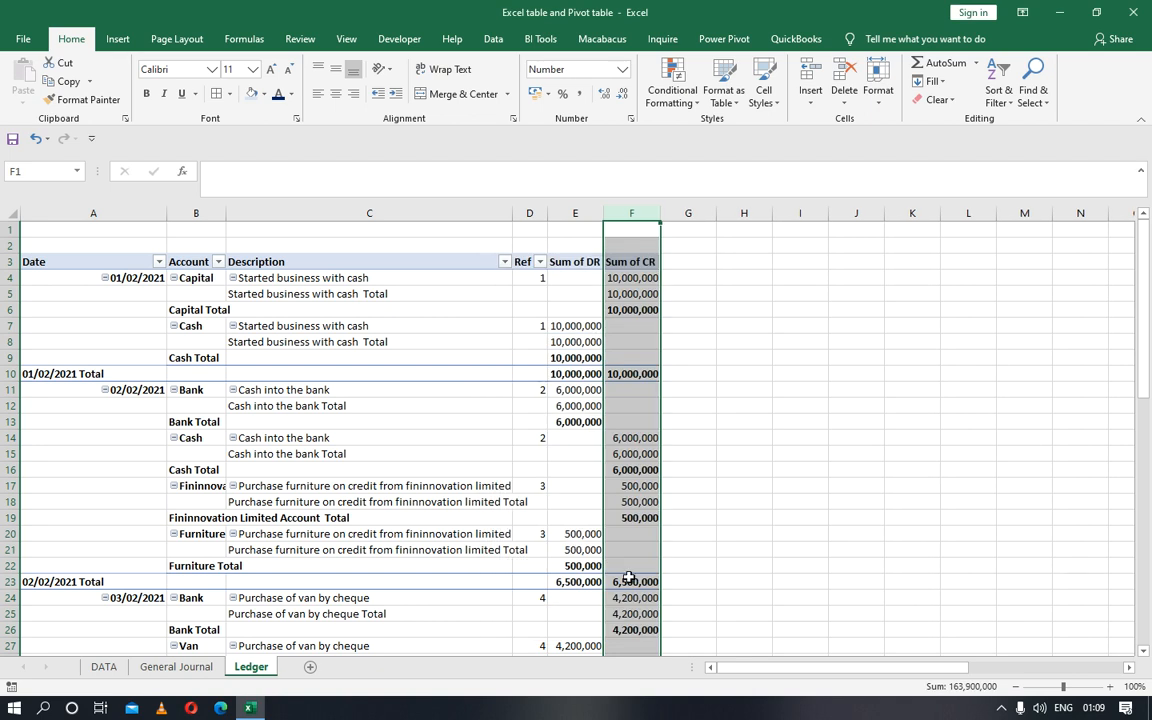
# Examine the formatted amounts in the Sum of DR and Sum of CR columns of the ledger.
pyautogui.click(575, 545)
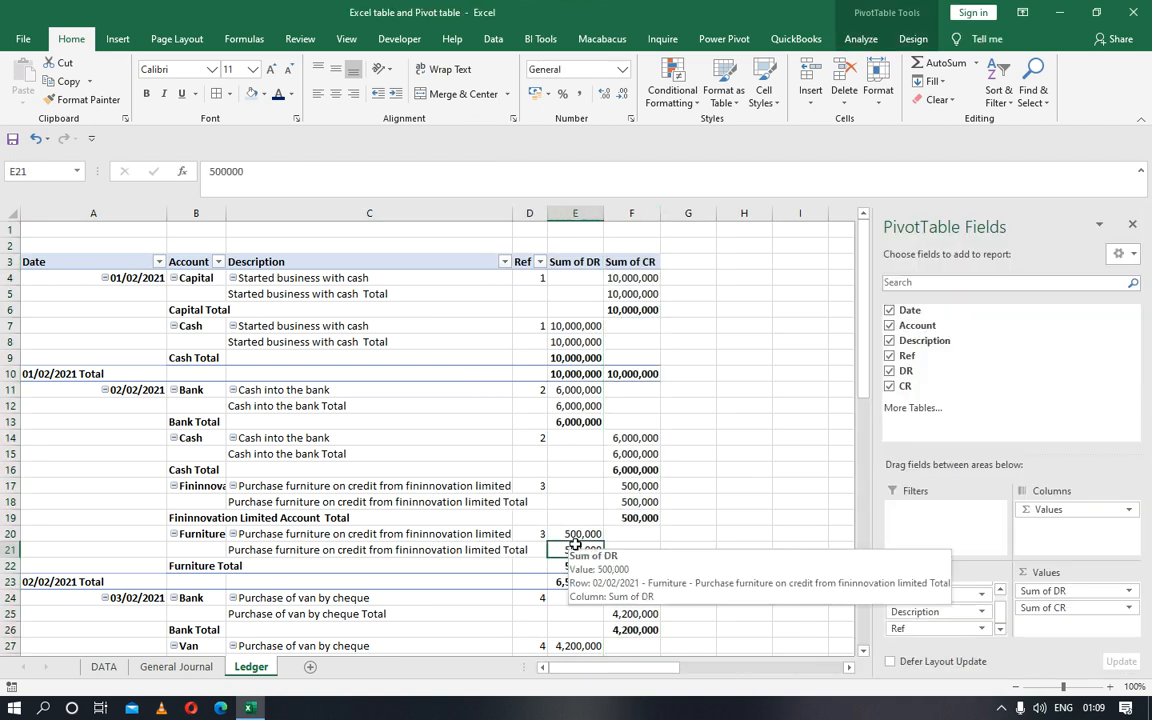
pyautogui.press('Right')
pyautogui.press('Up')
pyautogui.press('Up')
pyautogui.press('Up')
pyautogui.press('Up')
pyautogui.press('Up')
pyautogui.press('Up')
pyautogui.press('Up')
pyautogui.press('Up')
pyautogui.press('Up')
pyautogui.press('Up')
pyautogui.press('Up')
pyautogui.press('Up')
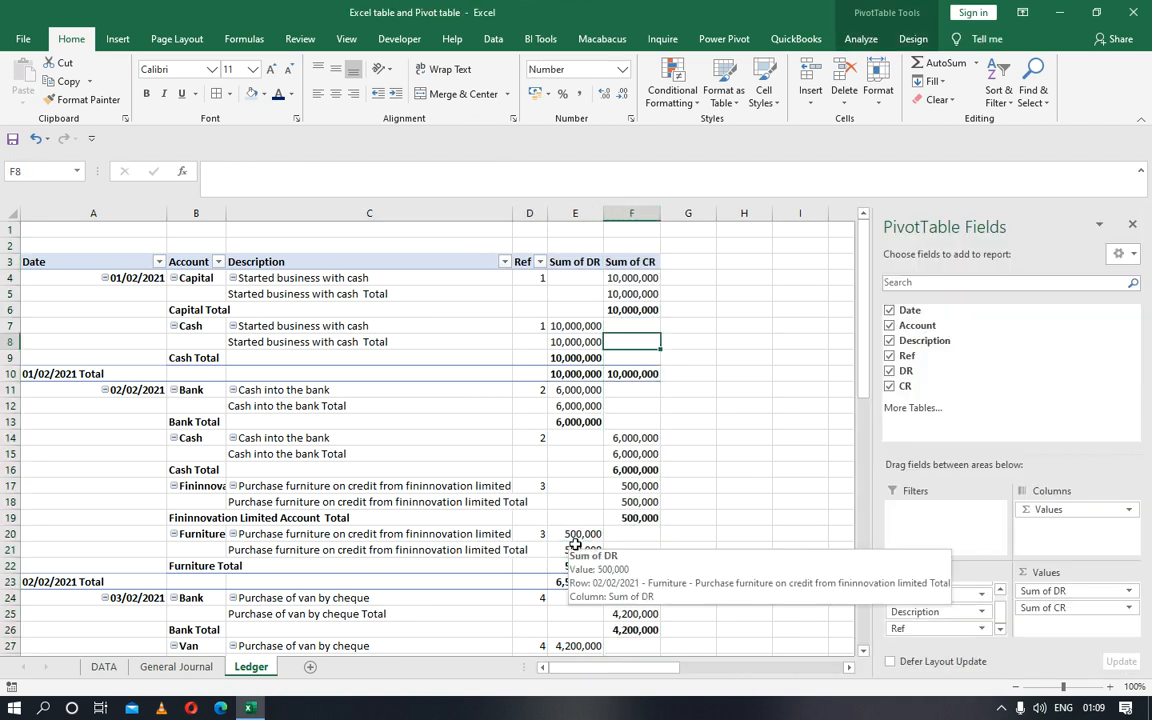
pyautogui.press('Down')
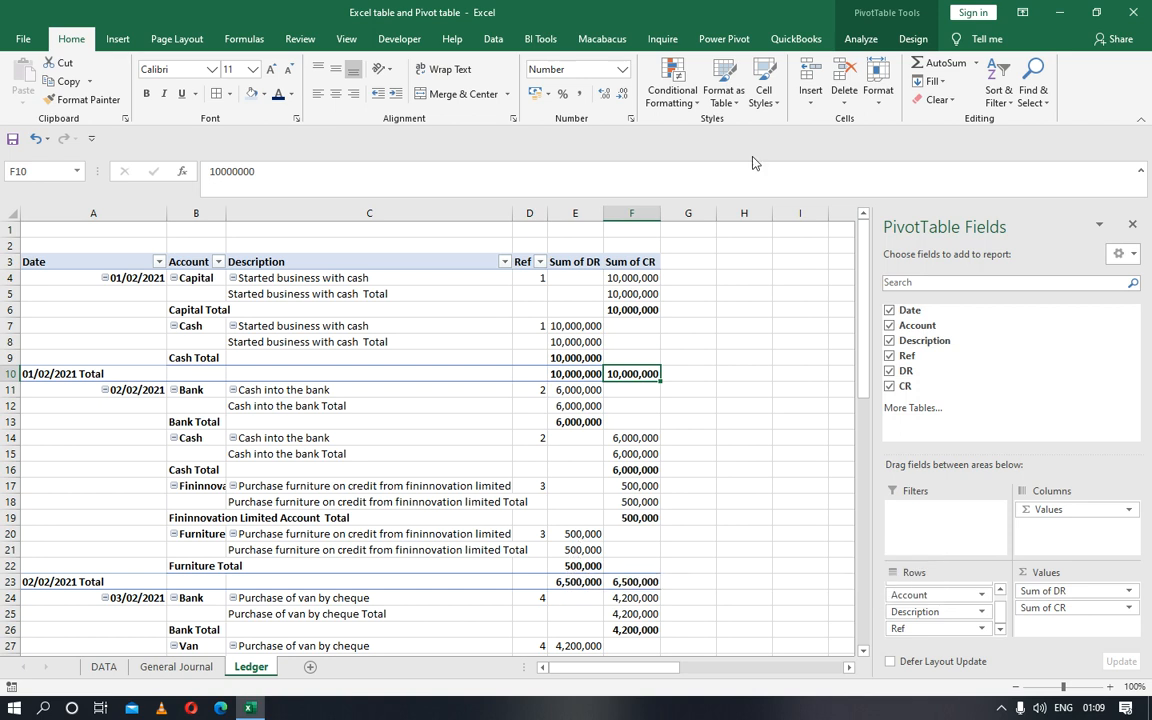
# Try grey medium PivotTable styles and the green bordered light style on the ledger.
pyautogui.click(862, 40)
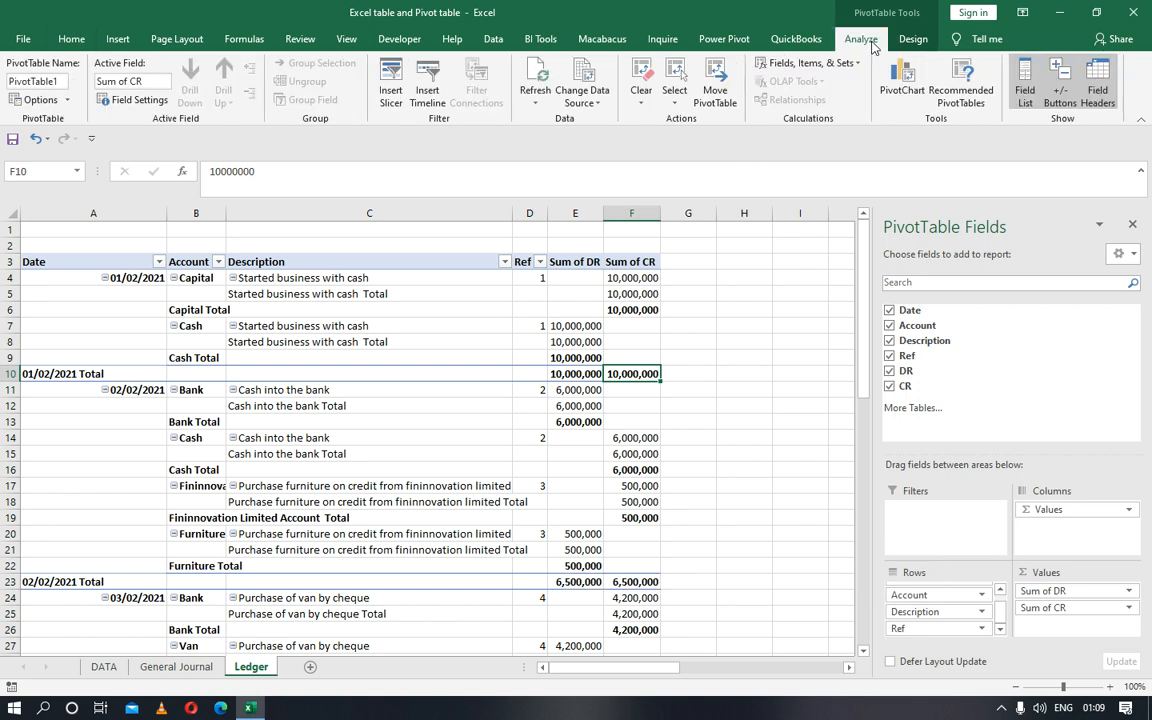
pyautogui.click(911, 41)
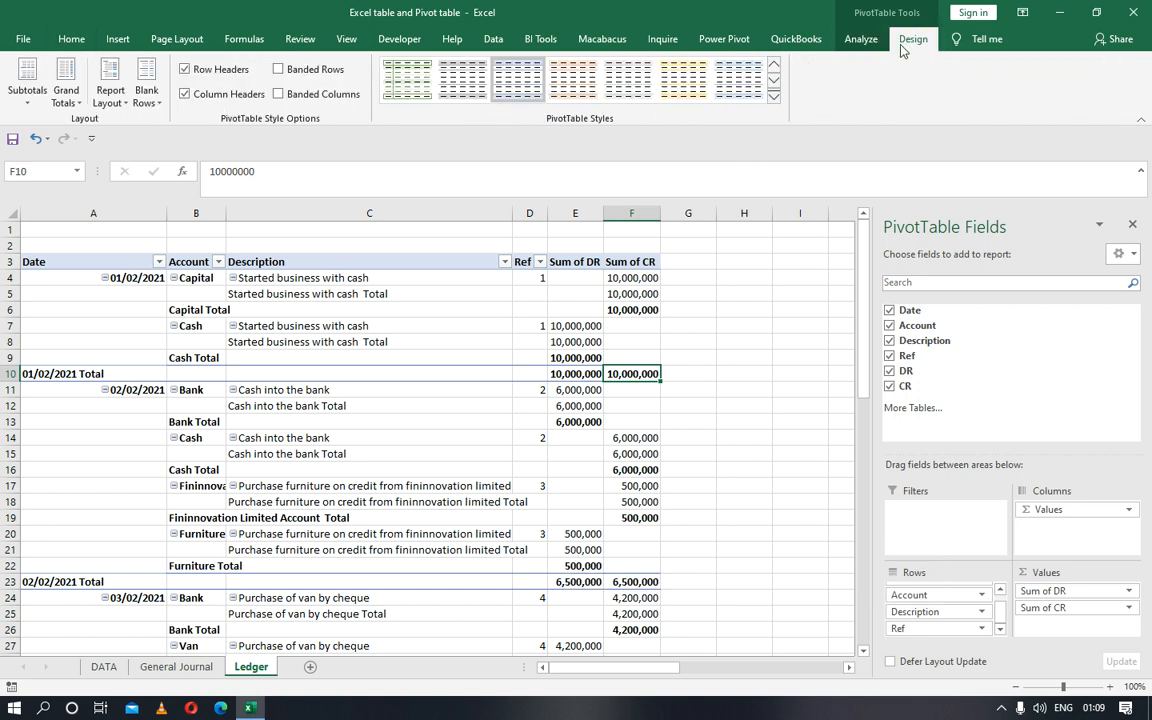
pyautogui.click(774, 96)
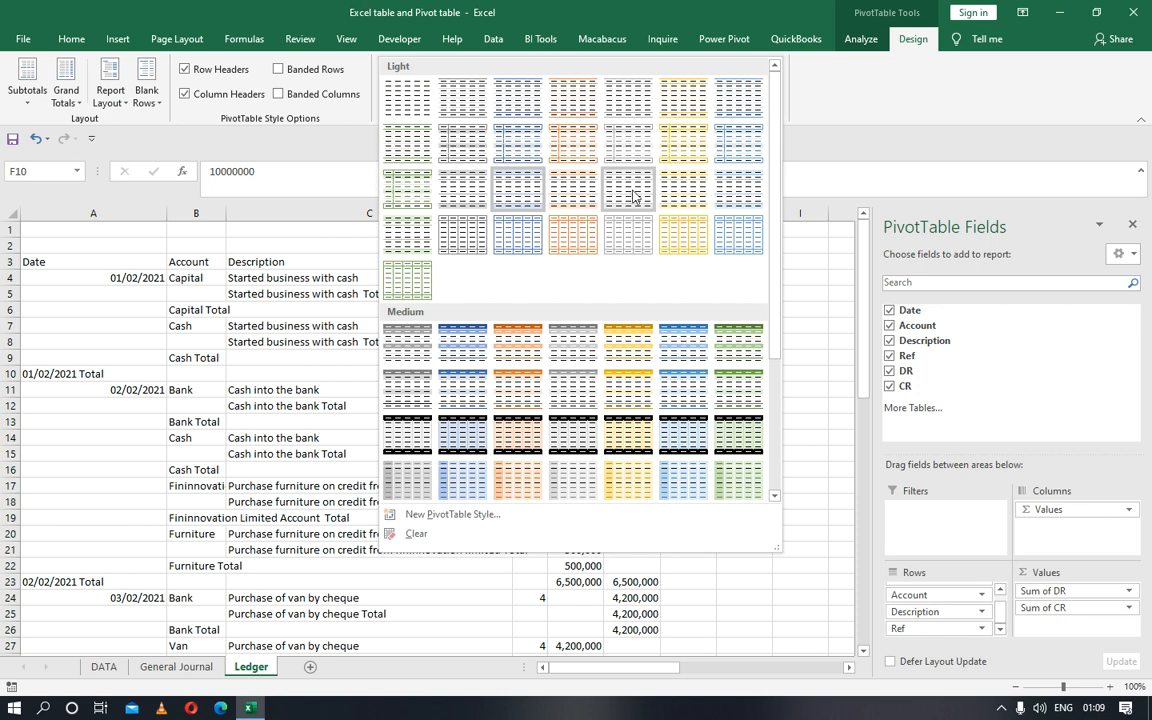
pyautogui.click(566, 361)
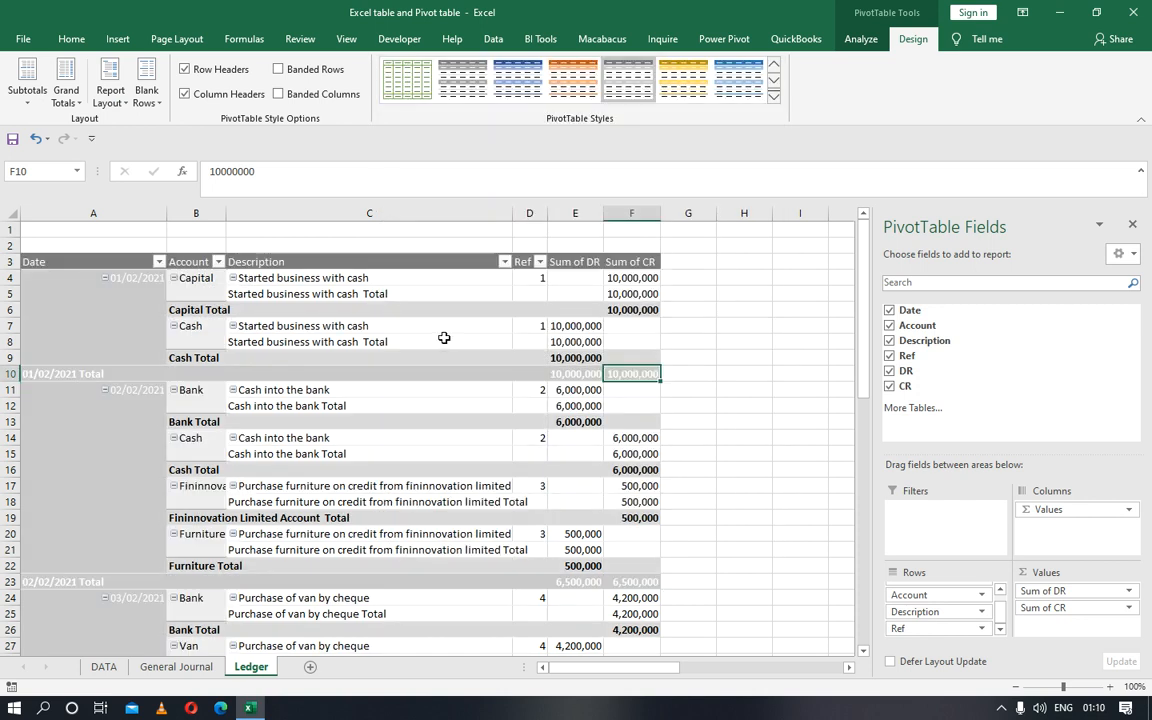
pyautogui.click(742, 85)
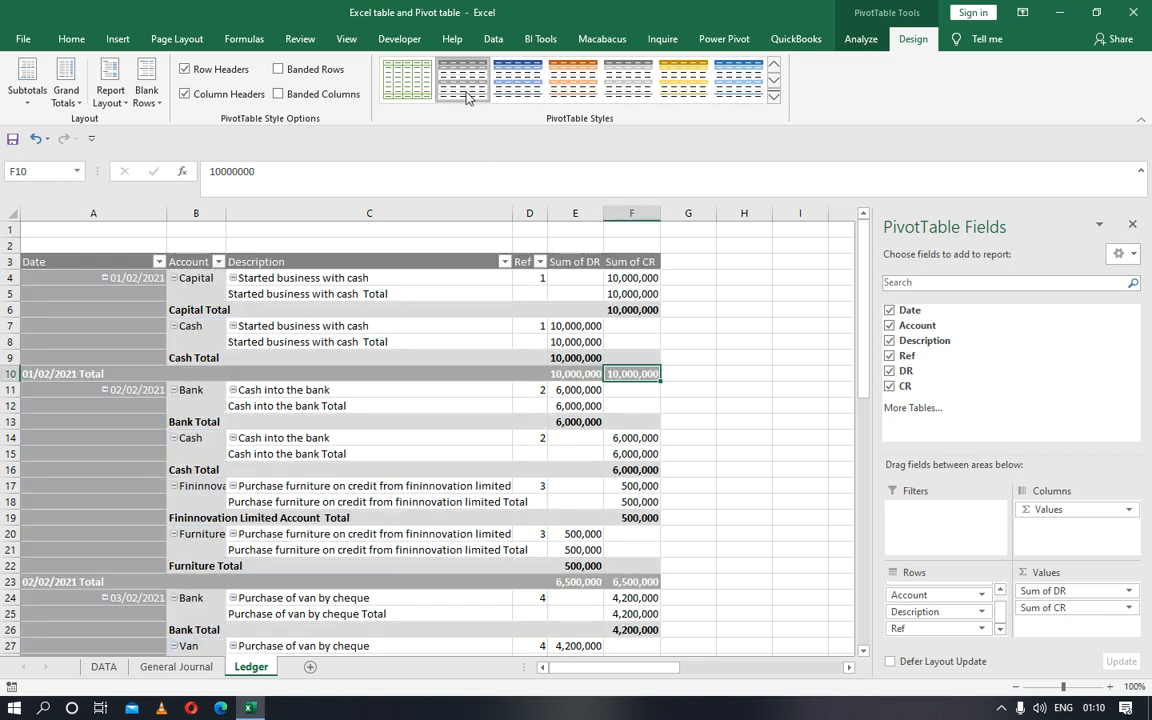
pyautogui.click(421, 85)
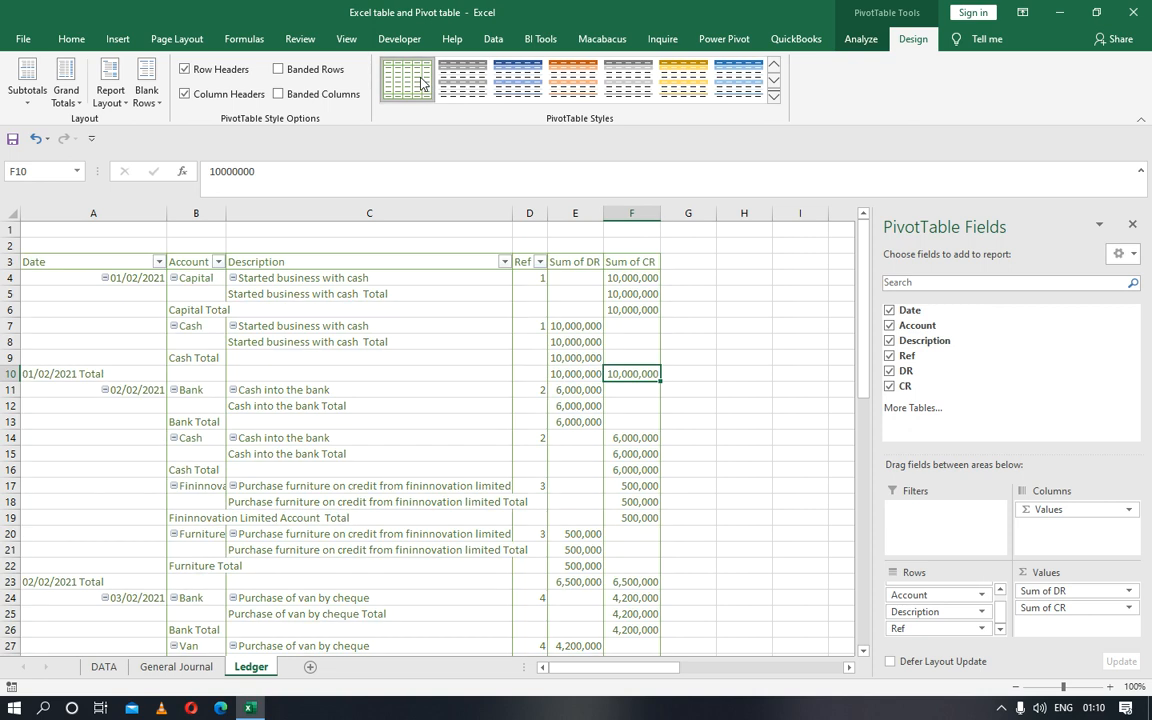
# Apply the plain black-and-grey light style from the first row of PivotTable styles to the ledger.
pyautogui.click(775, 98)
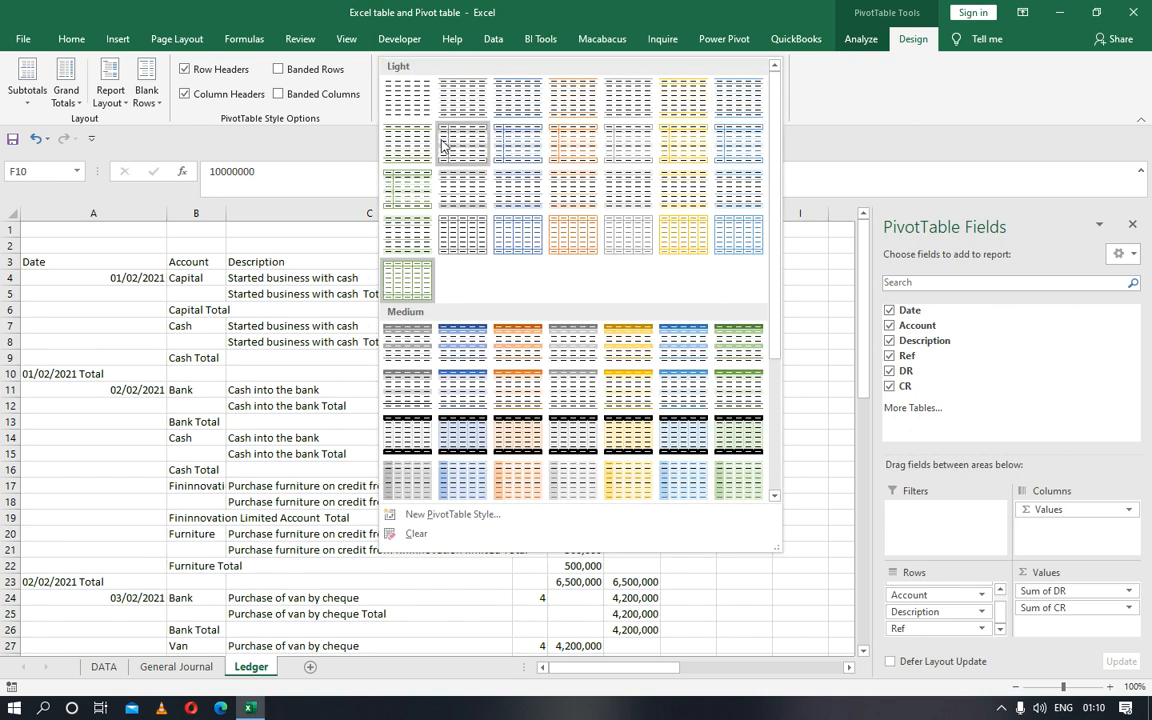
pyautogui.click(441, 100)
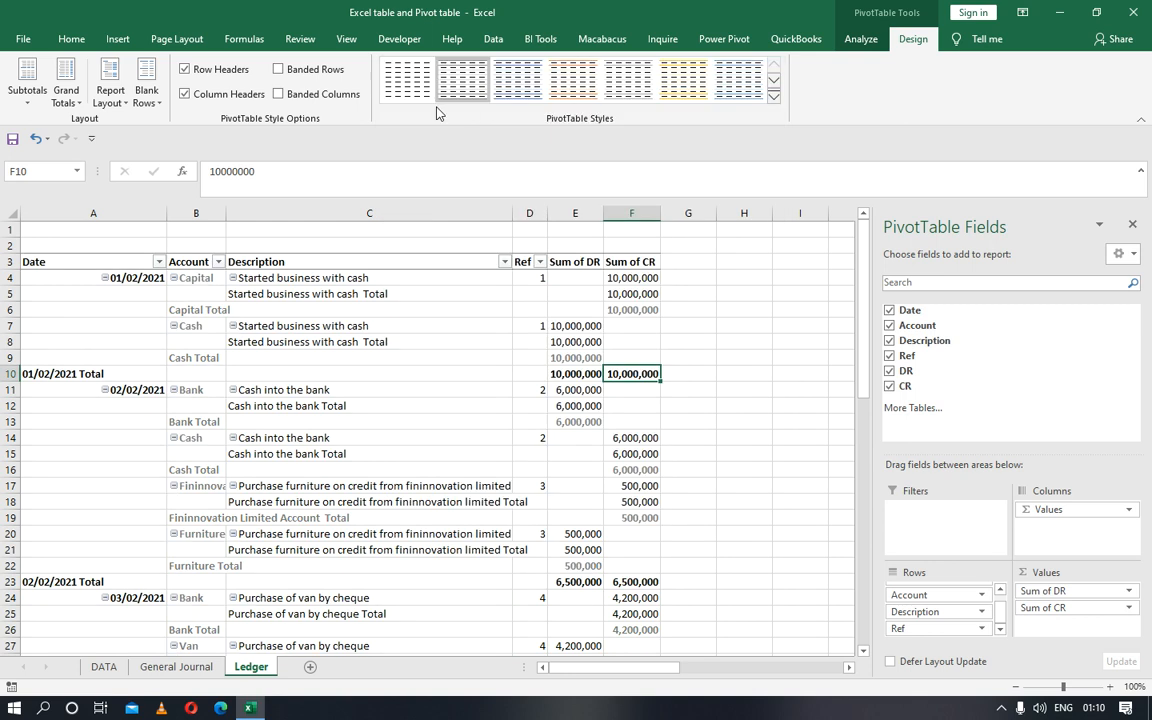
pyautogui.click(425, 339)
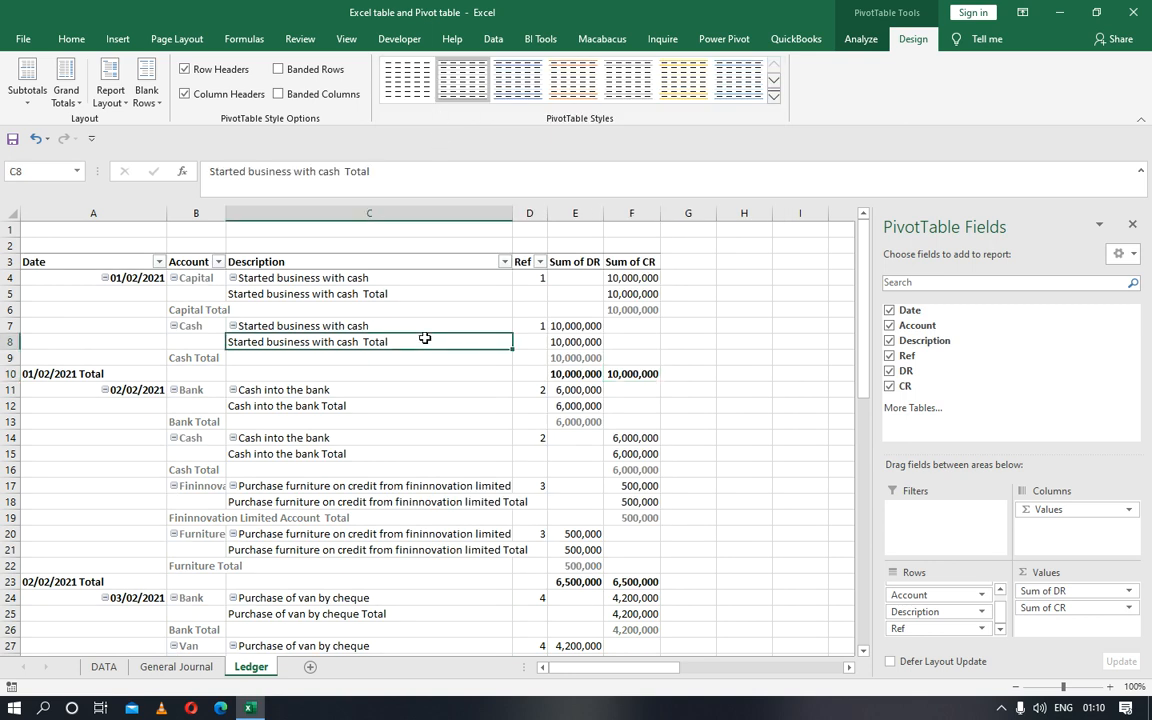
# Add a new worksheet after the Ledger sheet and rename it Trial Balanvce.
pyautogui.click(310, 666)
pyautogui.rightClick(308, 673)
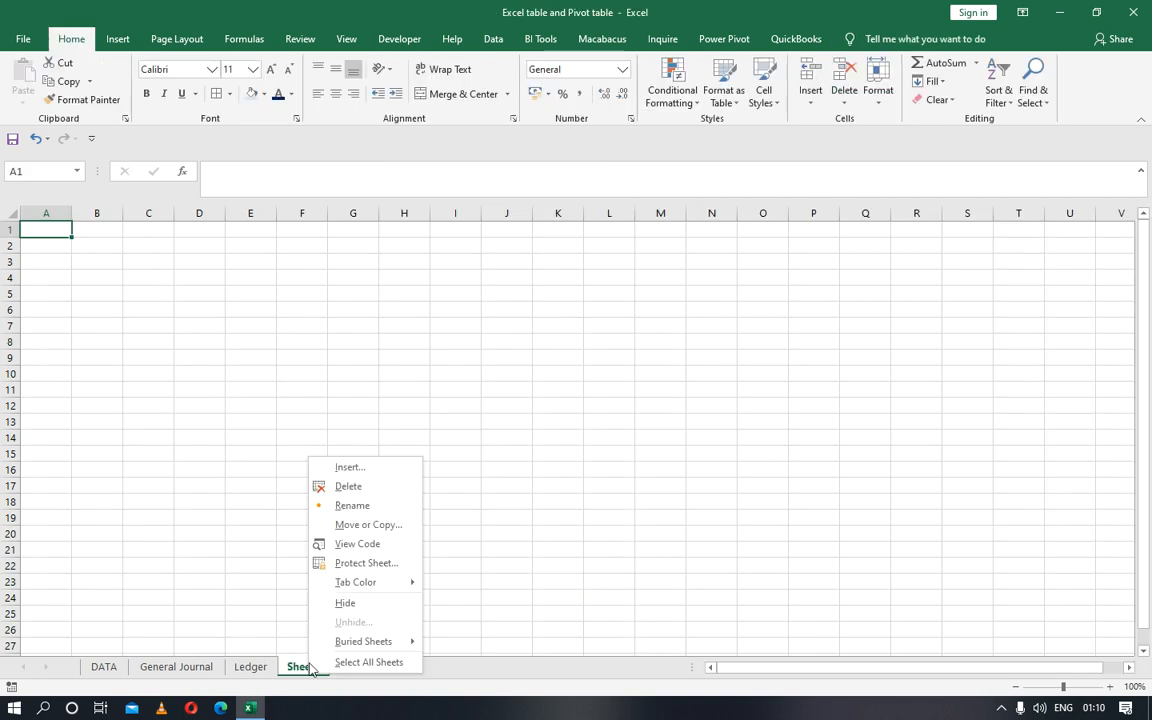
pyautogui.click(350, 505)
pyautogui.write('TRIAL BALNCE')
pyautogui.press('BackSpace')
pyautogui.press('BackSpace')
pyautogui.press('BackSpace')
pyautogui.press('BackSpace')
pyautogui.press('BackSpace')
pyautogui.press('BackSpace')
pyautogui.press('BackSpace')
pyautogui.press('BackSpace')
pyautogui.press('BackSpace')
pyautogui.press('BackSpace')
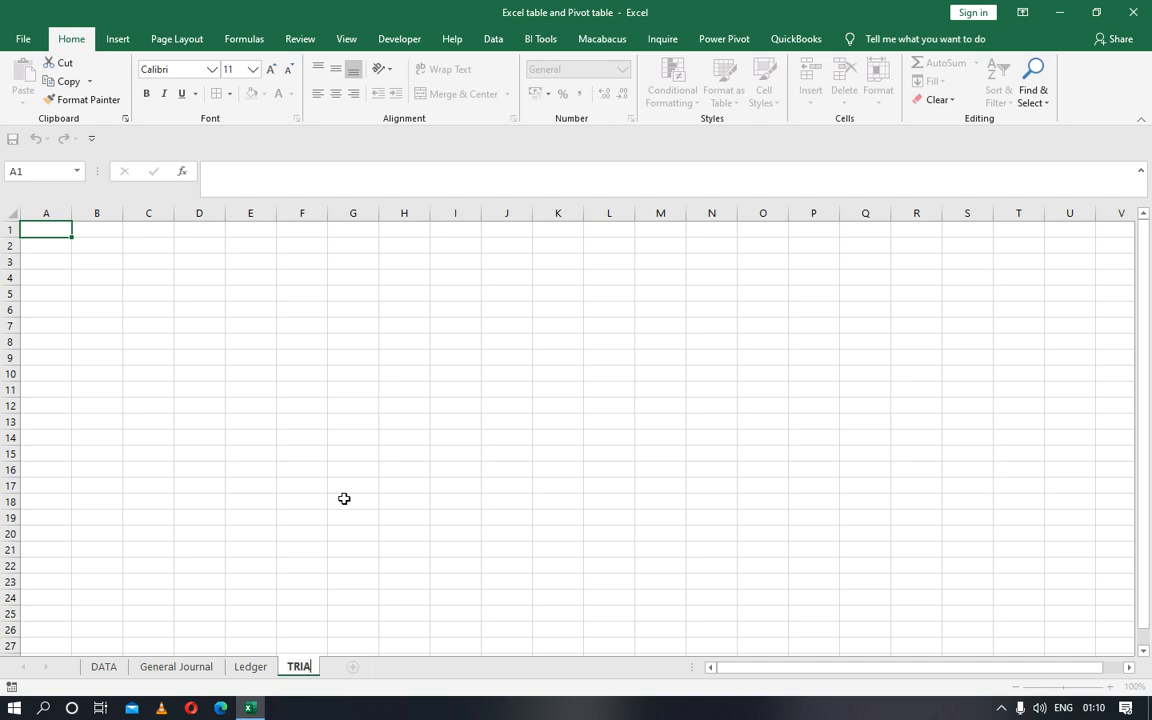
pyautogui.press('BackSpace')
pyautogui.write('rial Balanvce')
pyautogui.press('Return')
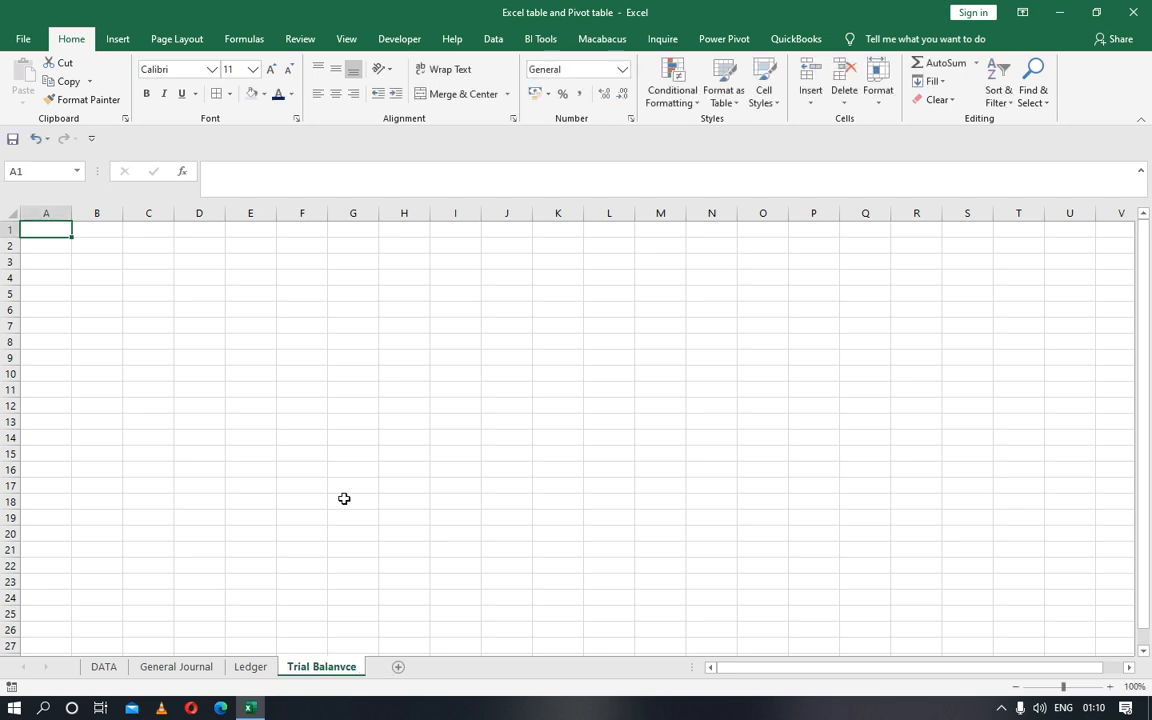
# Correct the misspelled name of the newest worksheet to Trial Balance.
pyautogui.rightClick(342, 664)
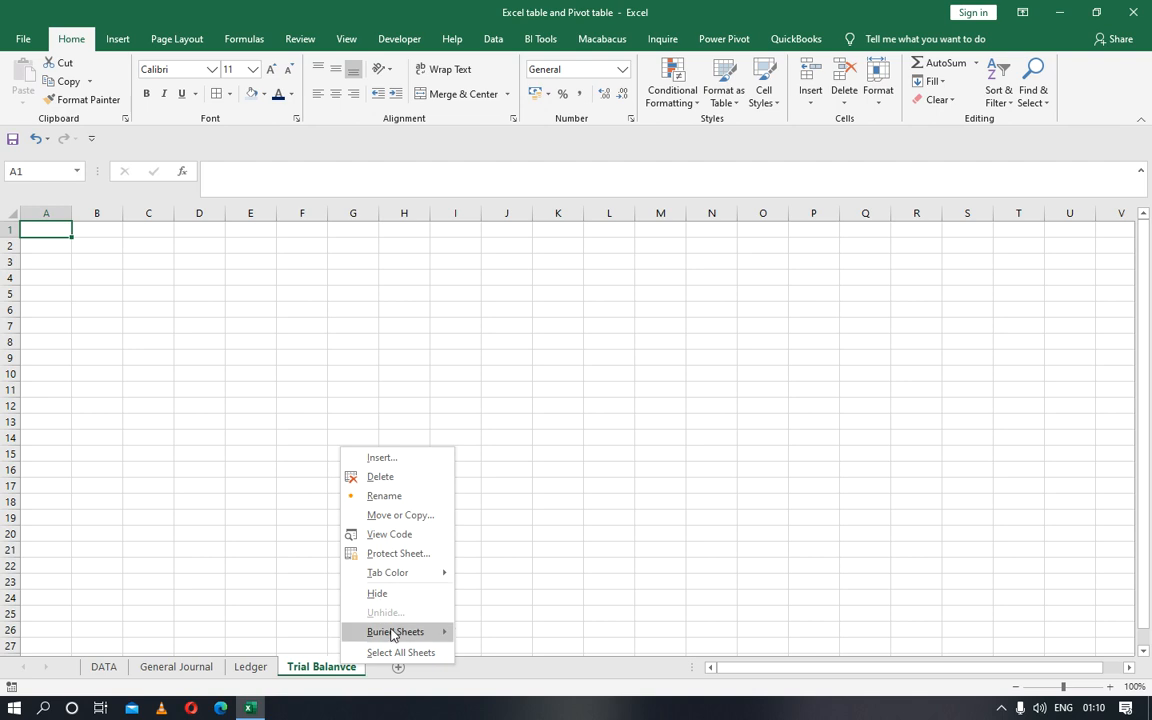
pyautogui.click(386, 495)
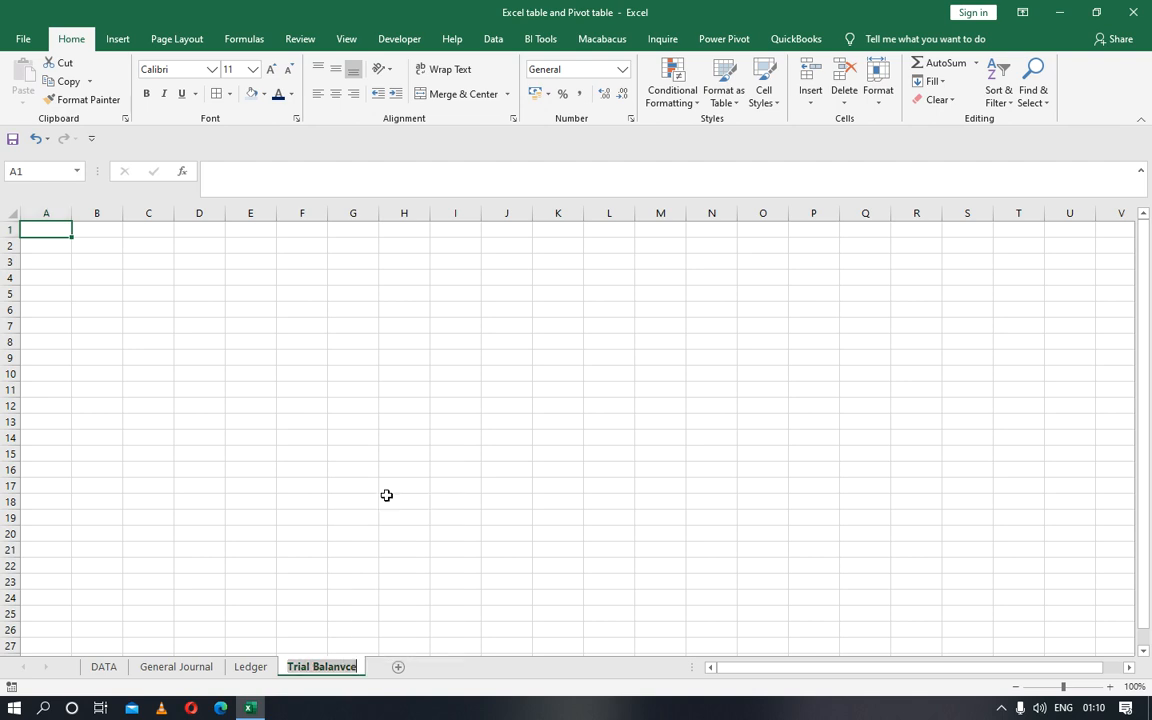
pyautogui.click(345, 667)
pyautogui.press('BackSpace')
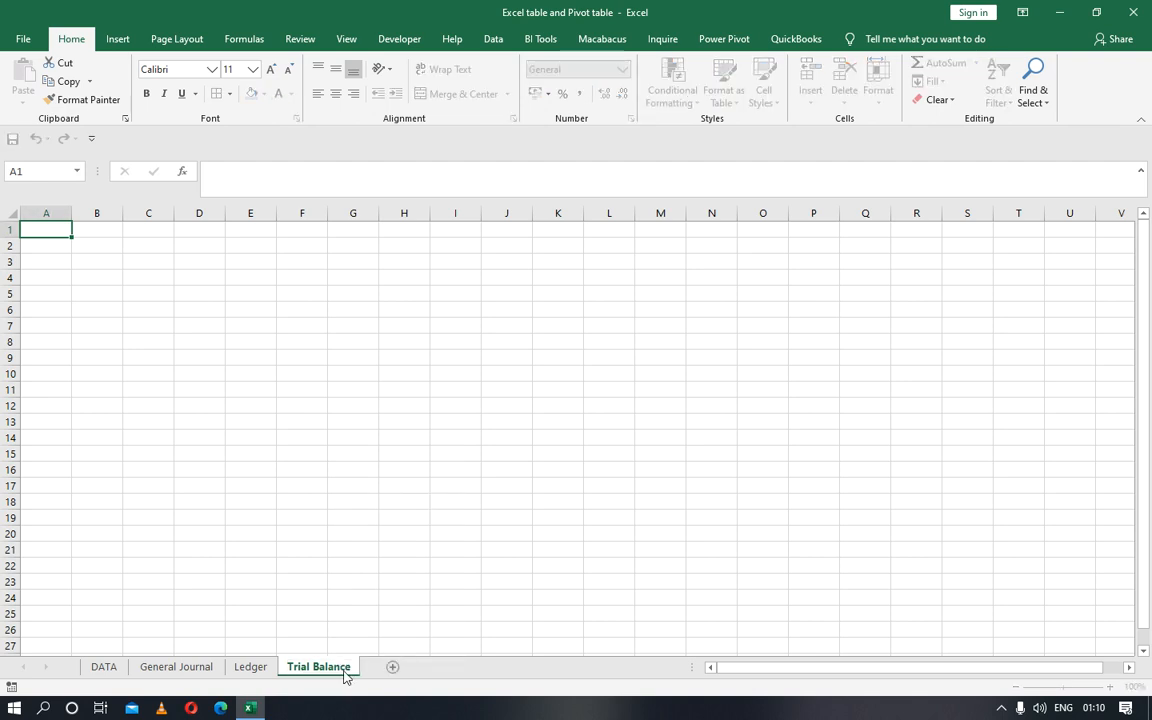
pyautogui.press('Return')
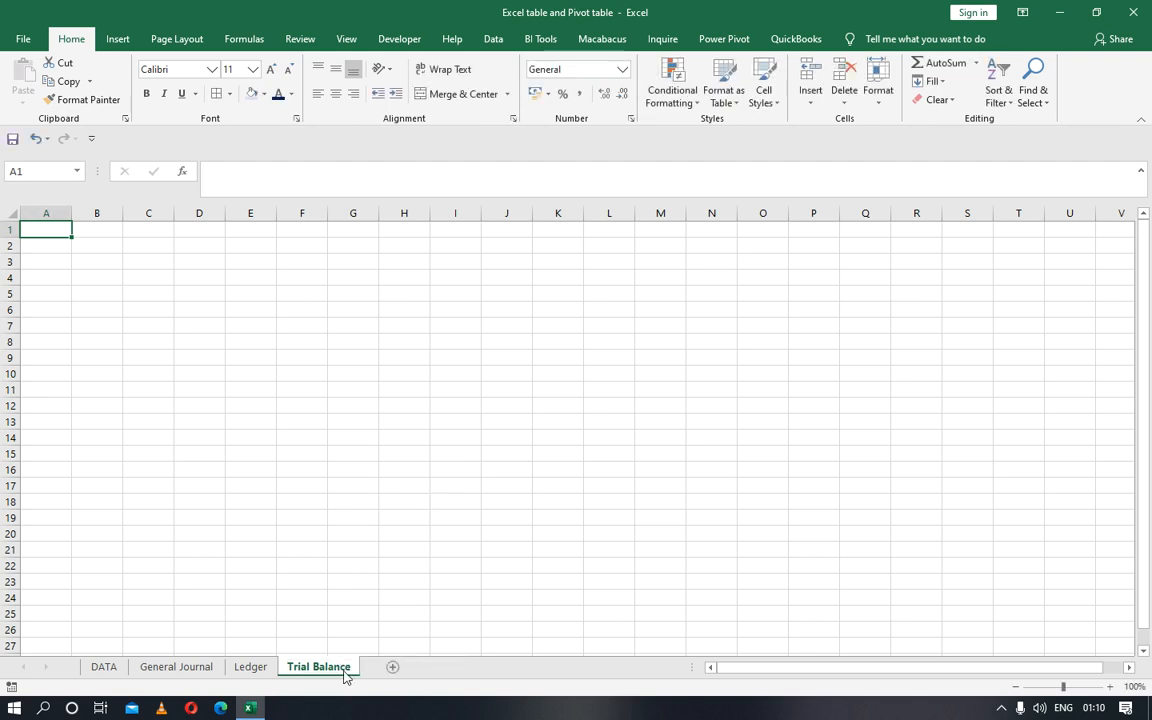
# Create a PivotTable from the general journal table at cell A1 of the existing Trial Balance worksheet.
pyautogui.click(119, 39)
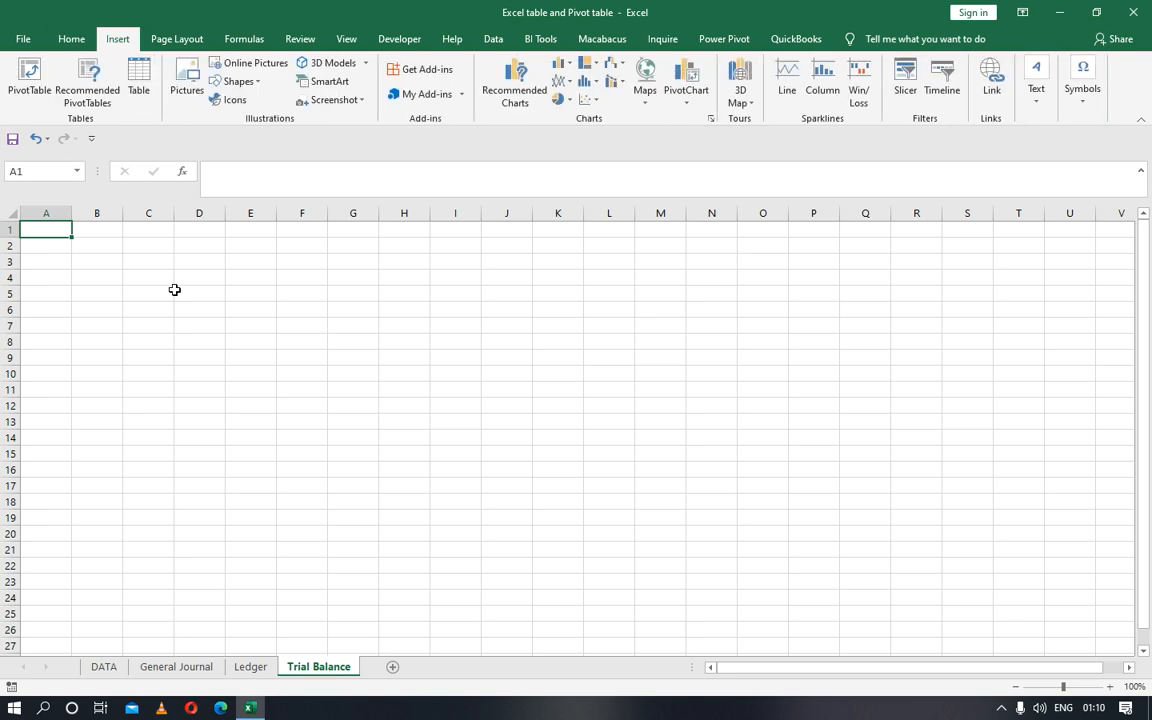
pyautogui.click(140, 89)
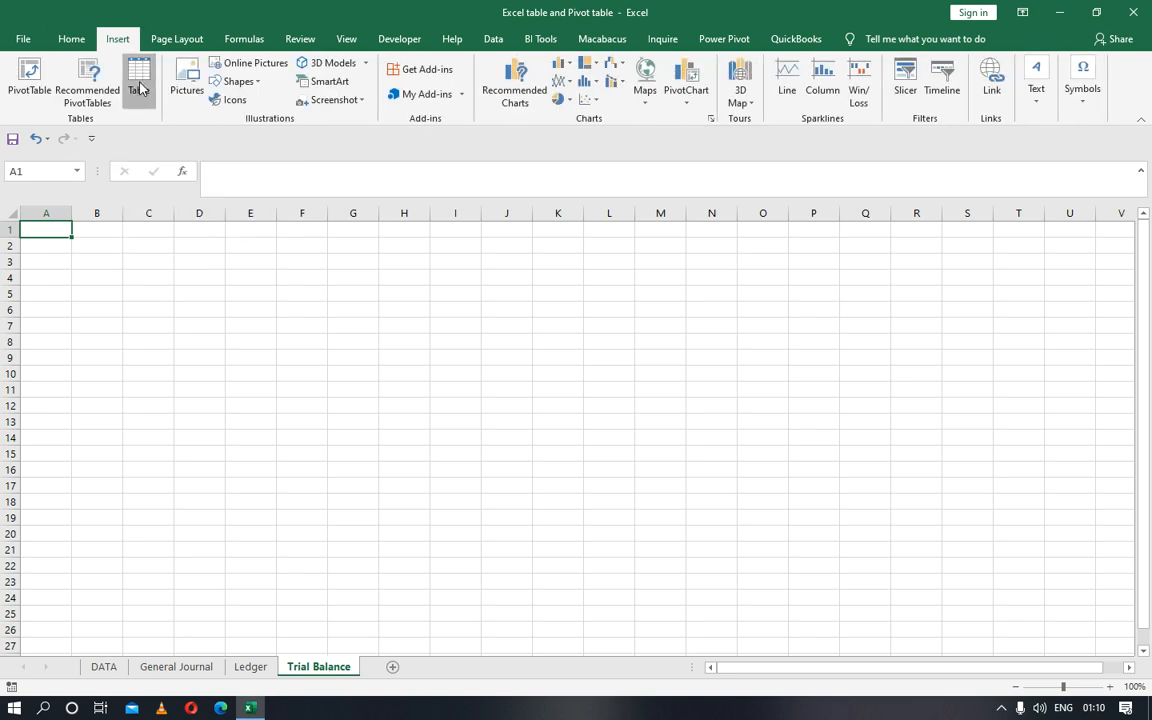
pyautogui.click(36, 82)
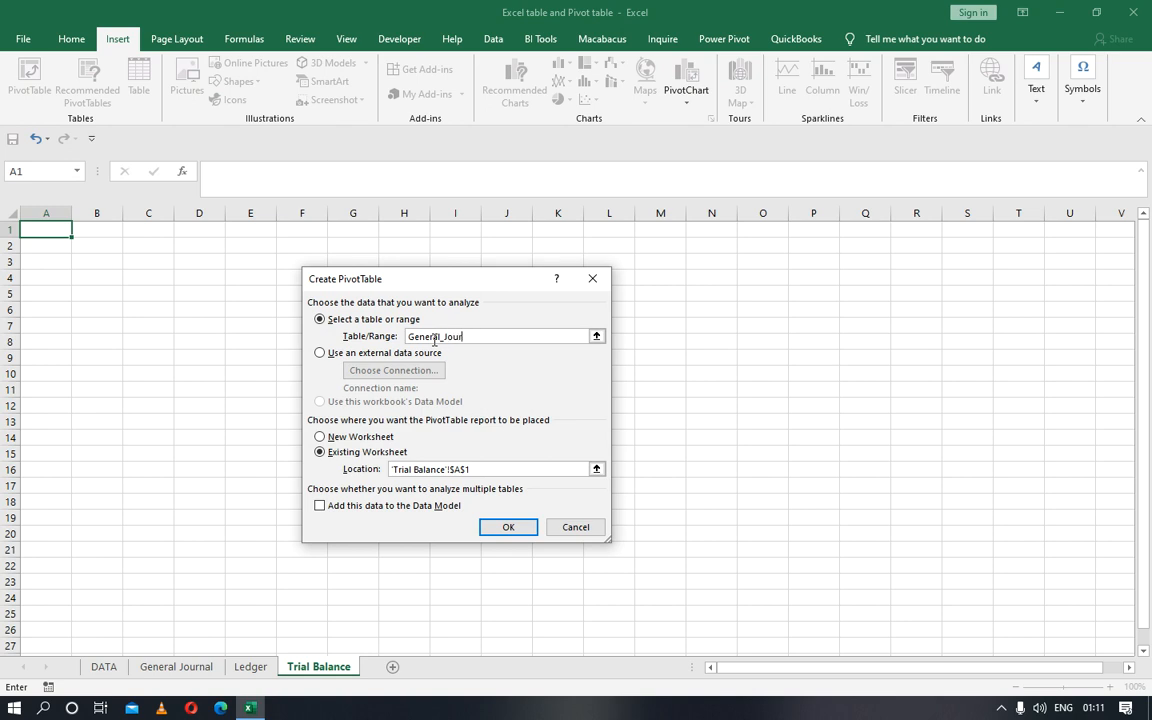
pyautogui.press('Return')
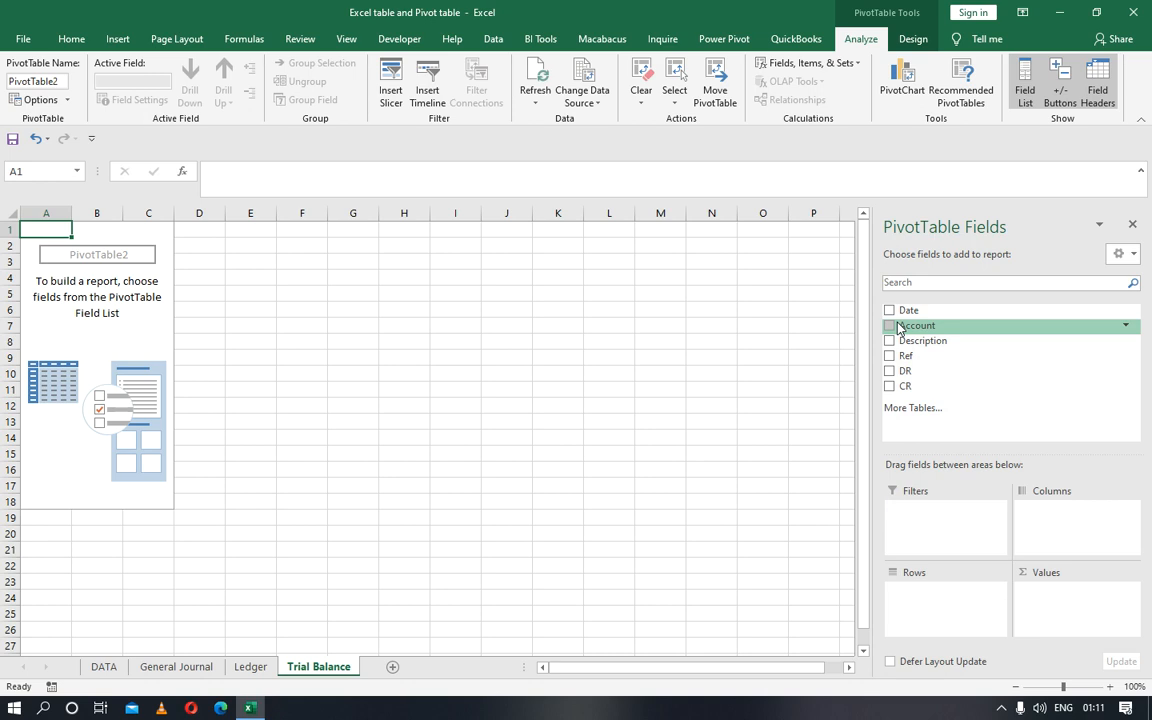
# Put Account in the PivotTable rows and DR and CR in the values, and widen columns B and C.
pyautogui.moveTo(897, 328); pyautogui.dragTo(948, 600)
pyautogui.moveTo(910, 371); pyautogui.dragTo(1055, 625)
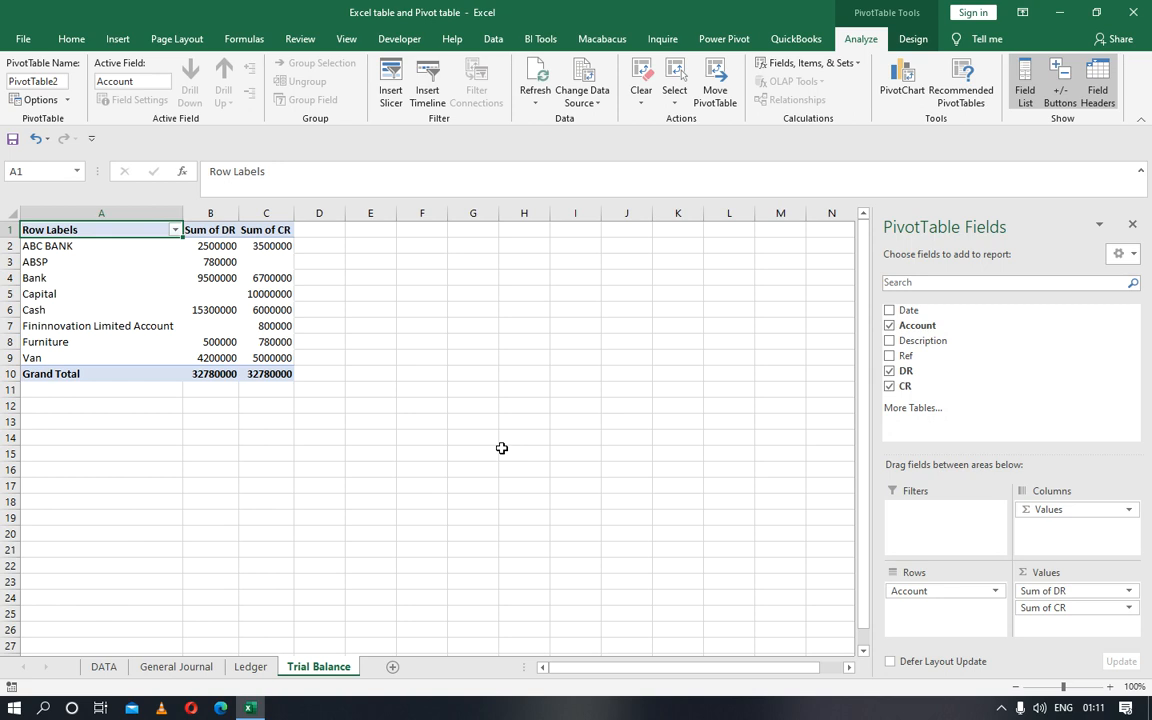
pyautogui.moveTo(288, 214); pyautogui.dragTo(335, 214)
pyautogui.moveTo(240, 214); pyautogui.dragTo(272, 221)
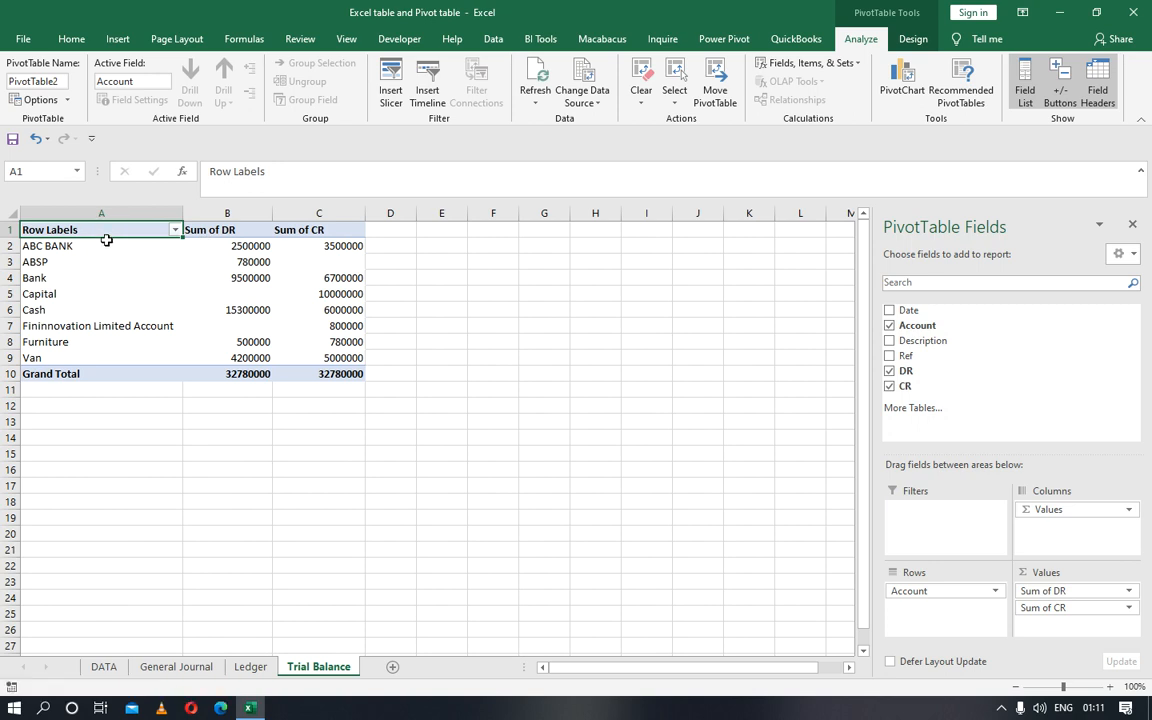
# Insert a blank row above the trial balance PivotTable.
pyautogui.click(188, 216)
pyautogui.click(52, 233)
pyautogui.moveTo(51, 239); pyautogui.dragTo(52, 240)
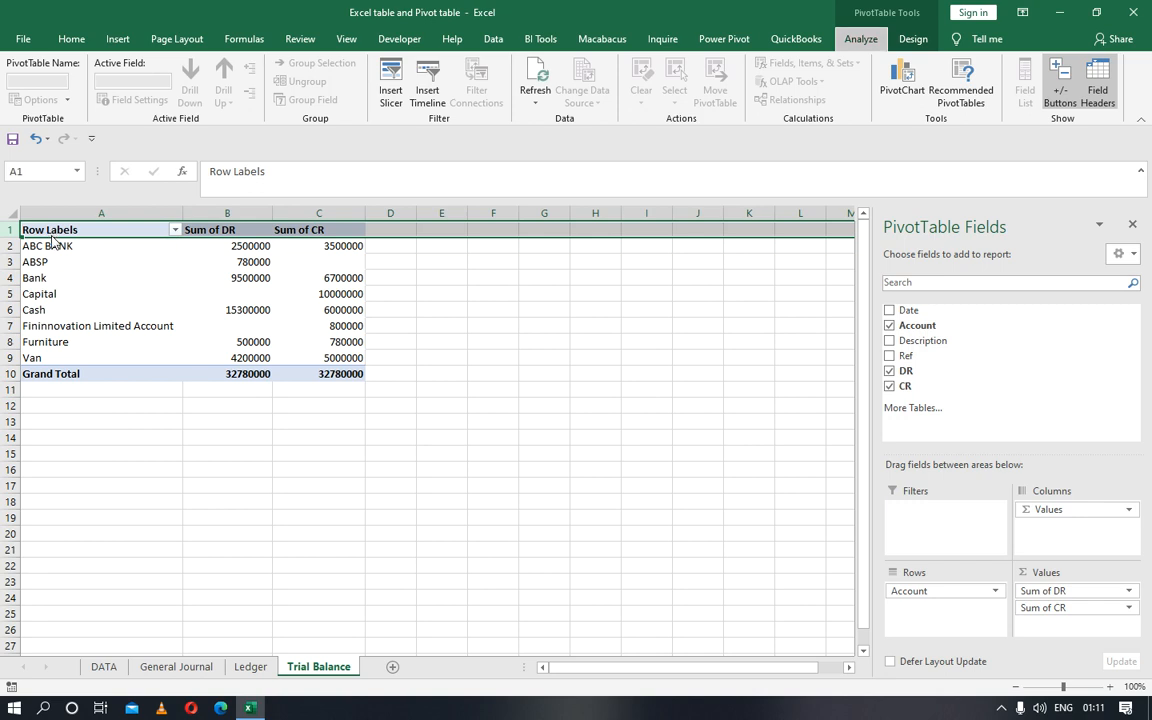
pyautogui.hotkey('ctrl', 'shift', '+')
pyautogui.click(52, 234)
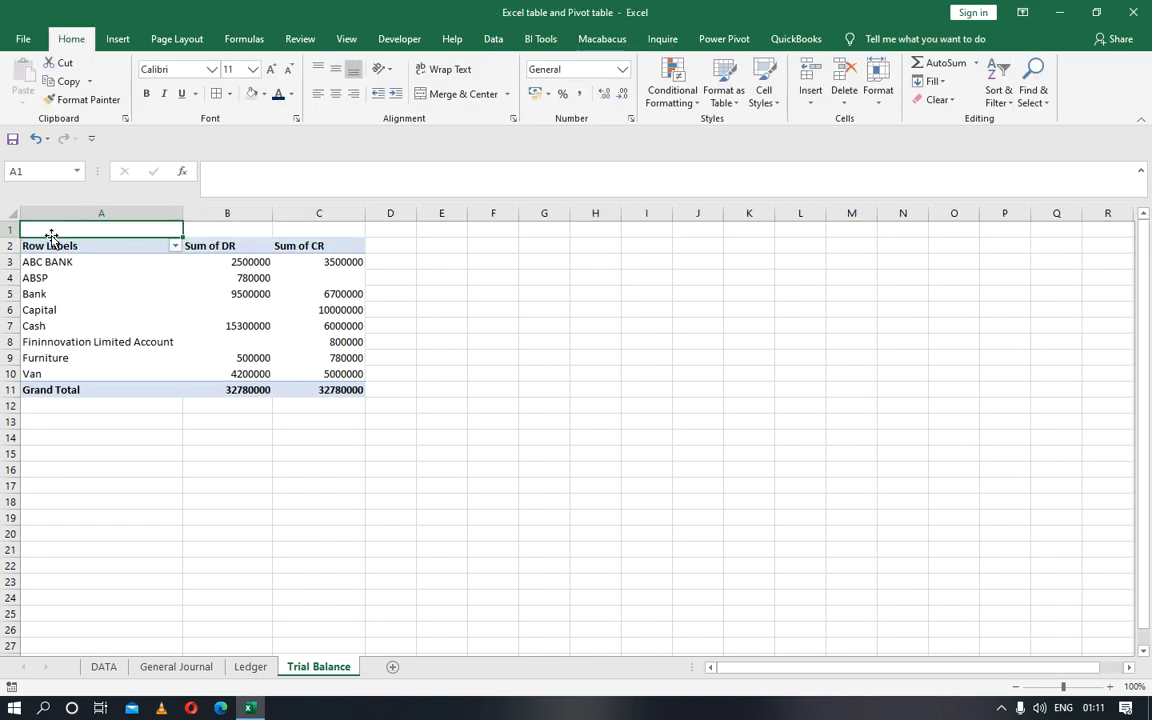
# Merge and center A1:C1 above the PivotTable and enter the bold title TRIAL BALANCE.
pyautogui.moveTo(52, 236); pyautogui.dragTo(319, 230)
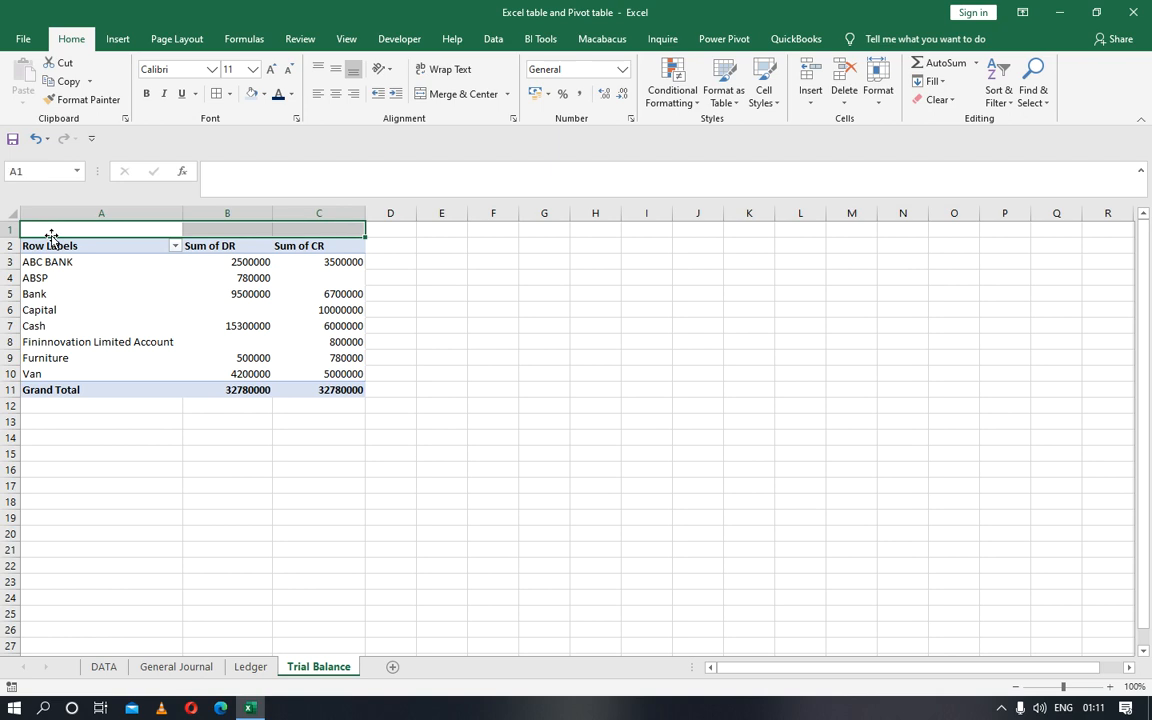
pyautogui.click(452, 94)
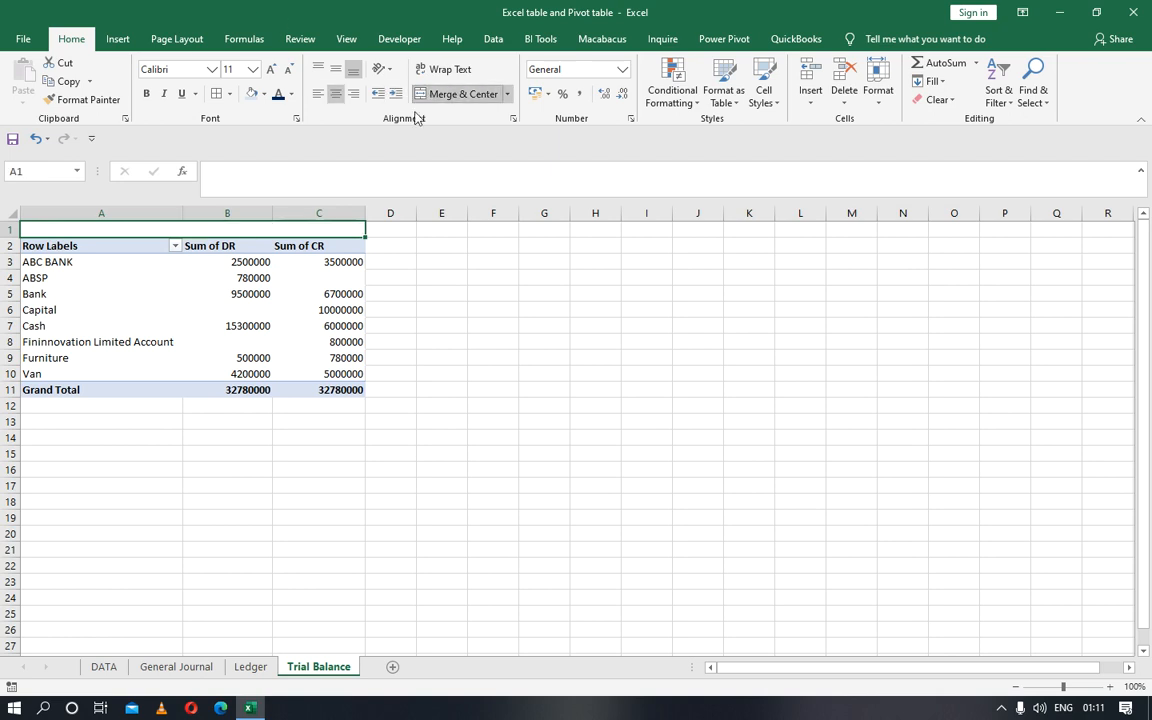
pyautogui.write('TRIAL')
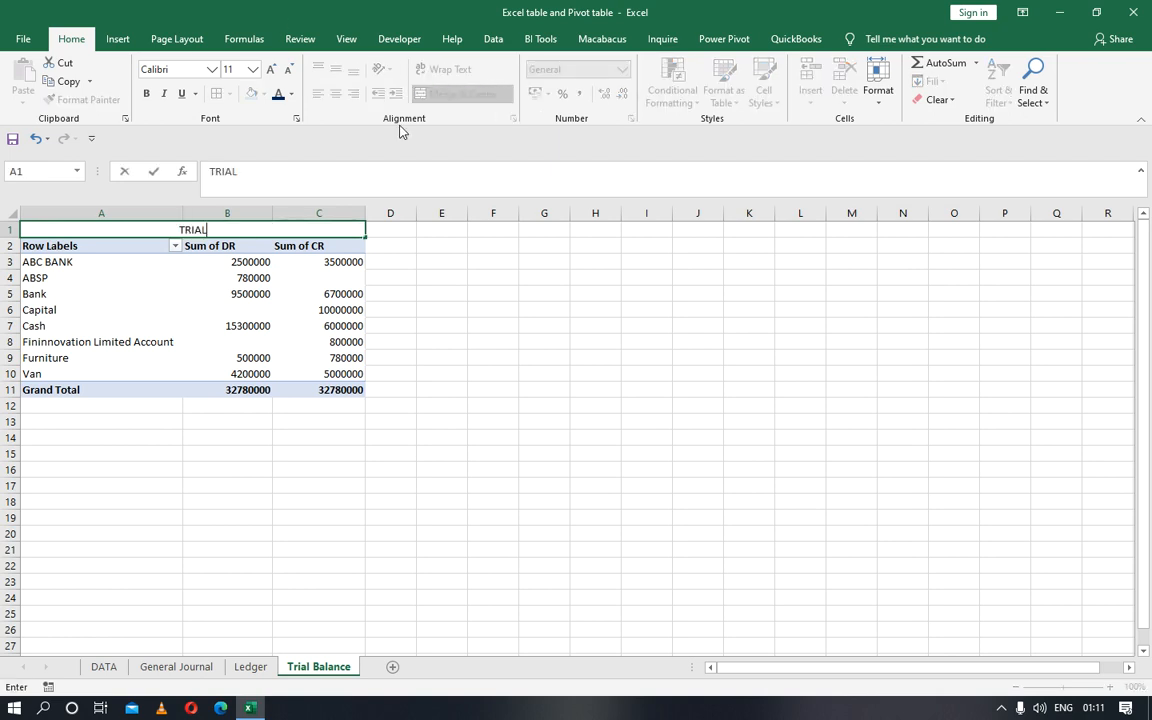
pyautogui.write(' BALANCE')
pyautogui.press('Return')
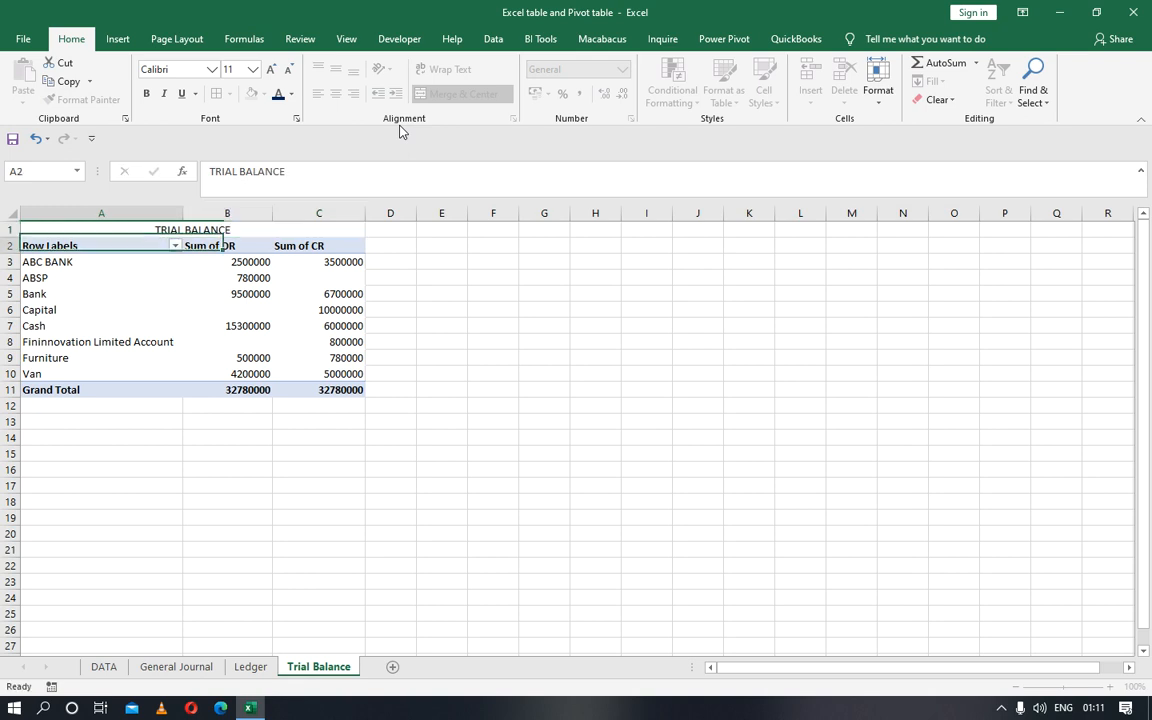
pyautogui.press('Up')
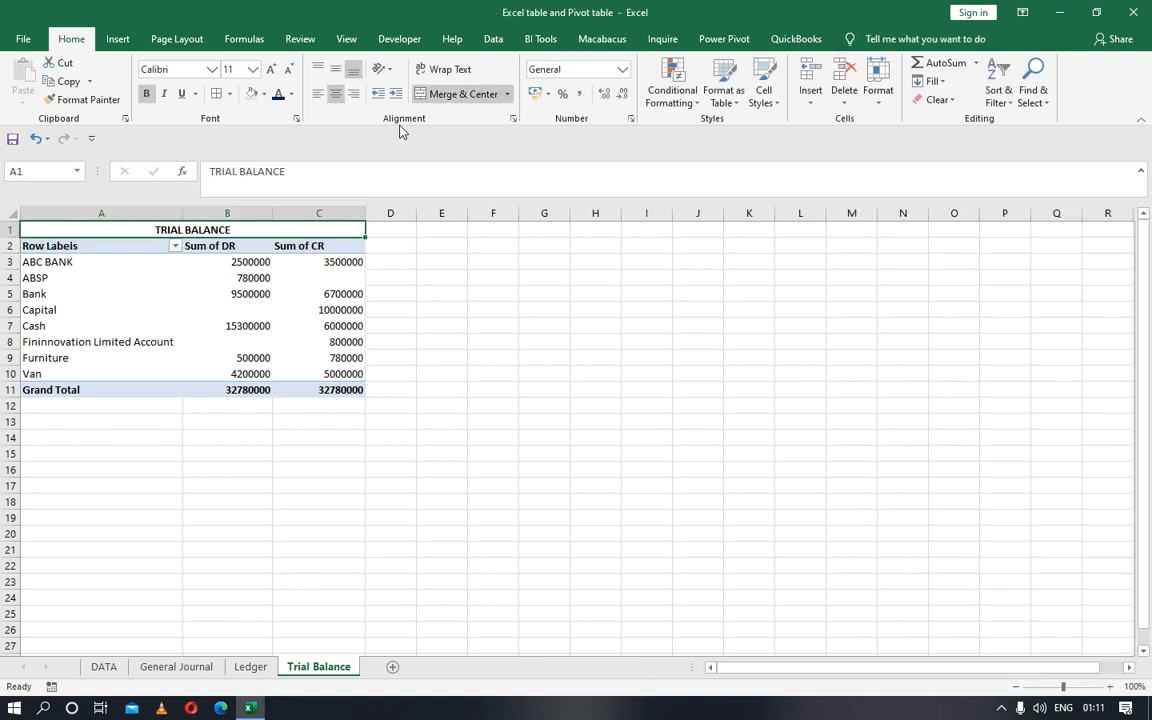
pyautogui.press('Down')
pyautogui.press('Down')
pyautogui.press('Down')
pyautogui.press('Right')
pyautogui.press('Down')
pyautogui.press('Right')
pyautogui.press('Up')
pyautogui.press('Up')
pyautogui.press('Left')
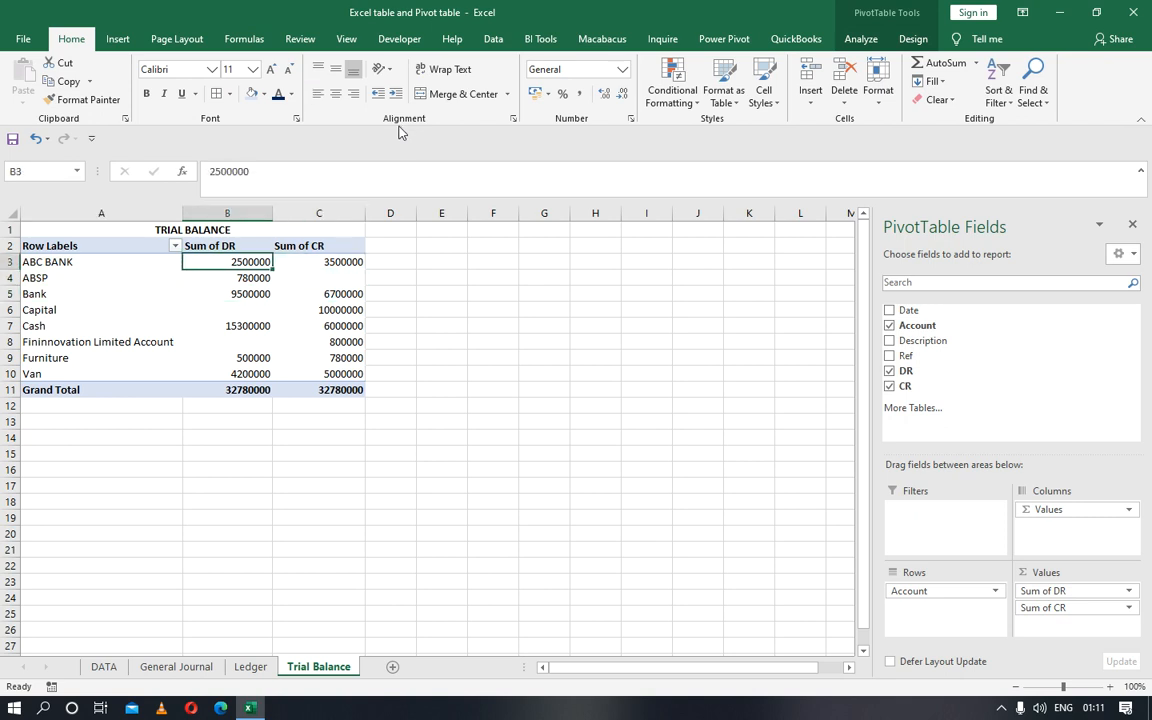
# Format the Sum of DR and Sum of CR columns as Number with a thousands separator and no decimal places.
pyautogui.click(227, 213)
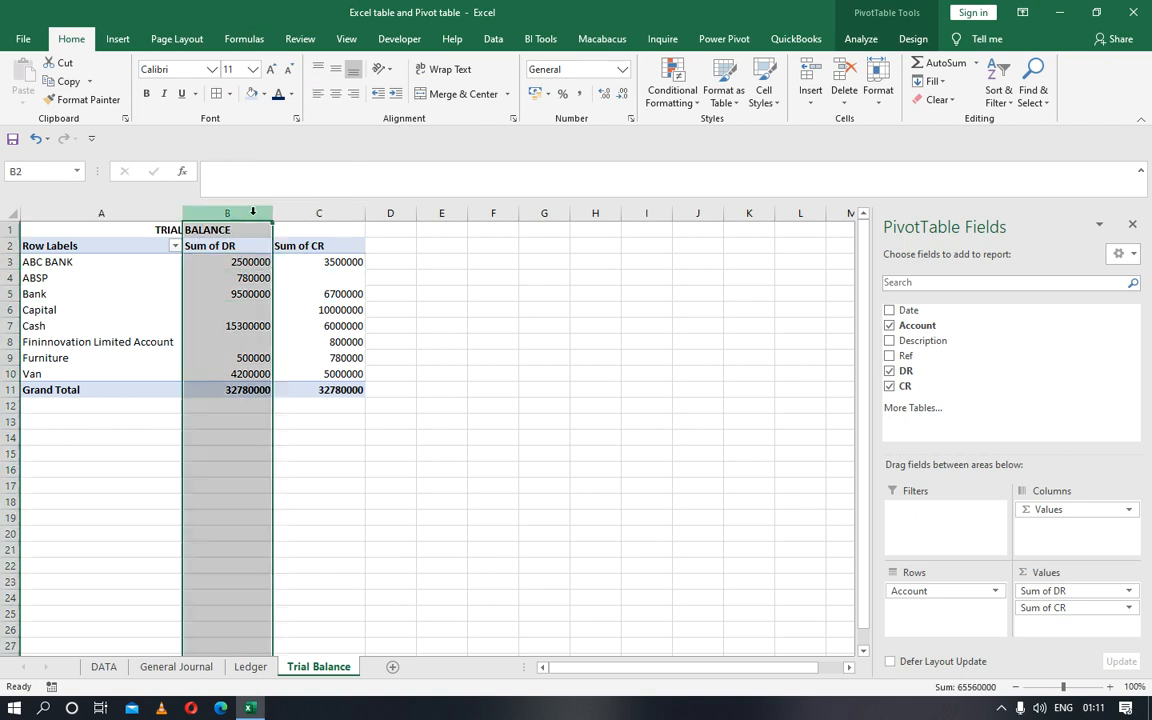
pyautogui.keyDown('ctrl'); pyautogui.click(320, 213); pyautogui.keyUp('ctrl')
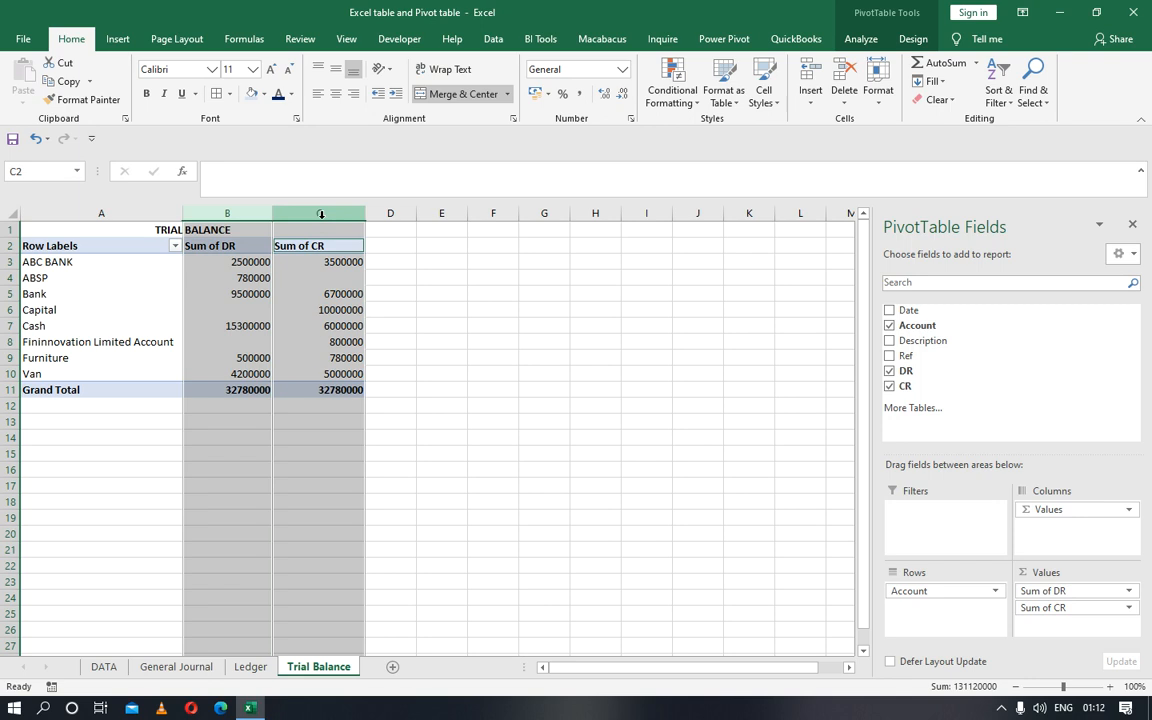
pyautogui.hotkey('ctrl', '1')
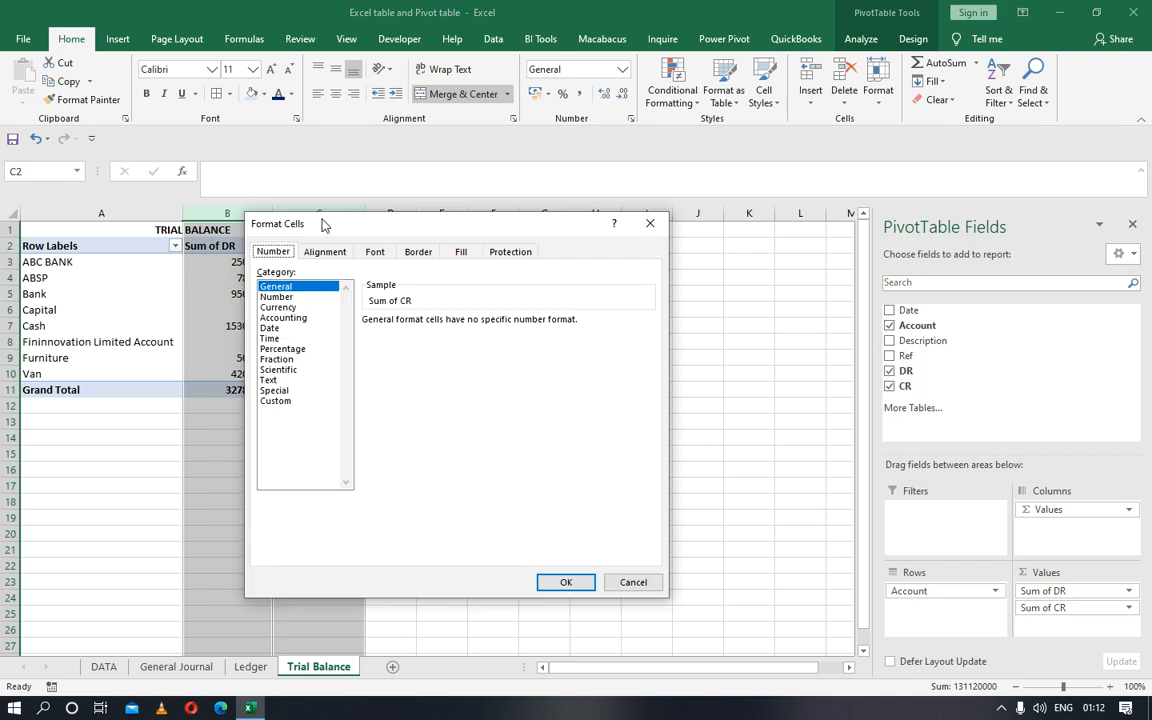
pyautogui.click(277, 297)
pyautogui.click(378, 340)
pyautogui.click(470, 325)
pyautogui.click(470, 325)
pyautogui.click(563, 583)
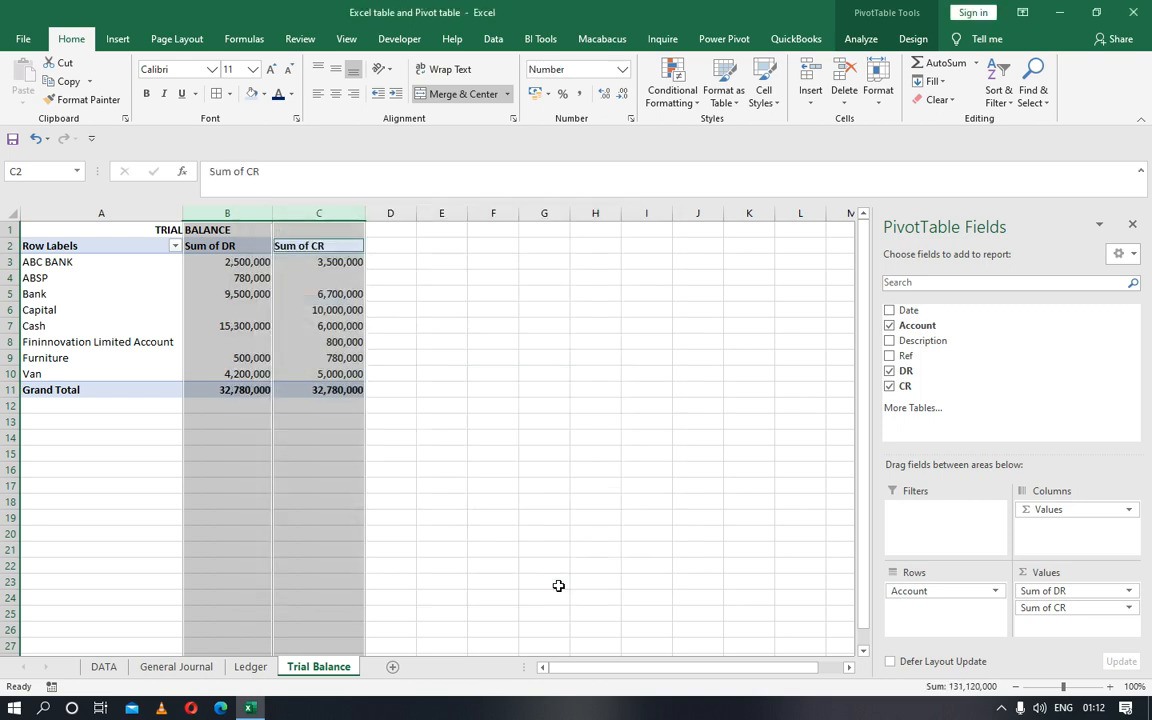
pyautogui.click(318, 309)
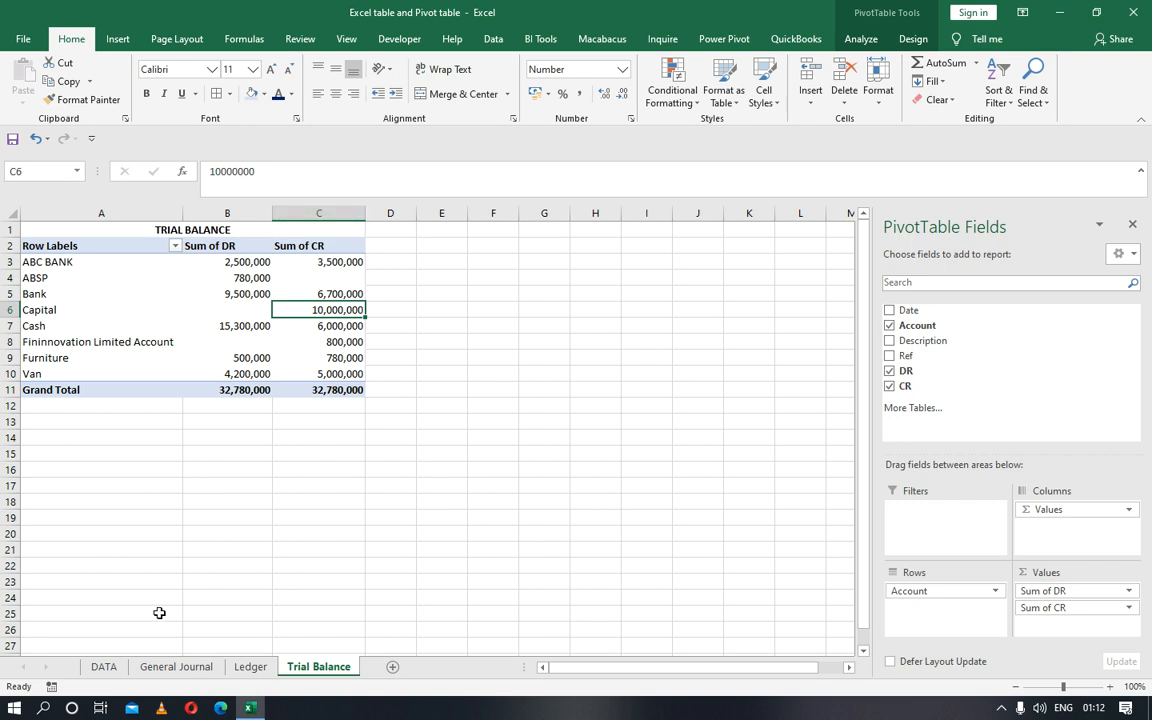
# Review the DATA and General Journal sheets, and widen the Account column on the Ledger sheet.
pyautogui.click(104, 668)
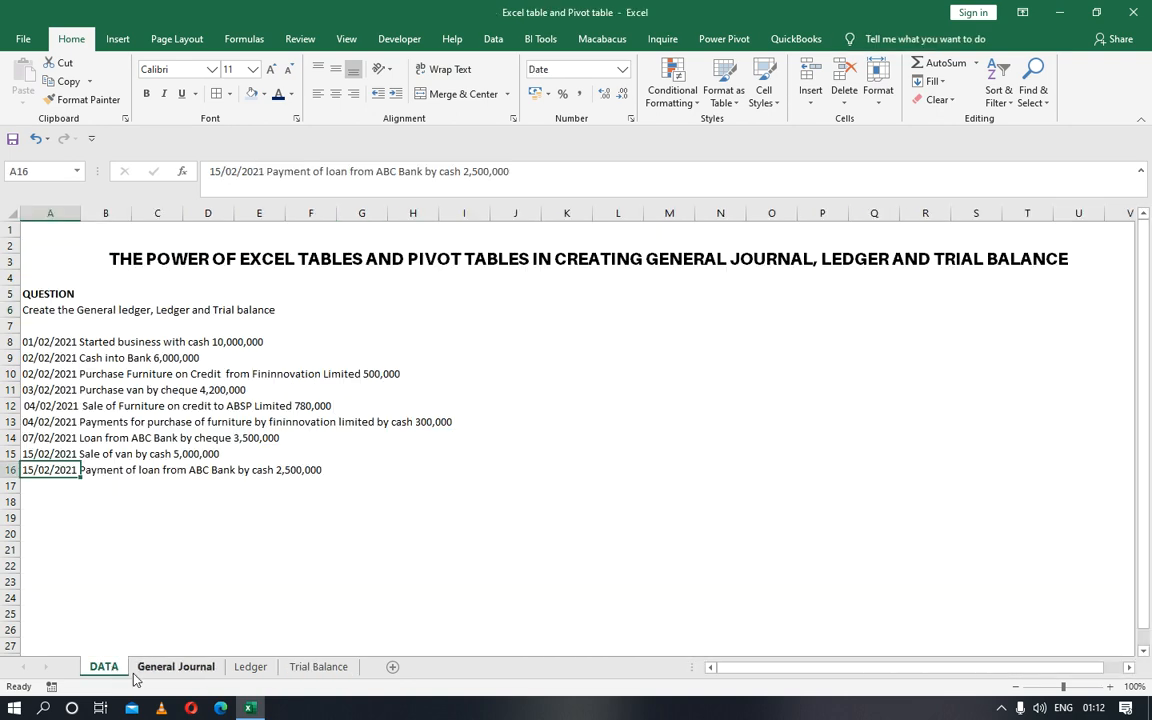
pyautogui.click(195, 668)
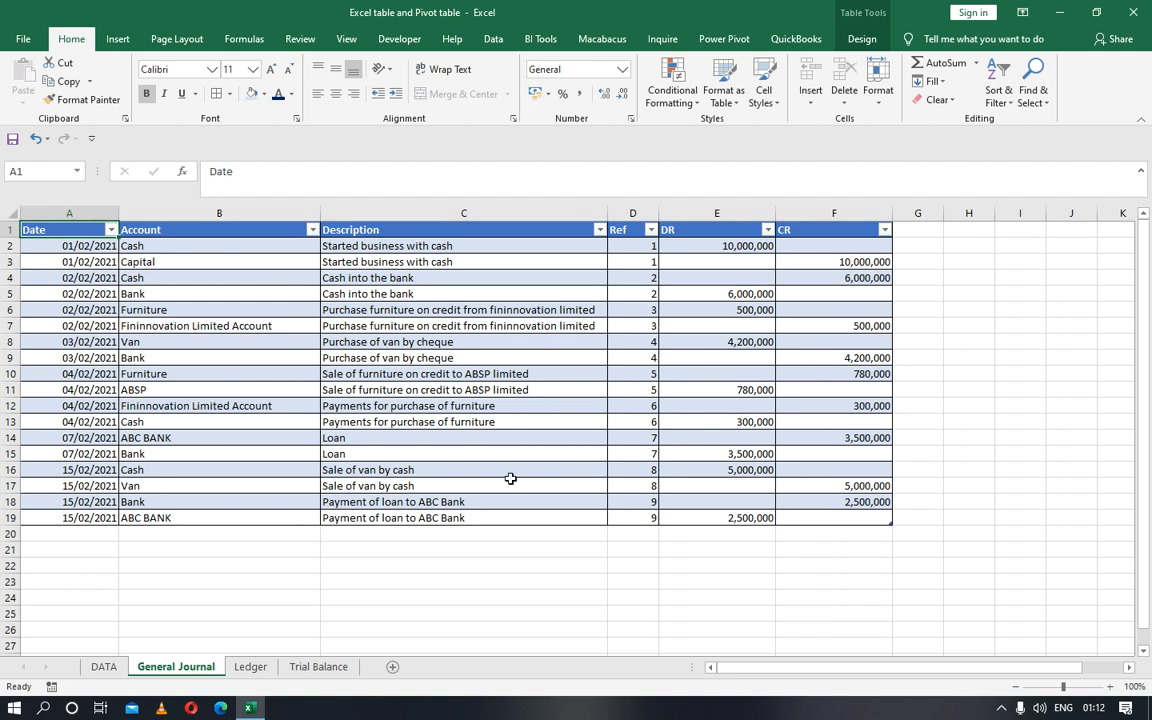
pyautogui.click(251, 667)
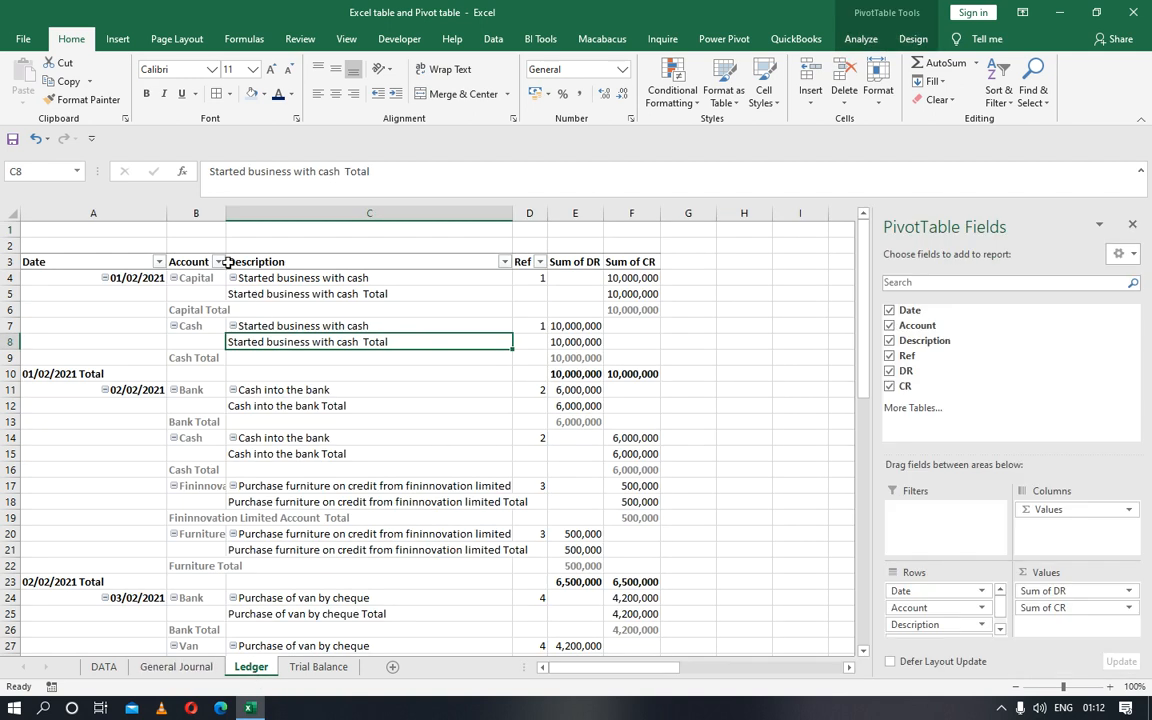
pyautogui.moveTo(226, 215); pyautogui.dragTo(260, 222)
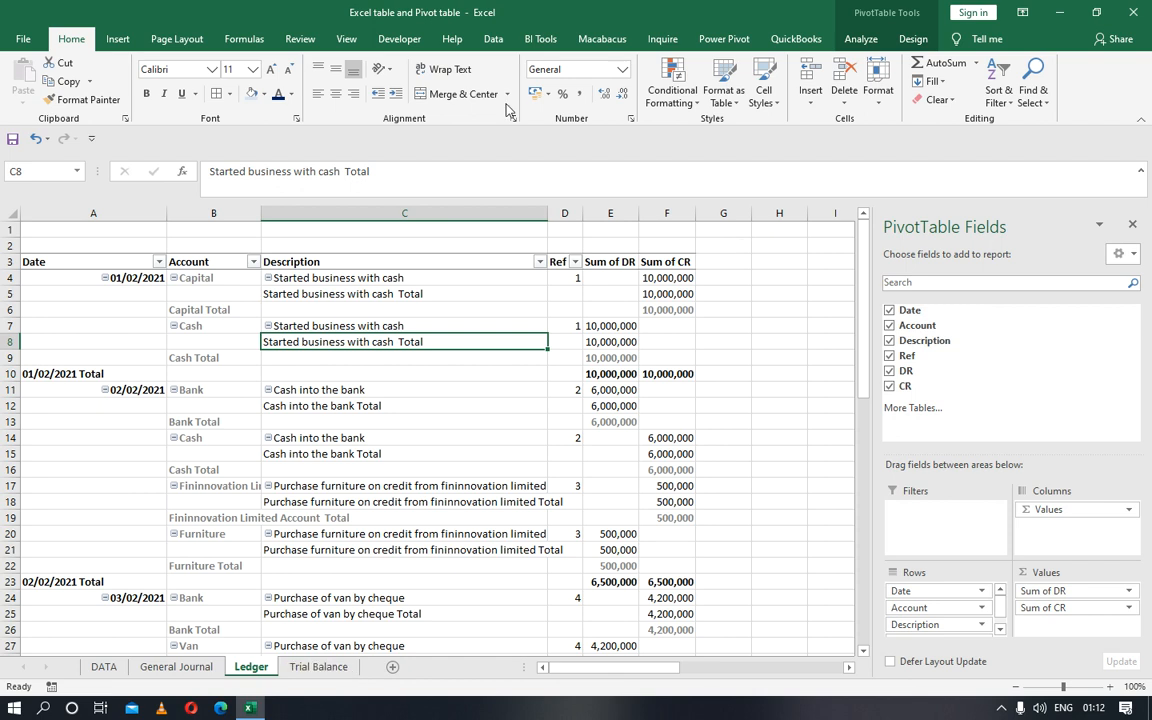
# Insert slicers for the Date, Account and Ref fields of the ledger PivotTable.
pyautogui.click(861, 38)
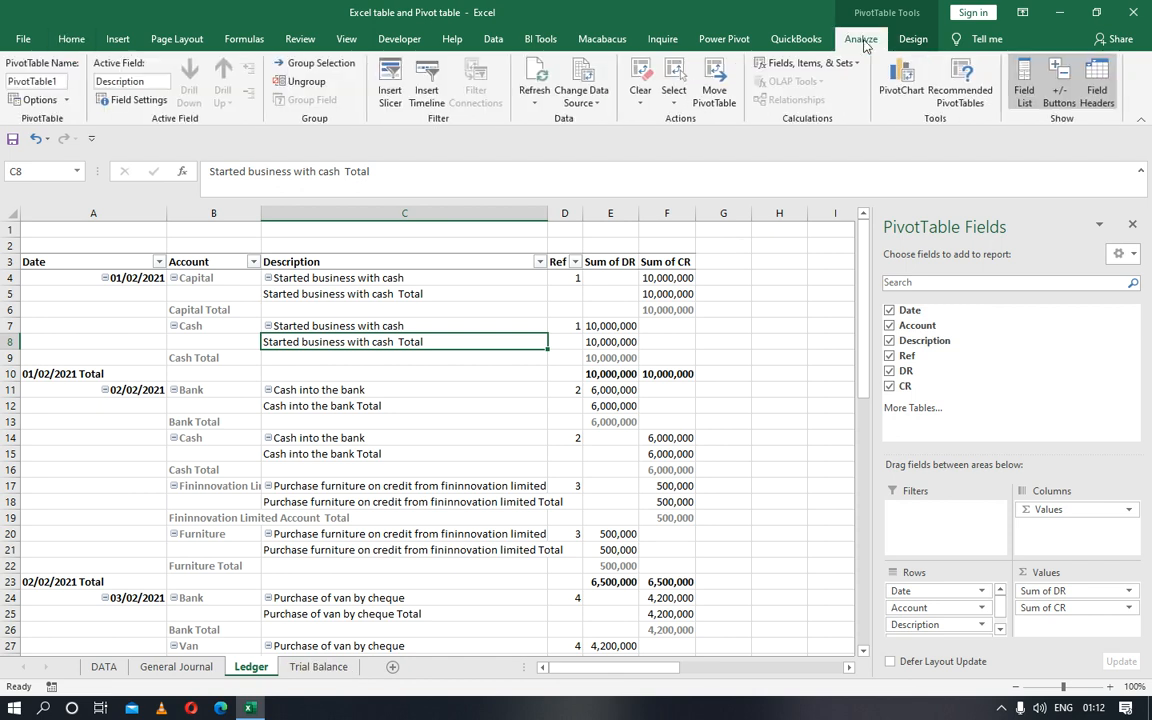
pyautogui.click(390, 85)
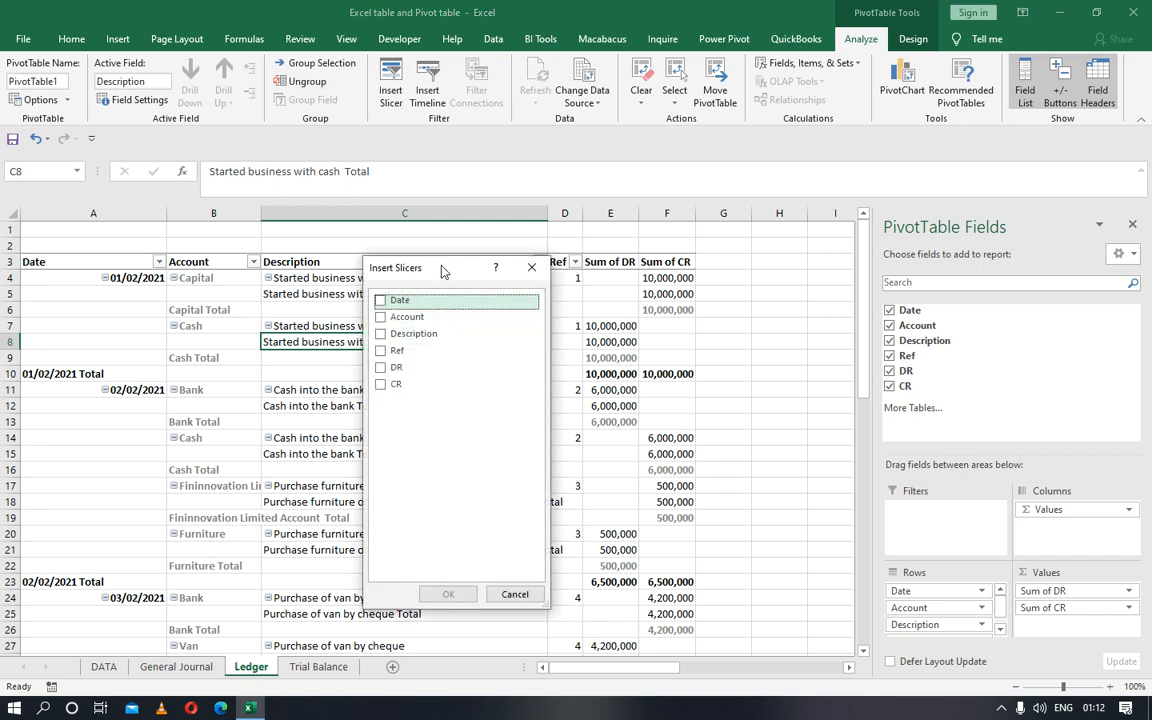
pyautogui.moveTo(400, 264); pyautogui.dragTo(580, 233)
pyautogui.click(562, 270)
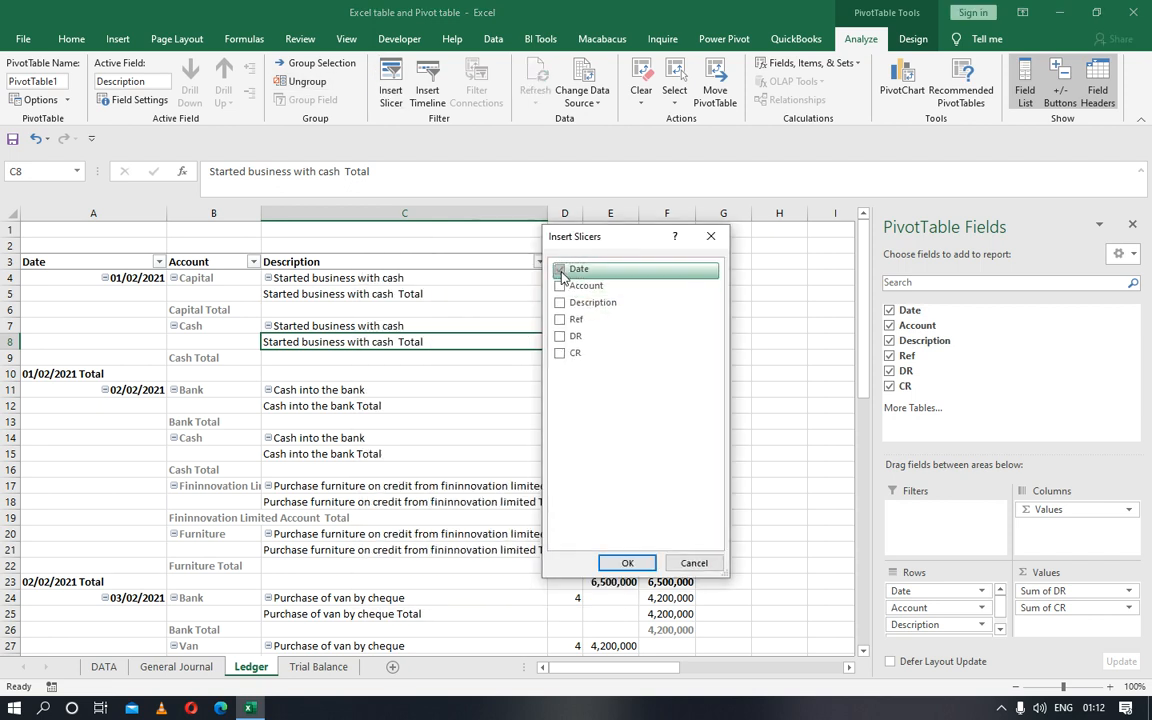
pyautogui.click(563, 286)
pyautogui.click(564, 303)
pyautogui.click(562, 337)
pyautogui.click(565, 338)
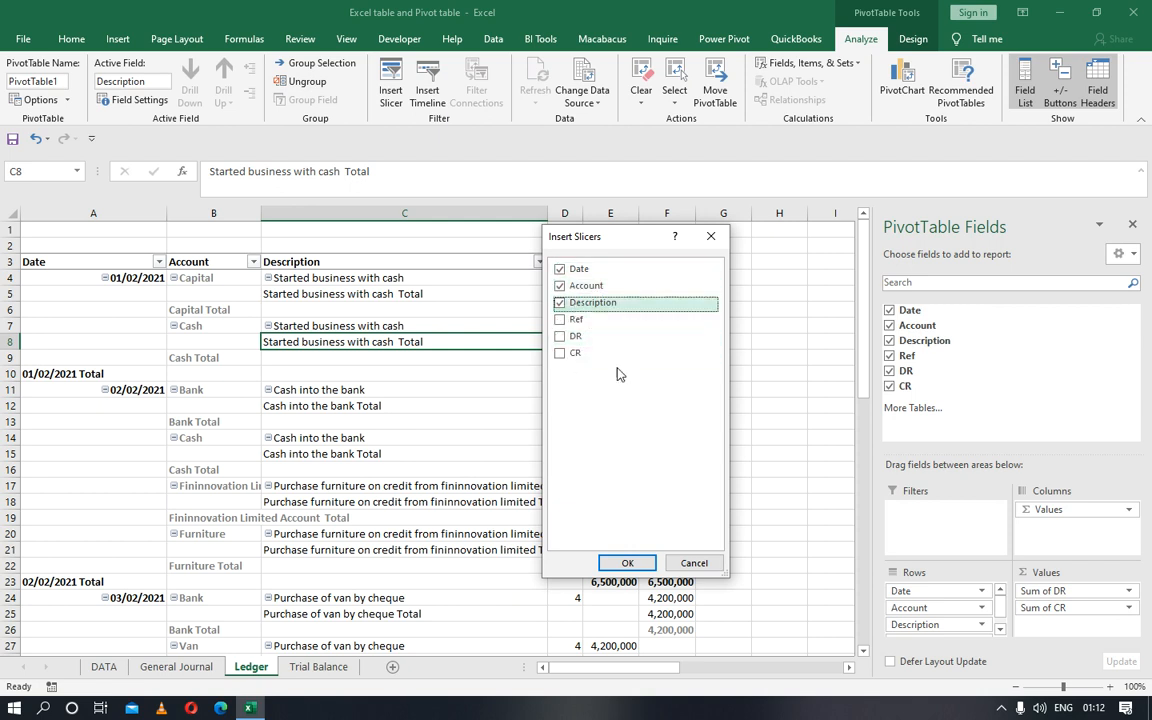
pyautogui.click(582, 309)
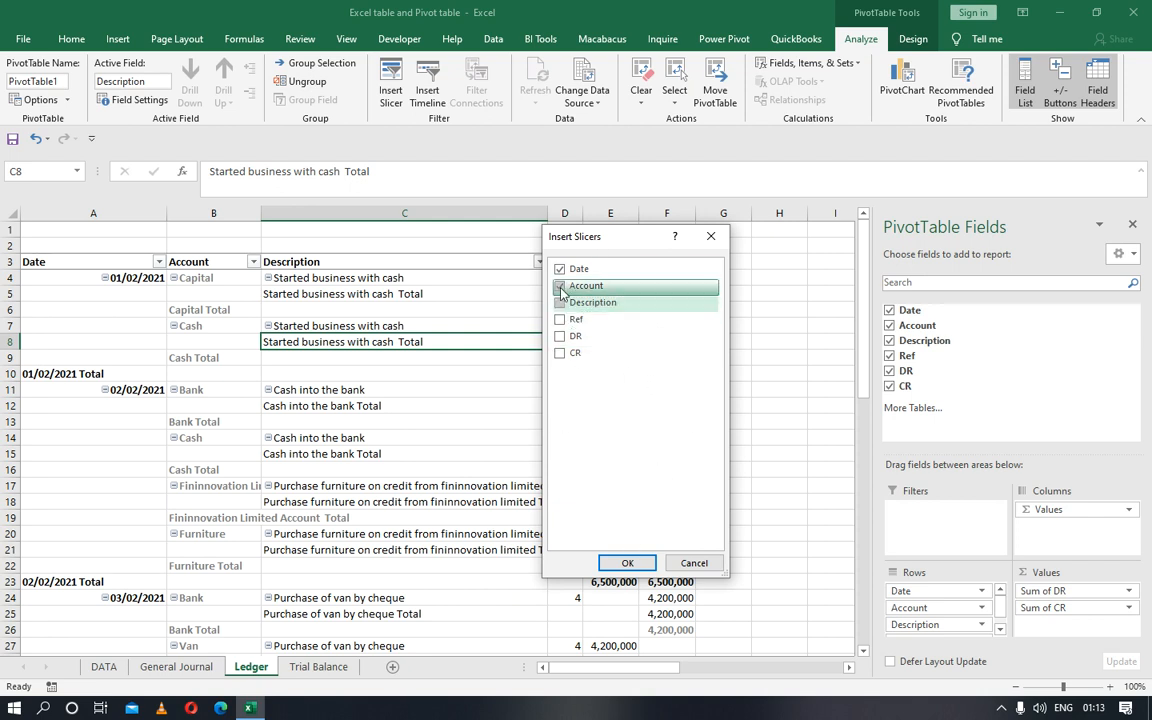
pyautogui.click(575, 321)
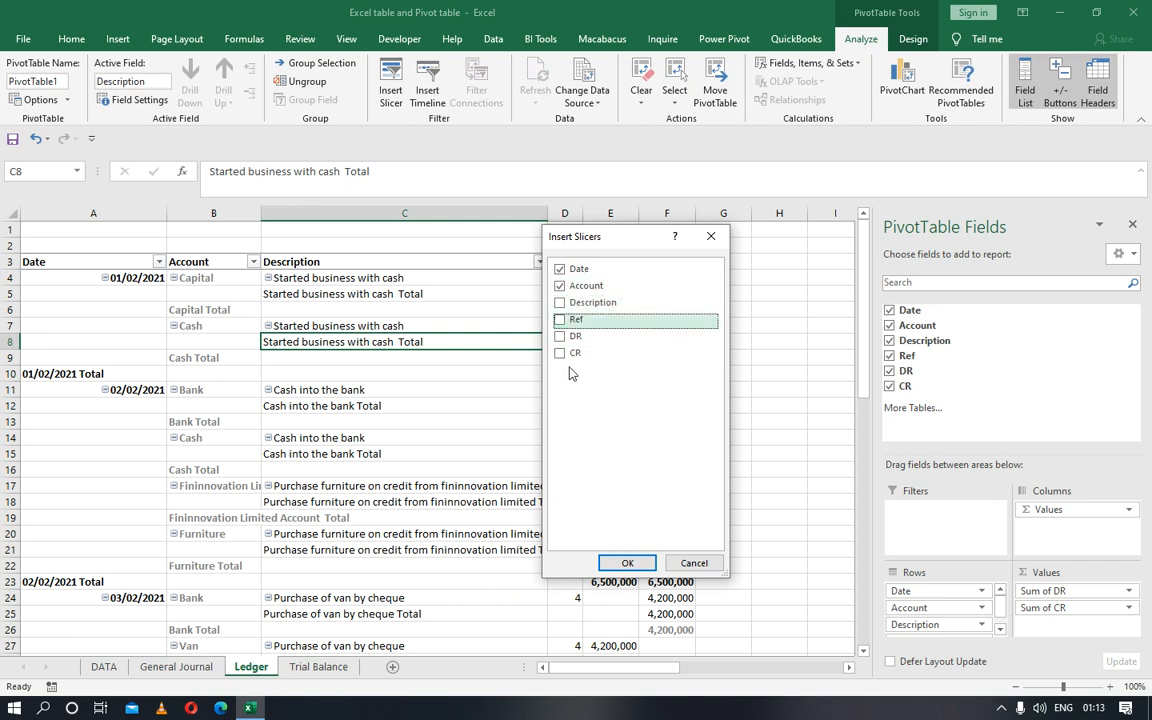
pyautogui.click(630, 565)
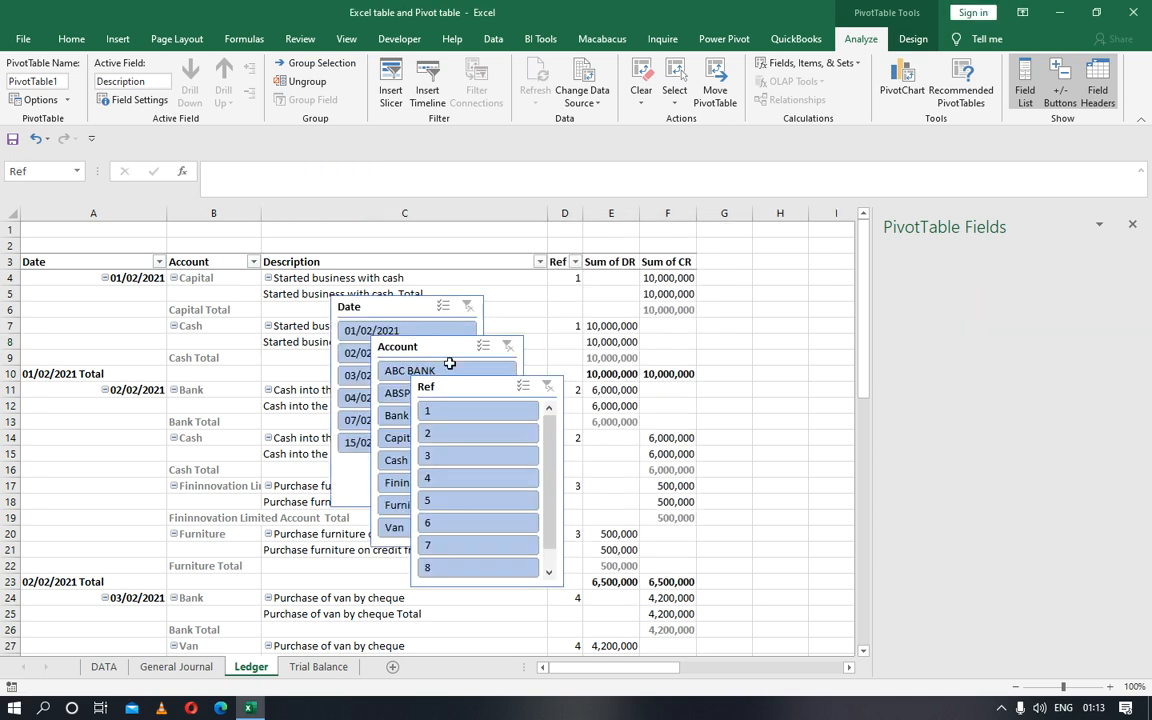
# Arrange the slicers beside the ledger PivotTable, with Account and Ref next to each other and Date below them.
pyautogui.moveTo(467, 393); pyautogui.dragTo(925, 267)
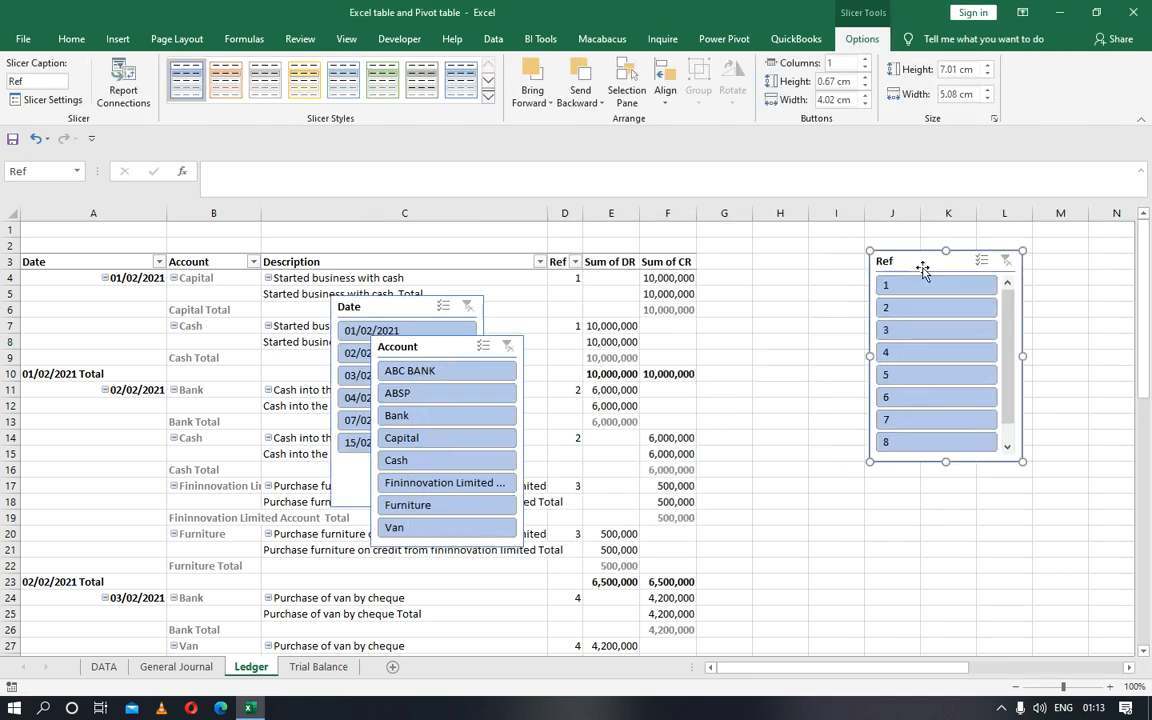
pyautogui.moveTo(455, 346); pyautogui.dragTo(808, 259)
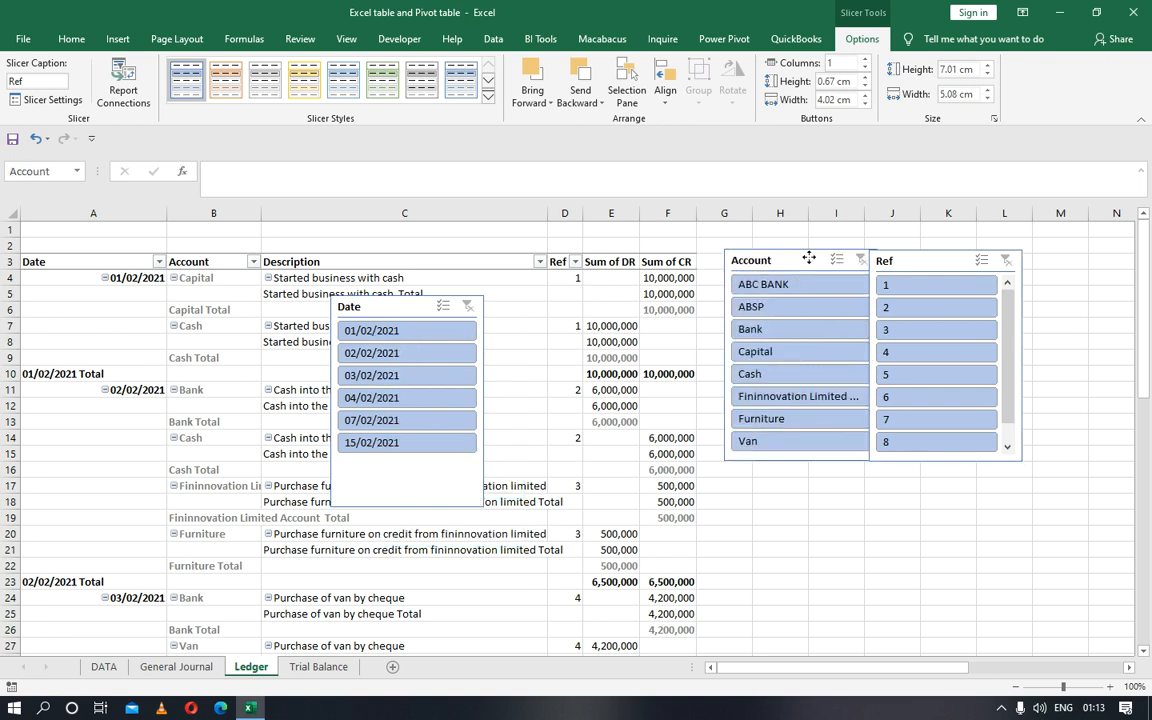
pyautogui.moveTo(897, 260); pyautogui.dragTo(962, 265)
pyautogui.moveTo(408, 315); pyautogui.dragTo(920, 481)
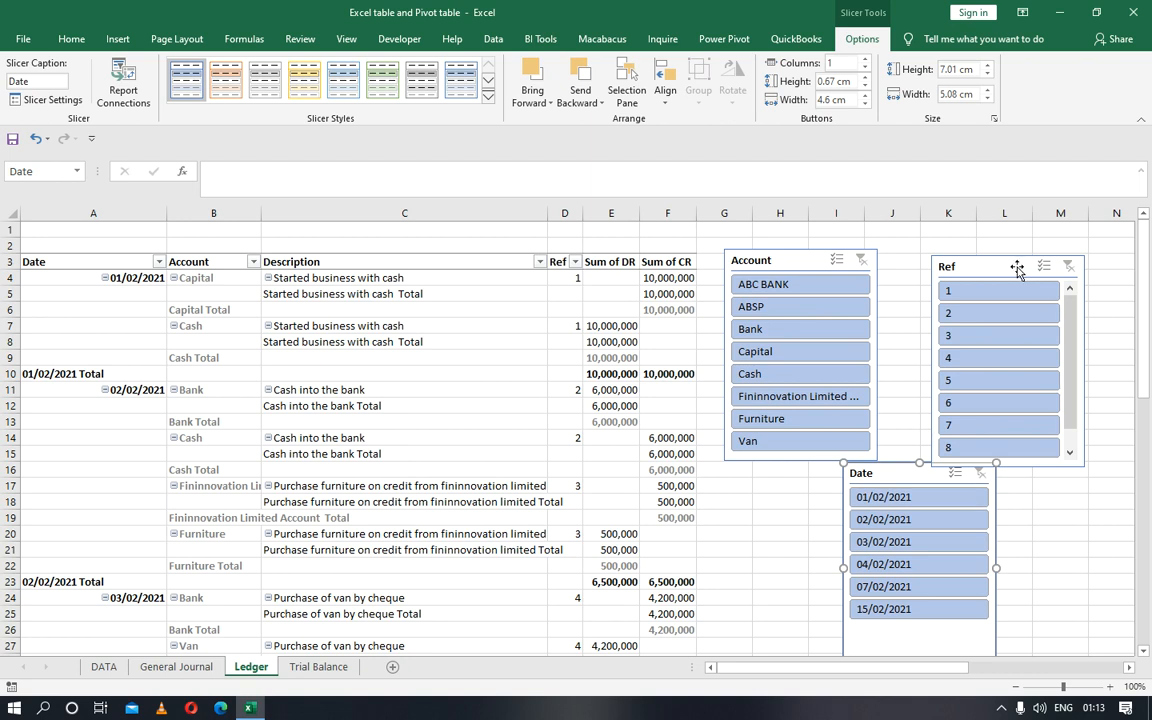
pyautogui.moveTo(1018, 267); pyautogui.dragTo(1027, 237)
pyautogui.moveTo(797, 260); pyautogui.dragTo(797, 245)
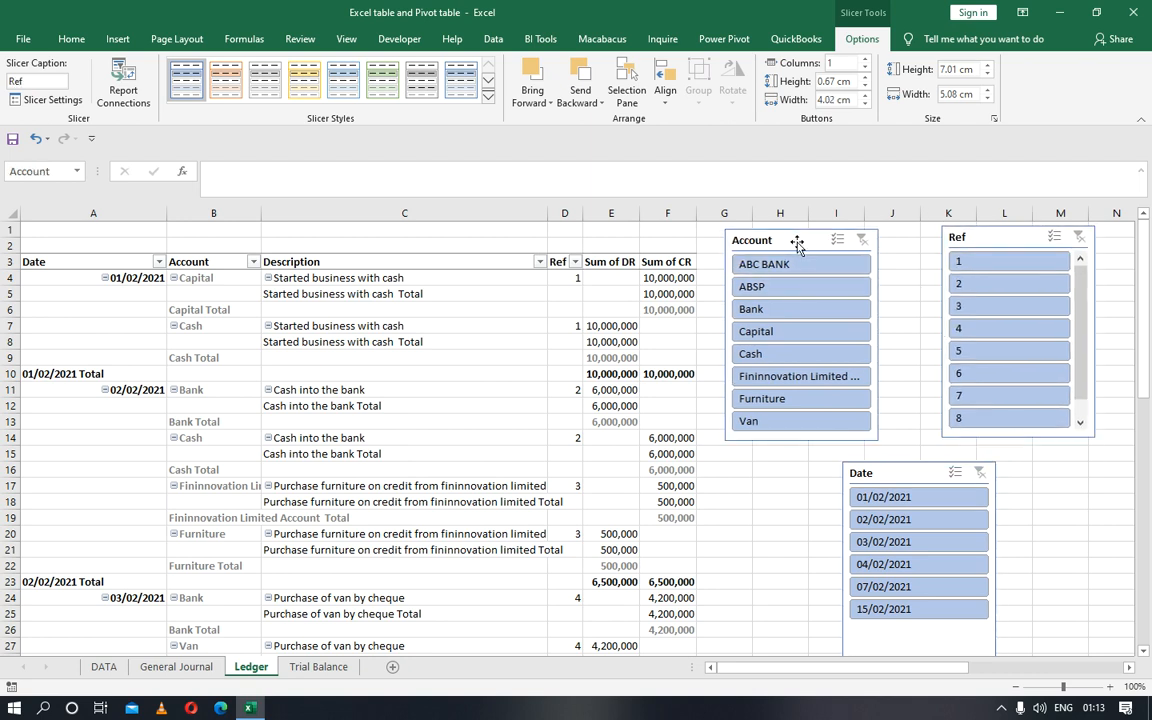
# Filter the ledger to the date 01/02/2021 with the Date slicer, and clear that filter.
pyautogui.click(901, 500)
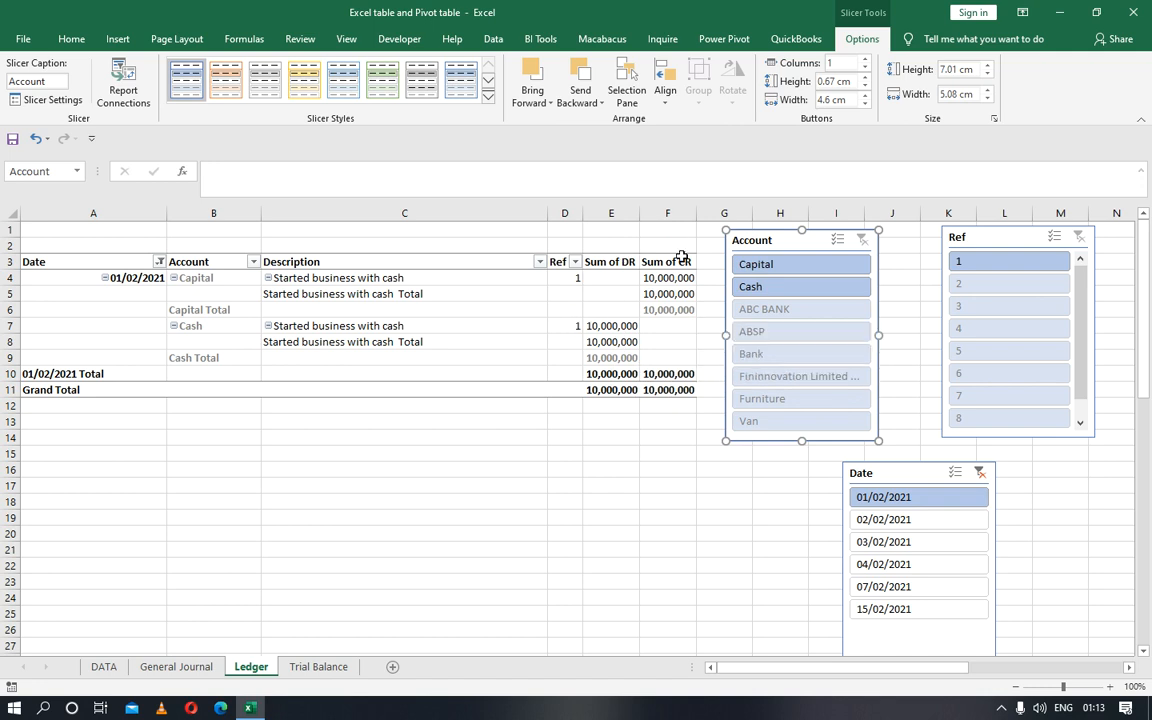
pyautogui.click(981, 475)
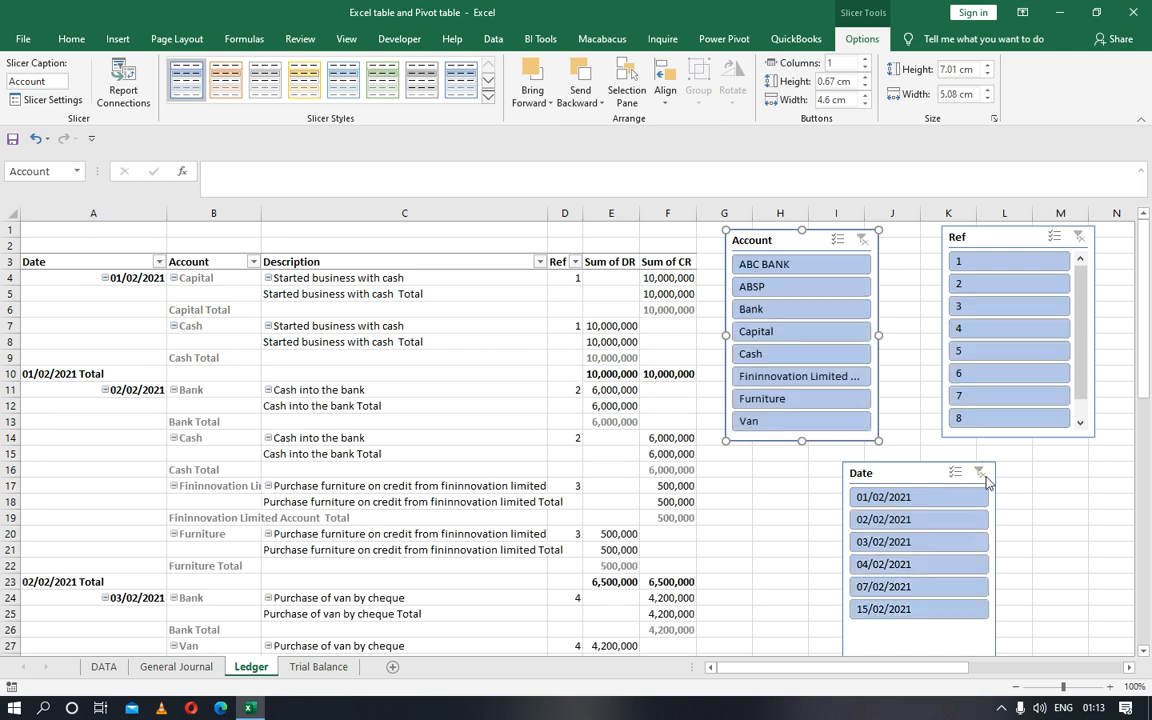
# Filter the ledger with the Account slicer to ABSP, Capital and finally Cash, one account at a time.
pyautogui.click(767, 287)
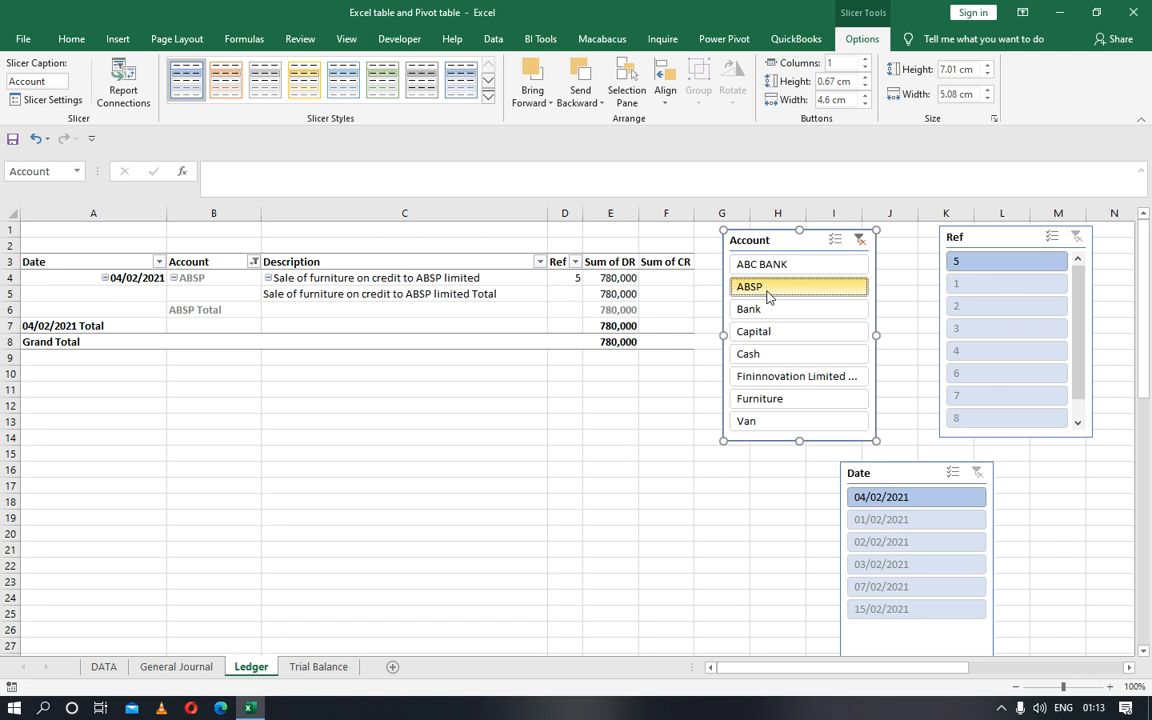
pyautogui.click(765, 331)
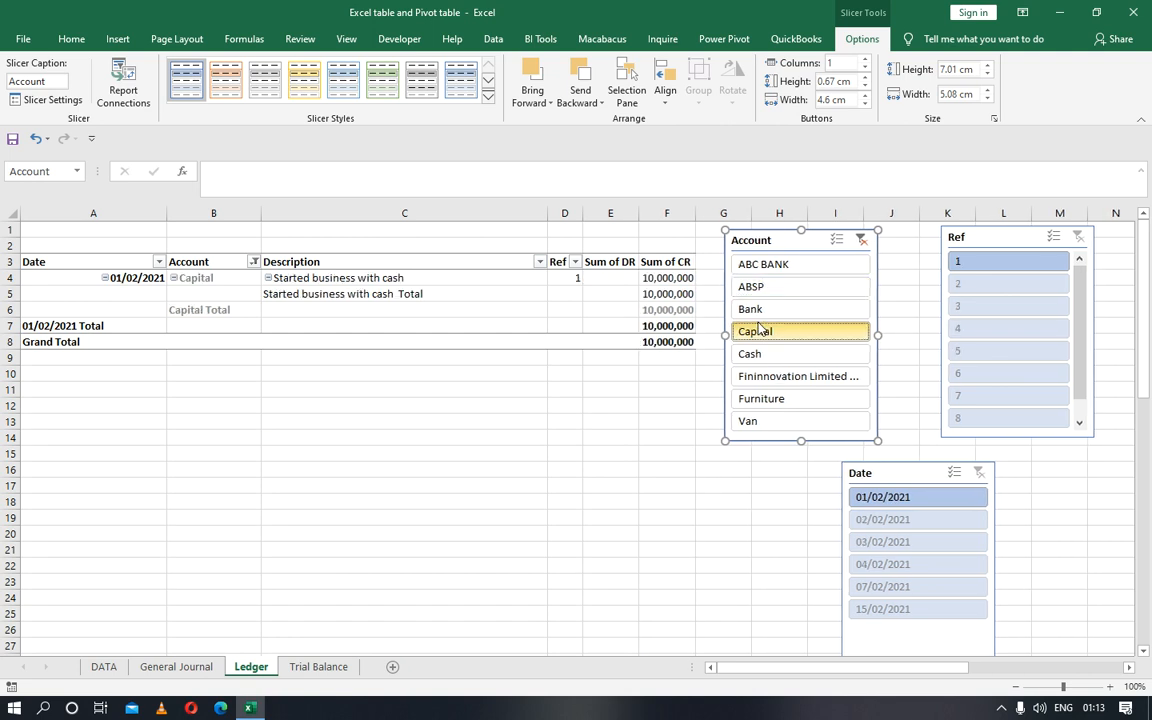
pyautogui.click(763, 358)
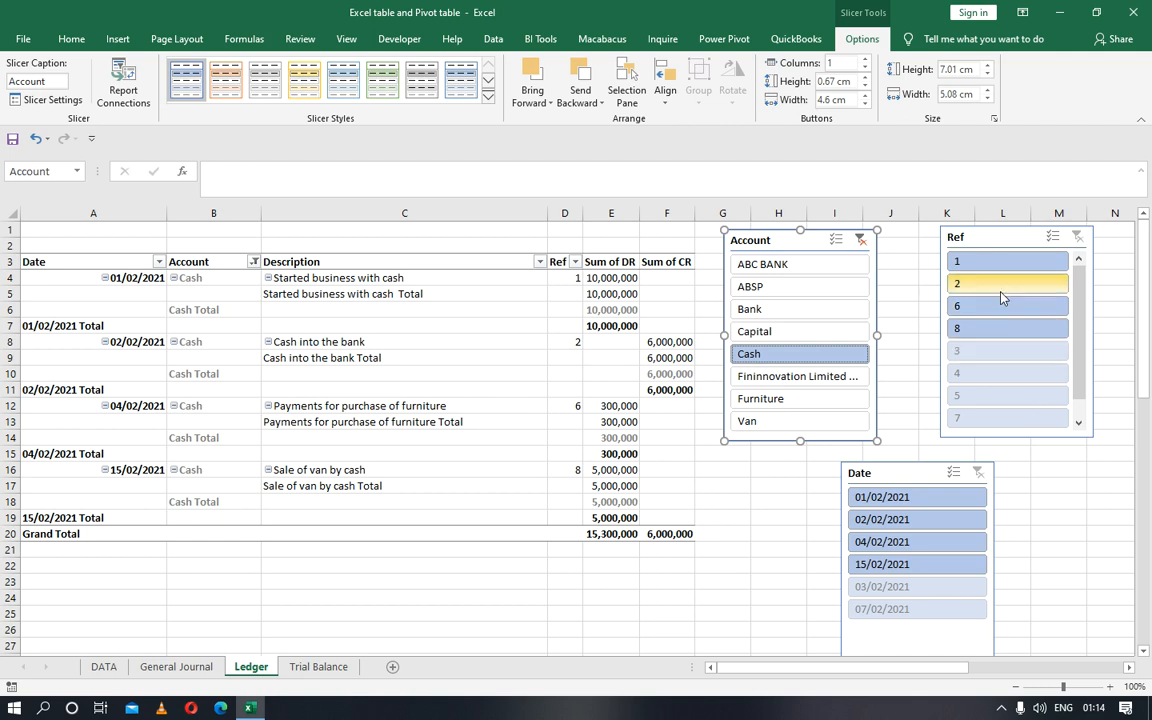
# Narrow the Cash ledger to Ref 2, clear the Ref filter, and view the Trial Balance sheet.
pyautogui.click(1001, 289)
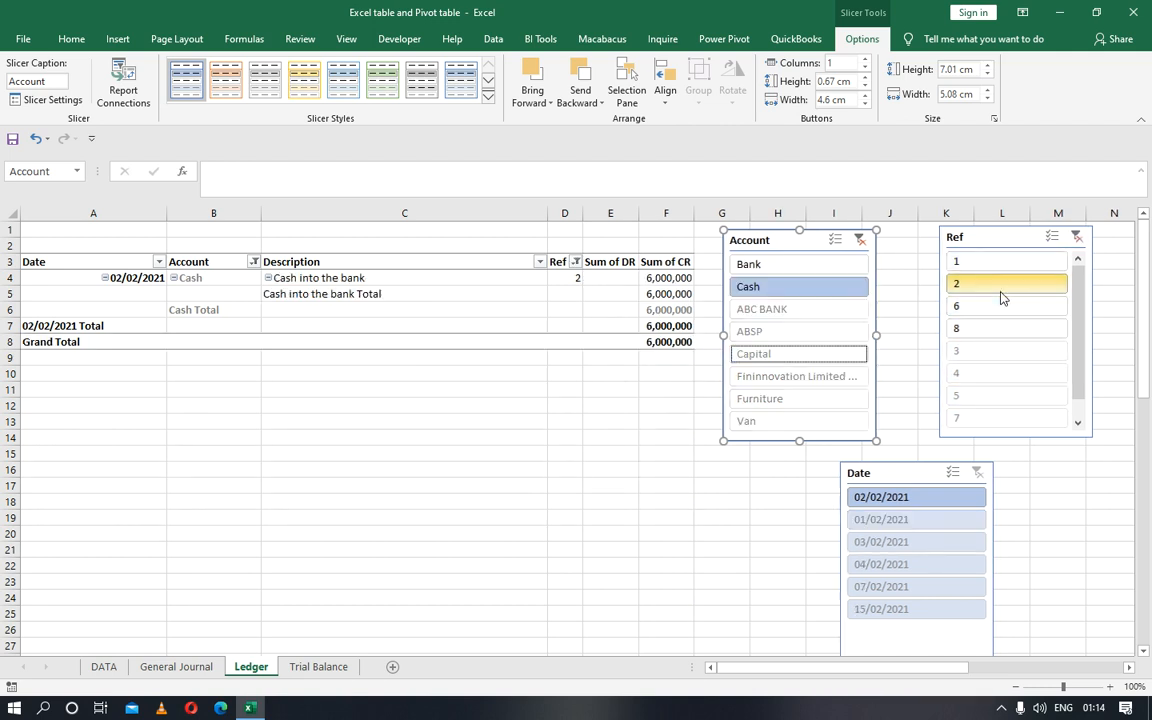
pyautogui.click(1075, 238)
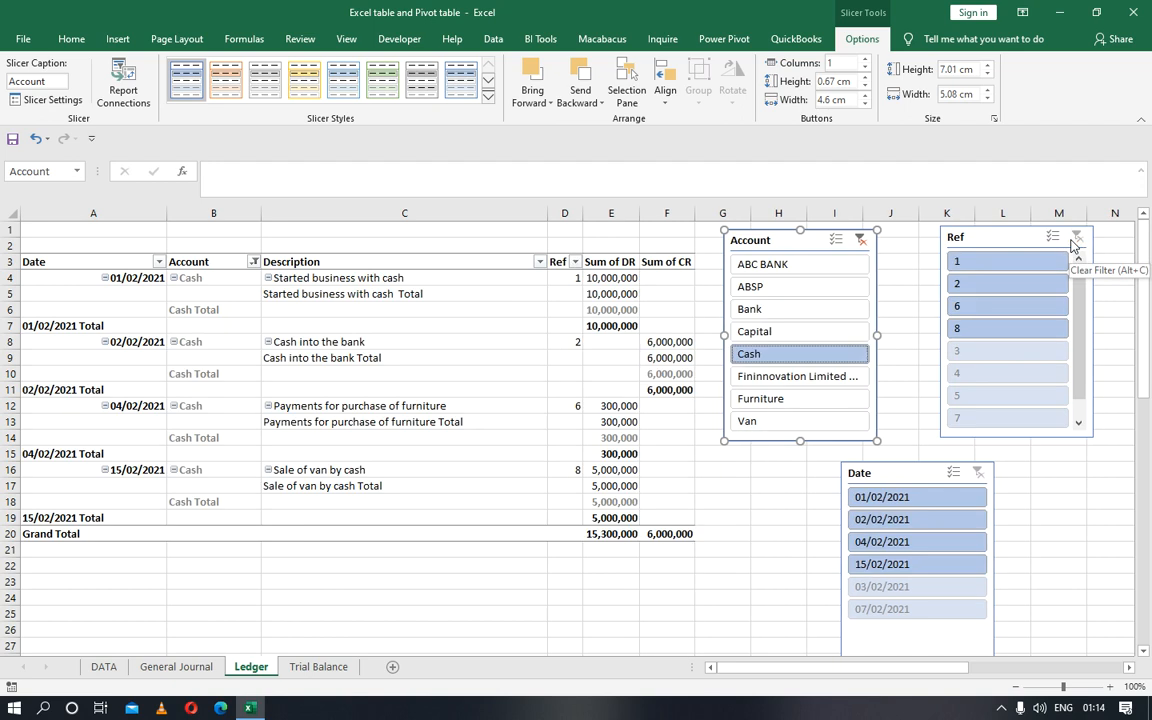
pyautogui.click(322, 666)
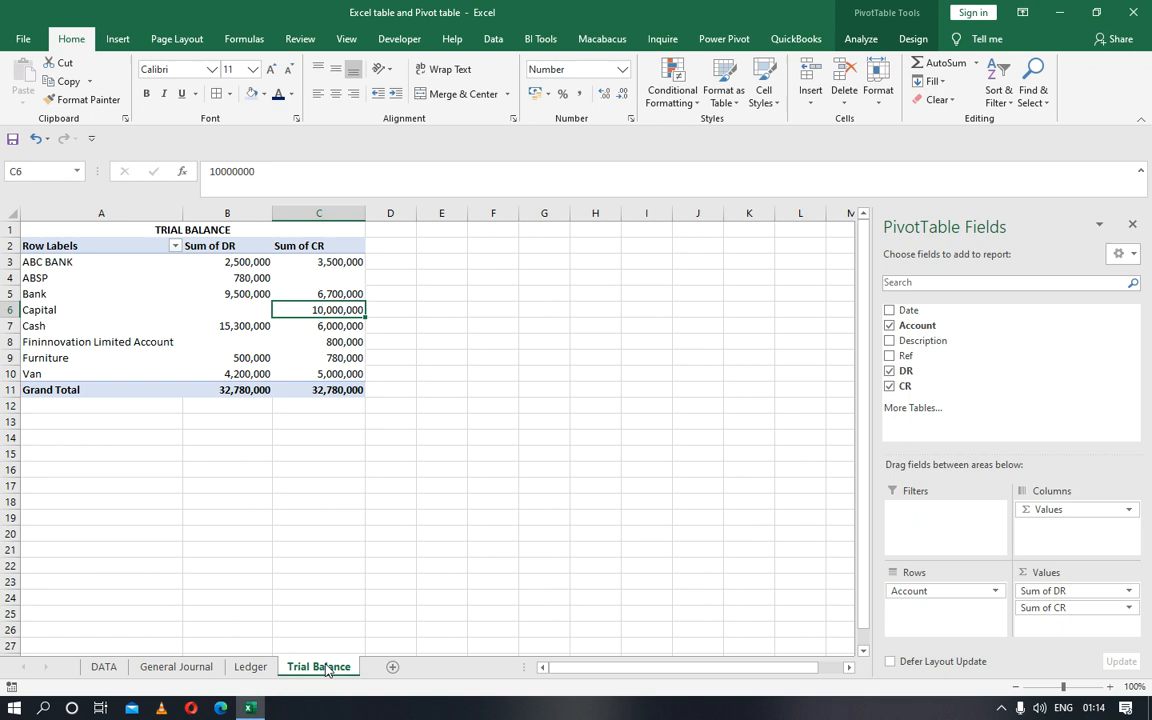